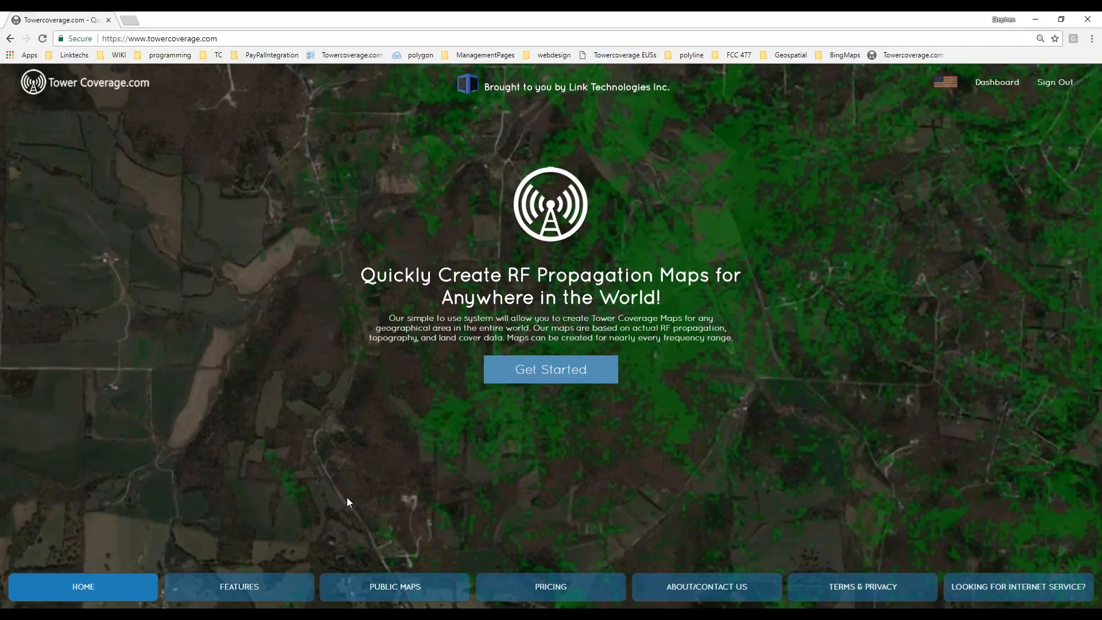
# Browse the Features and Public Maps pages, open the find-a-provider form in a new tab, then return.
pyautogui.click(241, 590)
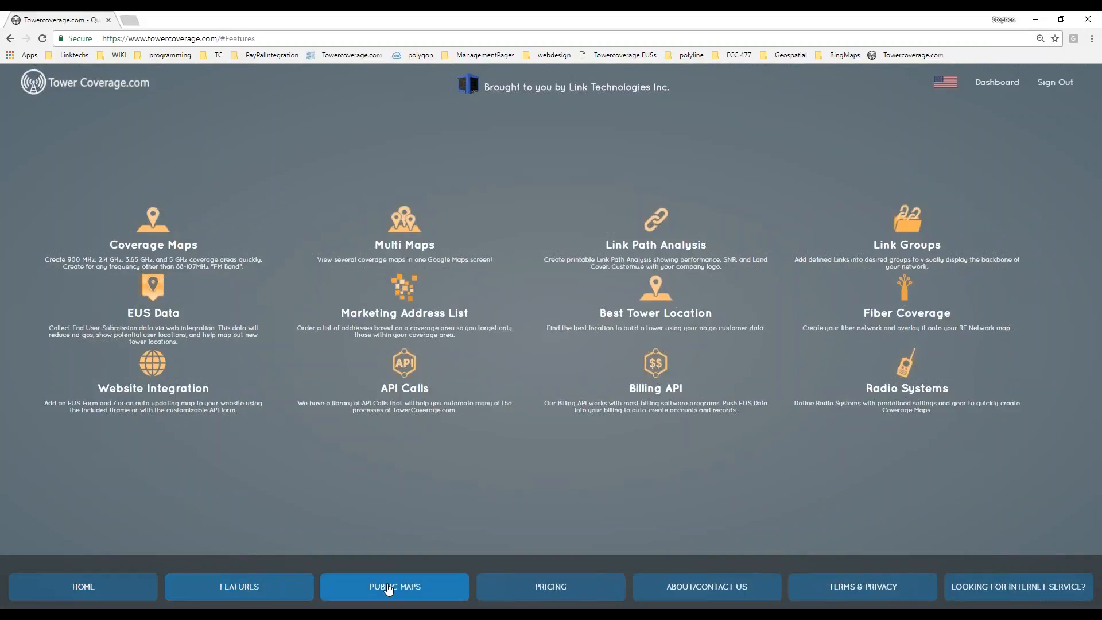
pyautogui.click(389, 588)
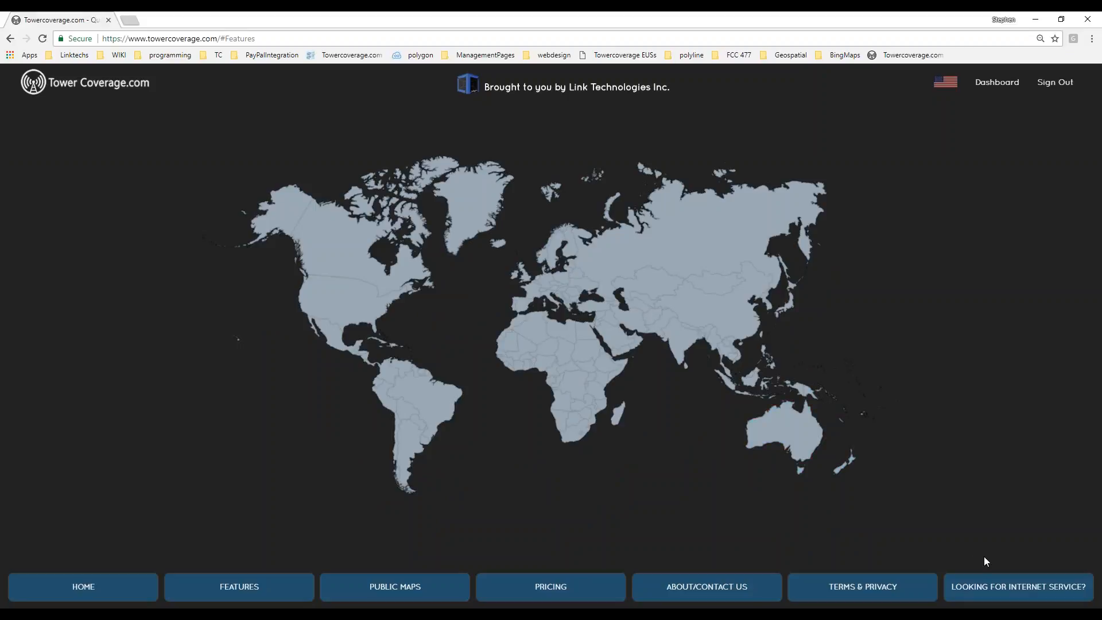
pyautogui.click(1013, 587)
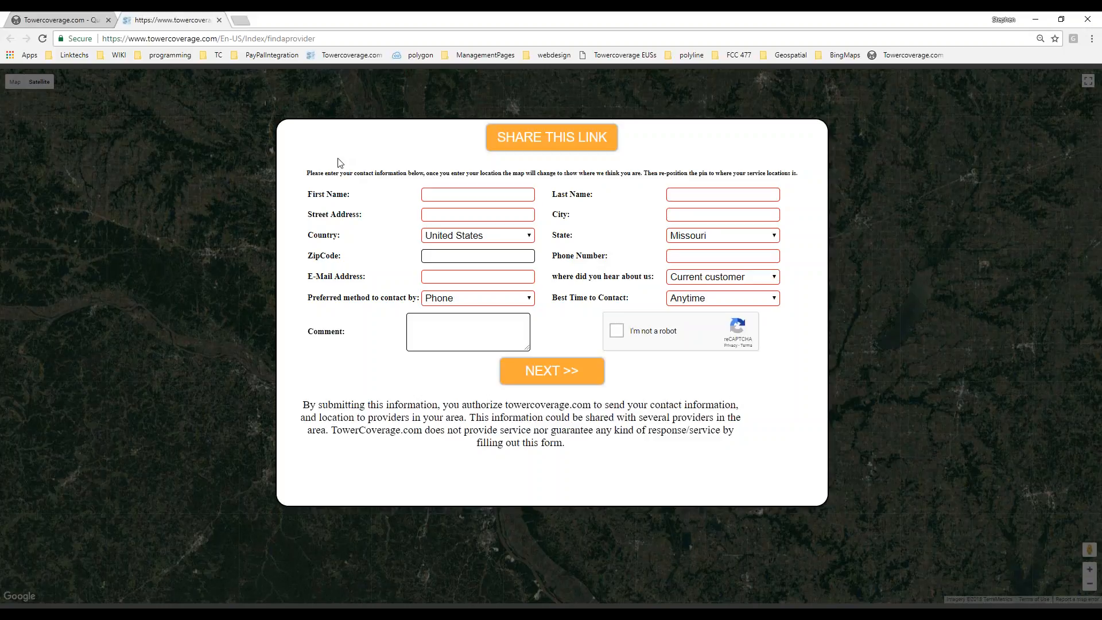
pyautogui.click(94, 23)
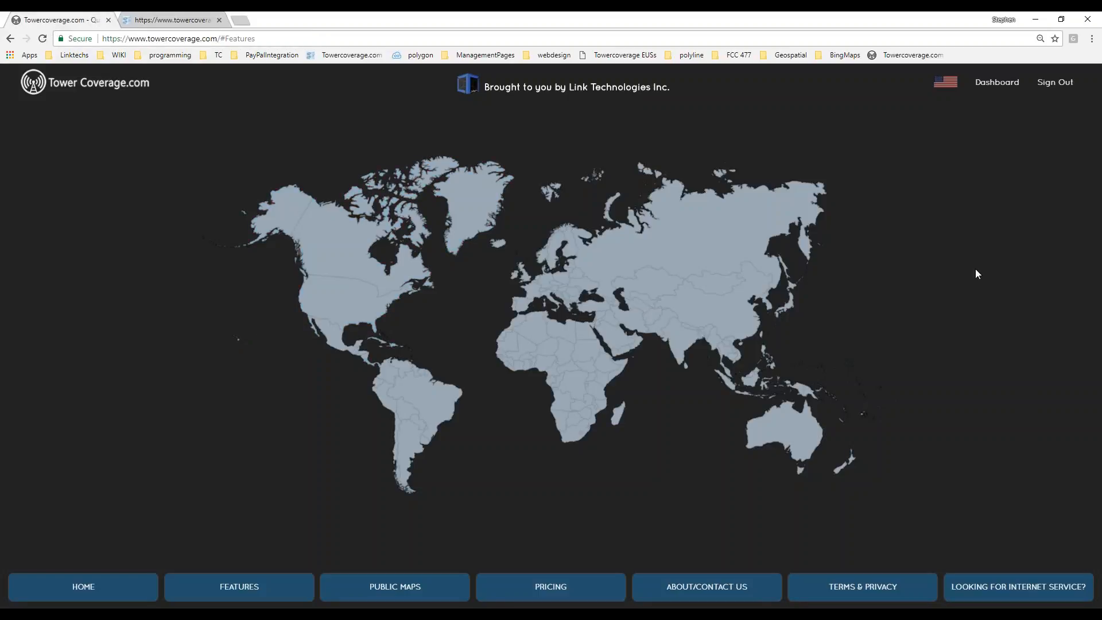
# From the Dashboard, view the Company Profile details page, then bring back the account options menu.
pyautogui.click(992, 85)
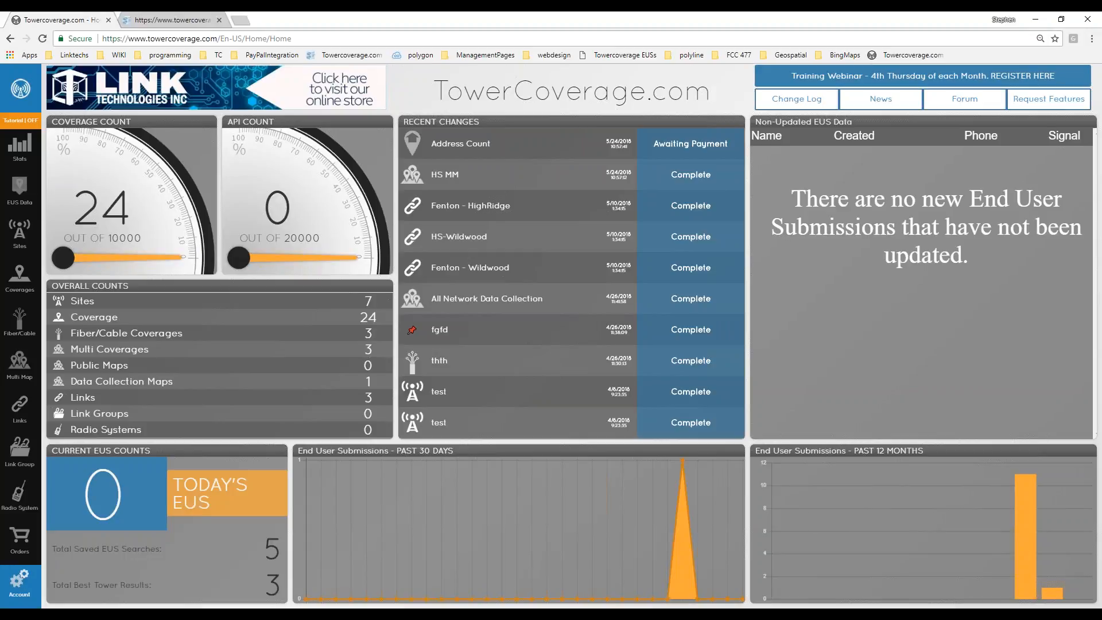
pyautogui.click(18, 583)
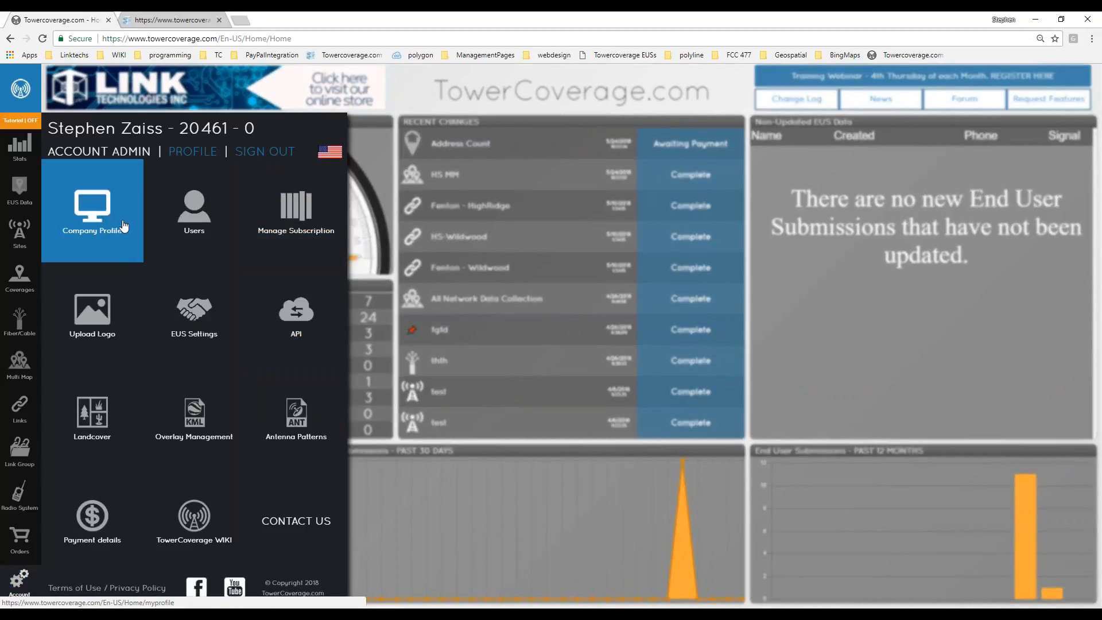
pyautogui.click(99, 218)
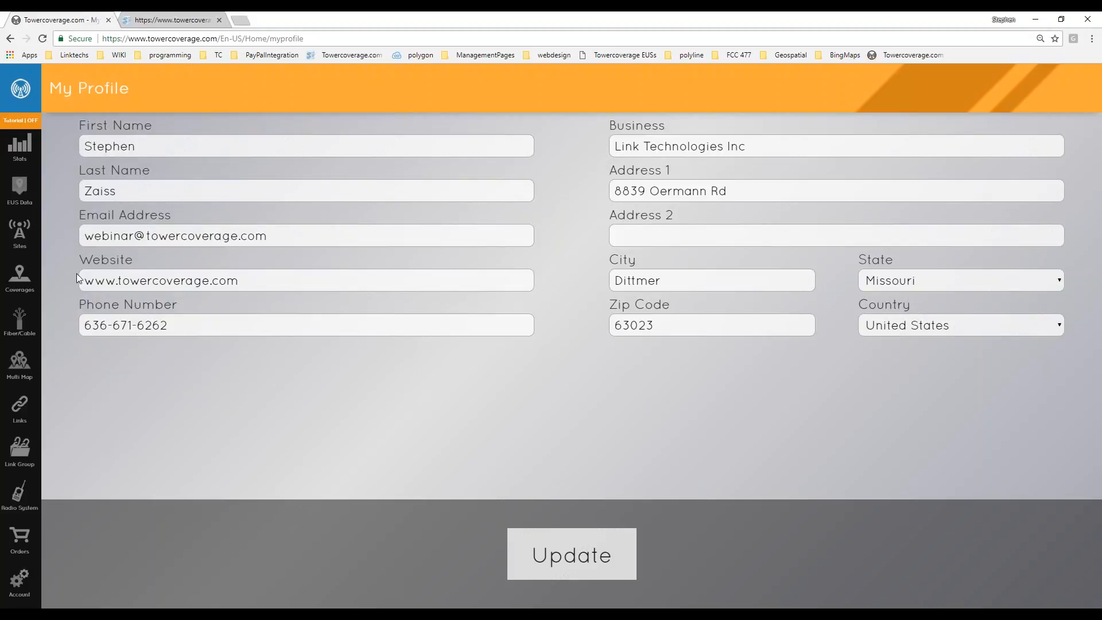
pyautogui.click(20, 583)
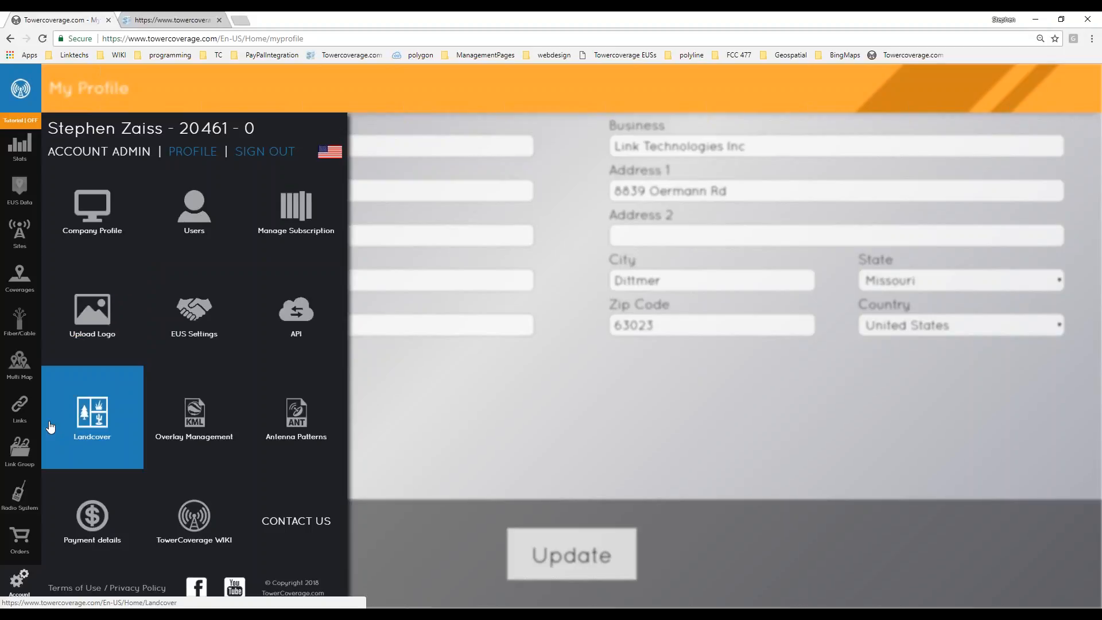
# Open the Users page, check the User Type list leaving Admin, then reopen the account options.
pyautogui.moveTo(22, 412)
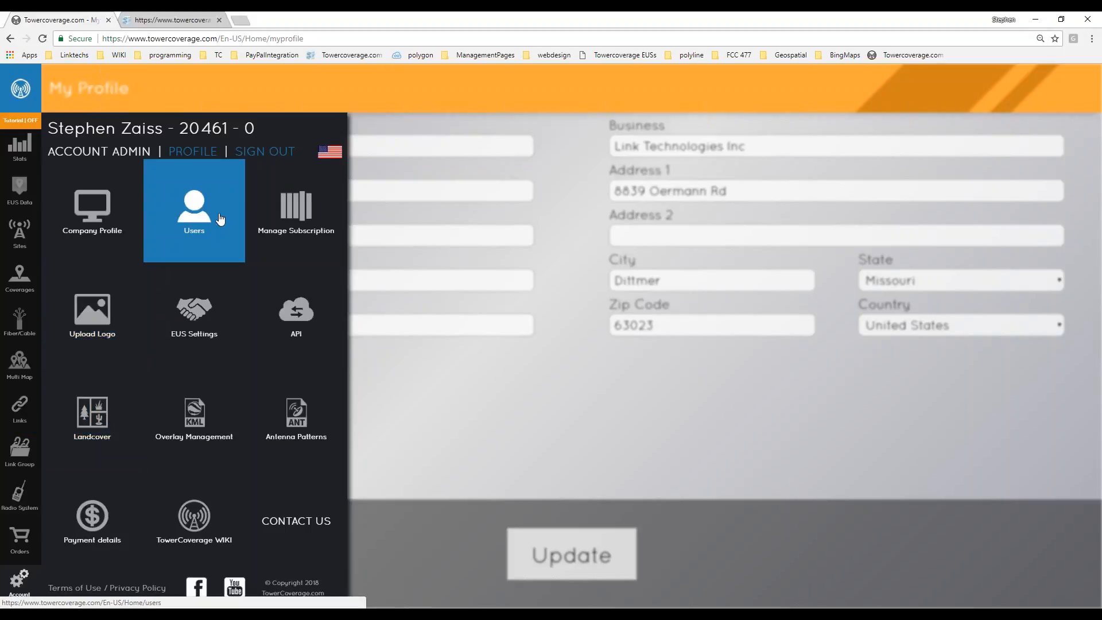
pyautogui.doubleClick(202, 228)
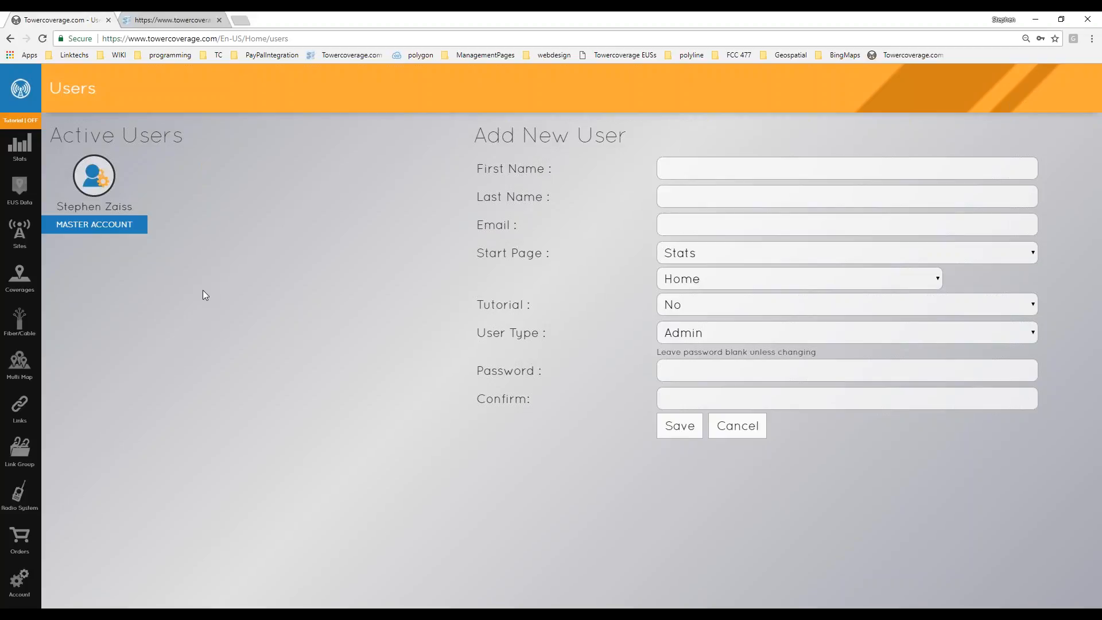
pyautogui.click(842, 323)
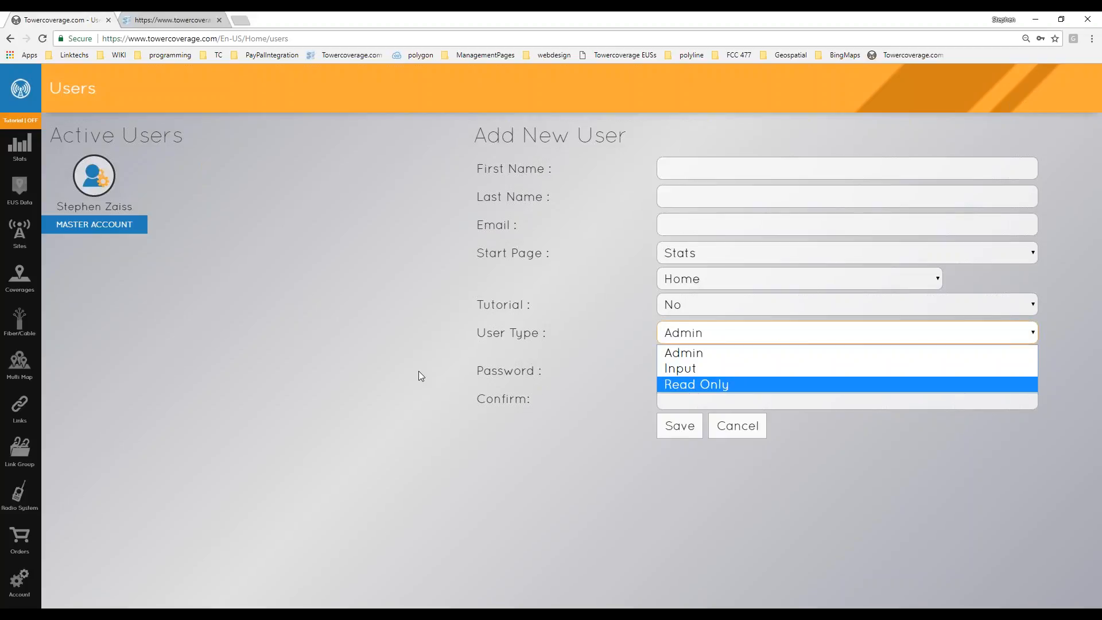
pyautogui.click(402, 384)
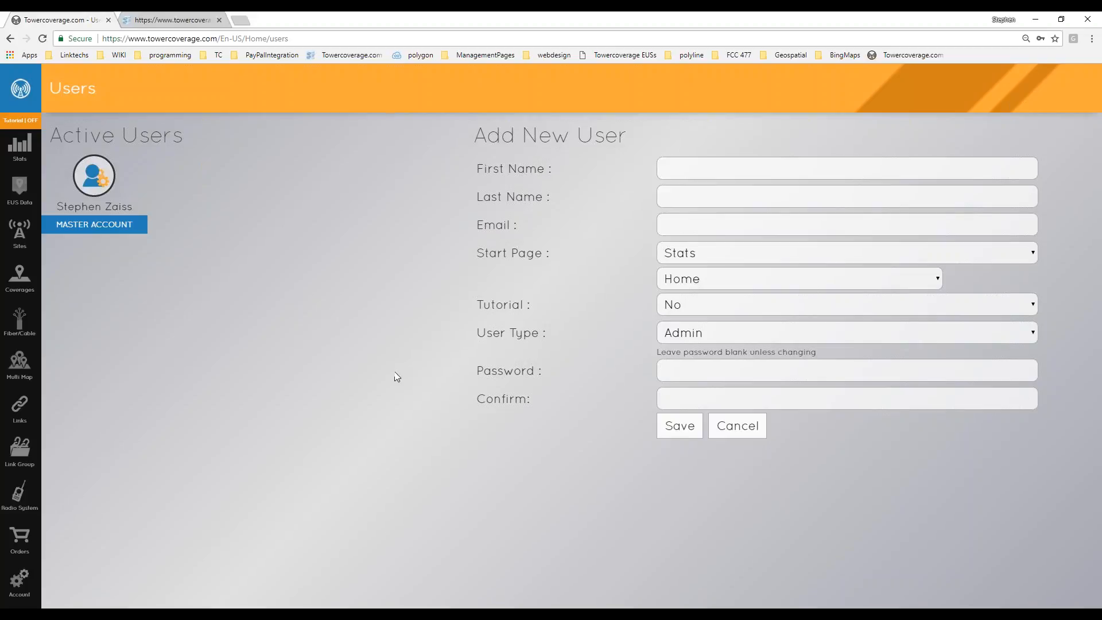
pyautogui.click(19, 581)
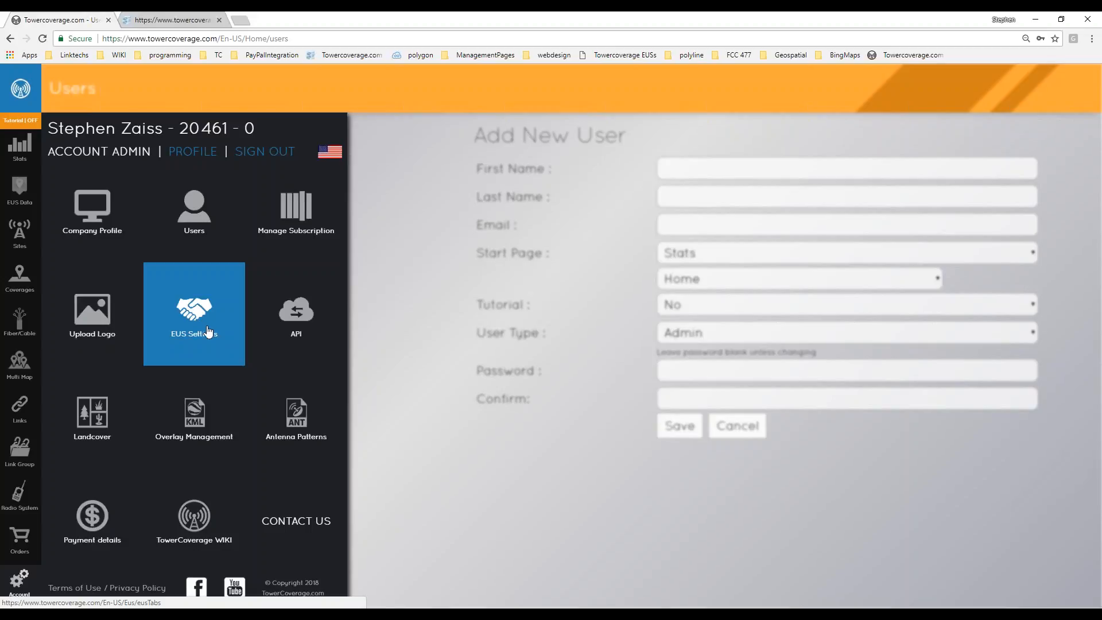
# Open EUS Settings and start adding a new custom map pin.
pyautogui.click(208, 332)
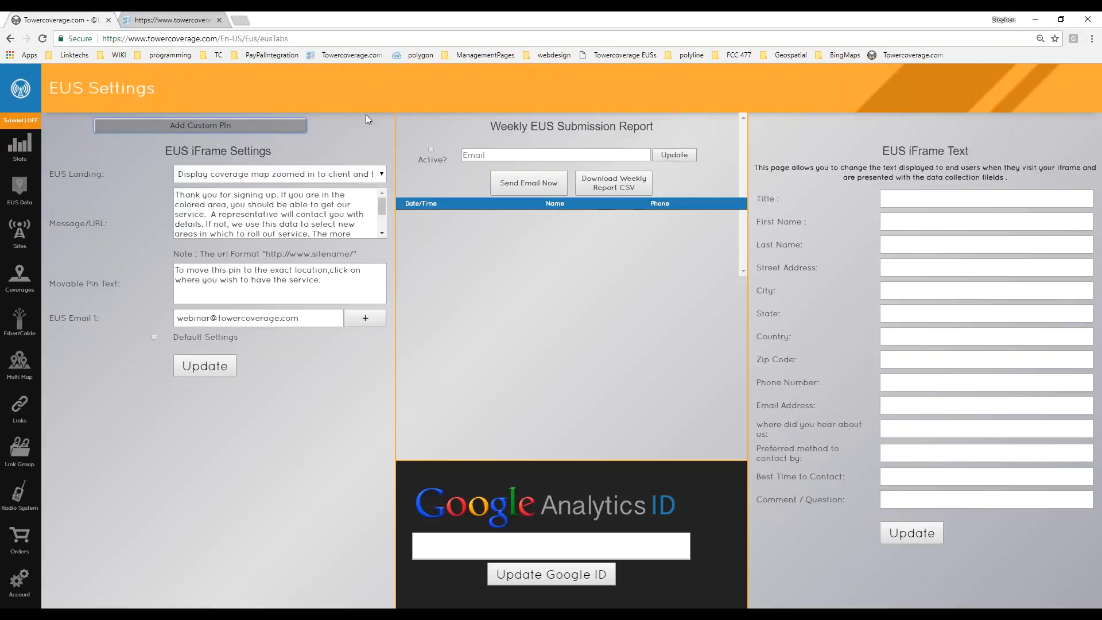
pyautogui.click(265, 127)
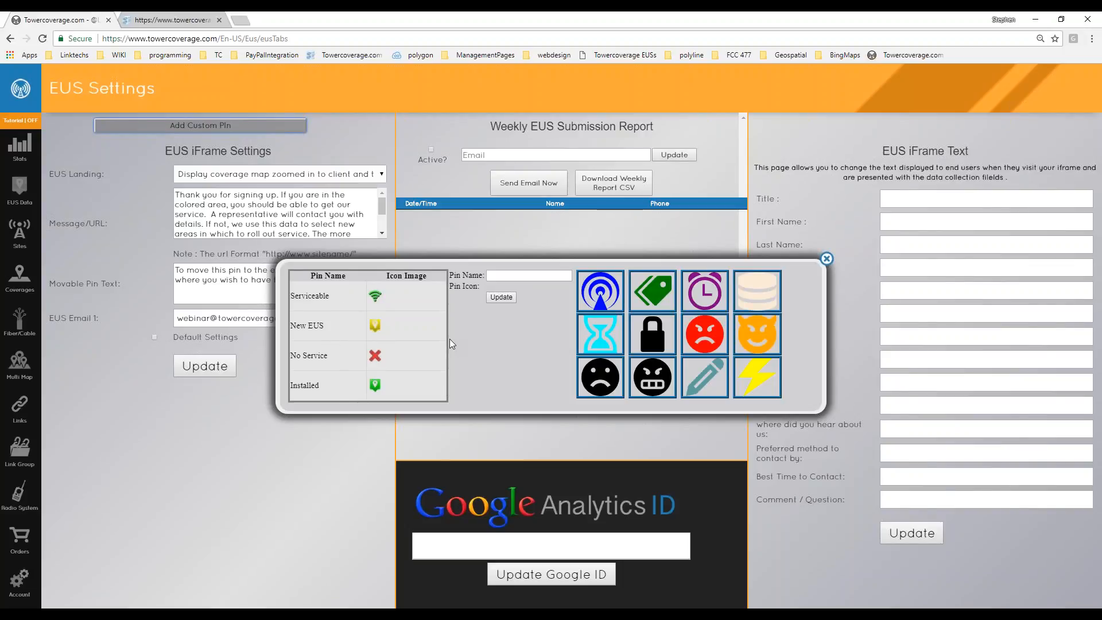
pyautogui.click(514, 276)
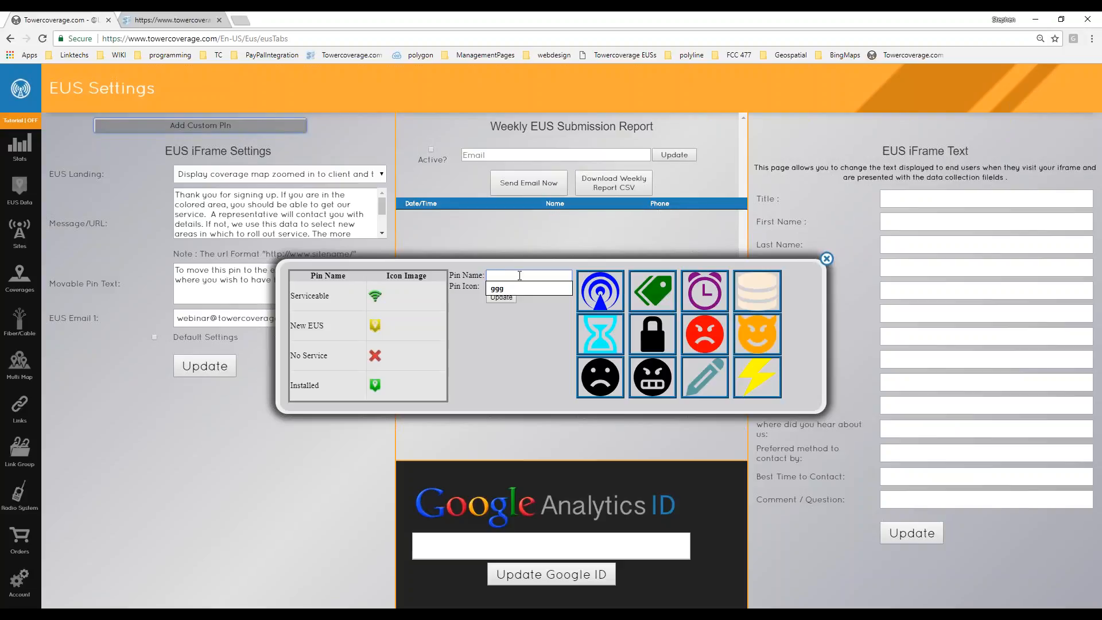
pyautogui.click(521, 336)
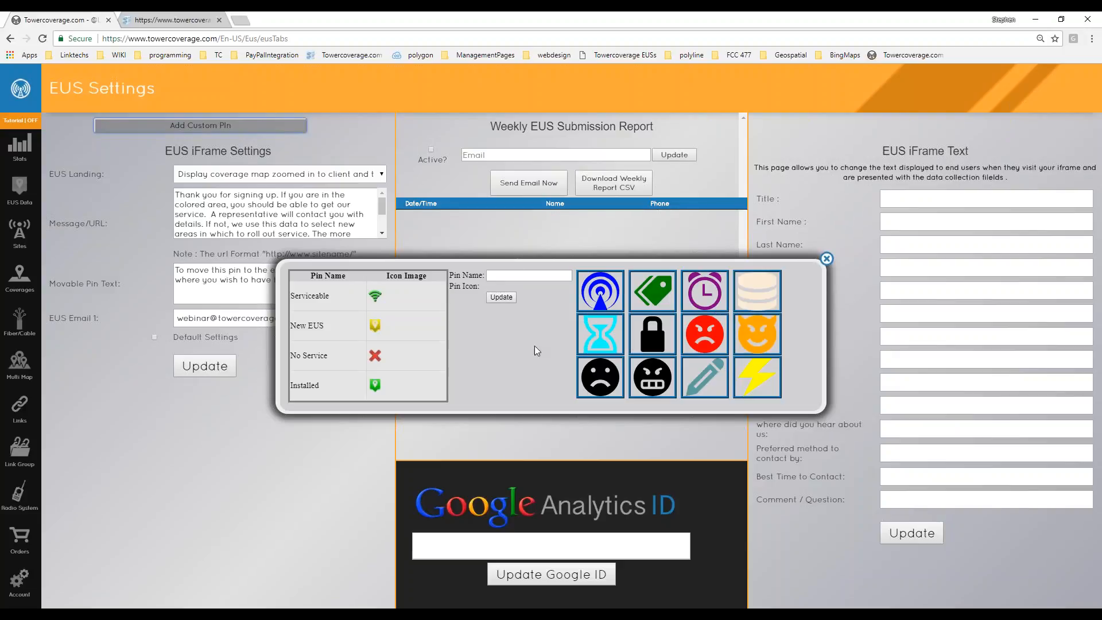
# Save a custom pin named 'test' with the red angry-face icon, then delete it and close the dialog.
pyautogui.click(499, 298)
pyautogui.click(712, 341)
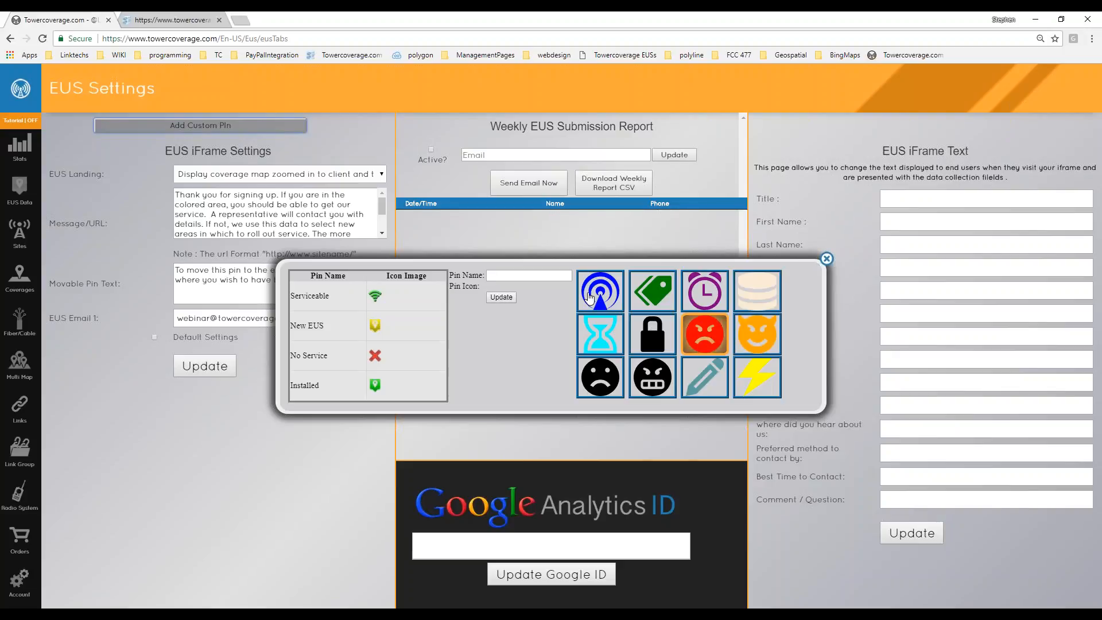
pyautogui.click(562, 275)
pyautogui.write('test')
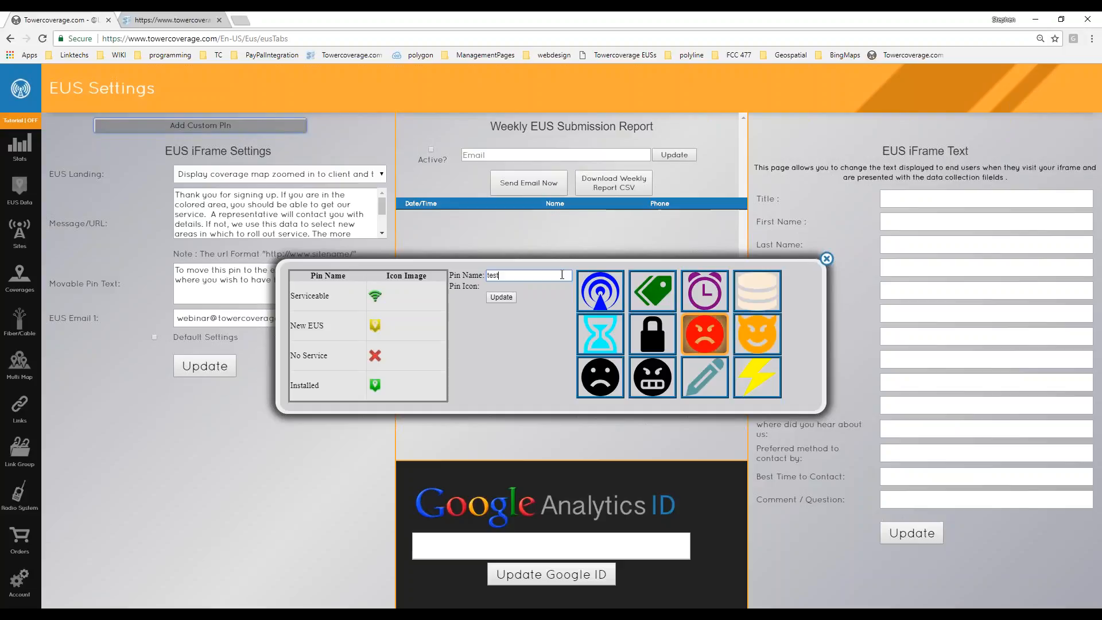
pyautogui.click(495, 298)
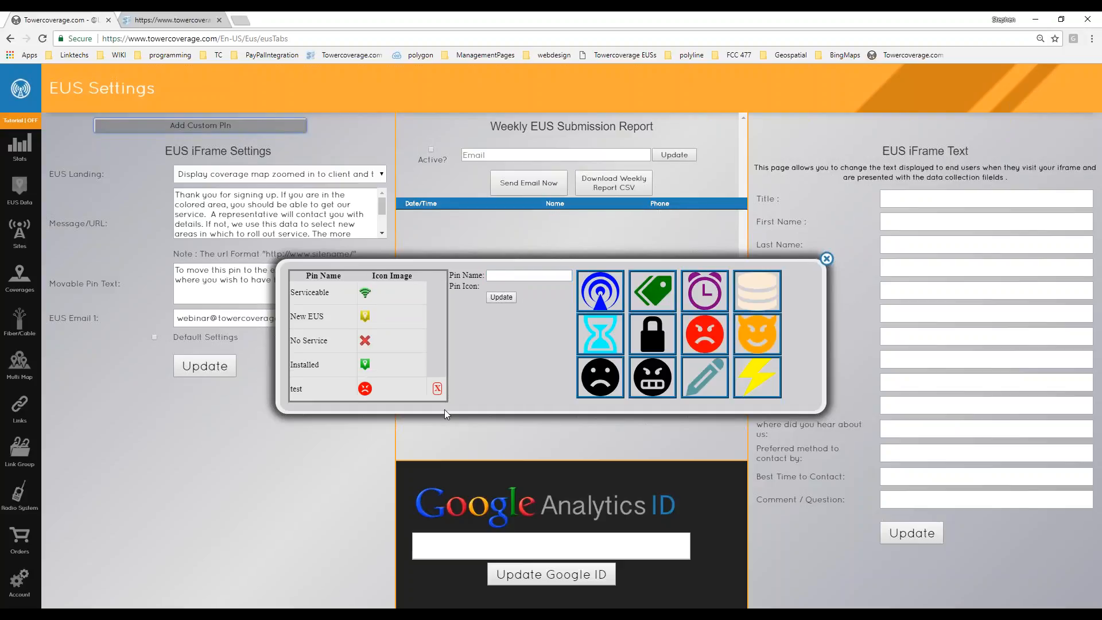
pyautogui.click(438, 388)
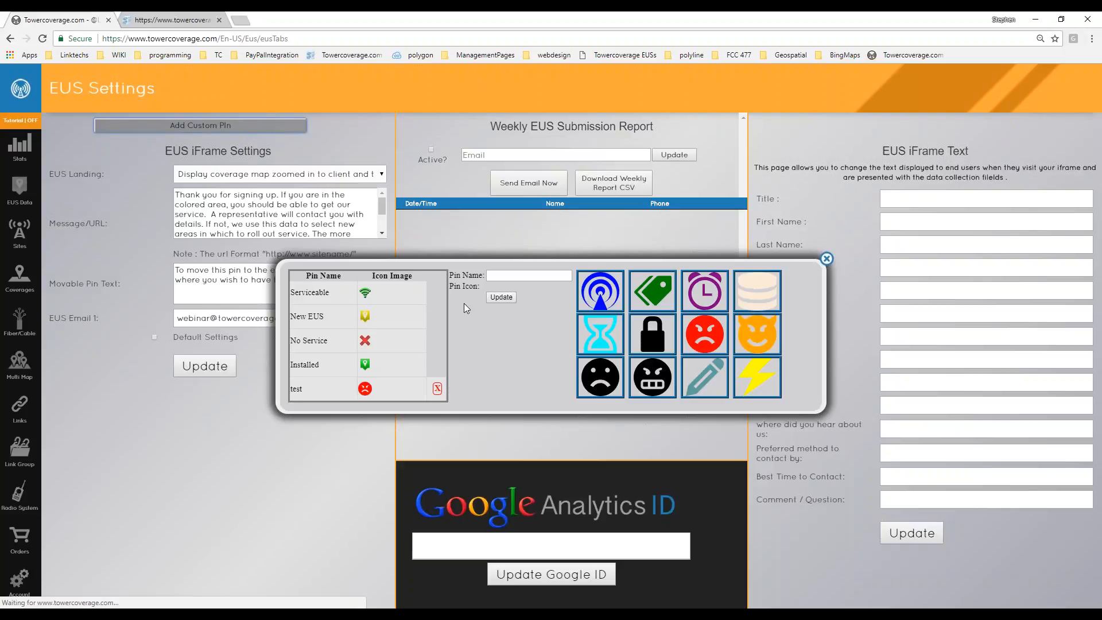
pyautogui.click(826, 259)
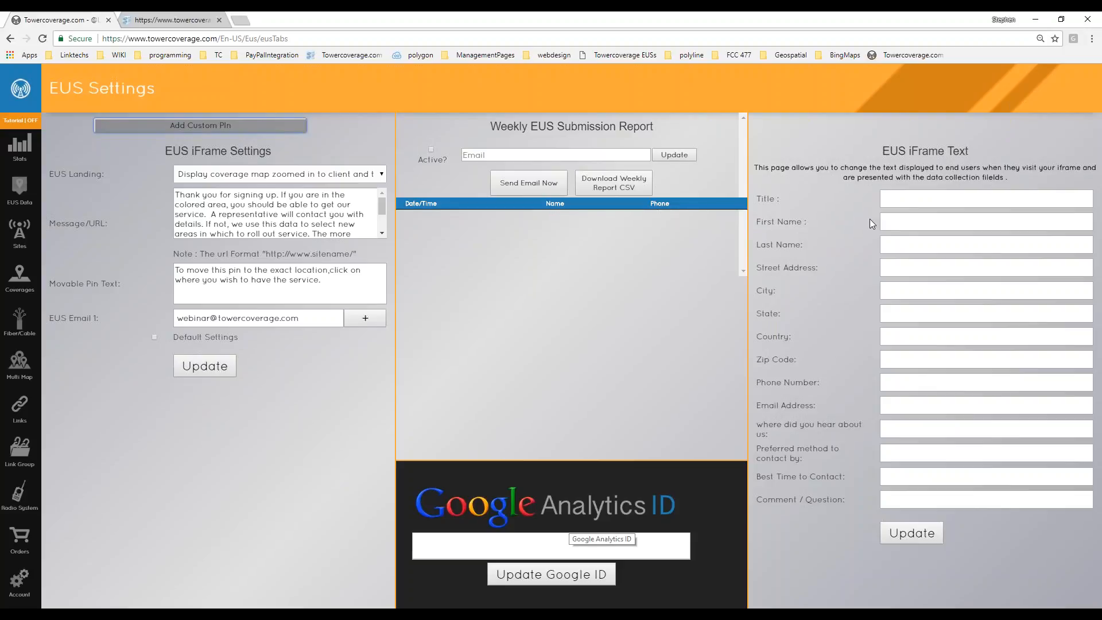
# Inspect the EUS iFrame Title and Email Address label fields, then reopen the account options.
pyautogui.click(888, 198)
pyautogui.click(835, 223)
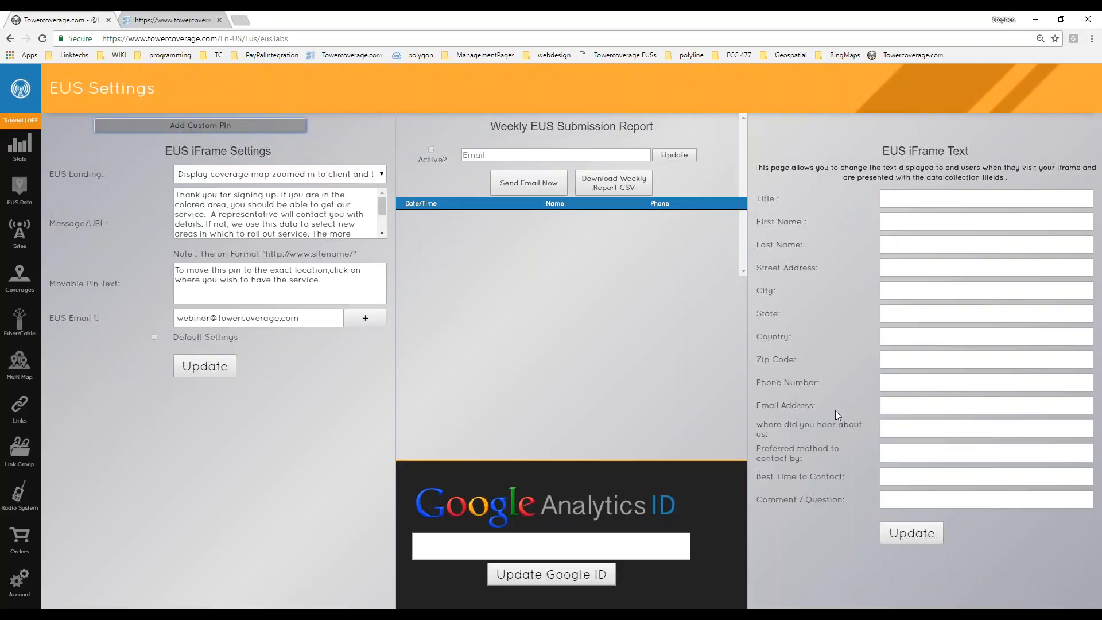
pyautogui.click(895, 406)
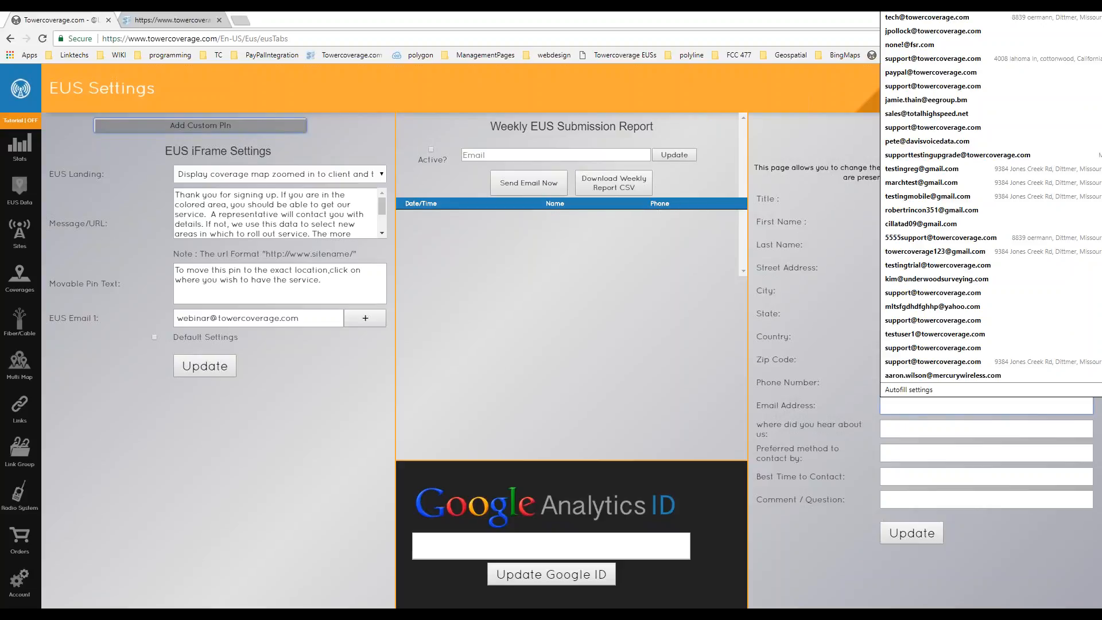
pyautogui.click(854, 414)
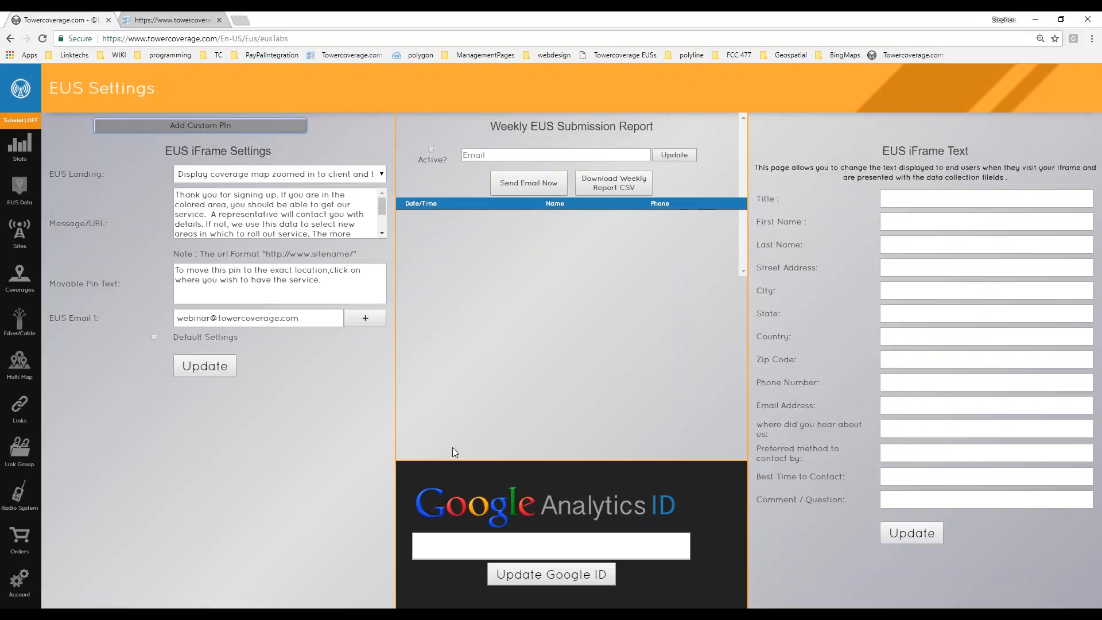
pyautogui.click(20, 581)
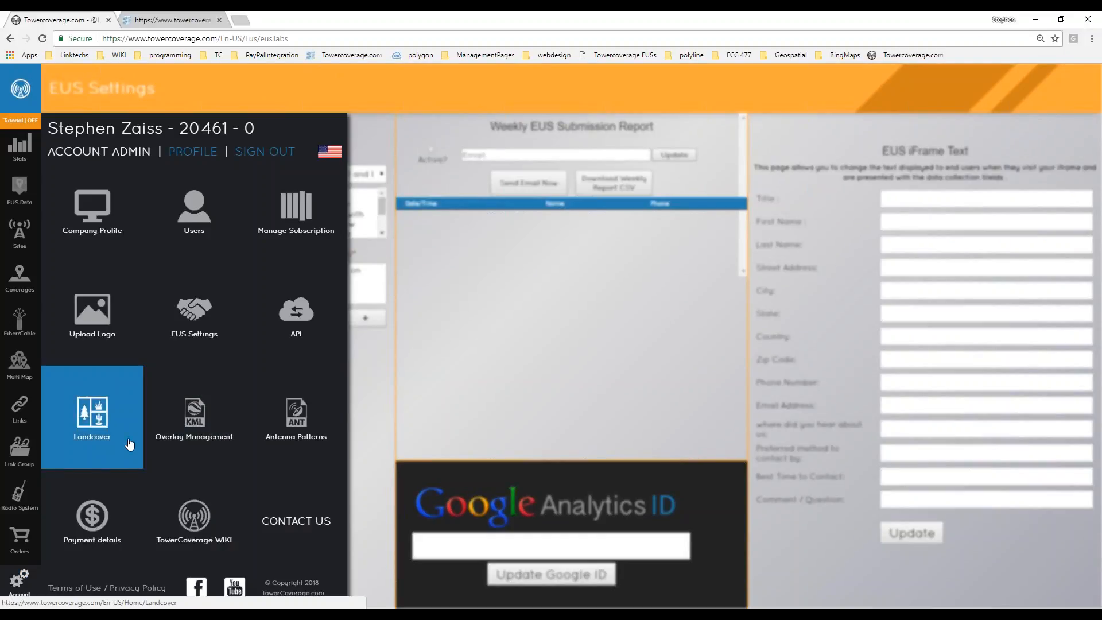
# Open the API settings page and check the EUS API billing systems, keeping Other.
pyautogui.click(296, 315)
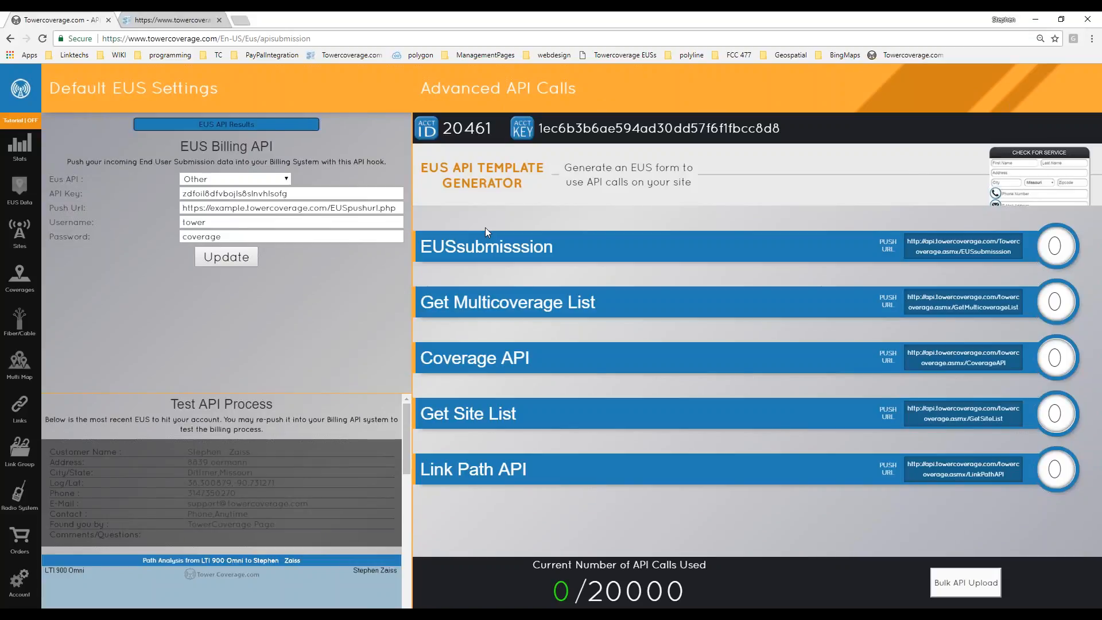
pyautogui.click(274, 180)
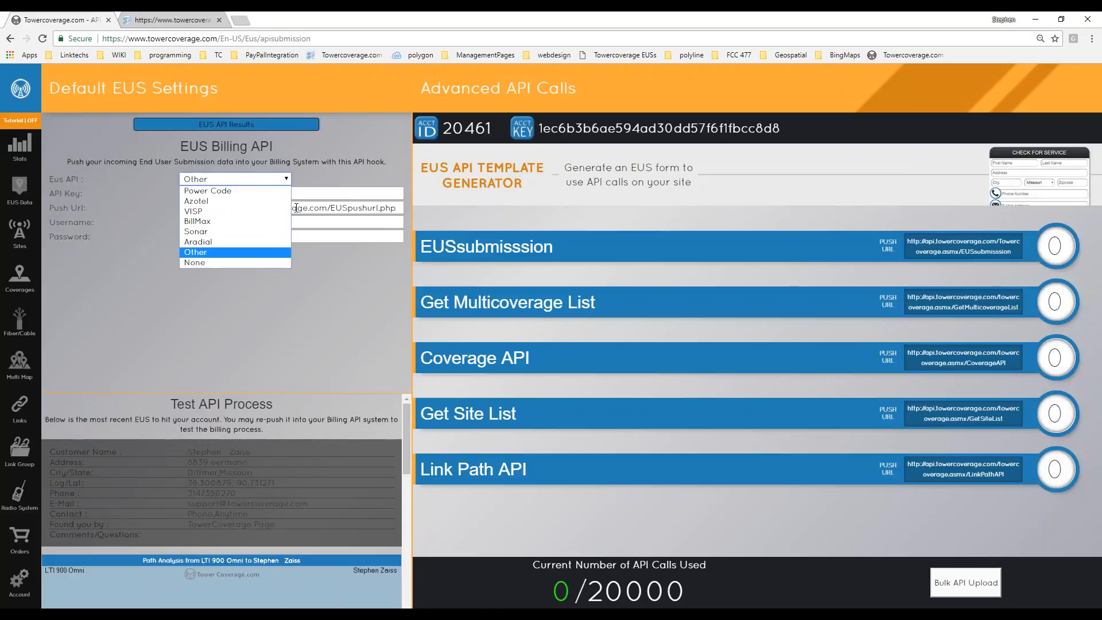
pyautogui.click(337, 326)
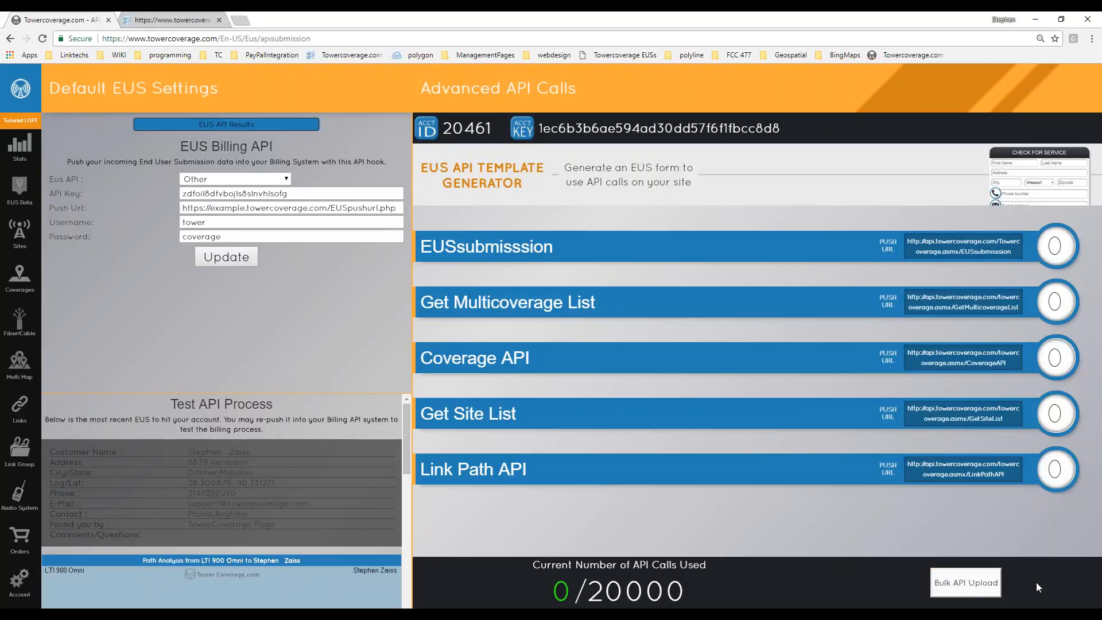
# Open and close the bulk customer upload window, then go to the EUS API Template Generator.
pyautogui.click(965, 583)
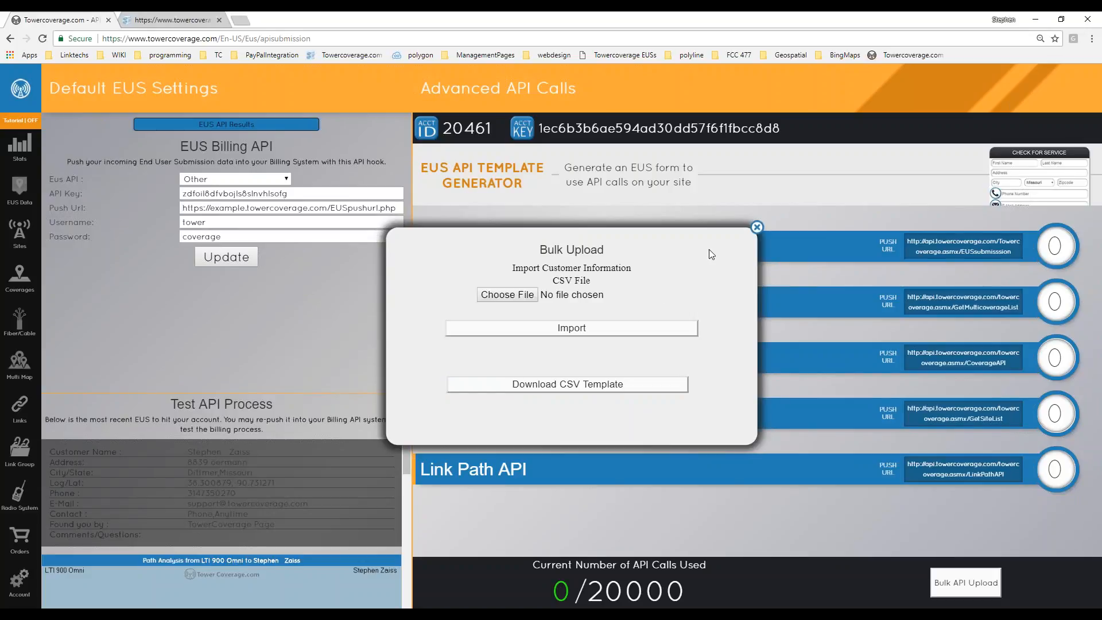
pyautogui.click(757, 228)
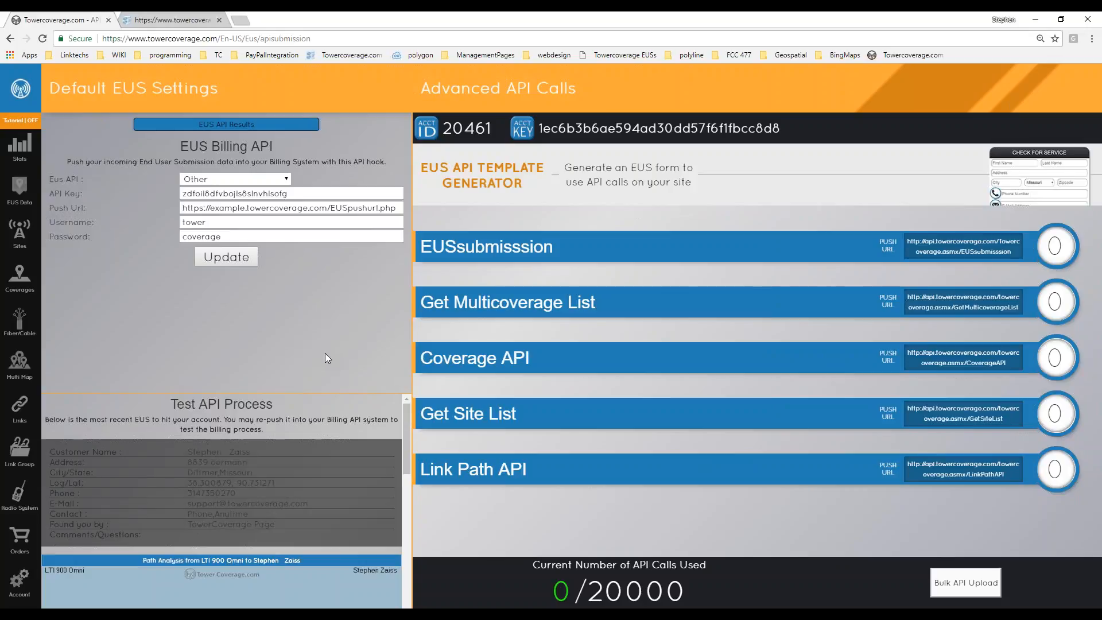
pyautogui.scroll(-4, 218, 493)
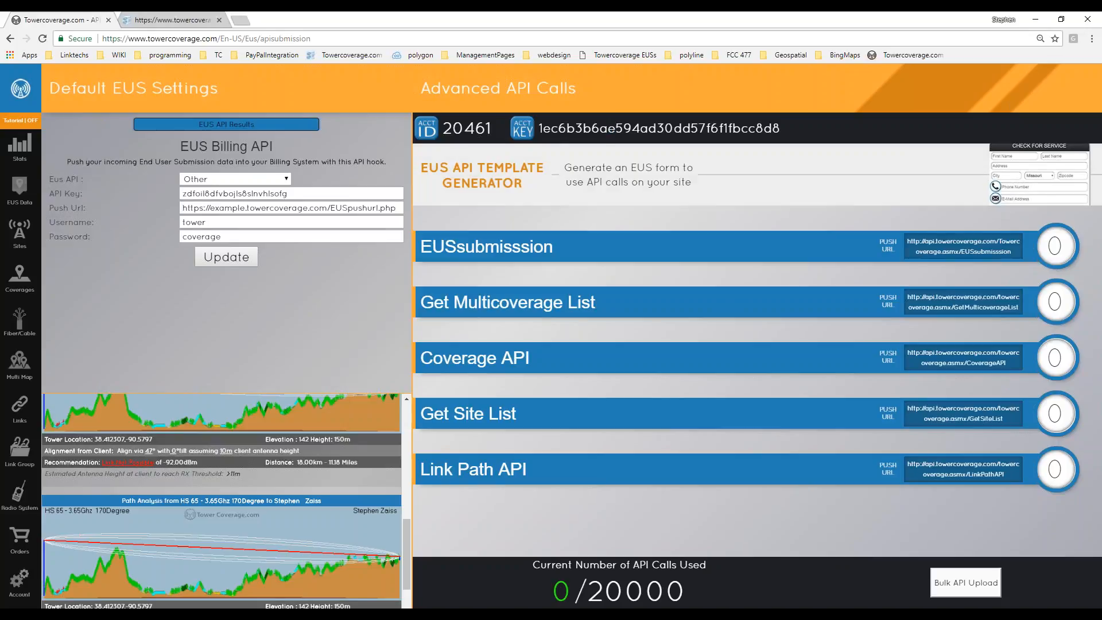
pyautogui.click(512, 181)
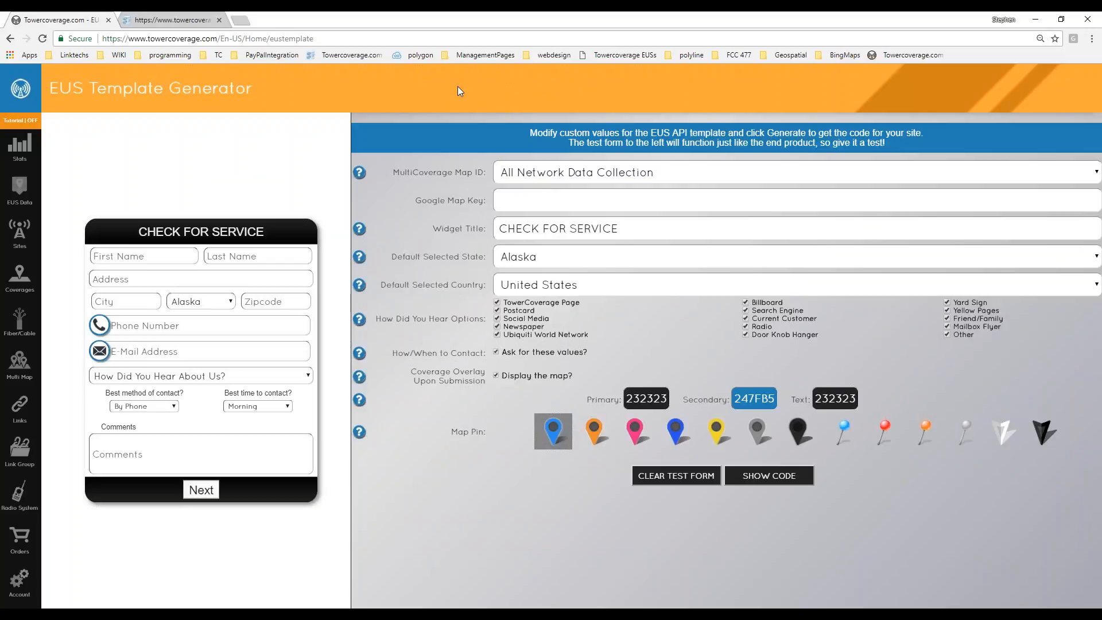
# Try the Google Map Key field and the Secondary colour picker without changing them.
pyautogui.click(533, 203)
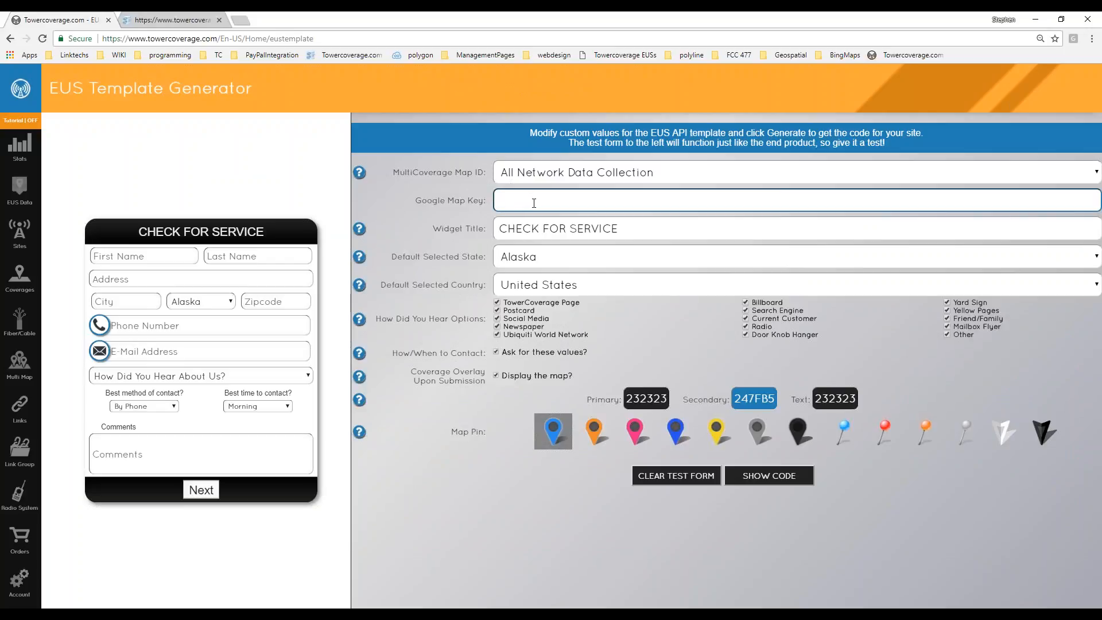
pyautogui.click(534, 134)
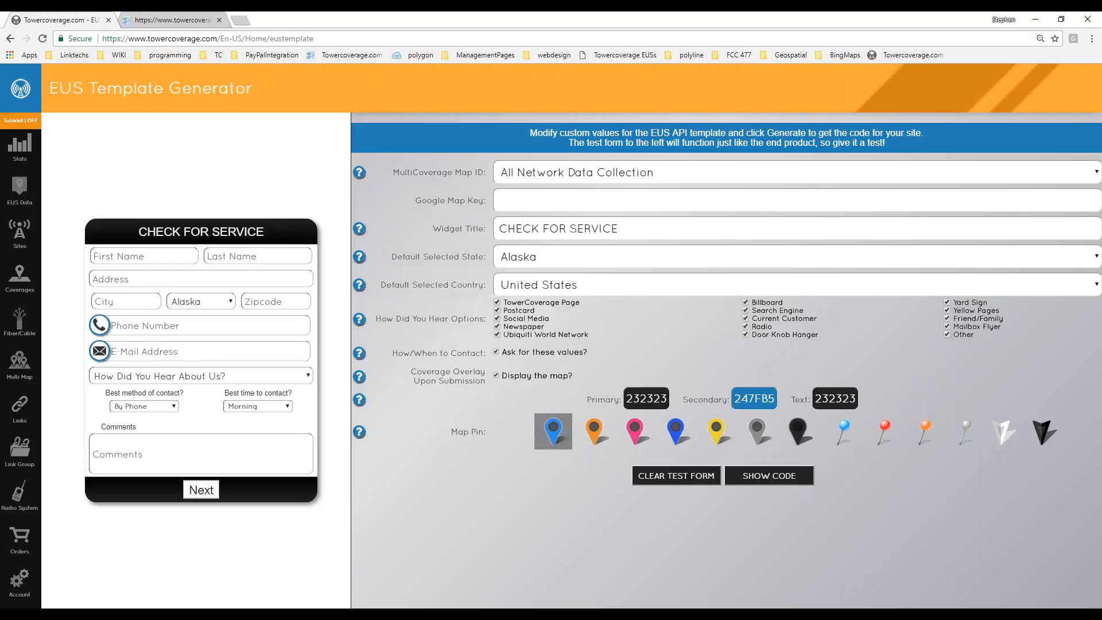
pyautogui.click(748, 398)
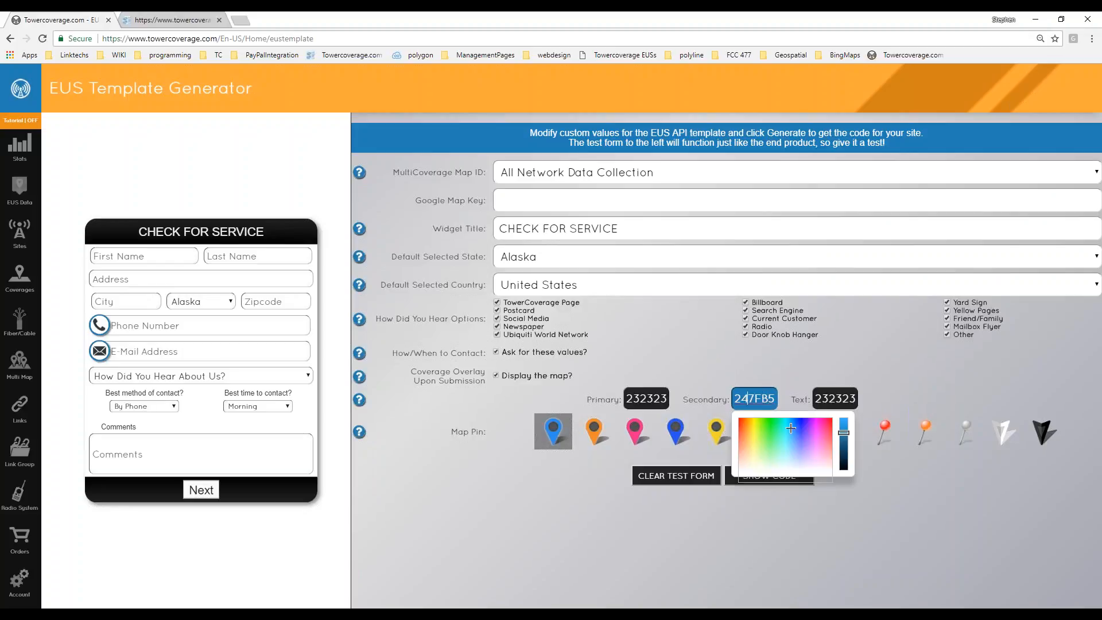
pyautogui.click(833, 401)
pyautogui.click(563, 561)
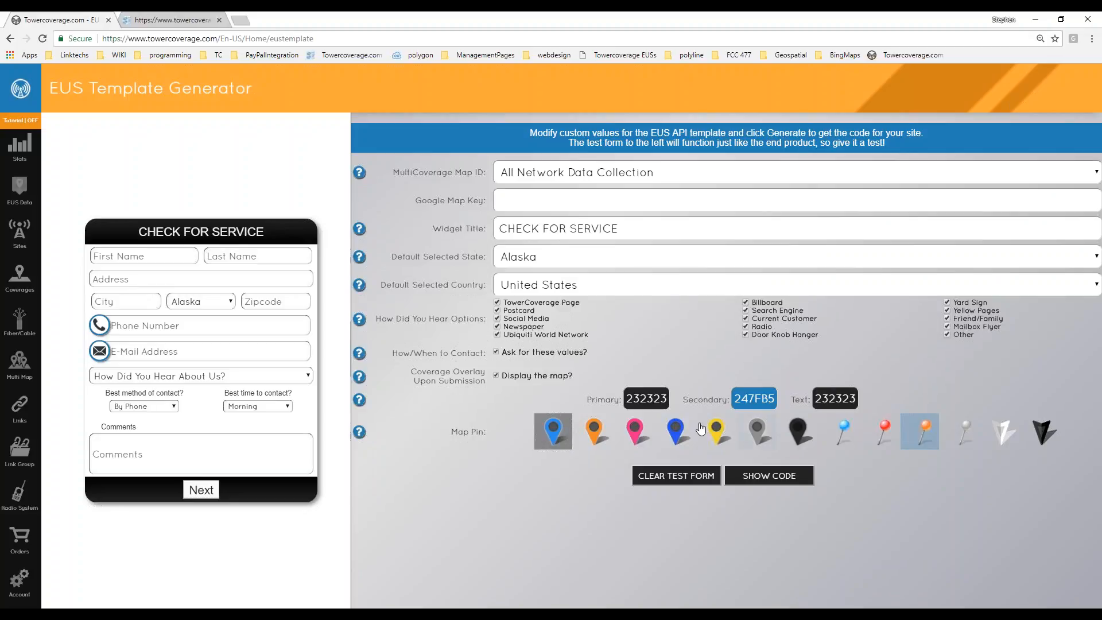
# Generate the check-for-service form's embed code, scroll through it, and close the code view.
pyautogui.click(773, 478)
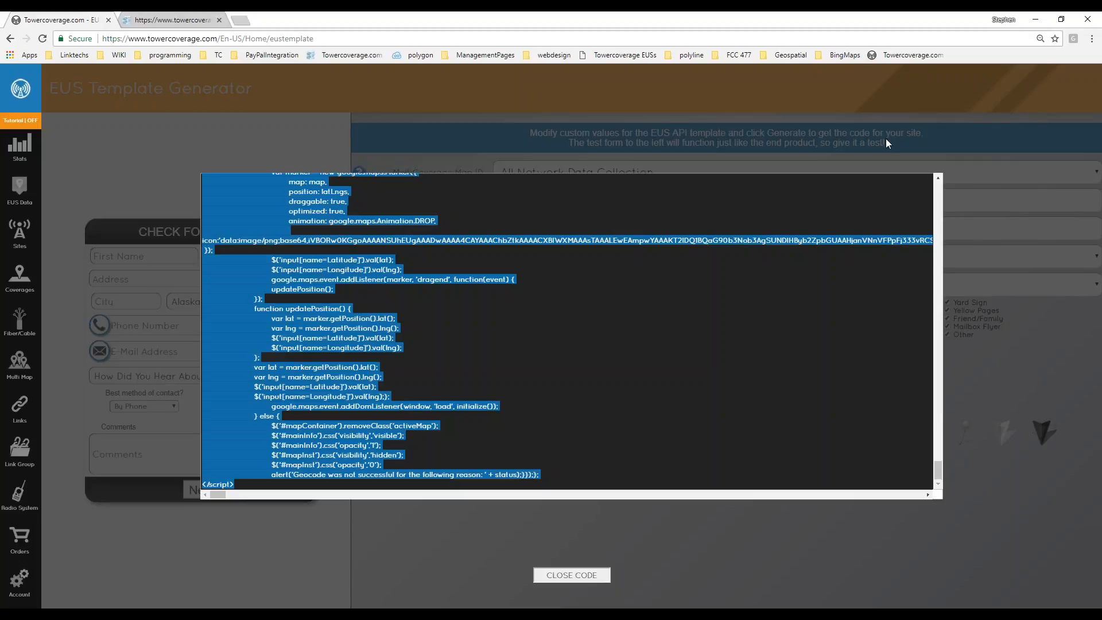
pyautogui.scroll(15, 256, 384)
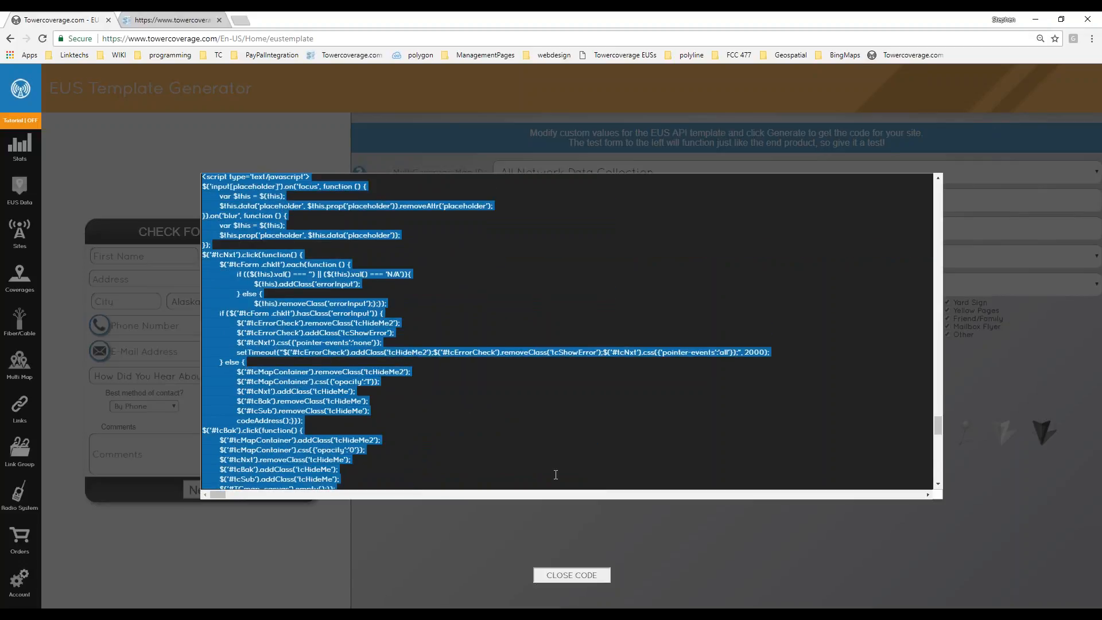
pyautogui.click(583, 571)
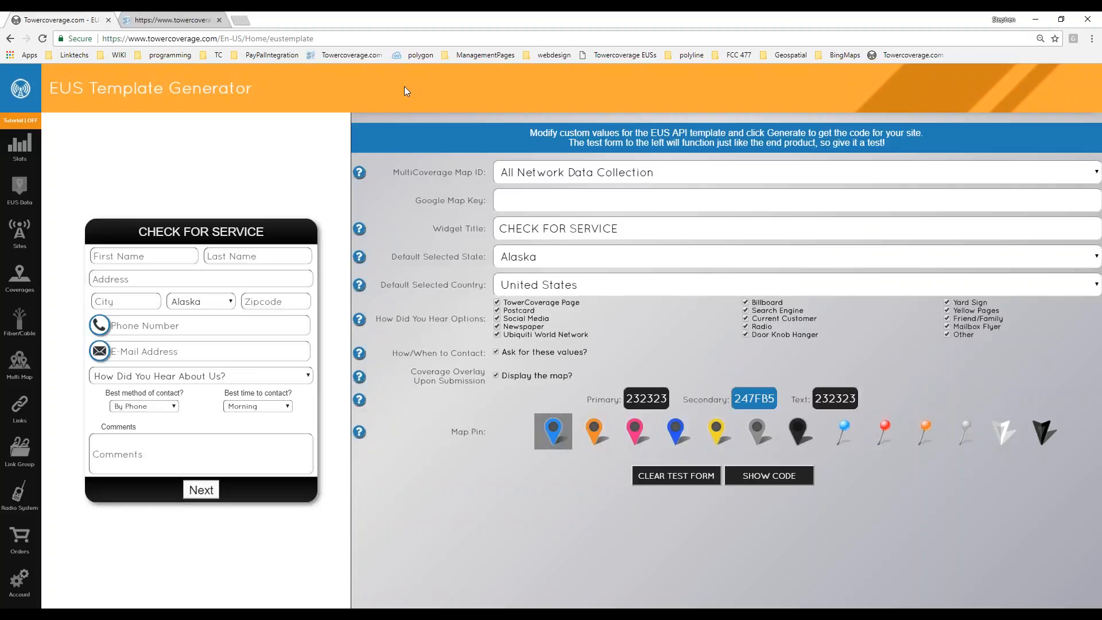
# Open the Landcover settings and switch the land cover profile to 50 Percent.
pyautogui.click(23, 591)
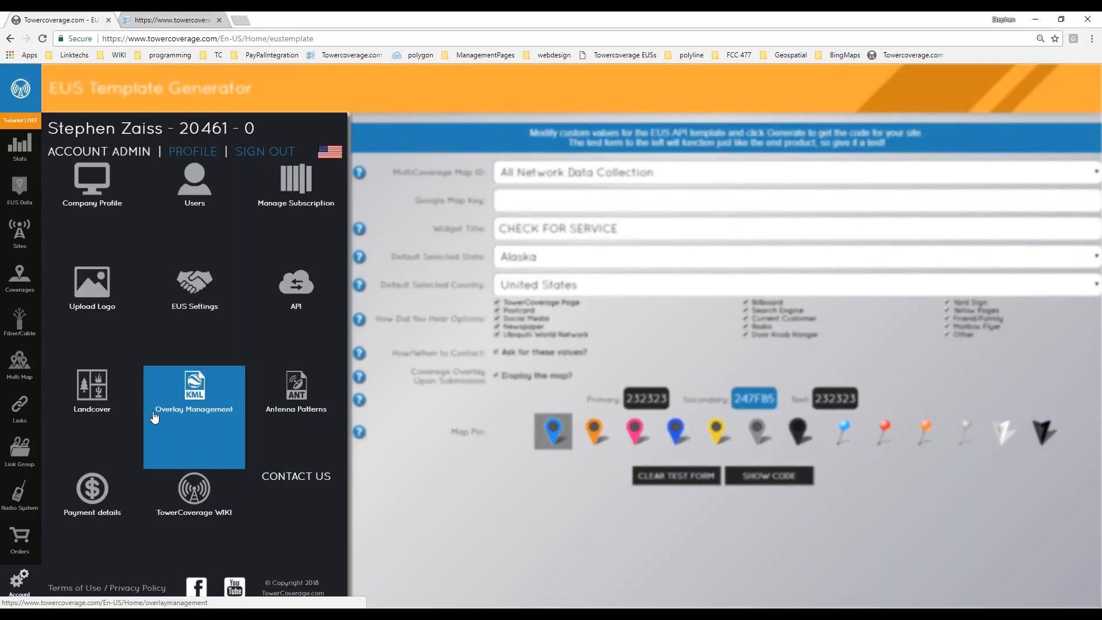
pyautogui.click(98, 385)
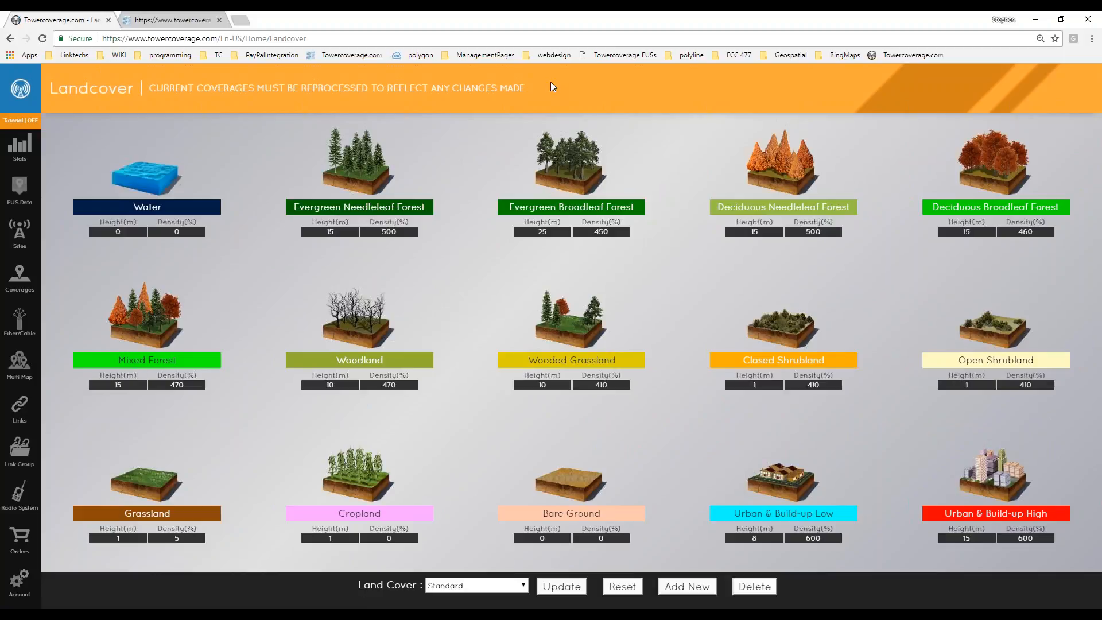
pyautogui.click(484, 587)
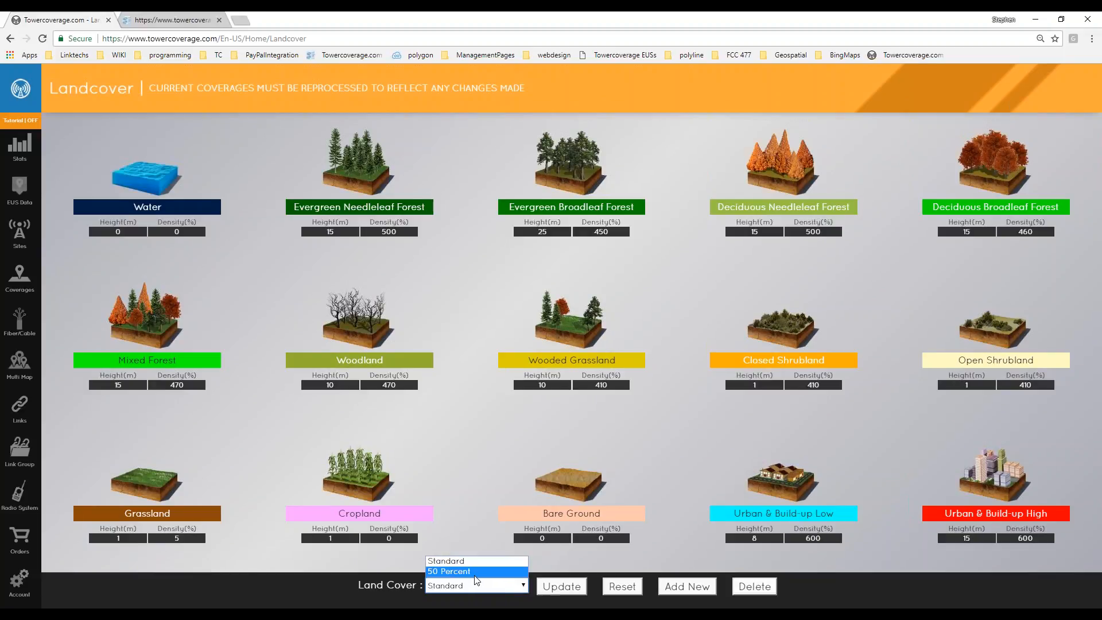
pyautogui.press('XF86AudioLowerVolume')
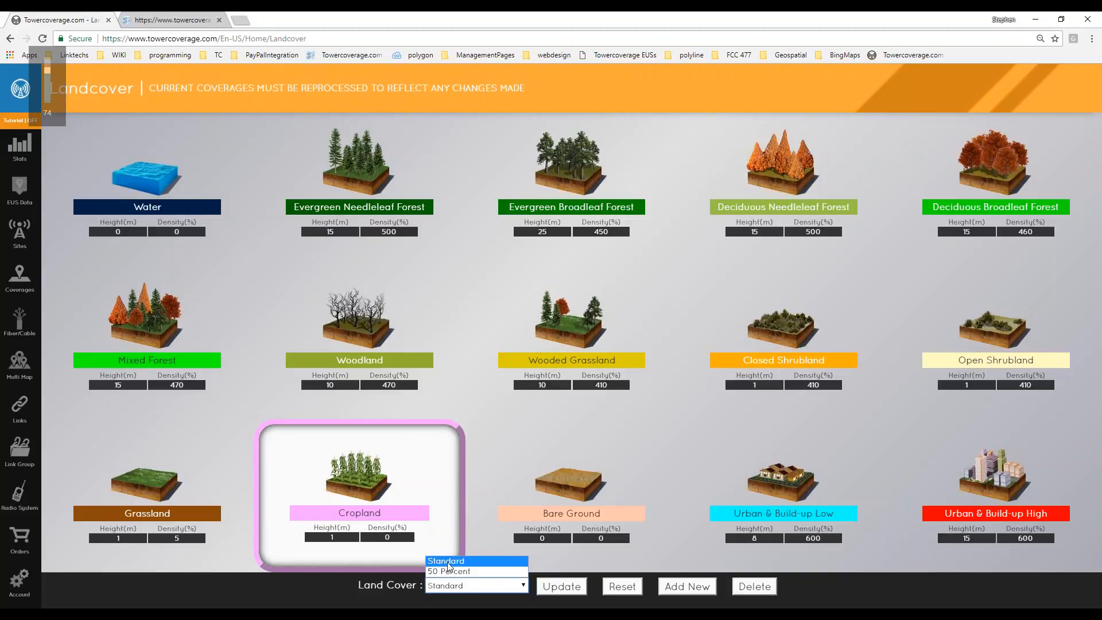
pyautogui.click(455, 585)
pyautogui.click(454, 585)
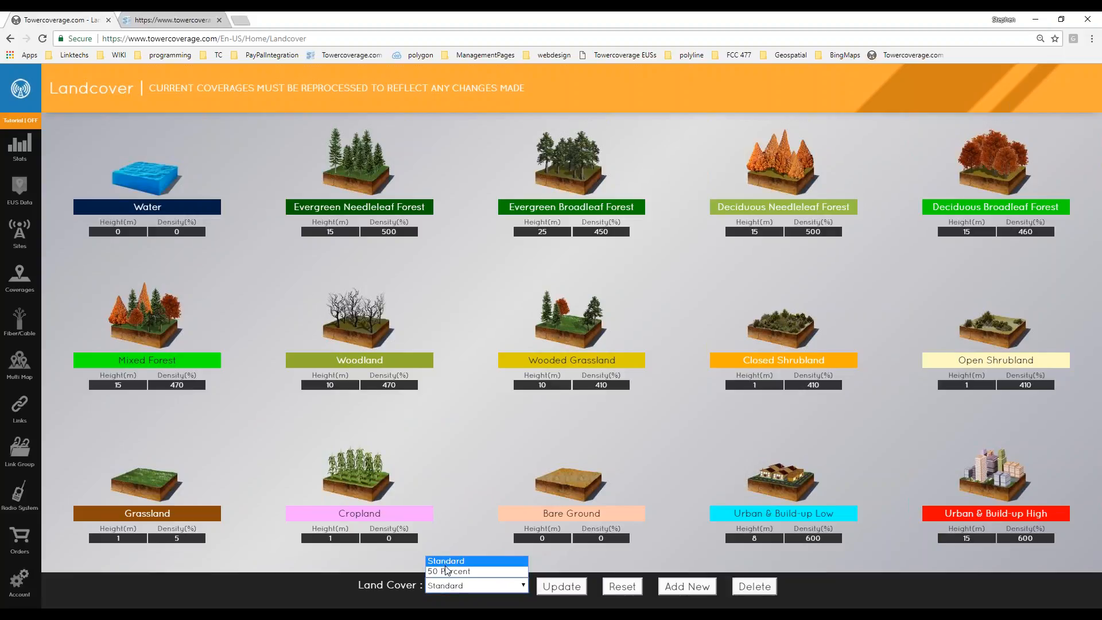
pyautogui.click(445, 570)
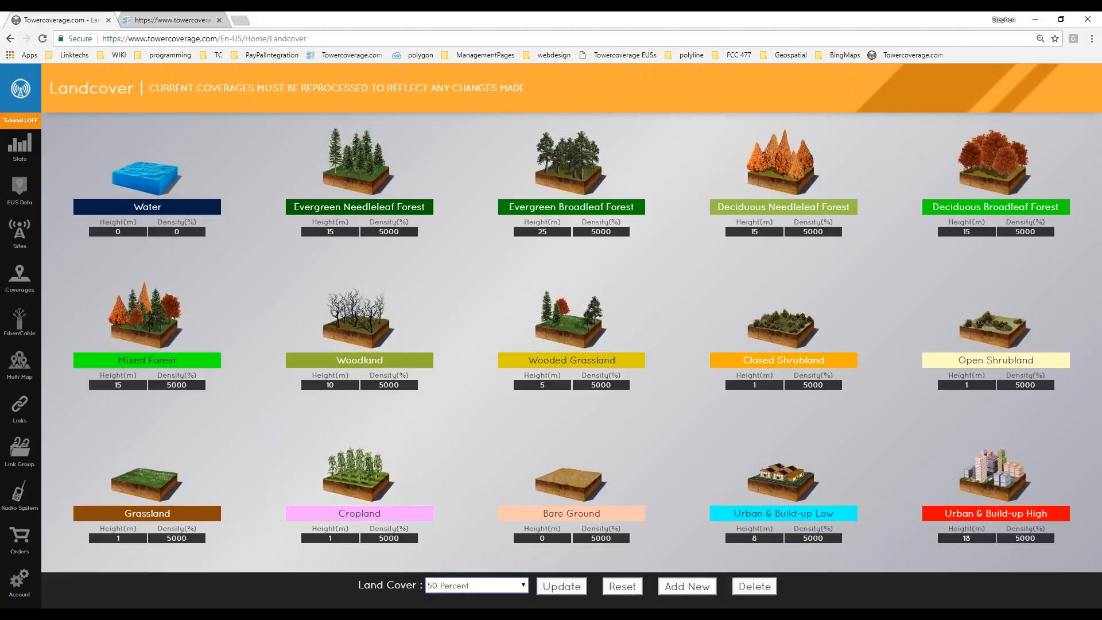
pyautogui.click(454, 585)
pyautogui.click(450, 560)
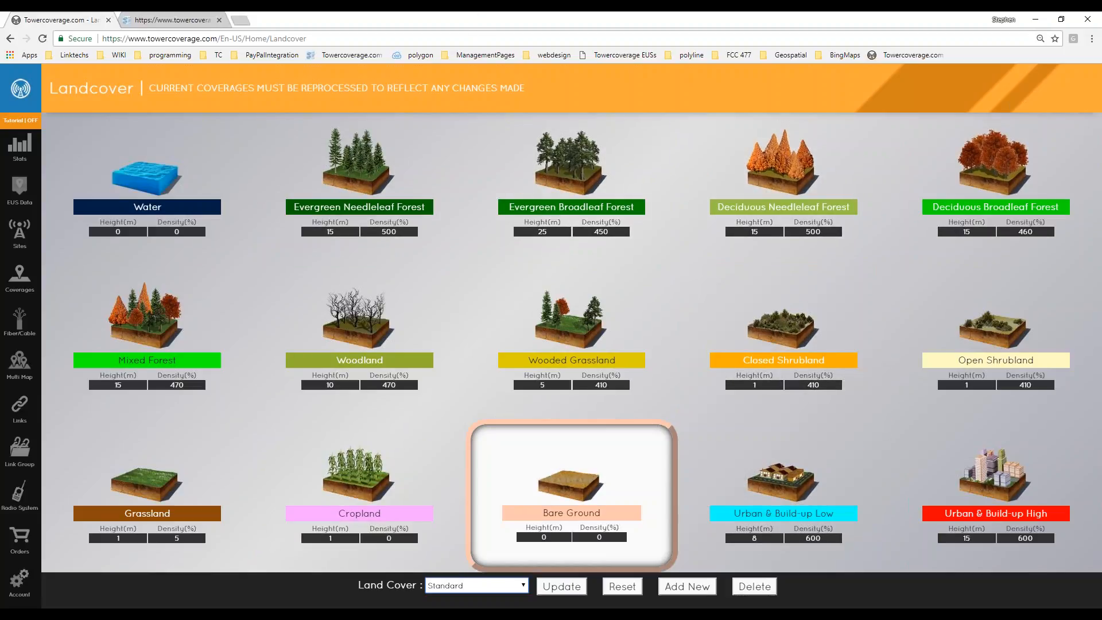
pyautogui.click(498, 587)
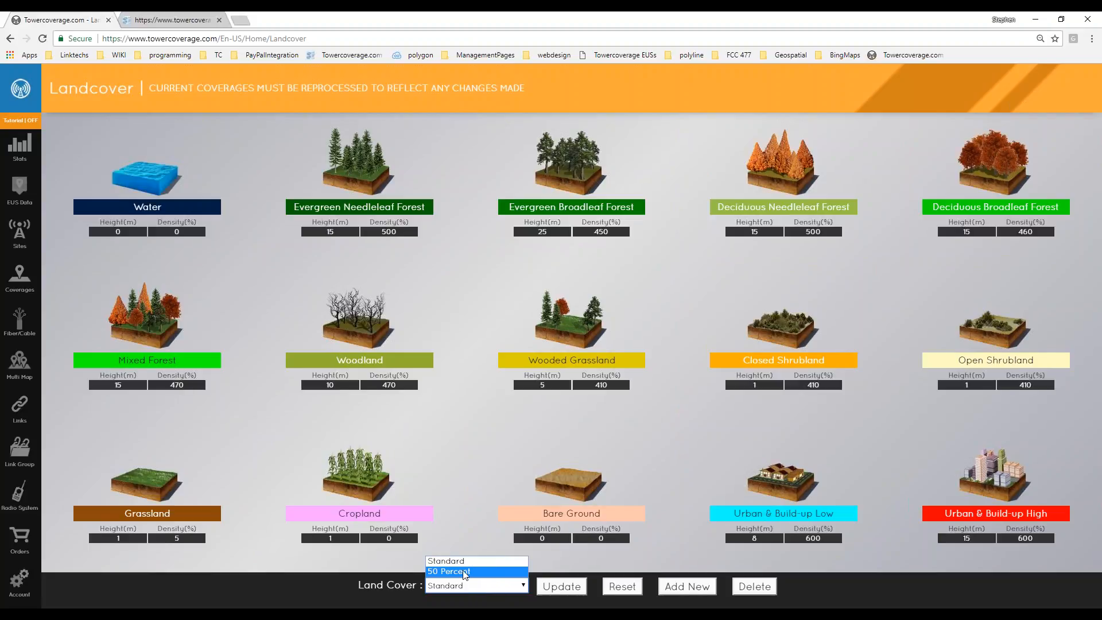
pyautogui.click(473, 573)
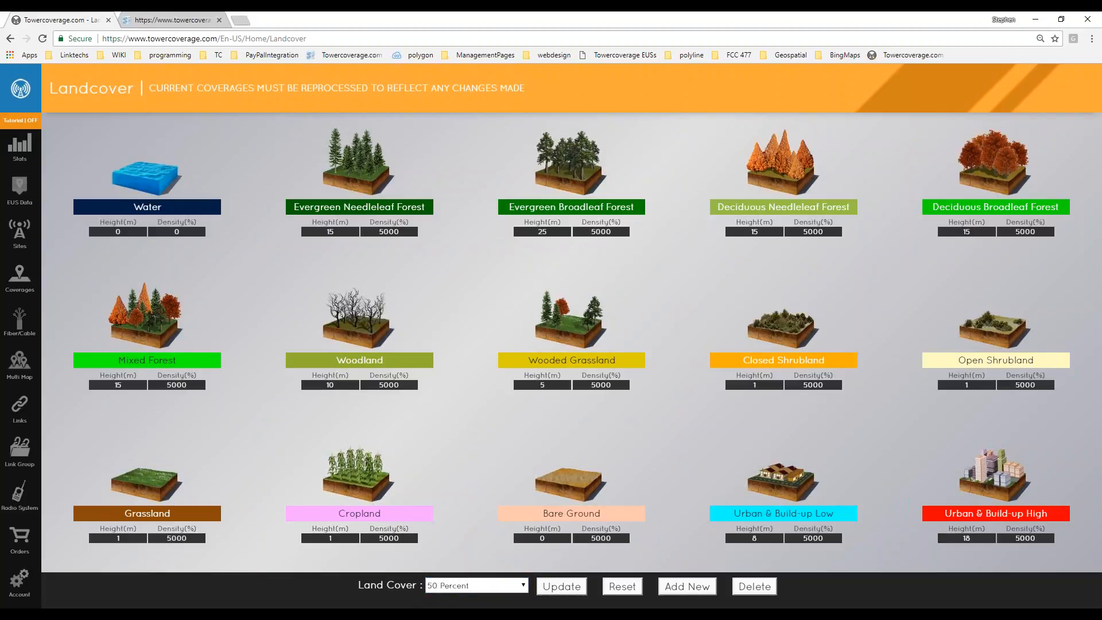
# Cancel a new land cover profile, inspect Evergreen Needleleaf Forest values, then reopen the account panel.
pyautogui.click(681, 592)
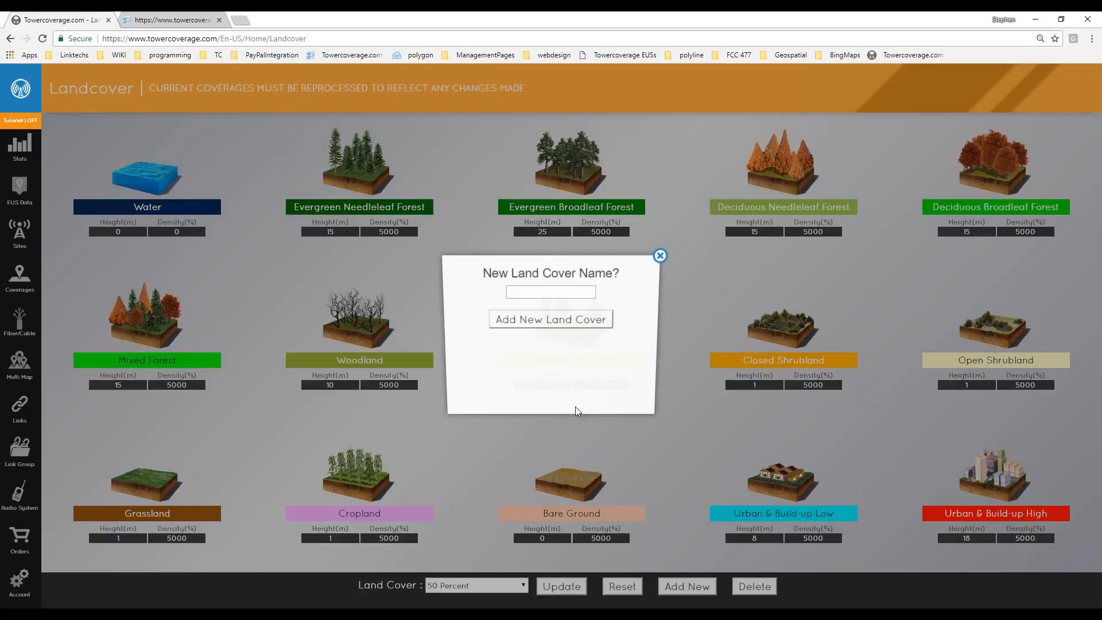
pyautogui.click(660, 256)
pyautogui.click(505, 585)
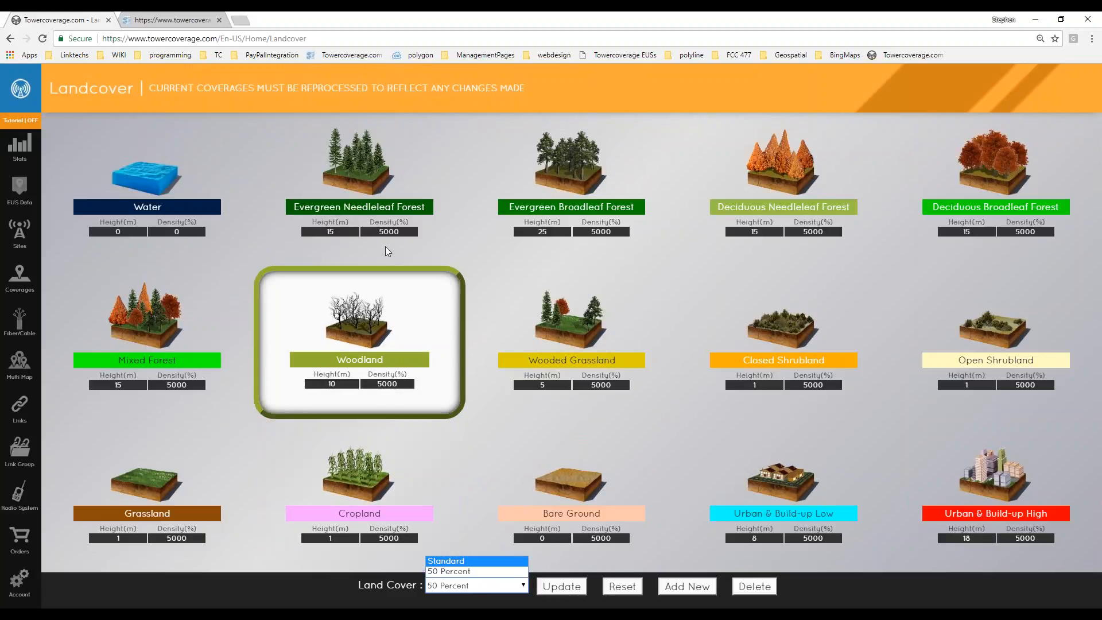
pyautogui.doubleClick(413, 230)
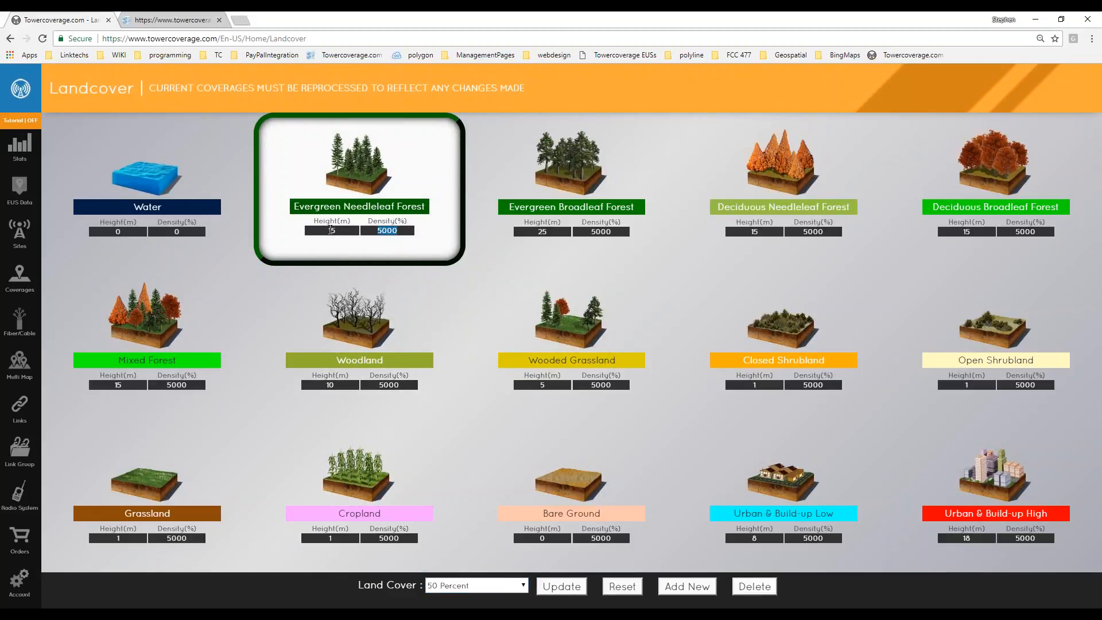
pyautogui.doubleClick(331, 230)
pyautogui.doubleClick(386, 230)
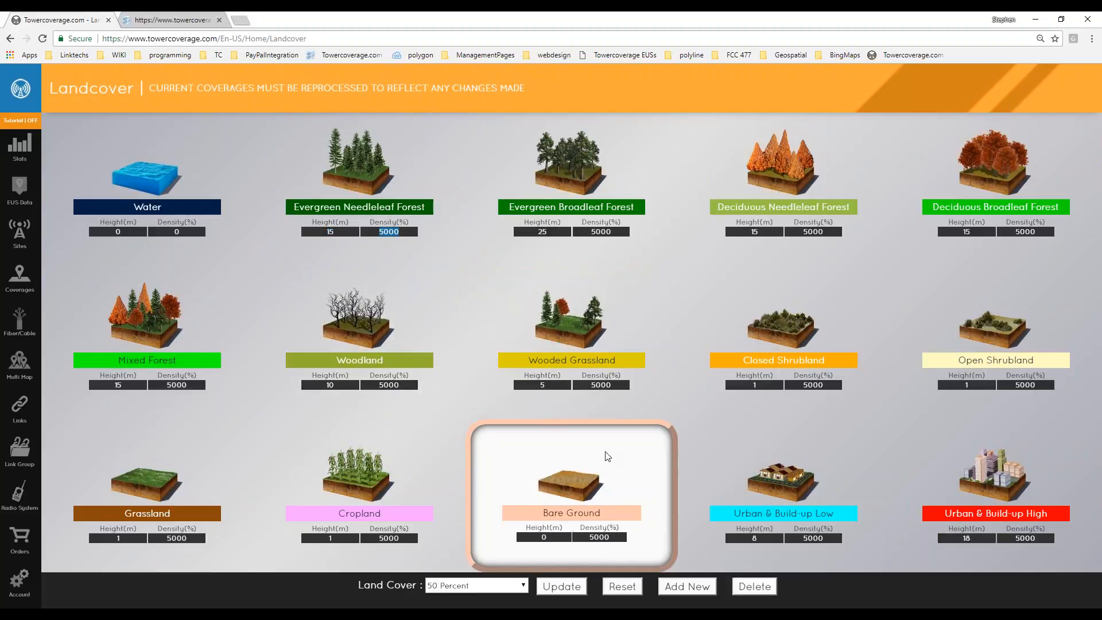
pyautogui.click(825, 594)
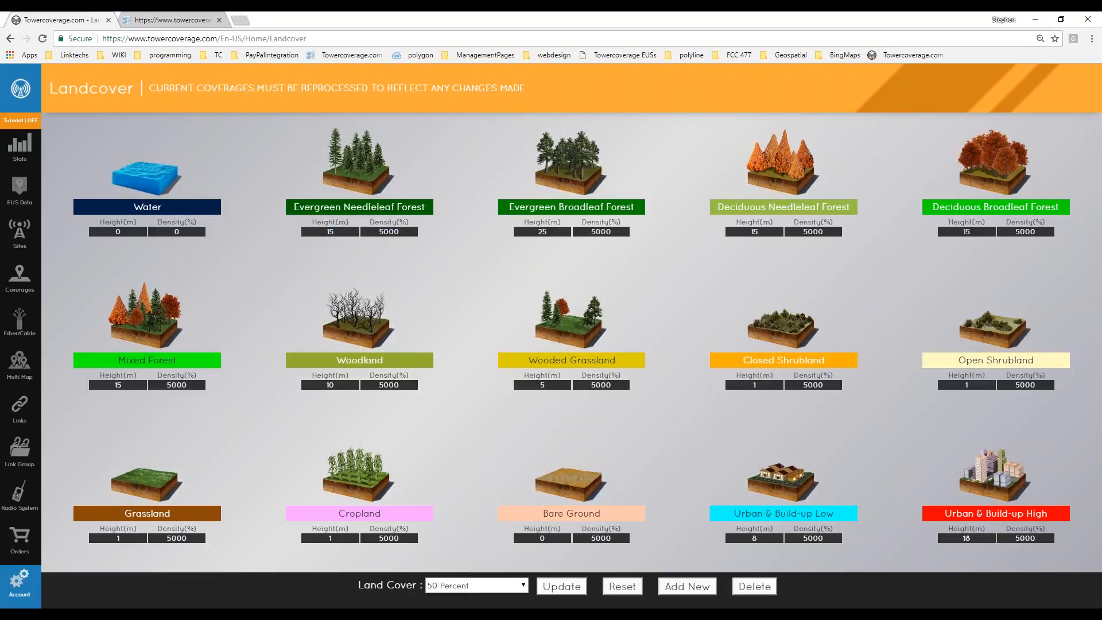
pyautogui.click(20, 594)
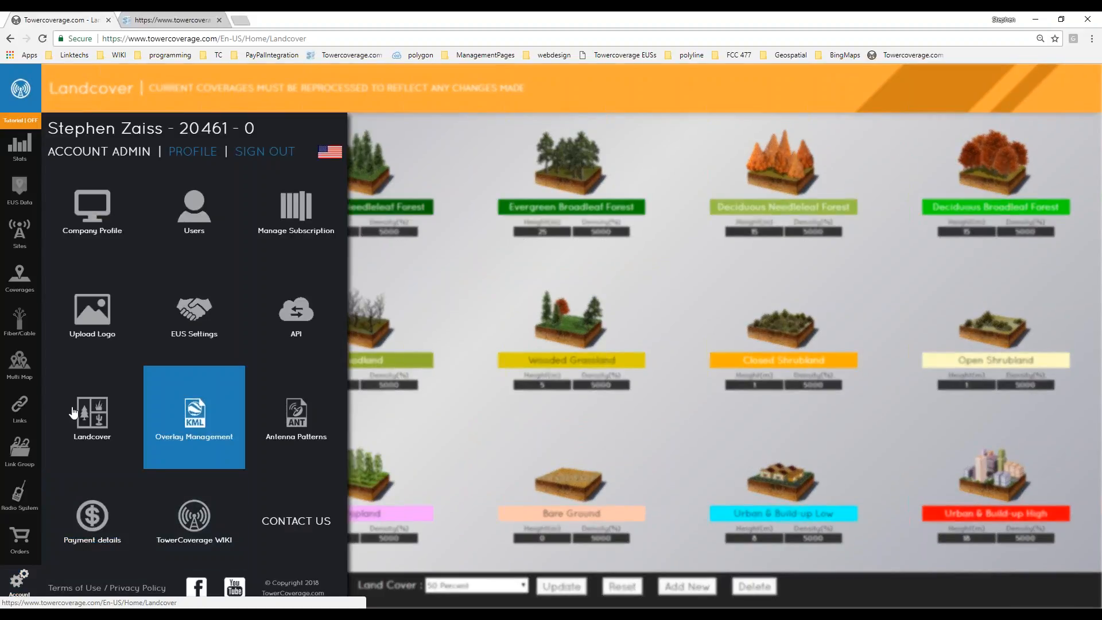
# Open the Overlay Management page with its empty Active Overlays list.
pyautogui.click(200, 417)
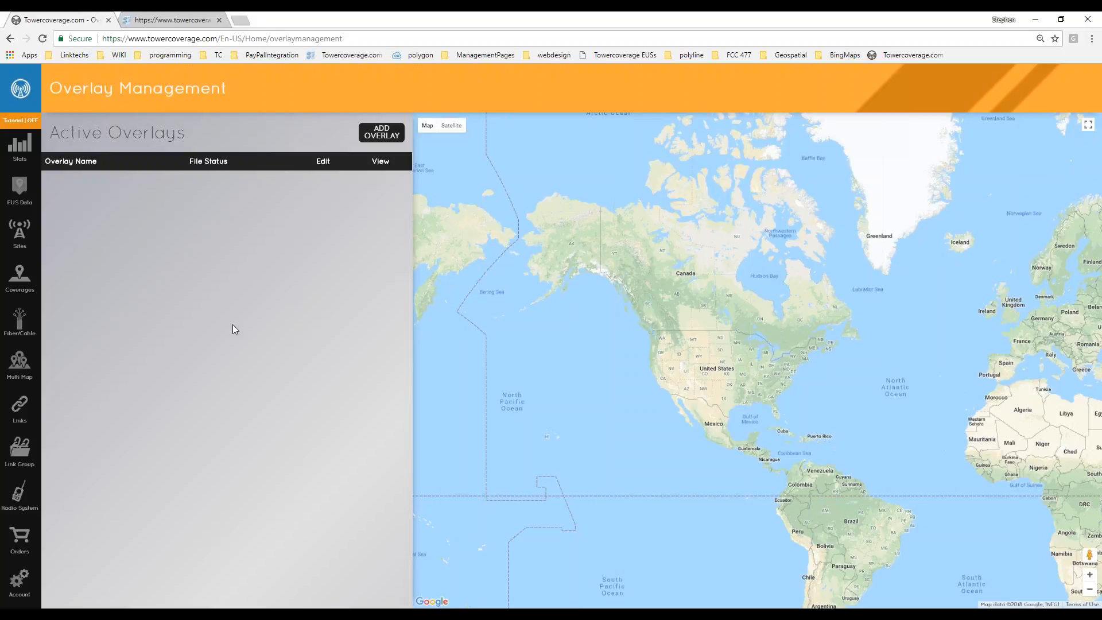
# Open the account panel from the left sidebar over Overlay Management.
pyautogui.click(19, 581)
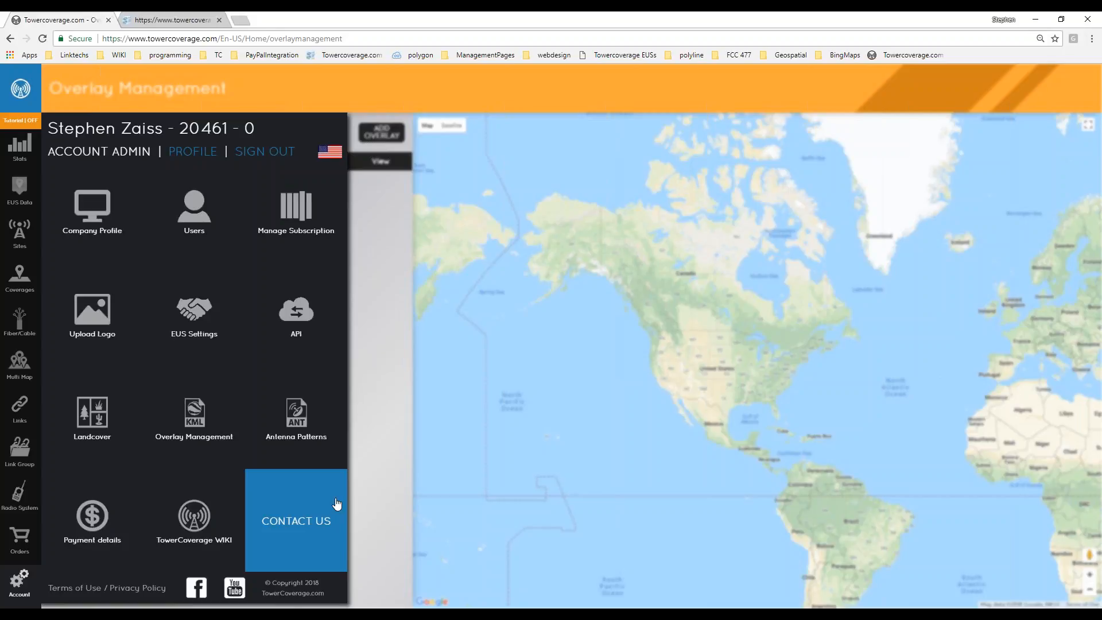
# Open a blank New Site form from the Sites menu's New + entry.
pyautogui.moveTo(19, 247)
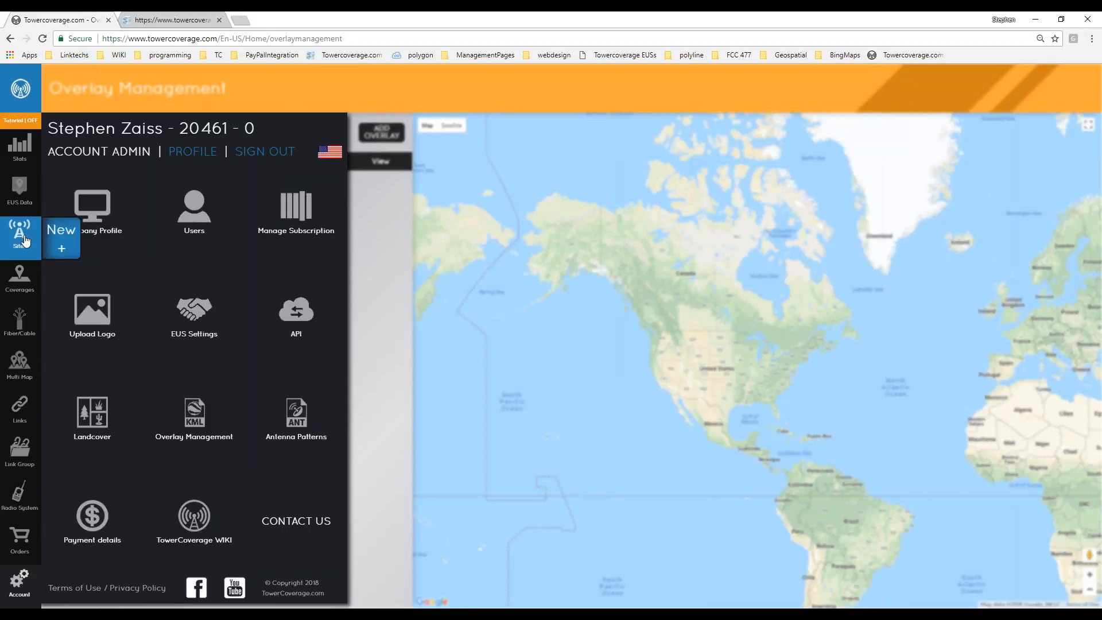
pyautogui.click(60, 244)
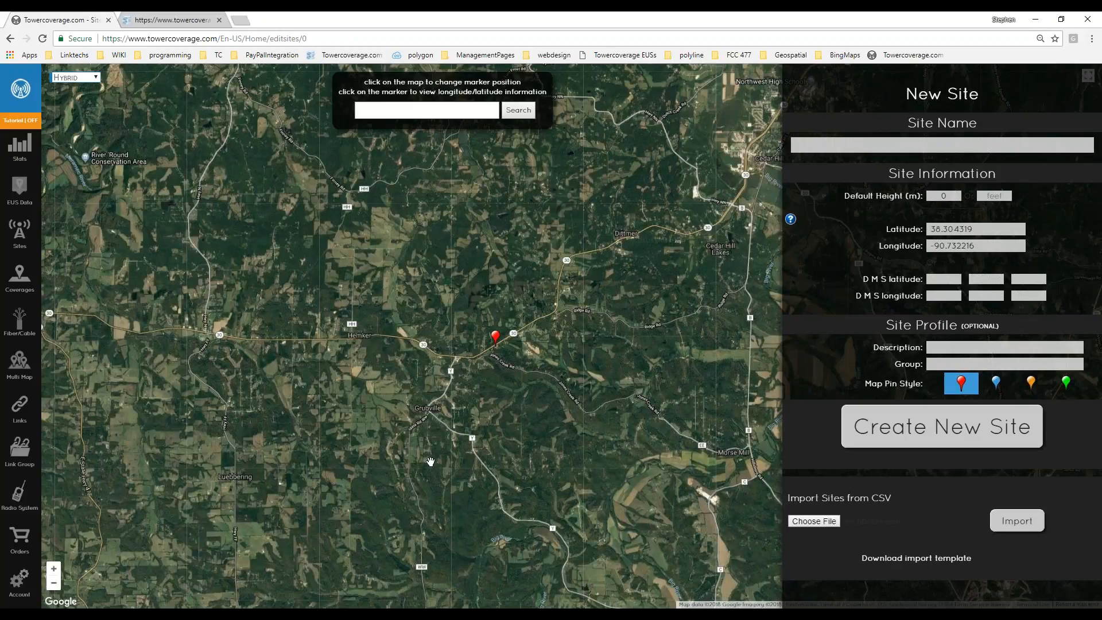
# Drop the site marker beside the river at latitude 38.264899, longitude -90.693425.
pyautogui.moveTo(462, 403); pyautogui.dragTo(442, 411)
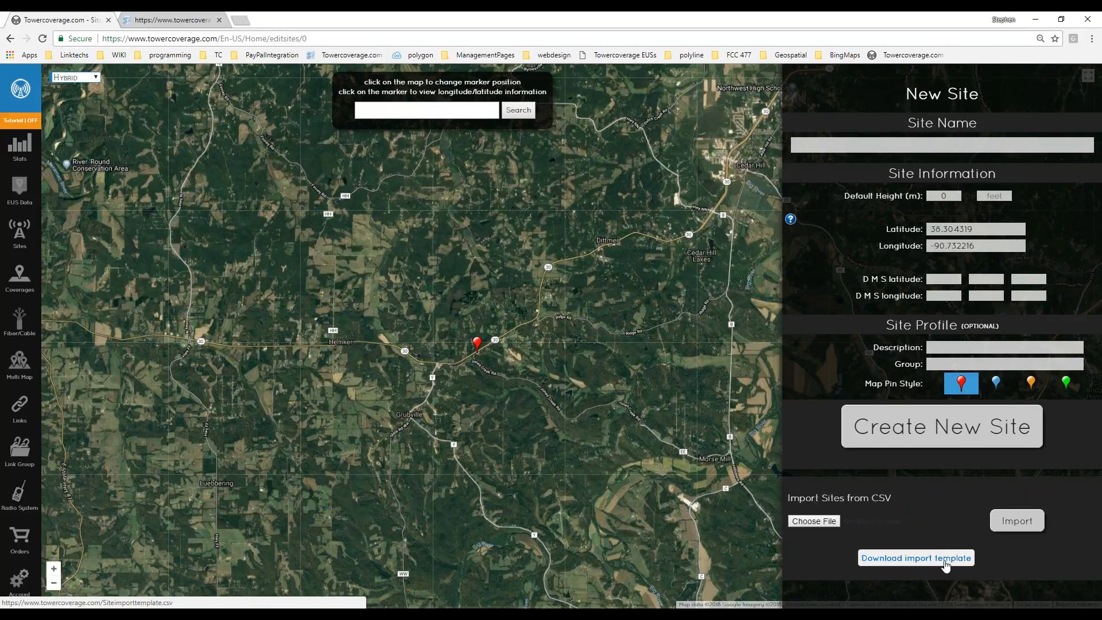
pyautogui.moveTo(598, 423); pyautogui.dragTo(374, 415)
pyautogui.click(546, 316)
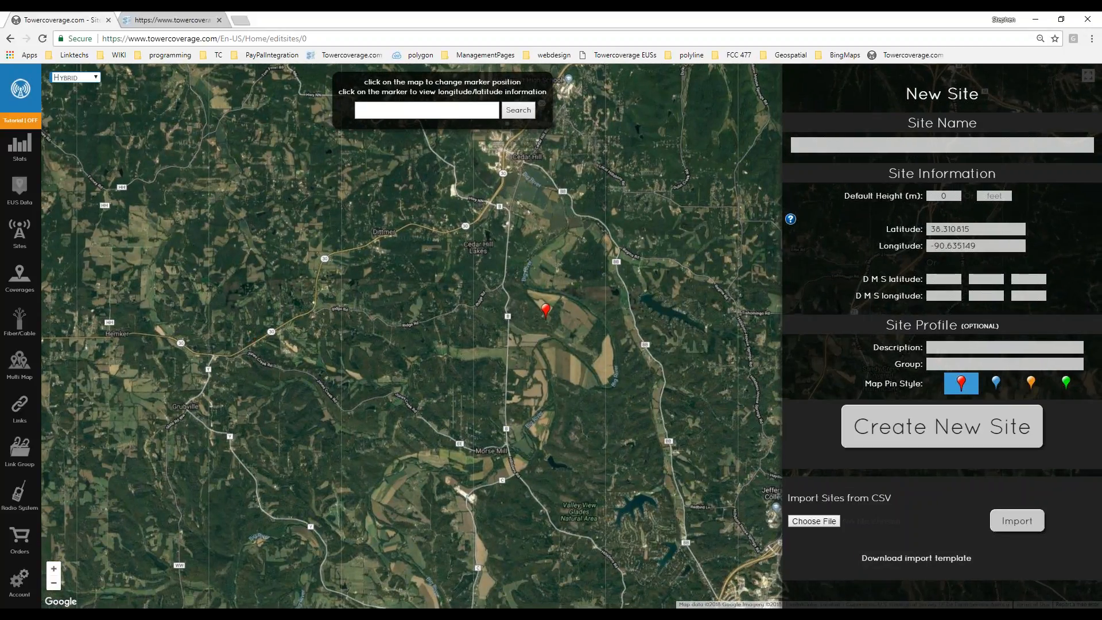
pyautogui.moveTo(545, 316); pyautogui.dragTo(327, 219)
pyautogui.click(331, 383)
pyautogui.moveTo(150, 414); pyautogui.dragTo(368, 391)
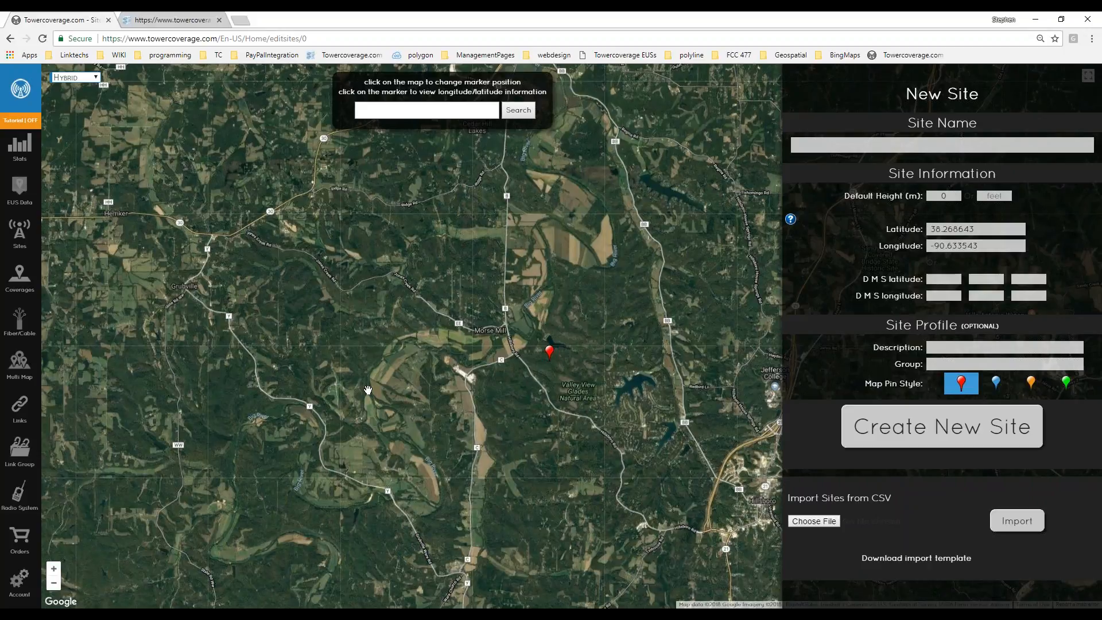
pyautogui.scroll(2, 368, 390)
pyautogui.click(373, 331)
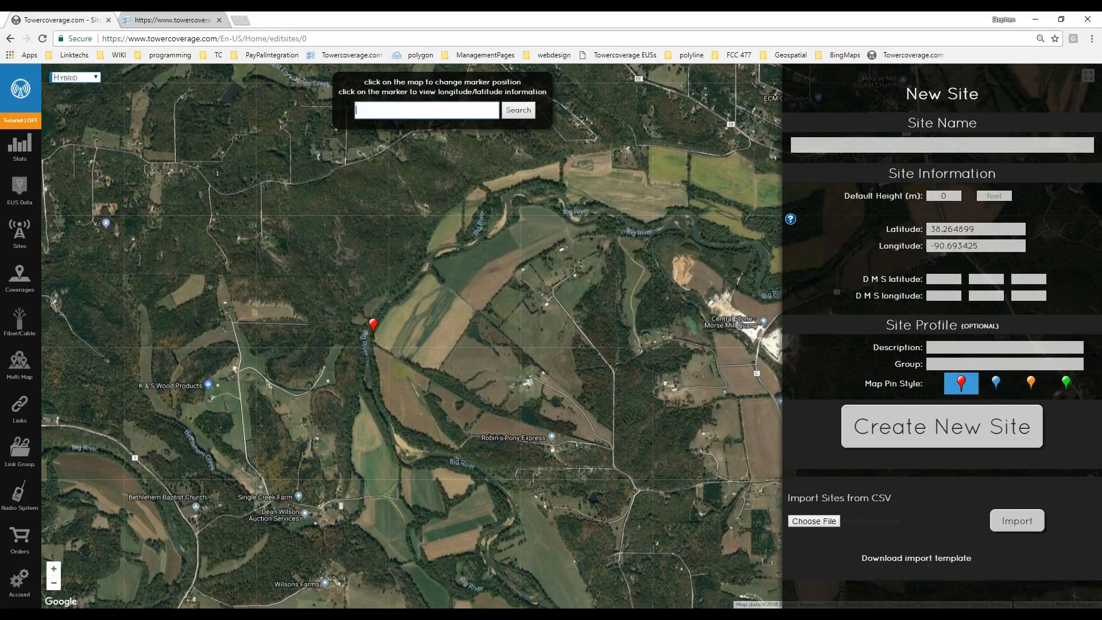
# Check the marker's Latitude, Longitude and Default Height values in the form.
pyautogui.click(965, 232)
pyautogui.click(952, 234)
pyautogui.click(956, 245)
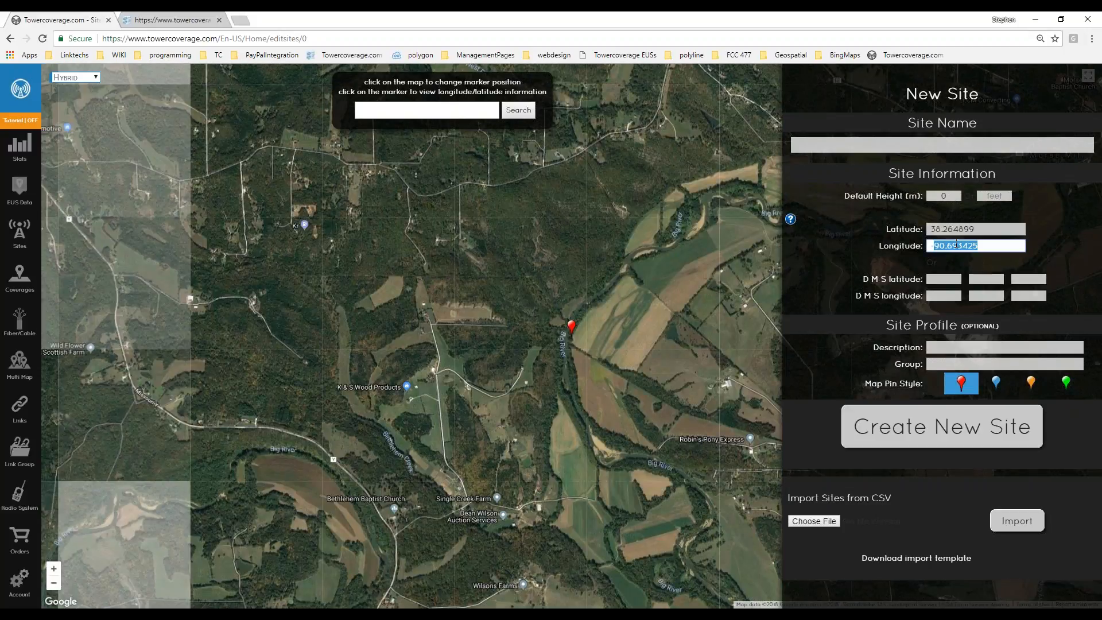
pyautogui.click(973, 249)
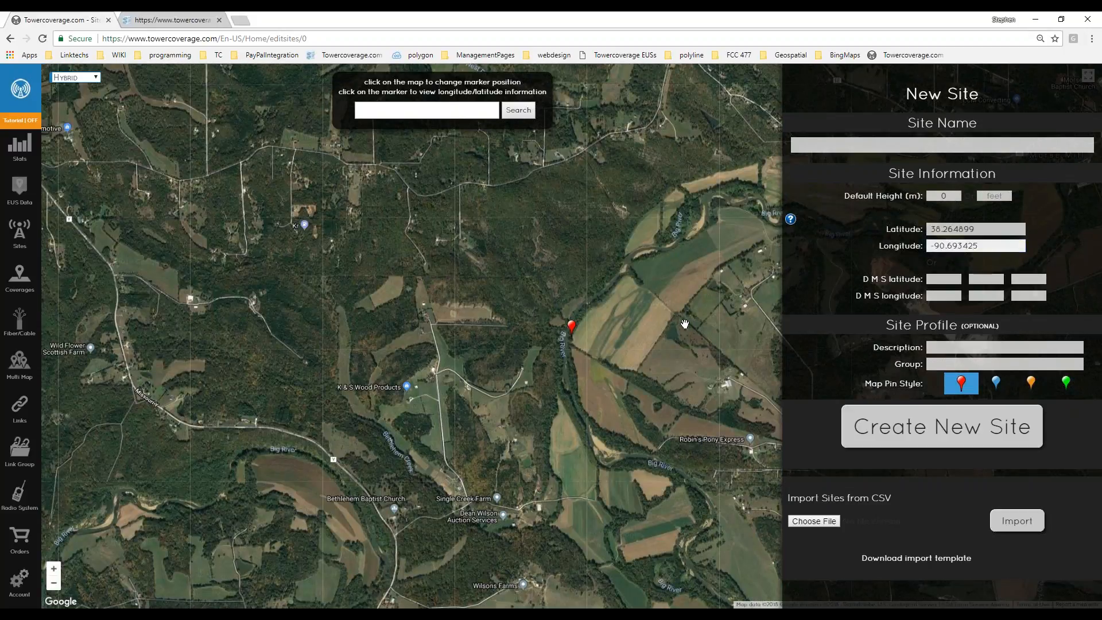
pyautogui.click(916, 269)
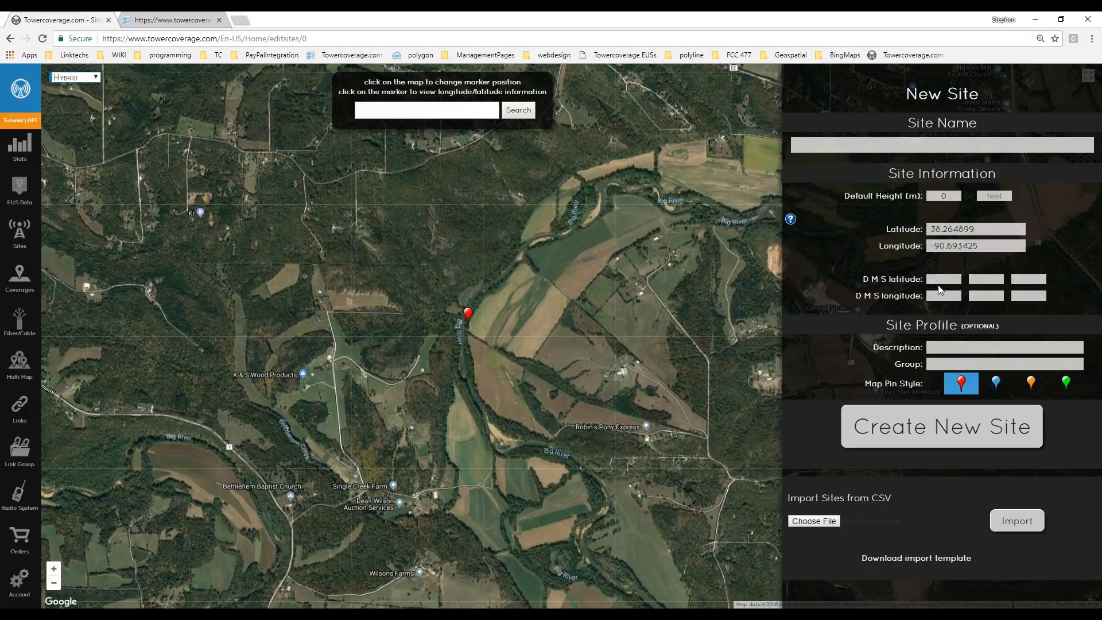
pyautogui.click(964, 230)
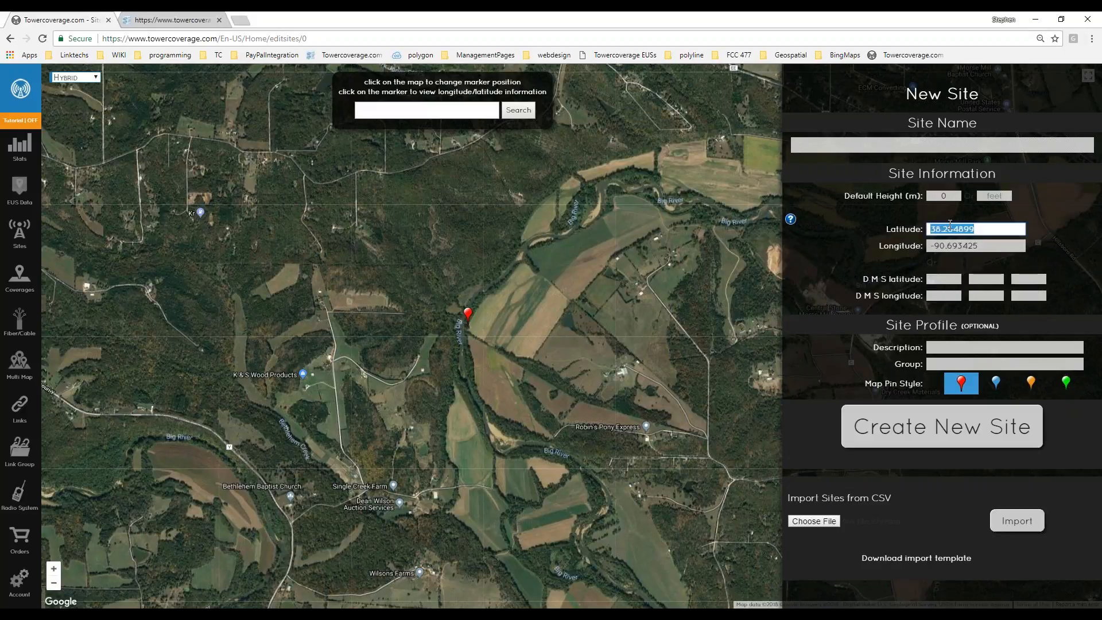
pyautogui.click(954, 245)
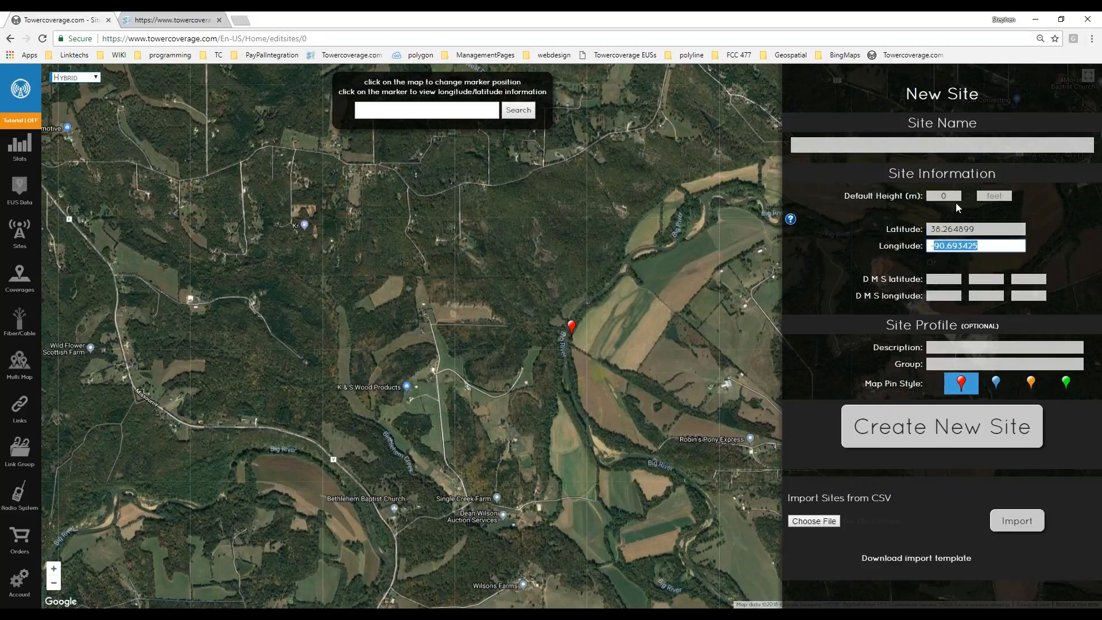
pyautogui.click(954, 199)
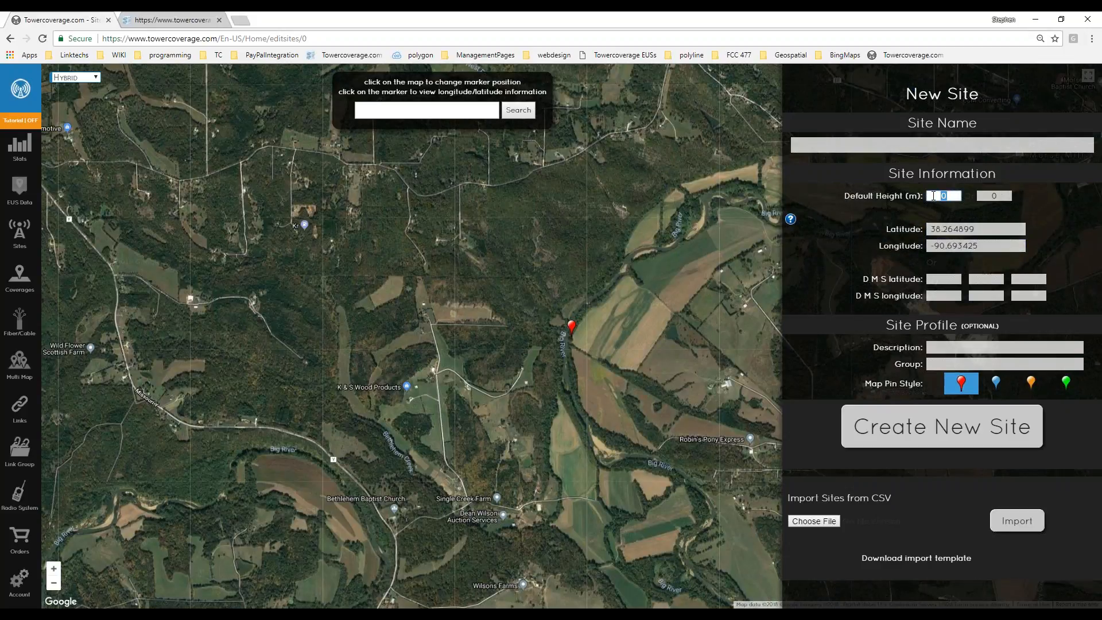
pyautogui.click(892, 249)
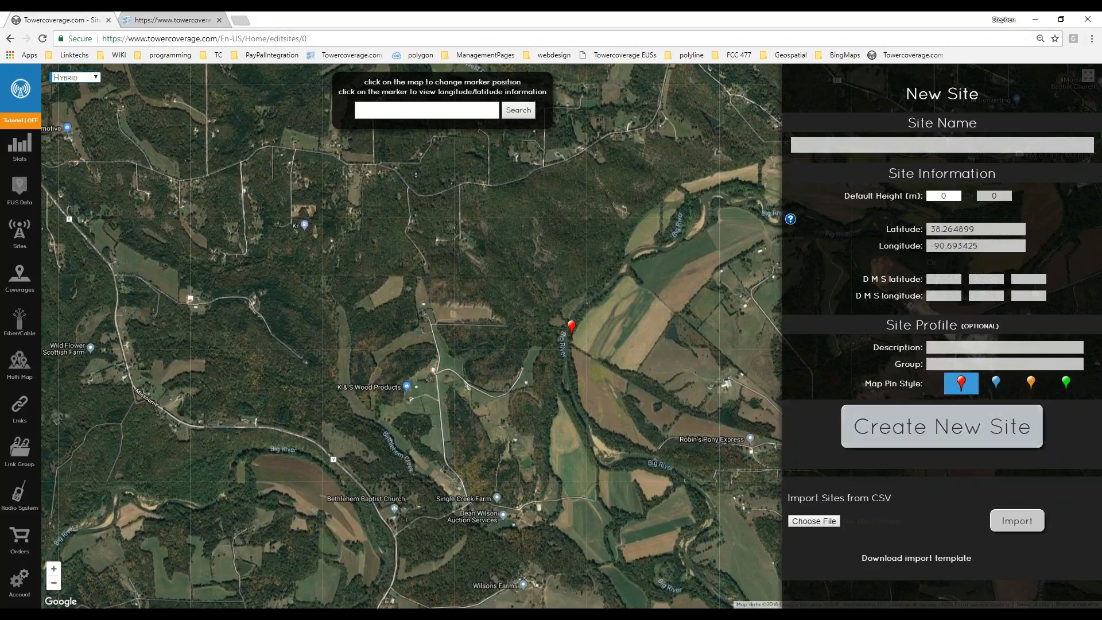
# Download the CSV site-import template, then review the empty Site Name, heights and coordinates.
pyautogui.click(925, 559)
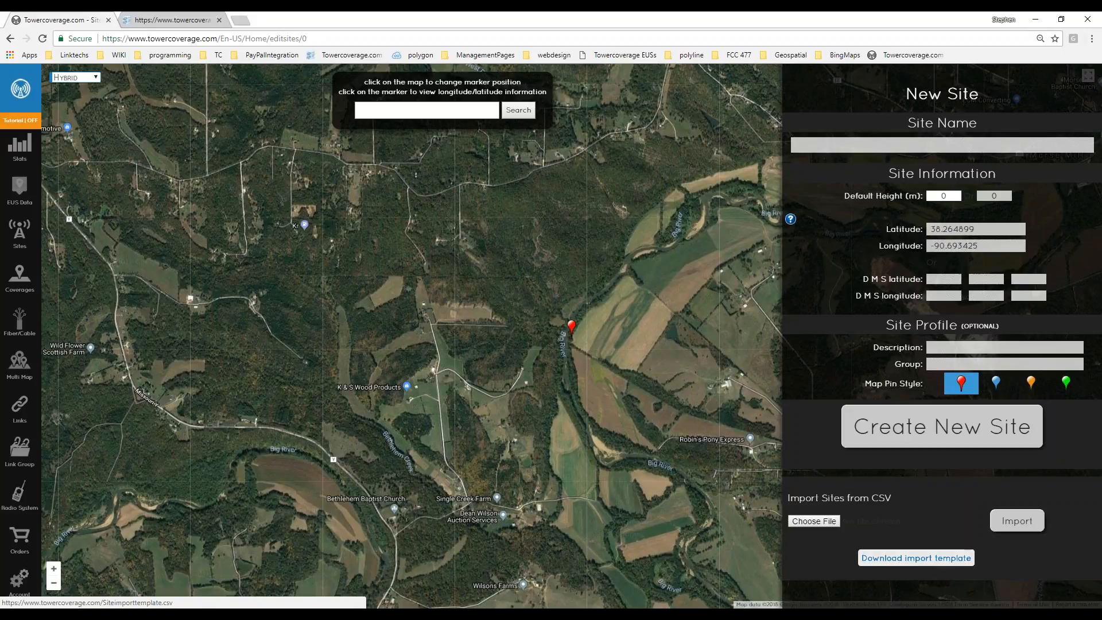
pyautogui.click(917, 148)
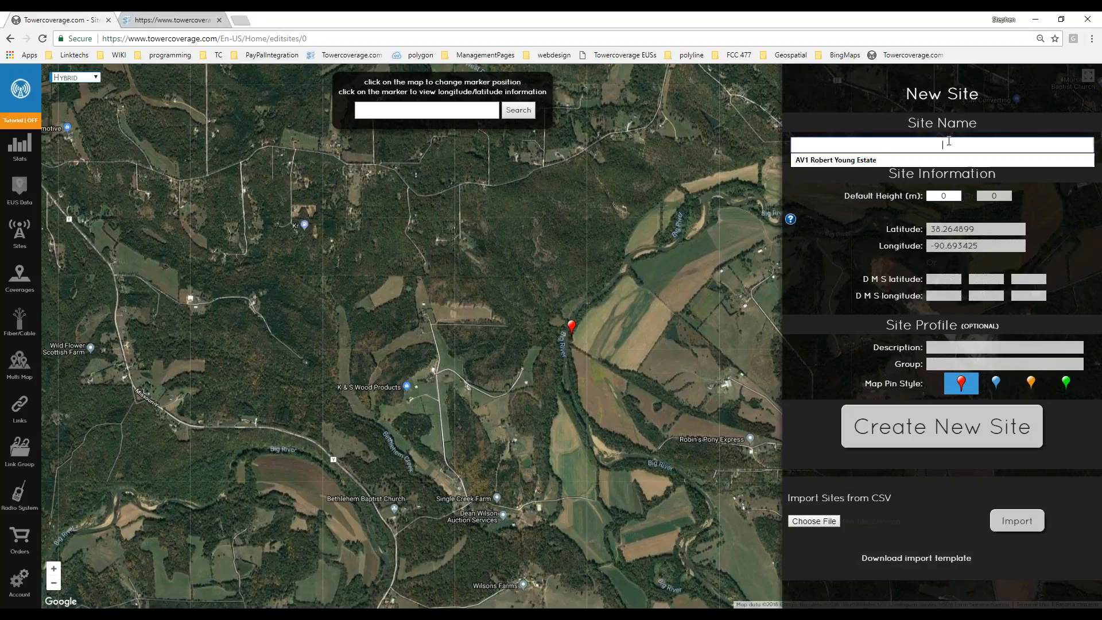
pyautogui.click(867, 195)
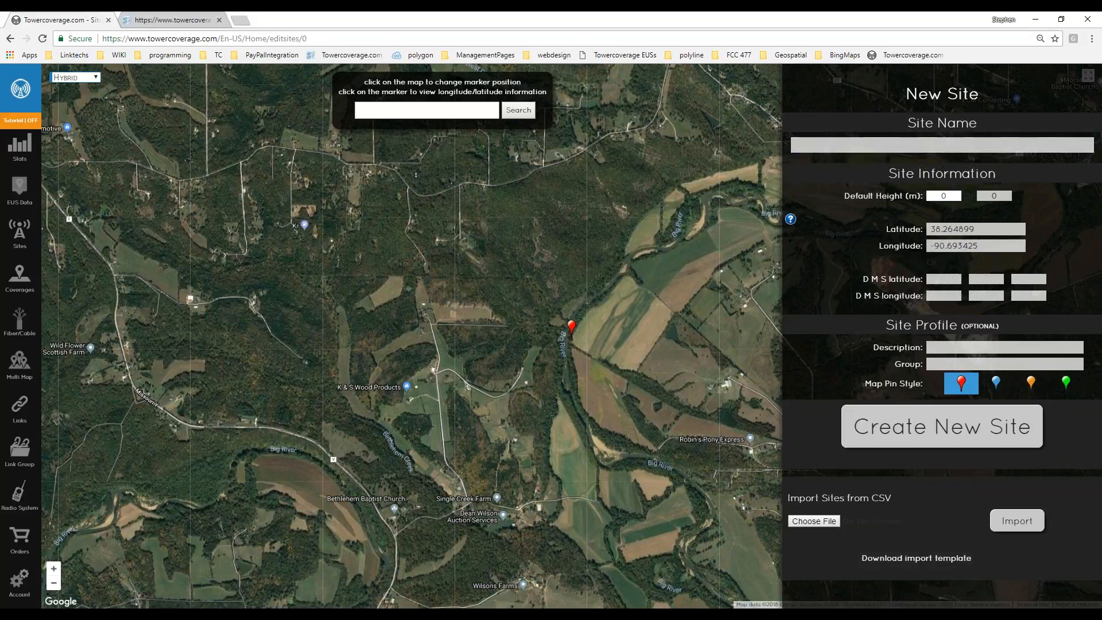
pyautogui.click(951, 195)
pyautogui.doubleClick(932, 195)
pyautogui.click(871, 246)
pyautogui.doubleClick(1003, 195)
pyautogui.click(1053, 191)
pyautogui.doubleClick(958, 230)
pyautogui.doubleClick(957, 247)
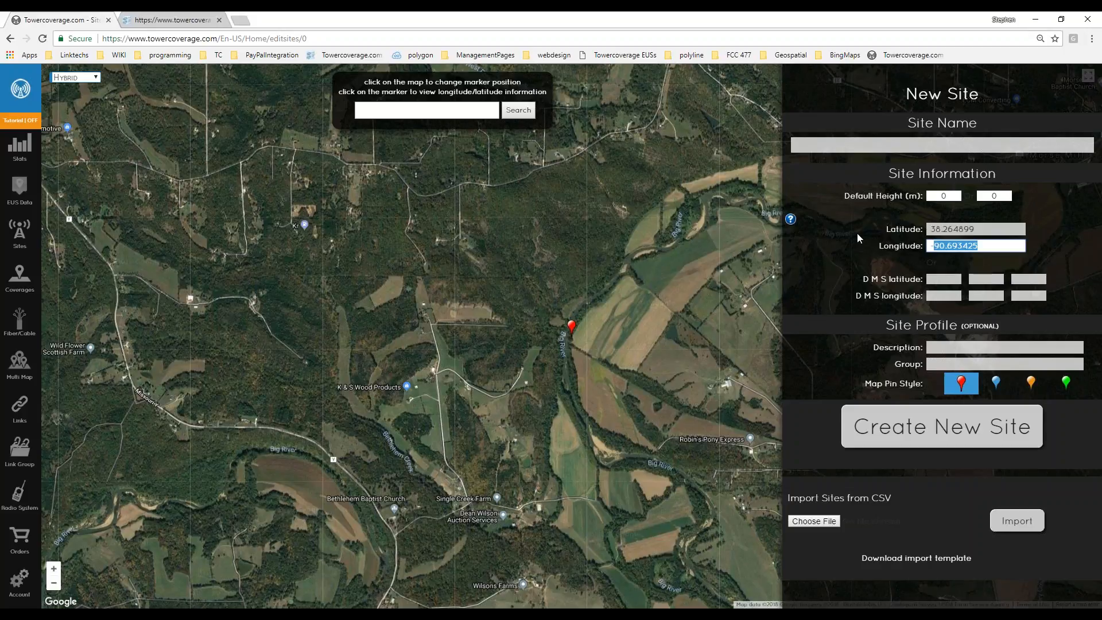
pyautogui.click(874, 278)
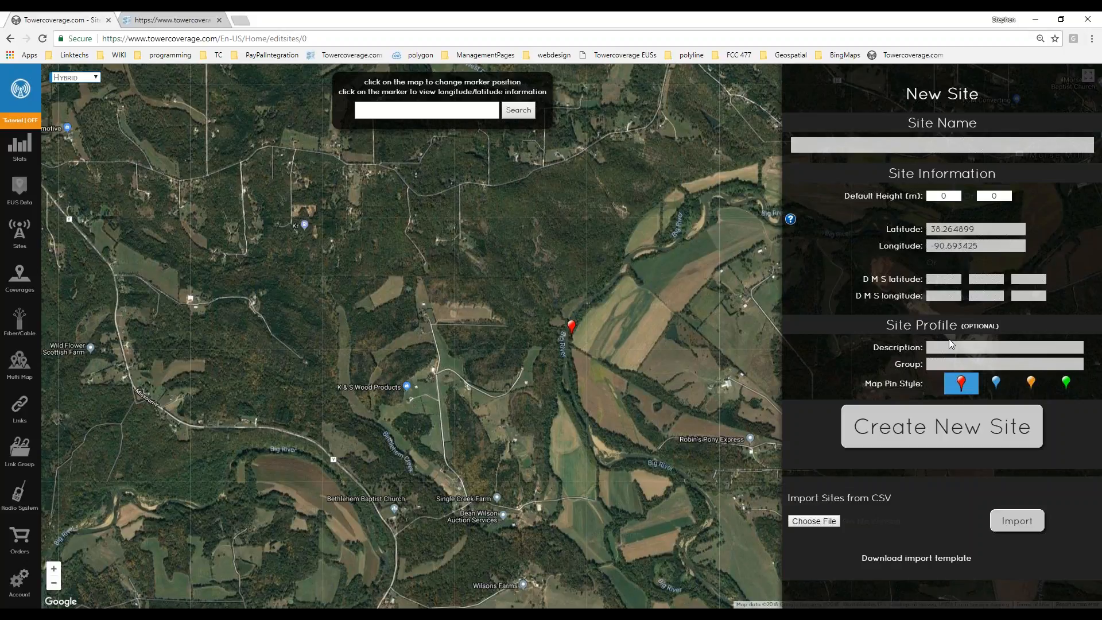
# Look over the new site's Group and Description fields.
pyautogui.click(951, 362)
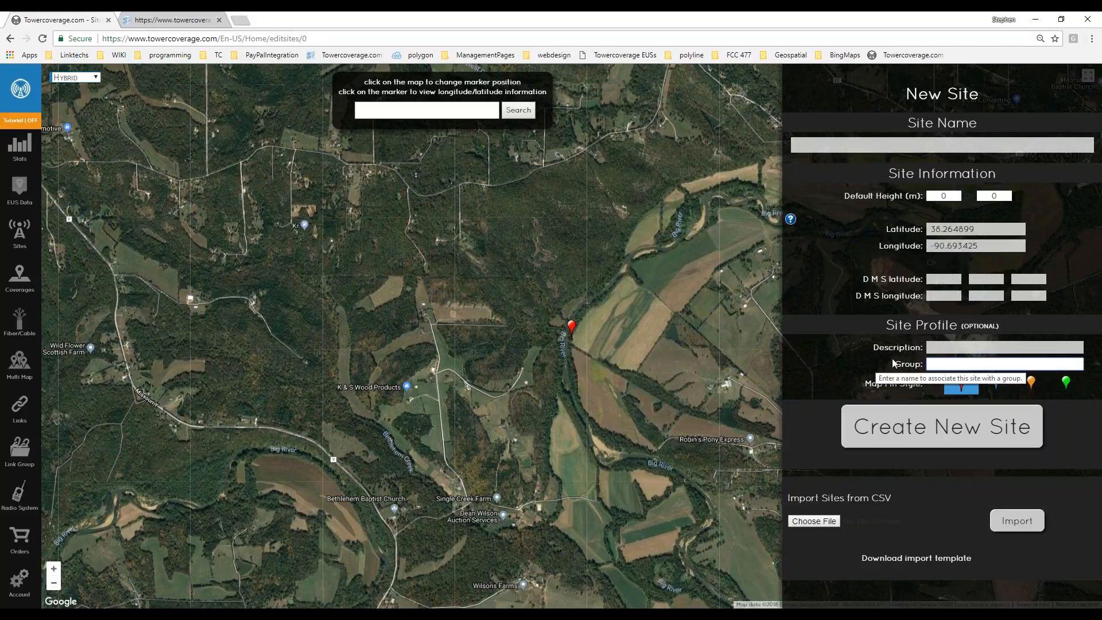
pyautogui.click(867, 370)
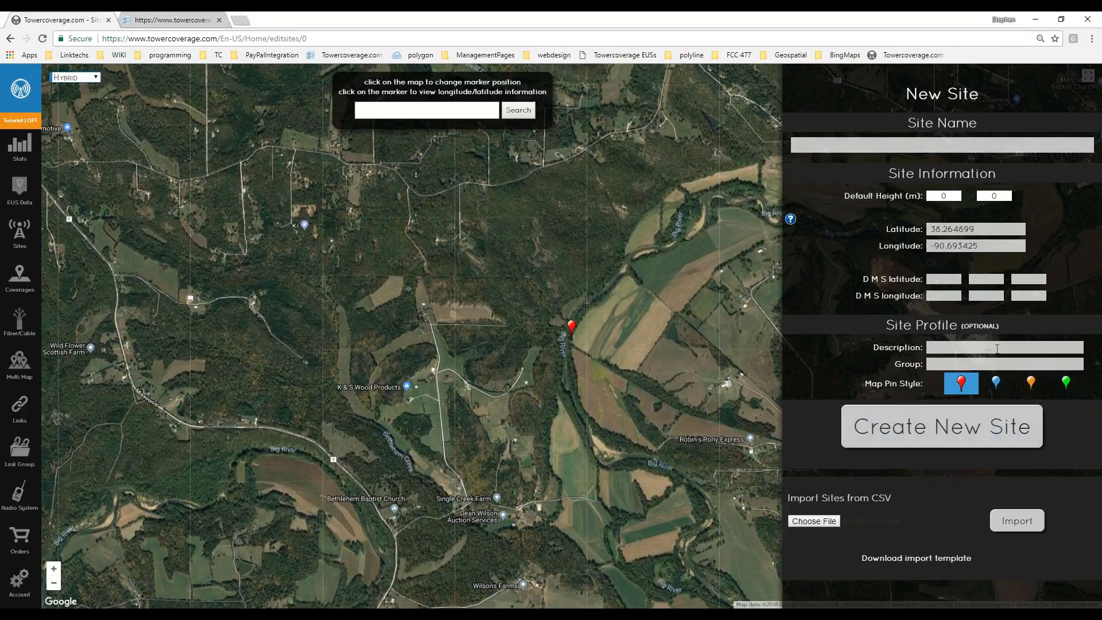
pyautogui.click(953, 345)
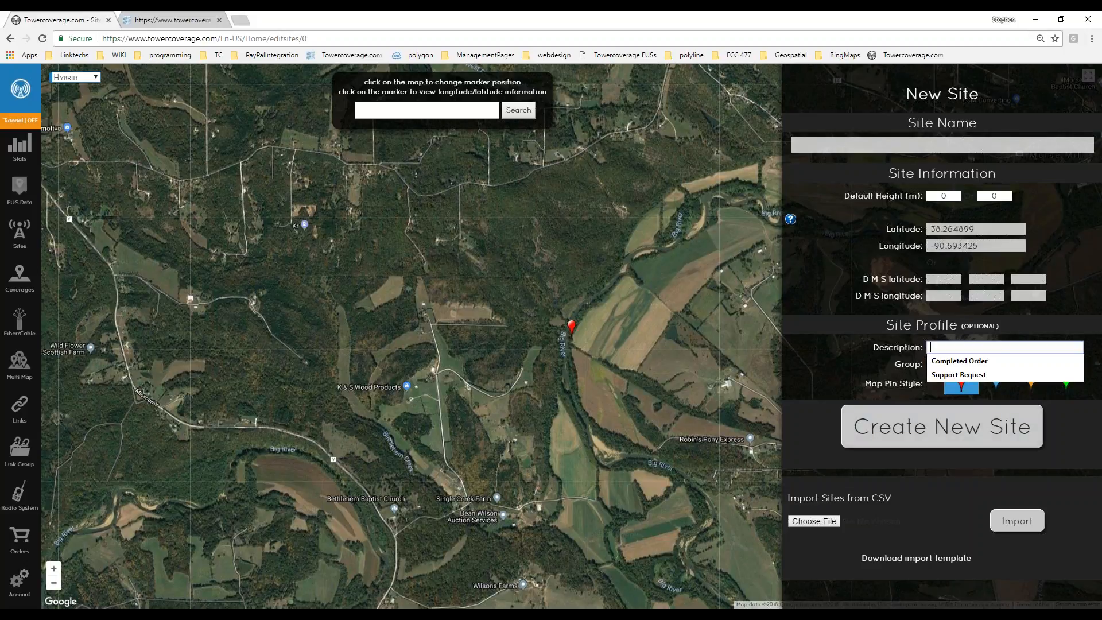
pyautogui.click(864, 379)
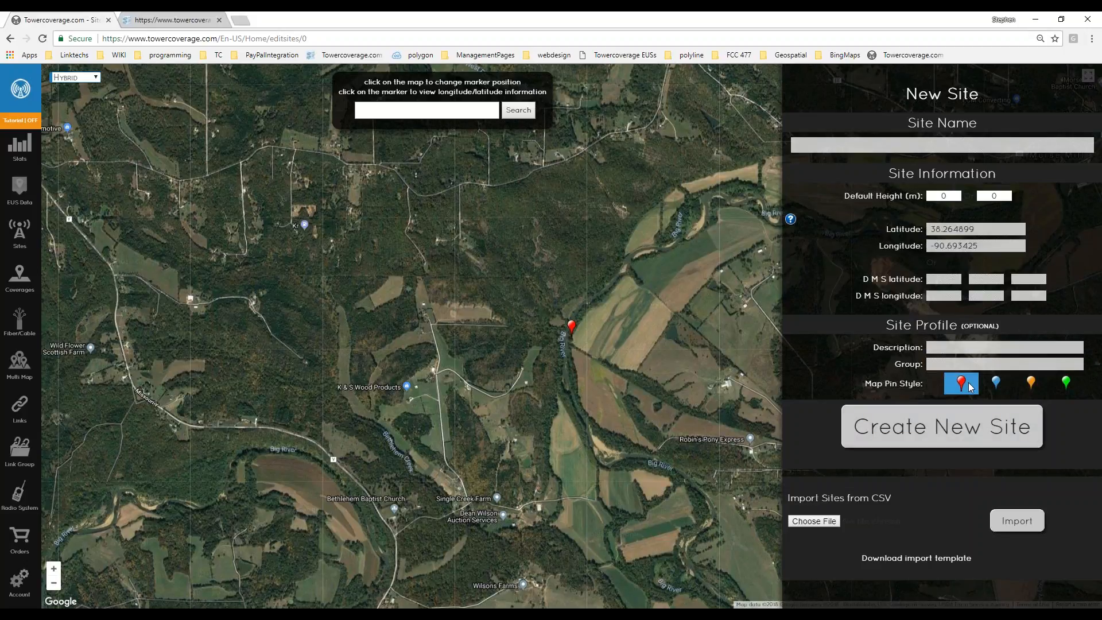
# Try the blue, red and orange pin styles, settling on a green map pin.
pyautogui.click(996, 384)
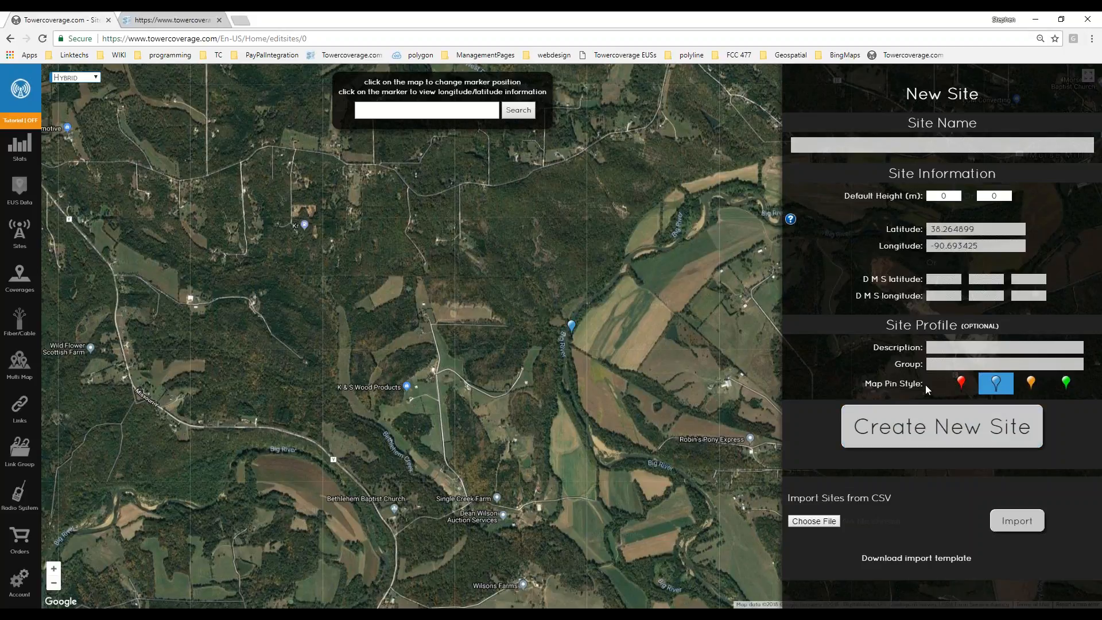
pyautogui.click(962, 382)
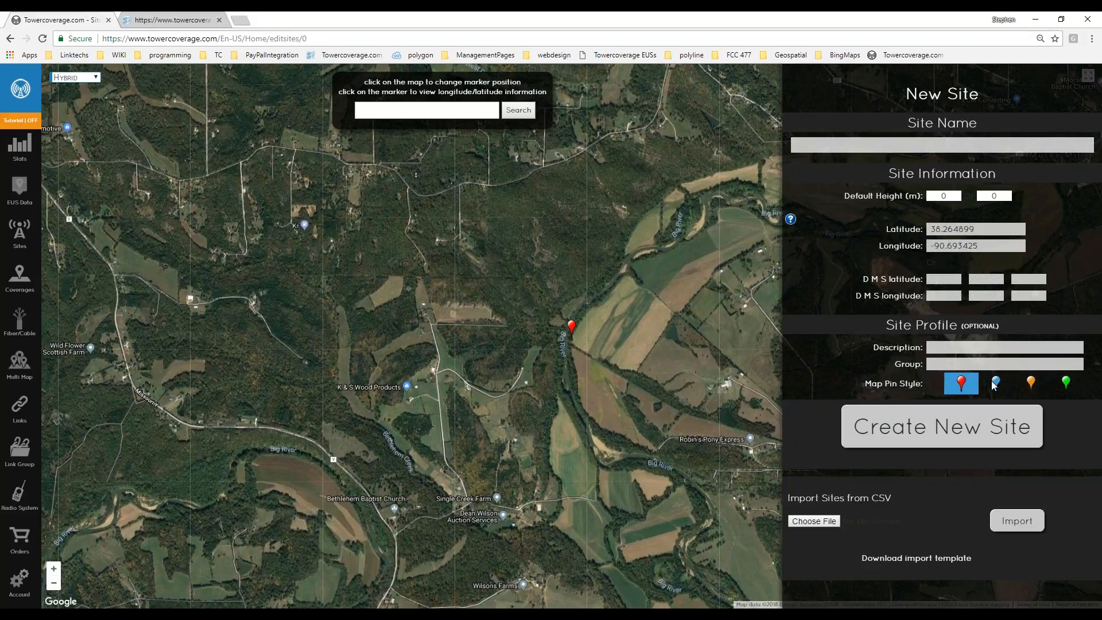
pyautogui.click(995, 383)
pyautogui.click(1032, 385)
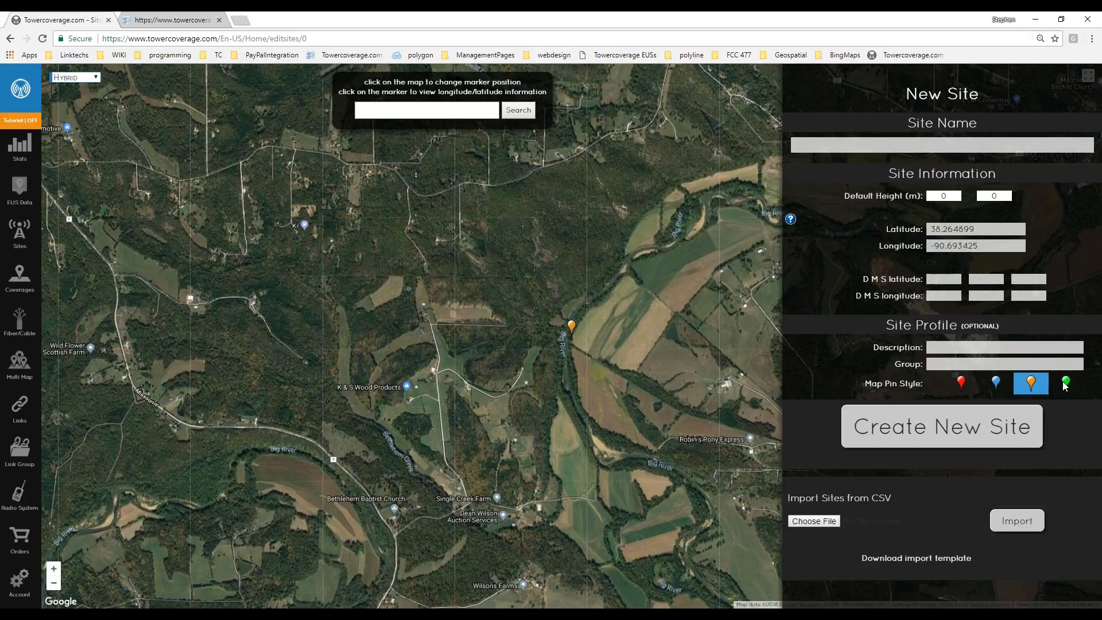
pyautogui.click(1065, 383)
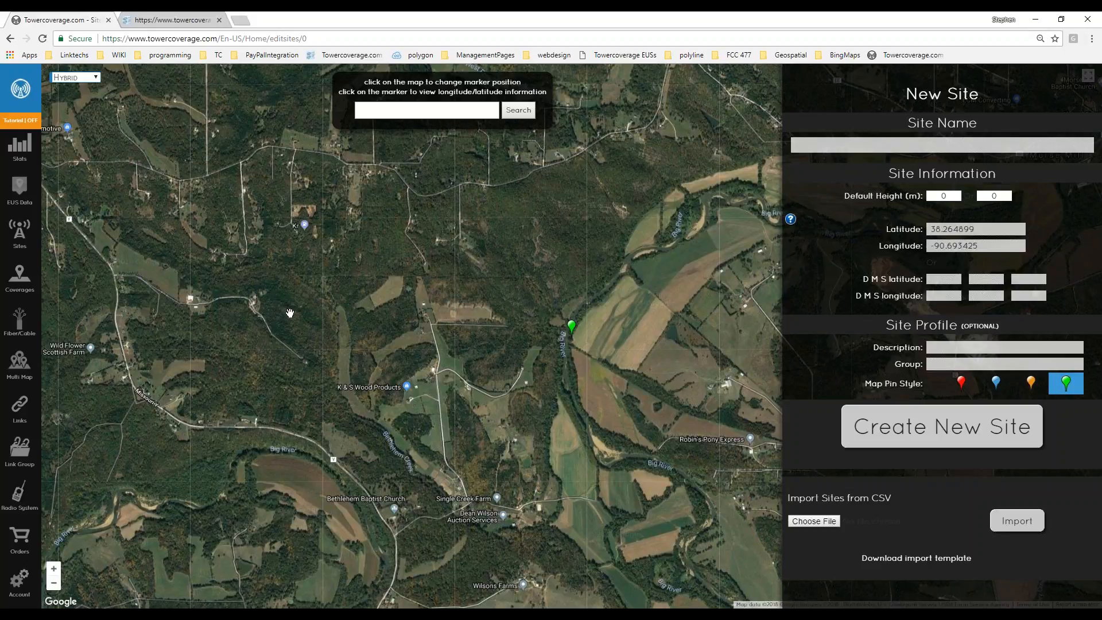
pyautogui.moveTo(289, 314); pyautogui.dragTo(359, 316)
pyautogui.moveTo(22, 235)
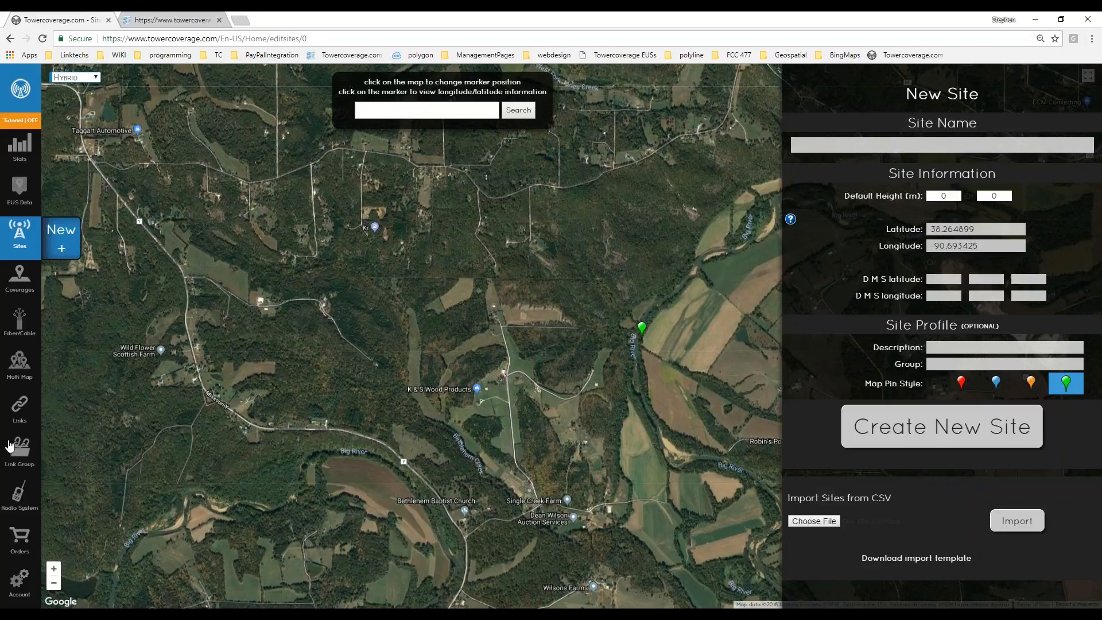
# Open the New Radio System form from the Radio System menu's New + entry.
pyautogui.moveTo(19, 495)
pyautogui.click(65, 492)
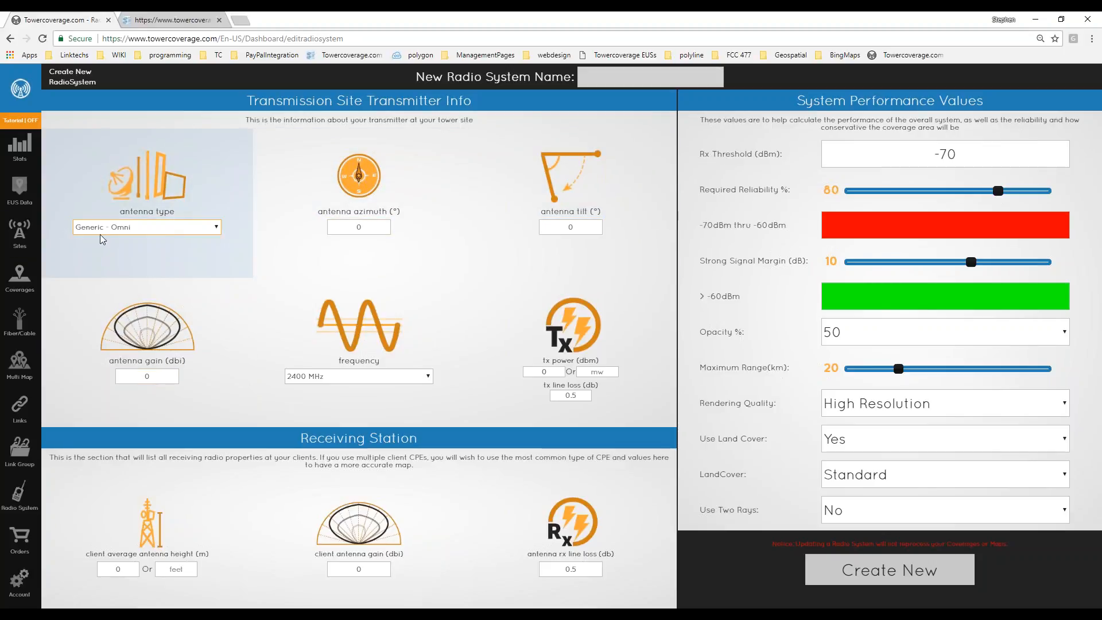
# Start a new coverage and load the MikroTik PTP 5ghz preset (5700 MHz, 30 dBi, -78 dBm).
pyautogui.moveTo(19, 278)
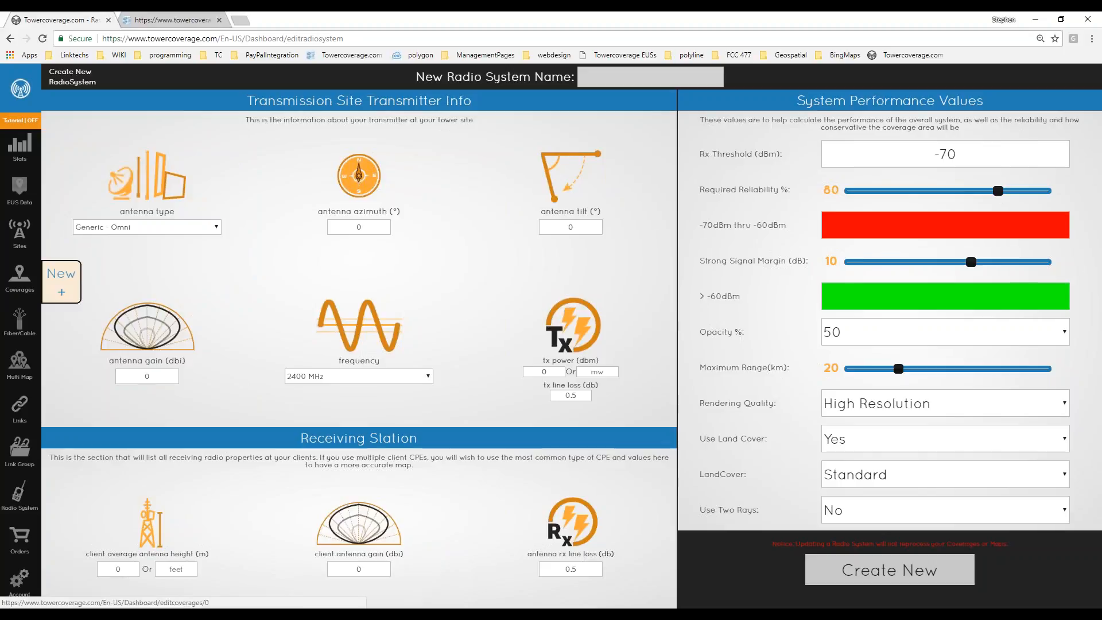
pyautogui.click(68, 287)
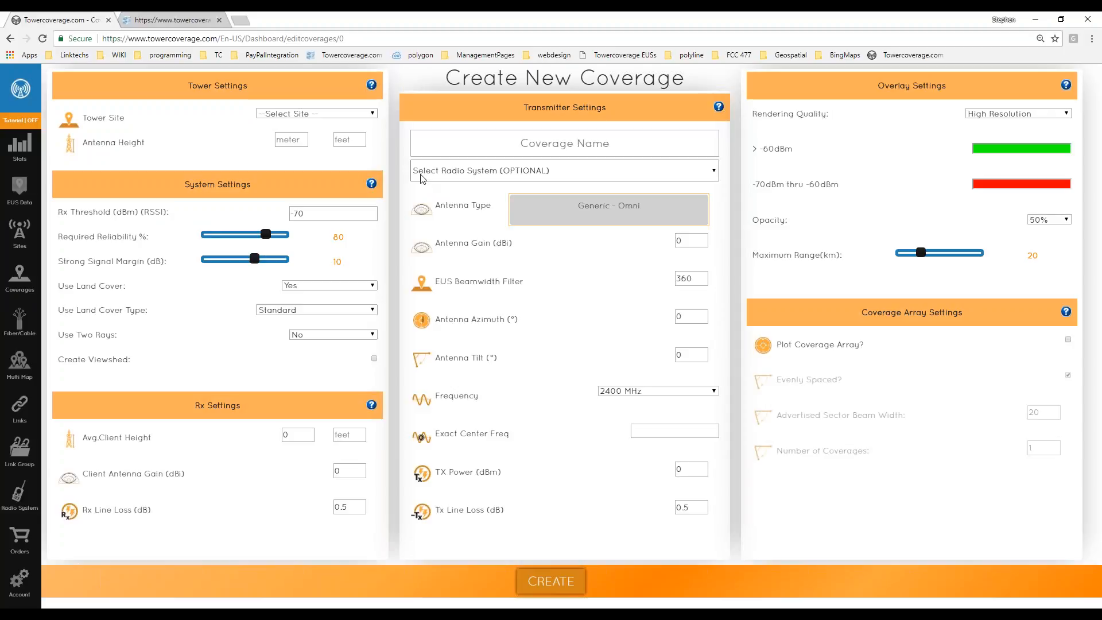
pyautogui.click(527, 173)
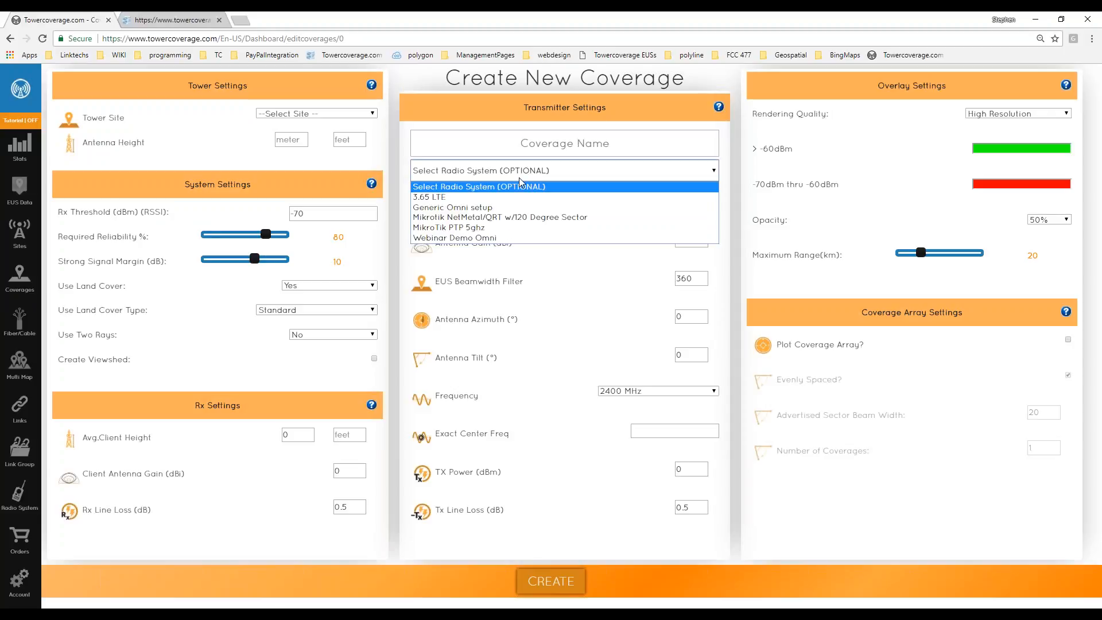
pyautogui.click(471, 237)
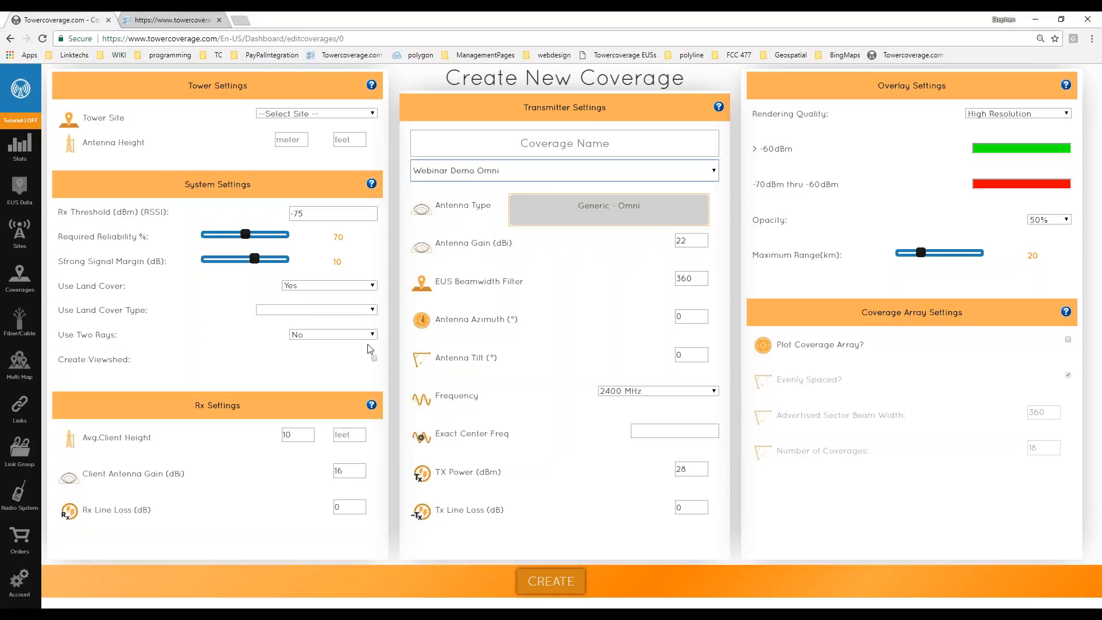
pyautogui.click(540, 171)
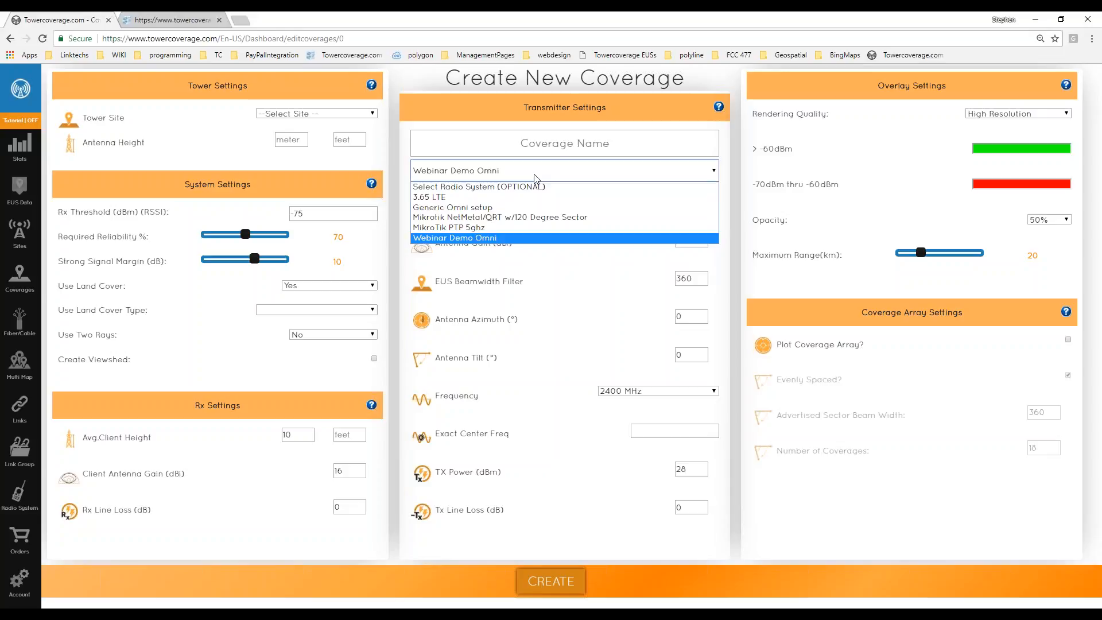
pyautogui.click(517, 206)
pyautogui.click(489, 175)
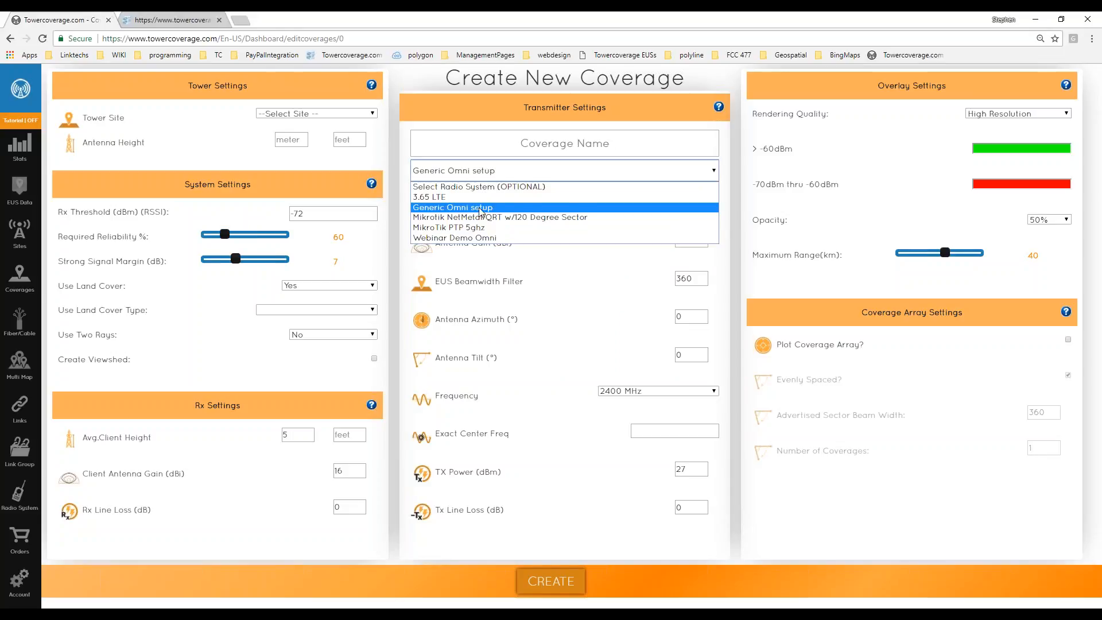
pyautogui.click(475, 227)
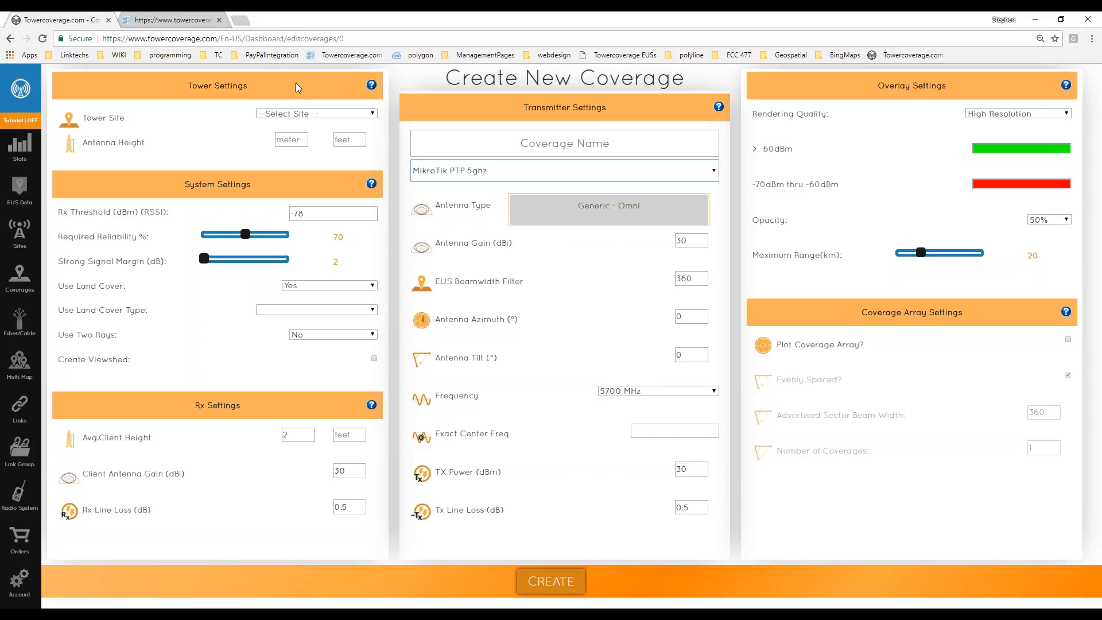
pyautogui.click(285, 115)
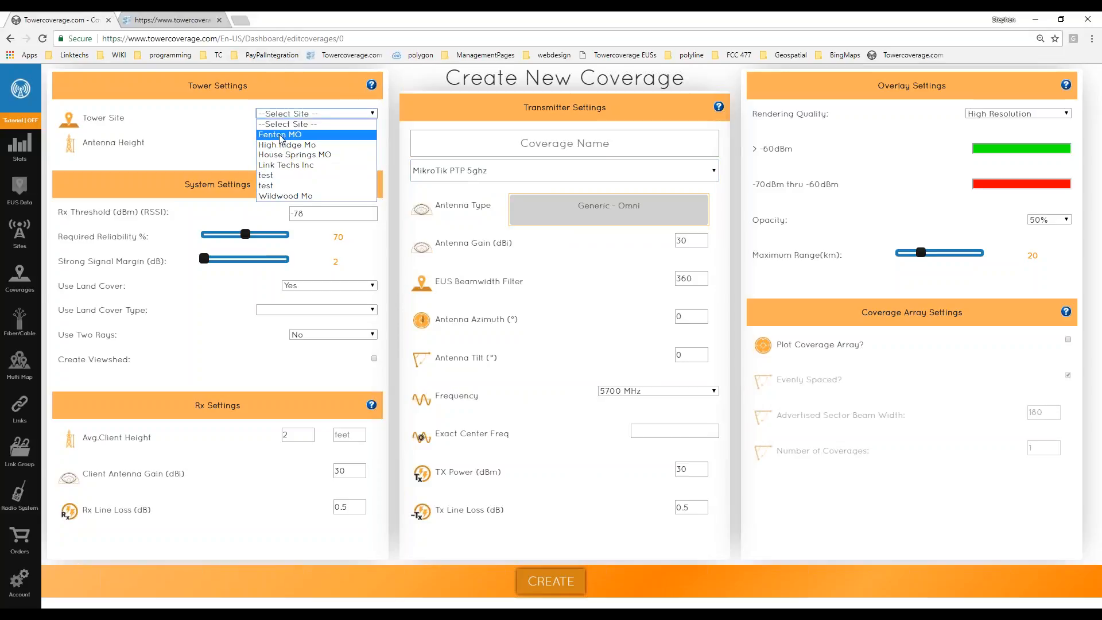
# Set the tower site to Fenton MO with a 110 antenna height.
pyautogui.click(281, 135)
pyautogui.click(291, 139)
pyautogui.write('110')
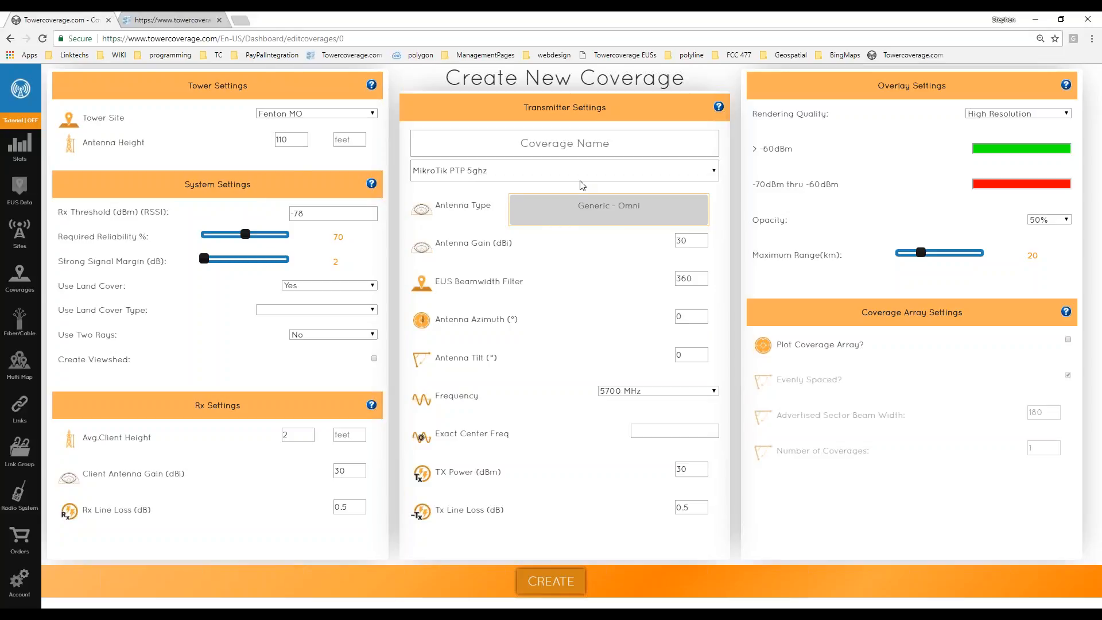
# Choose the Generic - 90 Degree antenna and name the coverage 'test'.
pyautogui.click(585, 147)
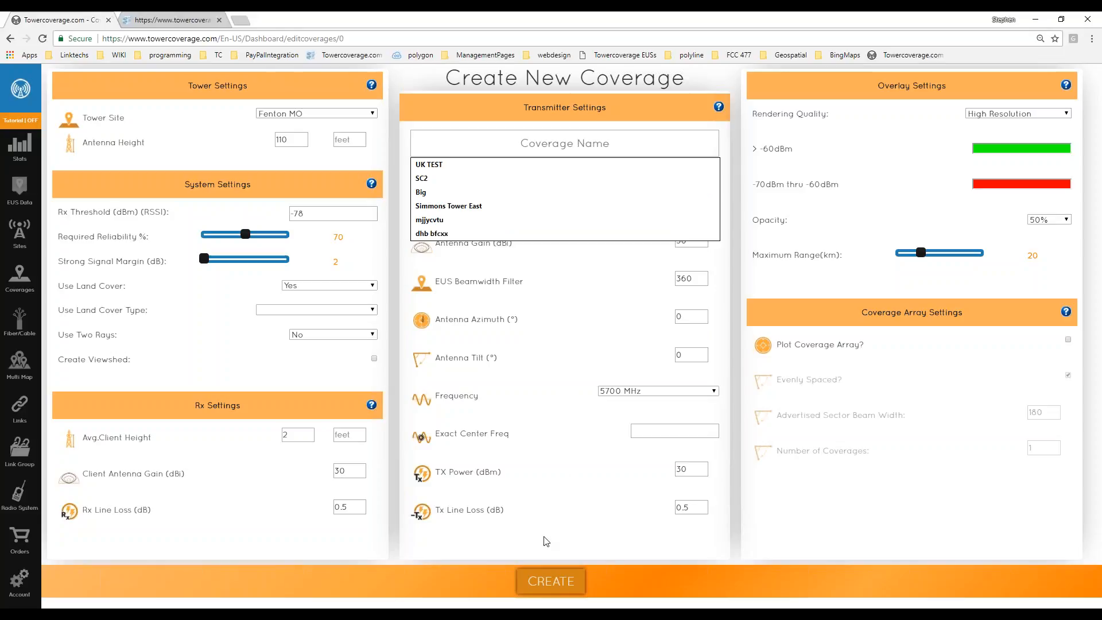
pyautogui.click(278, 372)
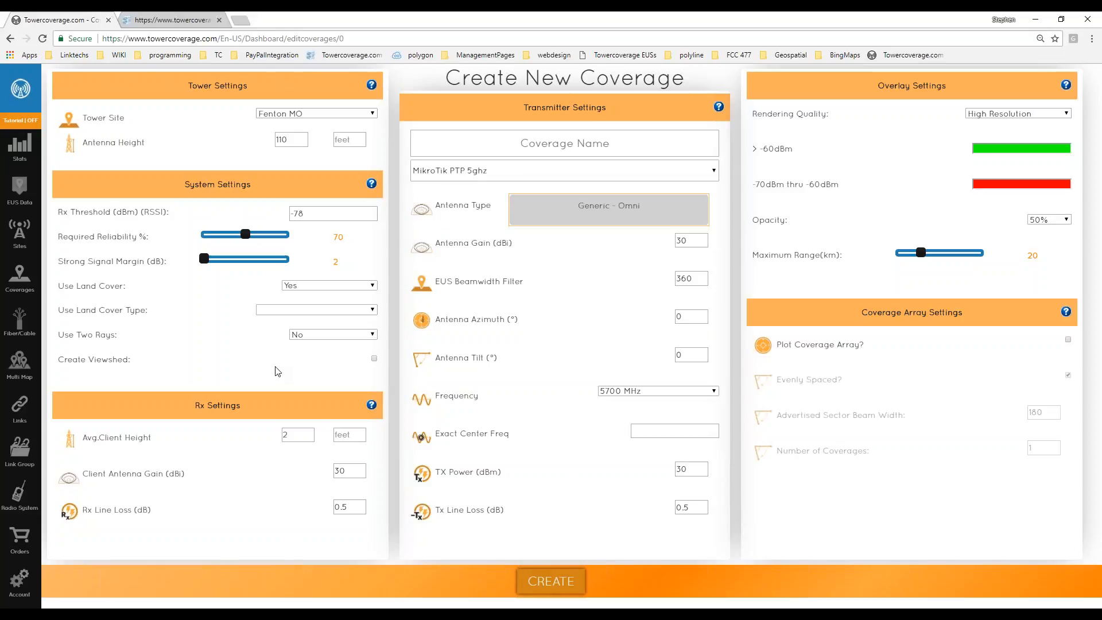
pyautogui.click(580, 142)
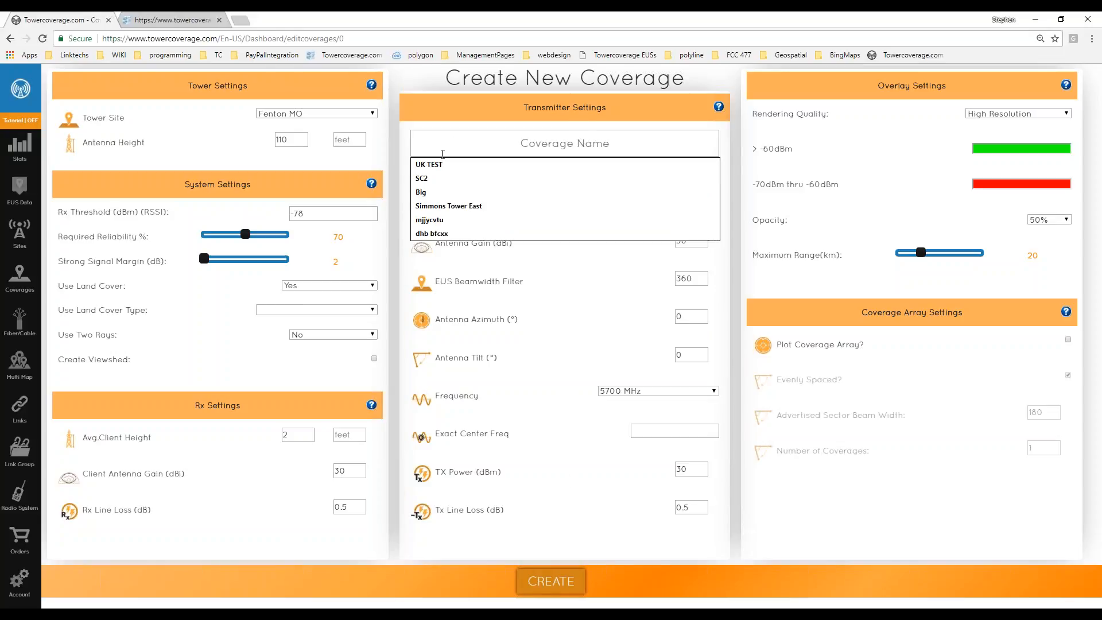
pyautogui.click(266, 384)
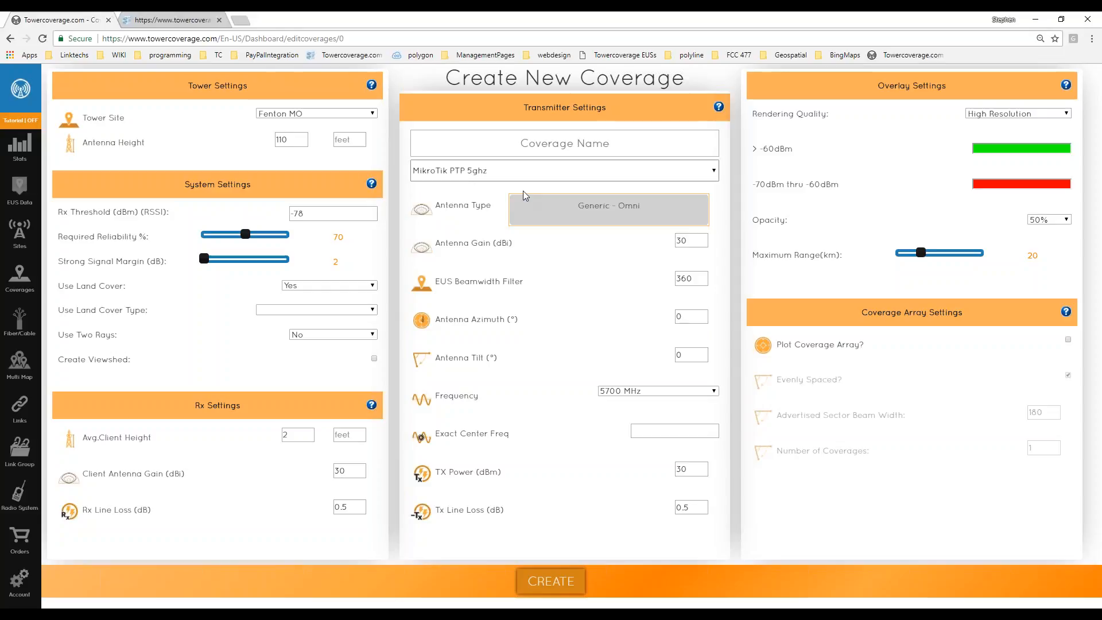
pyautogui.click(576, 214)
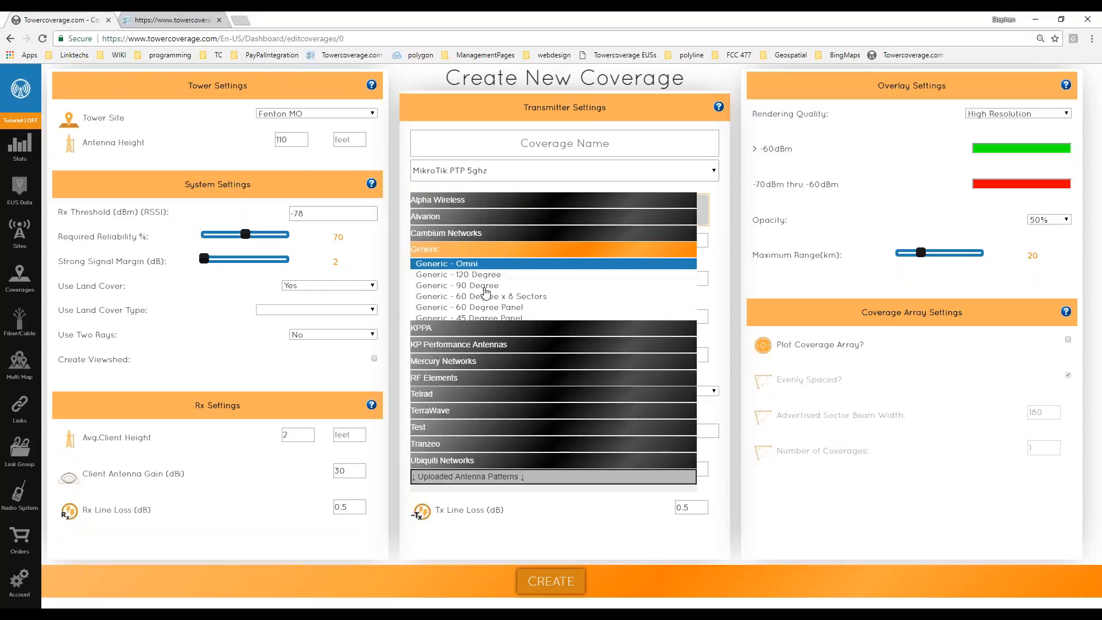
pyautogui.click(483, 287)
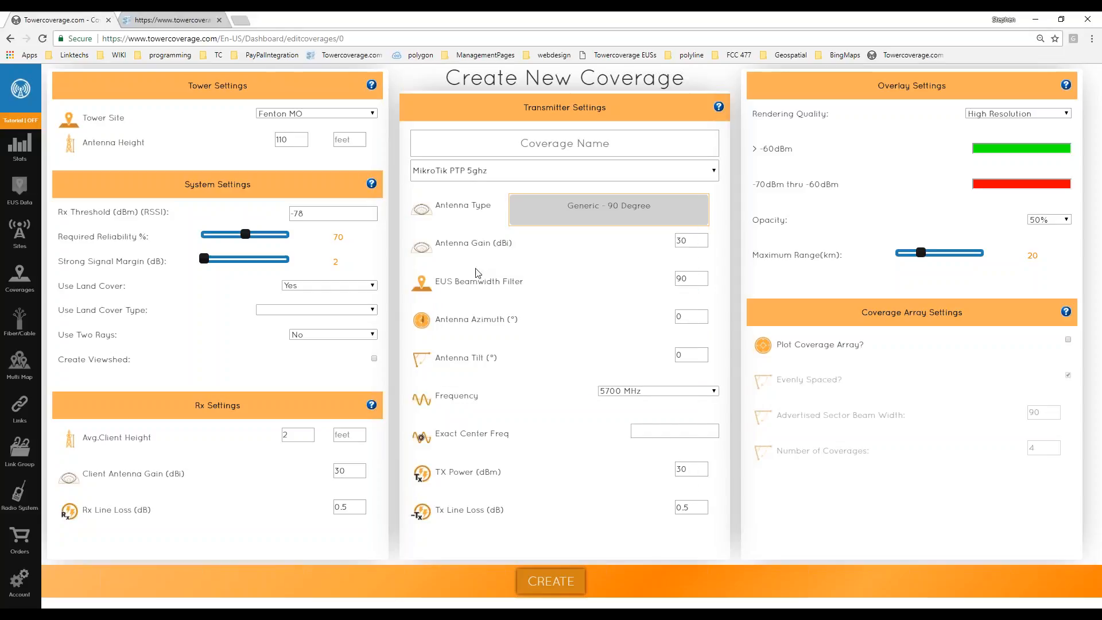
pyautogui.click(561, 144)
pyautogui.write('test')
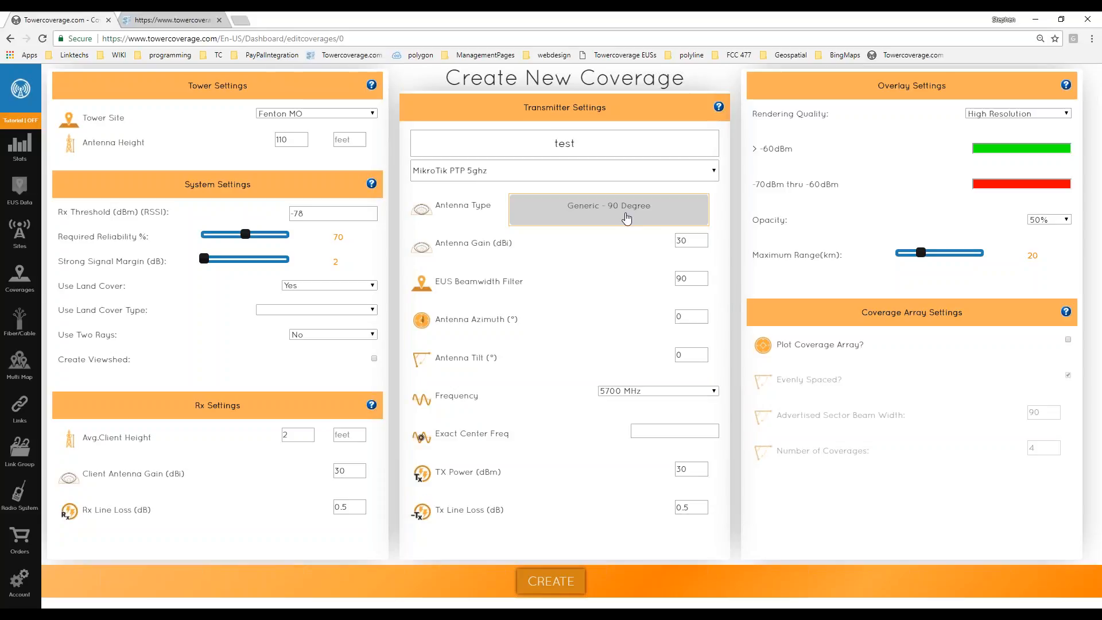
# Enable Plot Coverage Array and glance at the system settings help page.
pyautogui.click(1067, 340)
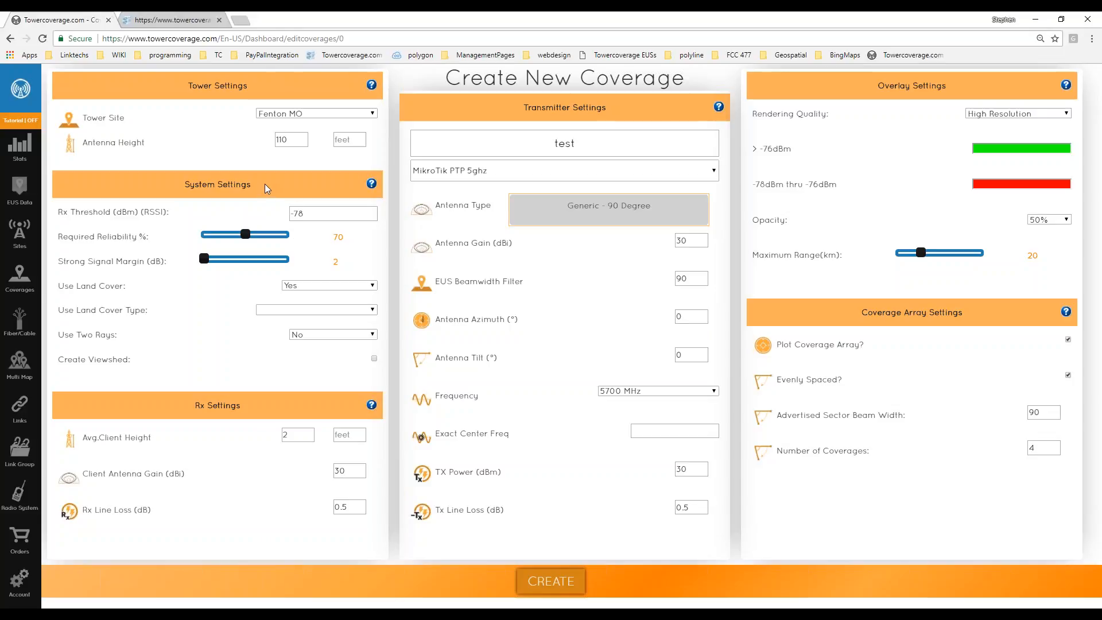
pyautogui.click(372, 184)
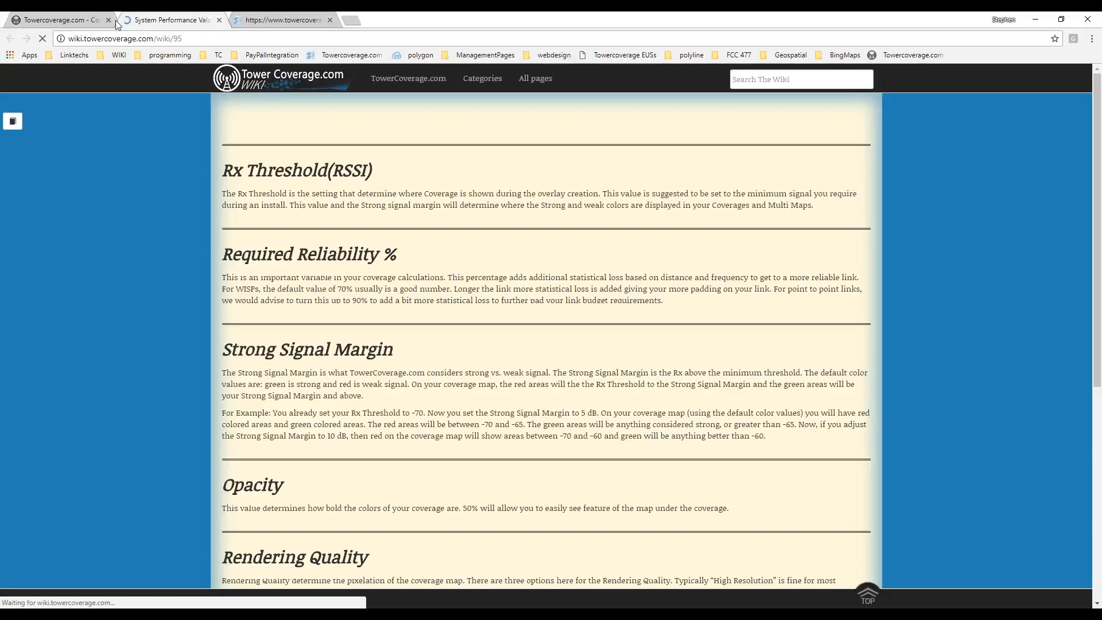
pyautogui.scroll(-6, 443, 246)
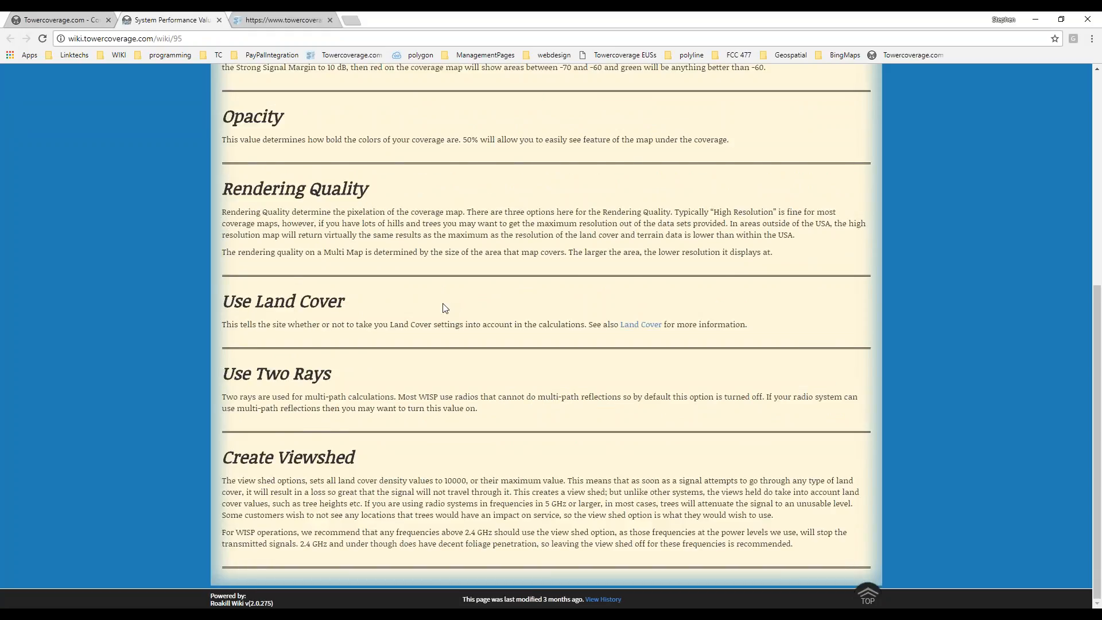
pyautogui.scroll(6, 115, 170)
pyautogui.click(17, 17)
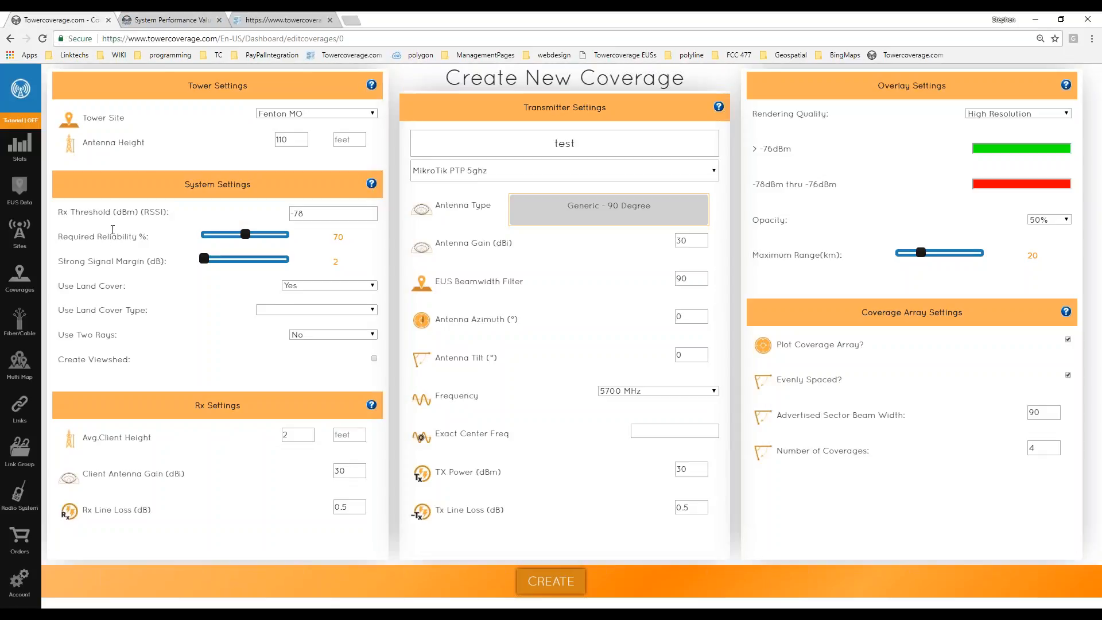
# Replace the Rx Threshold value of -78 with -70 dBm.
pyautogui.moveTo(114, 211)
pyautogui.click(308, 214)
pyautogui.click(235, 217)
pyautogui.moveTo(143, 212); pyautogui.dragTo(201, 216)
pyautogui.click(185, 220)
pyautogui.click(310, 214)
pyautogui.press('Escape')
pyautogui.click(308, 213)
pyautogui.doubleClick(308, 214)
pyautogui.click(311, 228)
pyautogui.tripleClick(311, 214)
pyautogui.write('-70')
pyautogui.press('Tab')
pyautogui.click(178, 256)
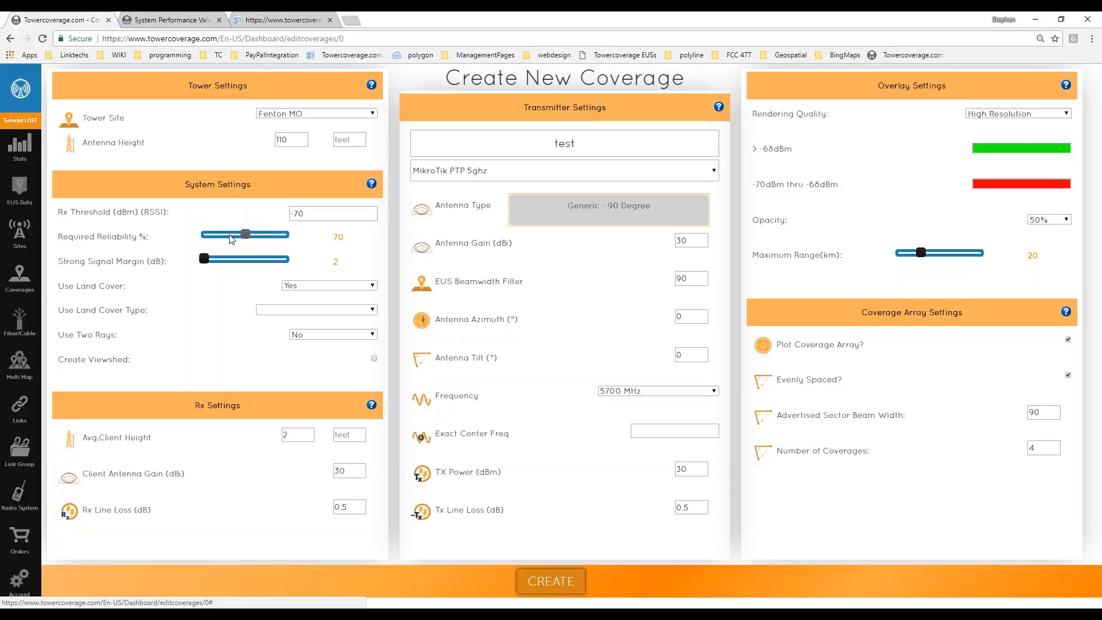
# Slide Required Reliability to 50% and Strong Signal Margin to 8 dB.
pyautogui.click(247, 234)
pyautogui.moveTo(248, 235); pyautogui.dragTo(290, 237)
pyautogui.moveTo(286, 237); pyautogui.dragTo(200, 238)
pyautogui.moveTo(204, 260); pyautogui.dragTo(240, 263)
pyautogui.click(999, 187)
pyautogui.click(941, 174)
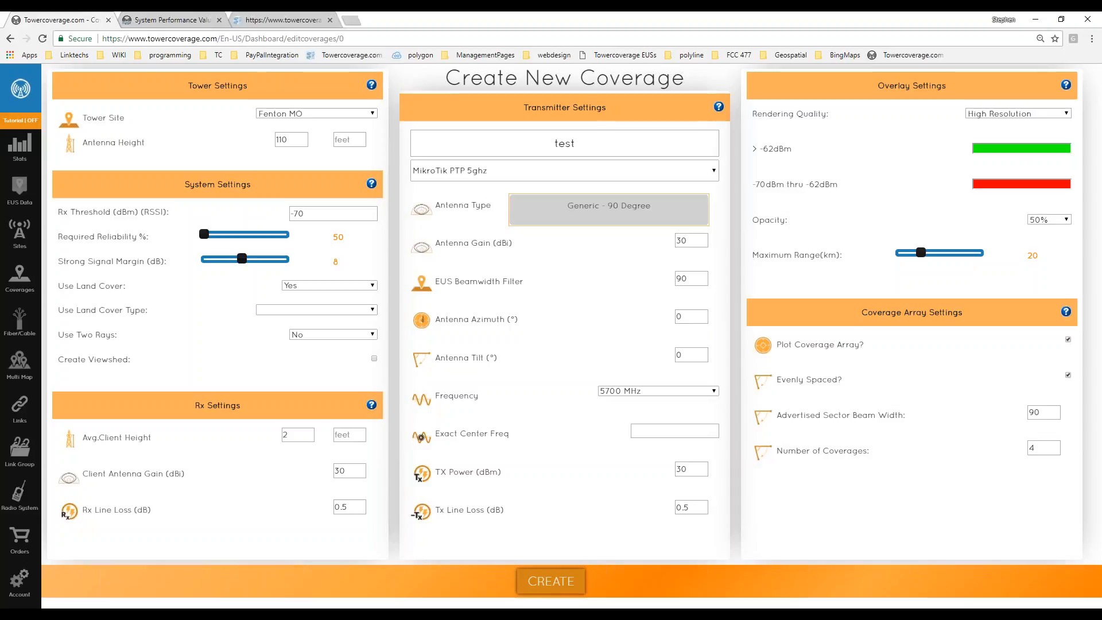
# Move the Strong Signal Margin slider back and forth, leaving it at 7 dB.
pyautogui.click(979, 150)
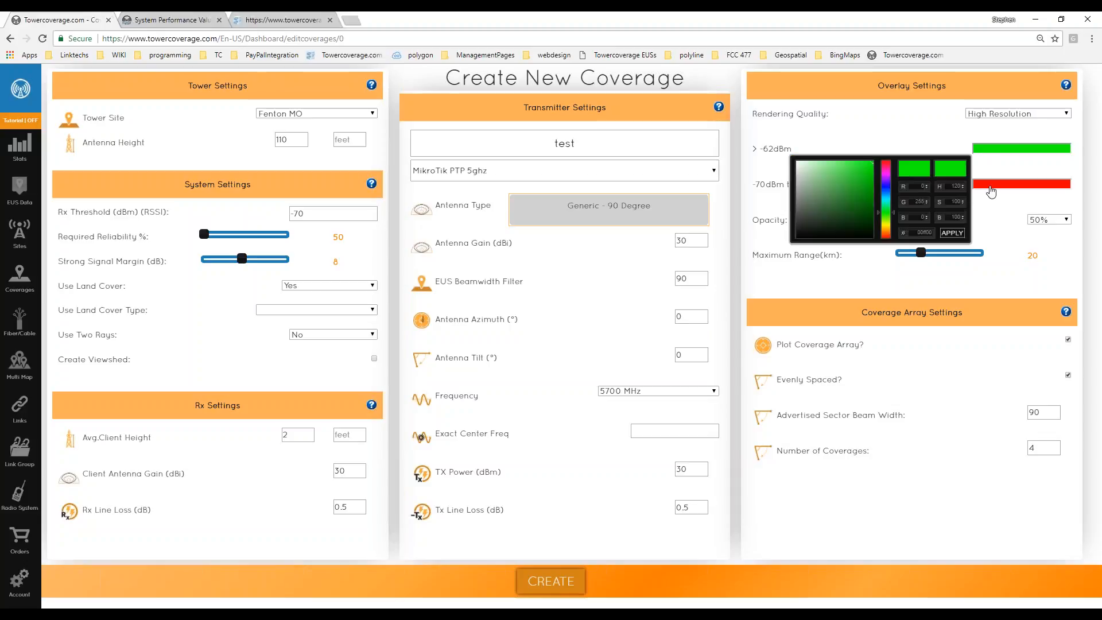
pyautogui.click(991, 212)
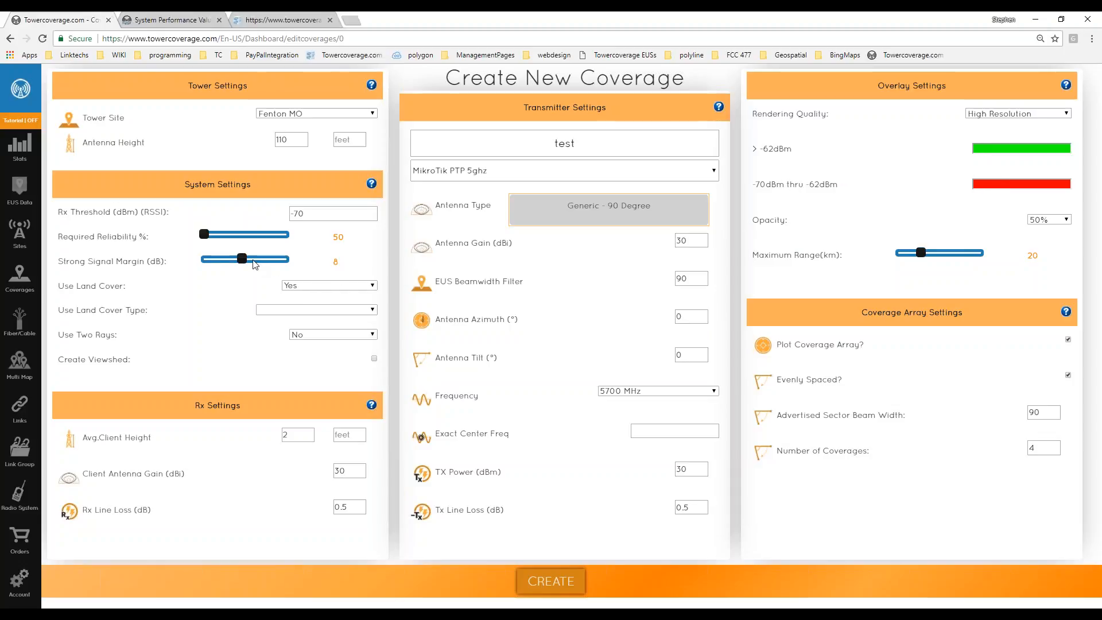
pyautogui.moveTo(242, 260); pyautogui.dragTo(249, 262)
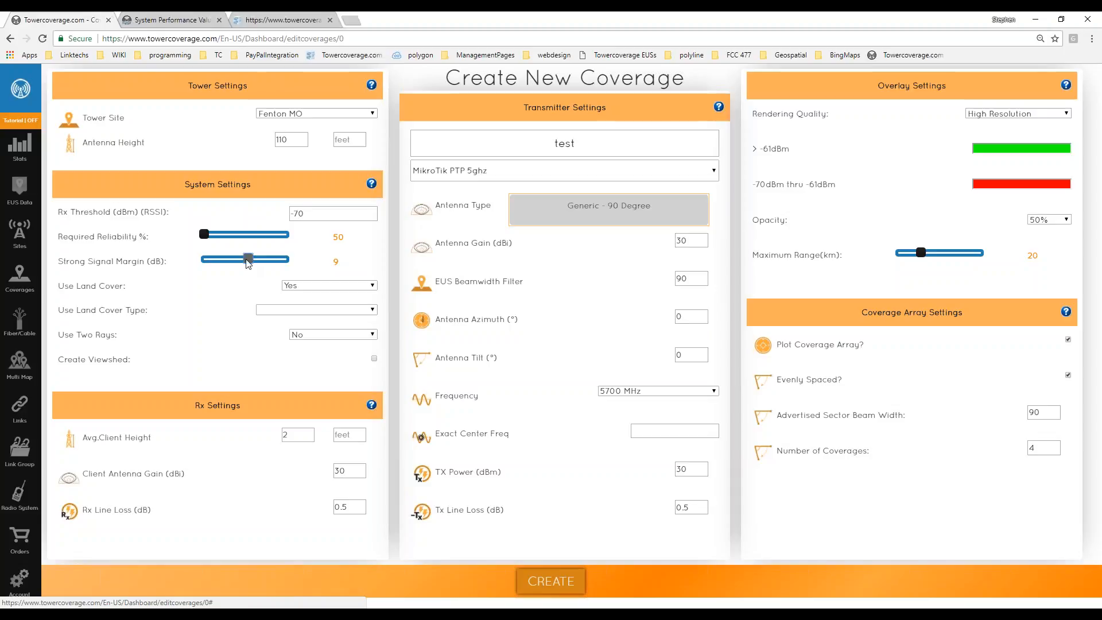
pyautogui.moveTo(248, 260)
pyautogui.mouseDown()
pyautogui.moveTo(227, 262)
pyautogui.moveTo(267, 261)
pyautogui.mouseUp()
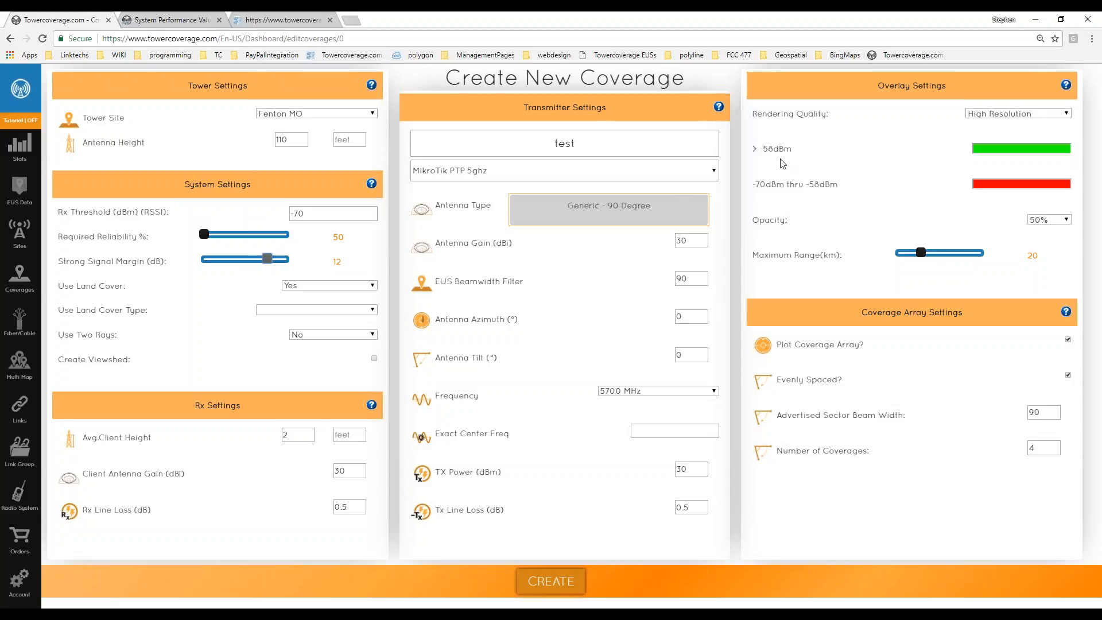
pyautogui.moveTo(268, 260); pyautogui.dragTo(234, 261)
# Highlight the legend's weak-signal range and the -63dBm strong-signal cutoff.
pyautogui.moveTo(755, 184); pyautogui.dragTo(844, 184)
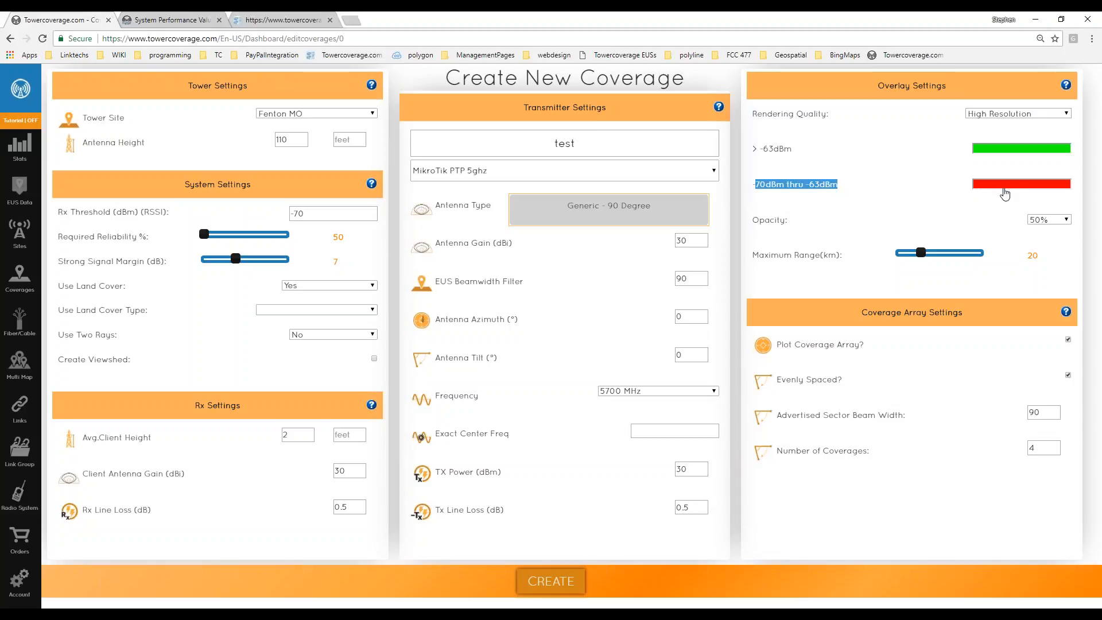
pyautogui.click(792, 165)
pyautogui.moveTo(759, 149); pyautogui.dragTo(806, 157)
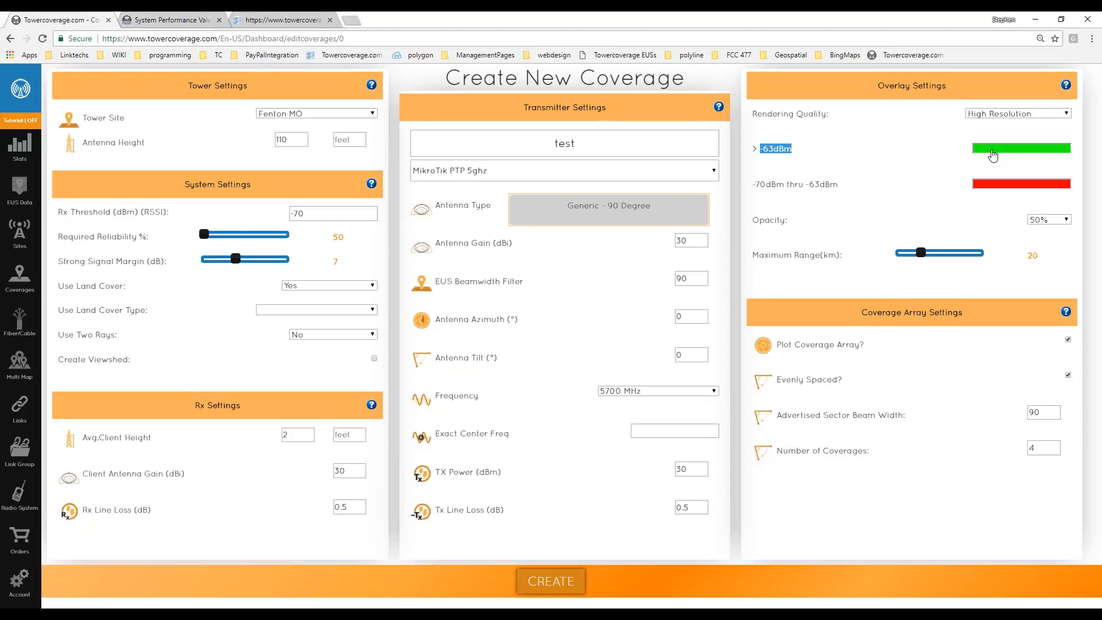
pyautogui.click(878, 221)
# Keep Use Land Cover on Yes and set the land cover type to Standard.
pyautogui.click(299, 286)
pyautogui.click(301, 308)
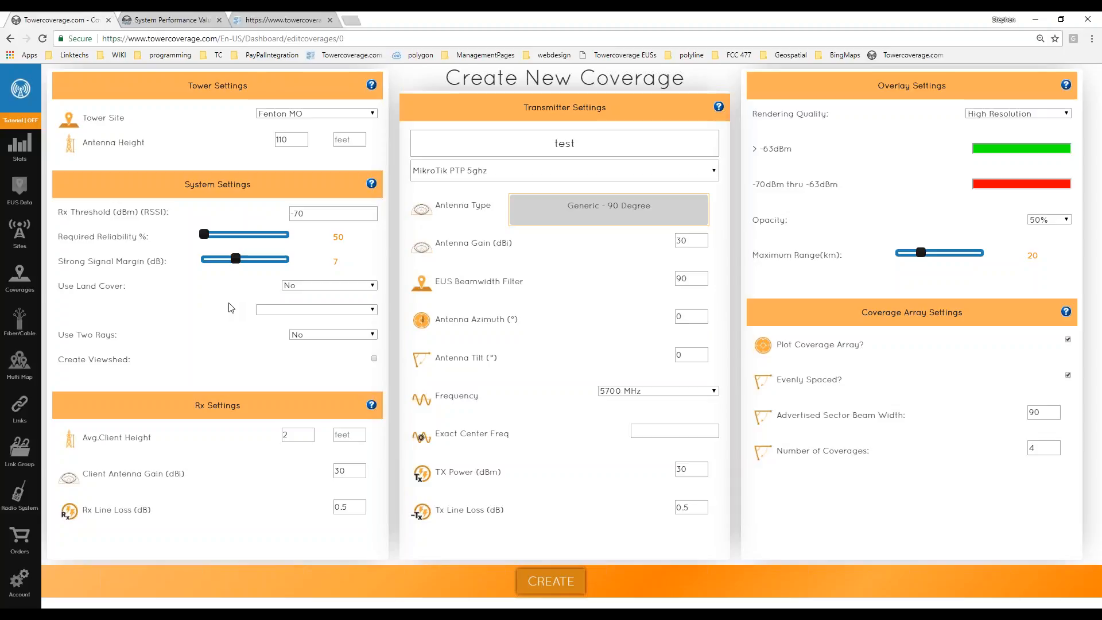
pyautogui.click(284, 287)
pyautogui.click(289, 296)
pyautogui.click(270, 313)
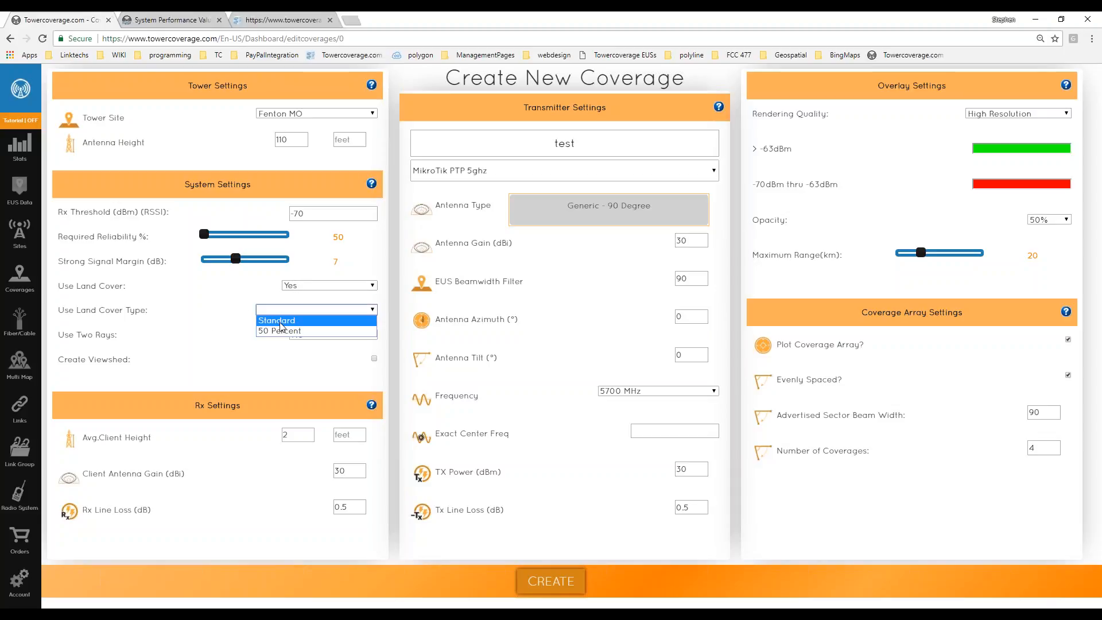
pyautogui.click(272, 331)
pyautogui.click(271, 314)
pyautogui.click(272, 321)
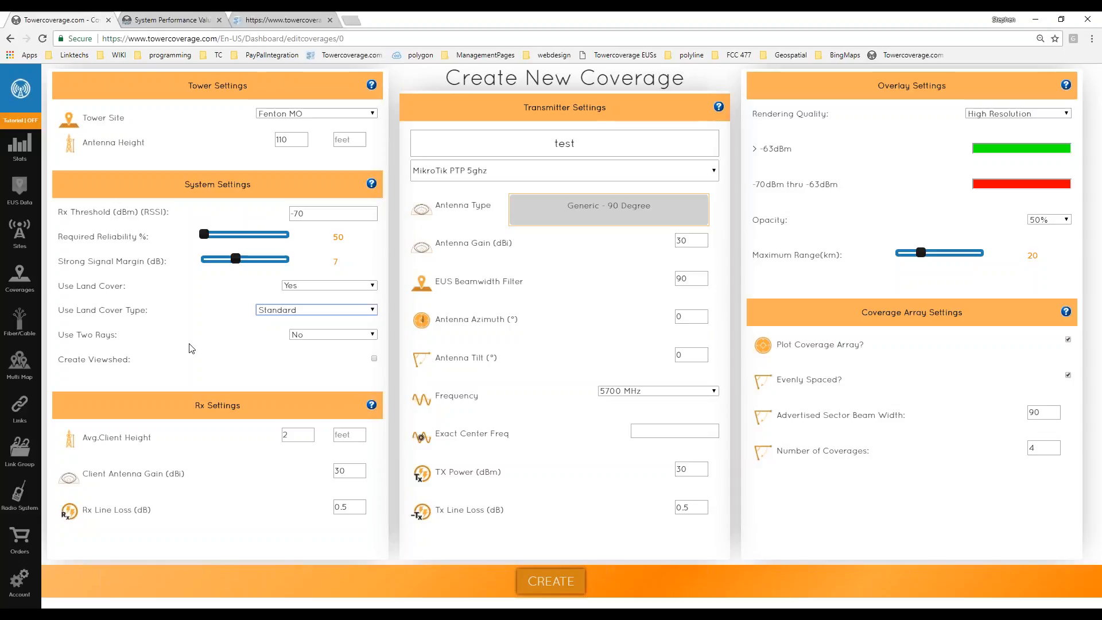
# Leave Use Two Rays at No after briefly switching it to Yes.
pyautogui.moveTo(75, 335); pyautogui.dragTo(123, 333)
pyautogui.click(165, 344)
pyautogui.click(331, 340)
pyautogui.click(319, 356)
pyautogui.click(291, 335)
pyautogui.click(299, 356)
# Pick Generic - 60 Degree x 8 Sectors from the antenna list, setting both beamwidths to 60.
pyautogui.click(593, 222)
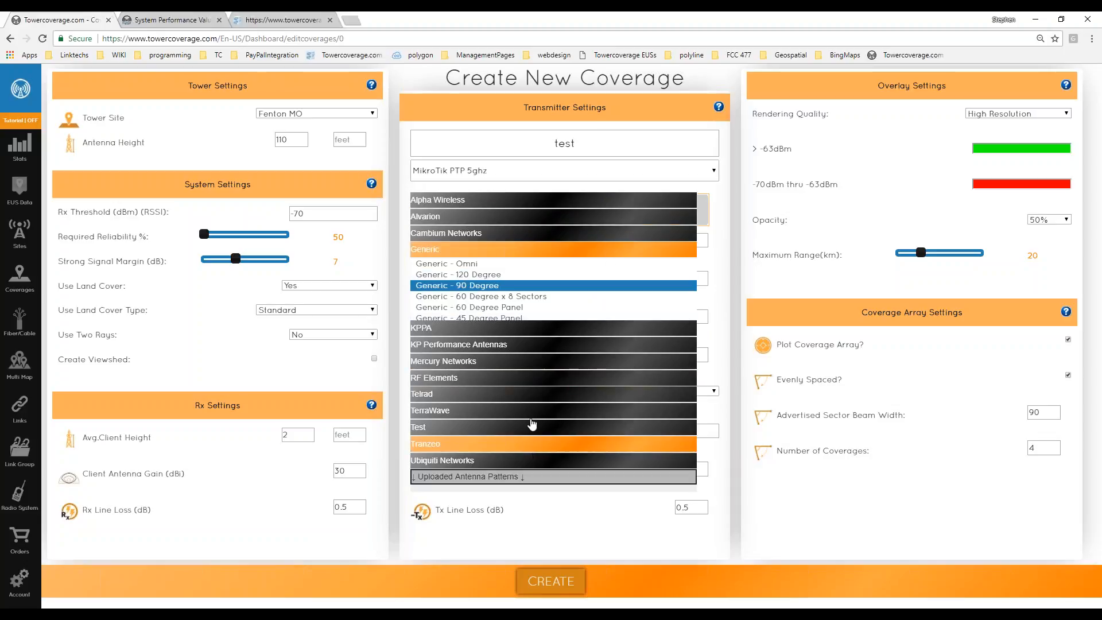
pyautogui.click(481, 205)
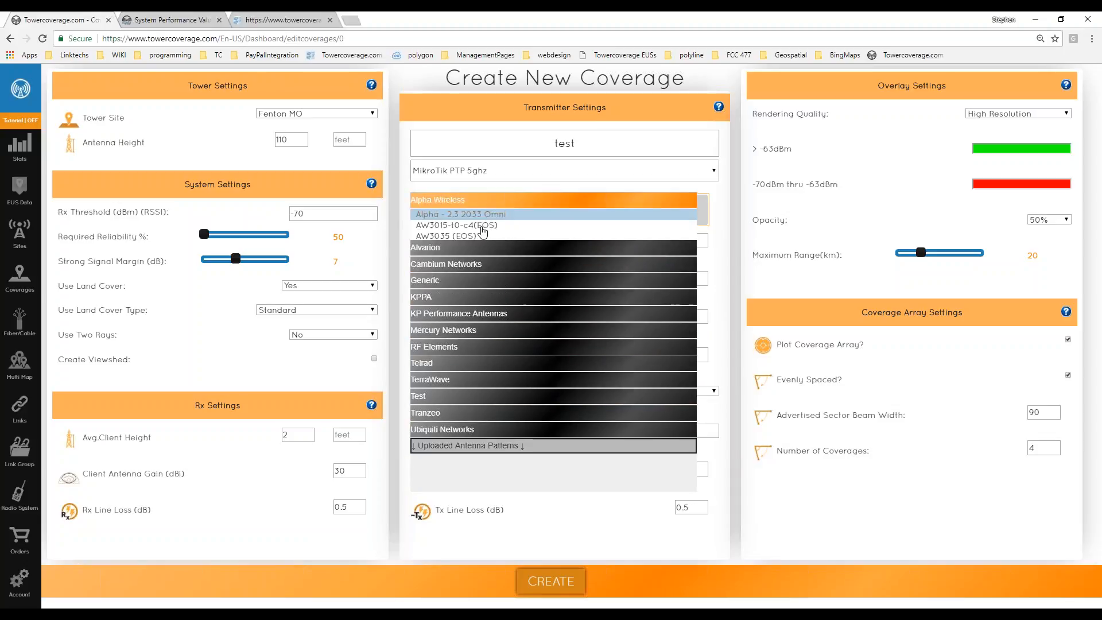
pyautogui.click(491, 341)
pyautogui.click(497, 342)
pyautogui.click(493, 391)
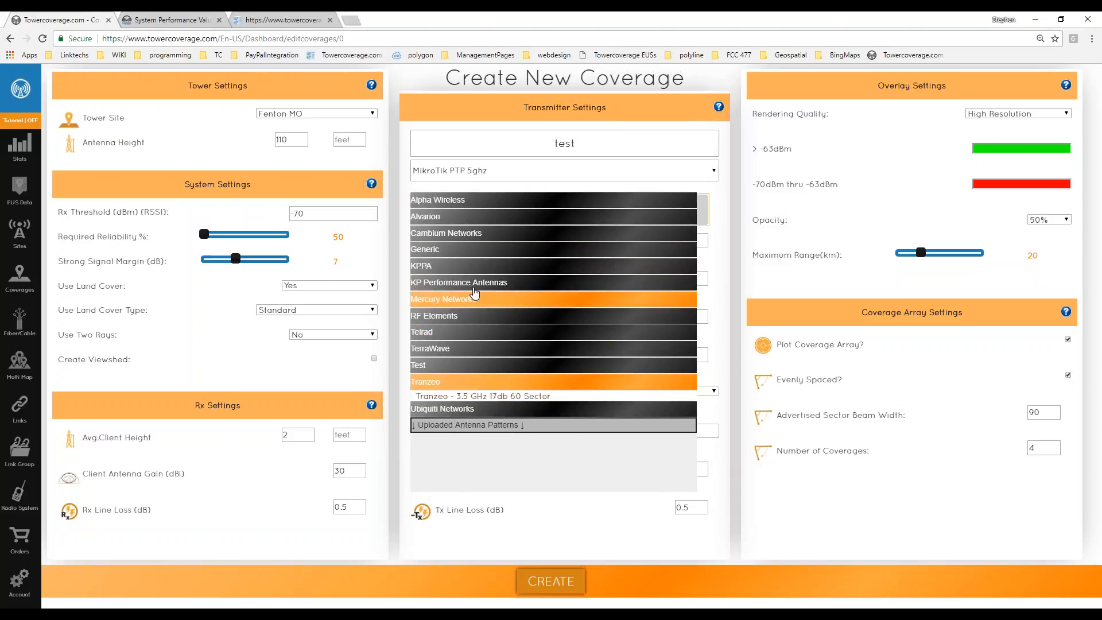
pyautogui.click(455, 255)
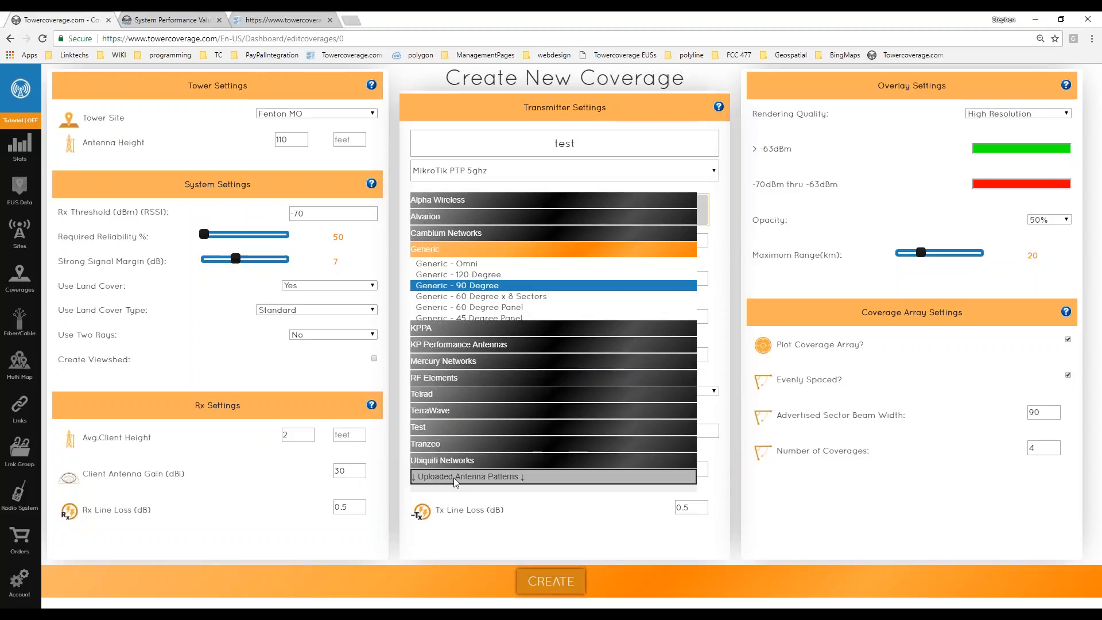
pyautogui.click(480, 298)
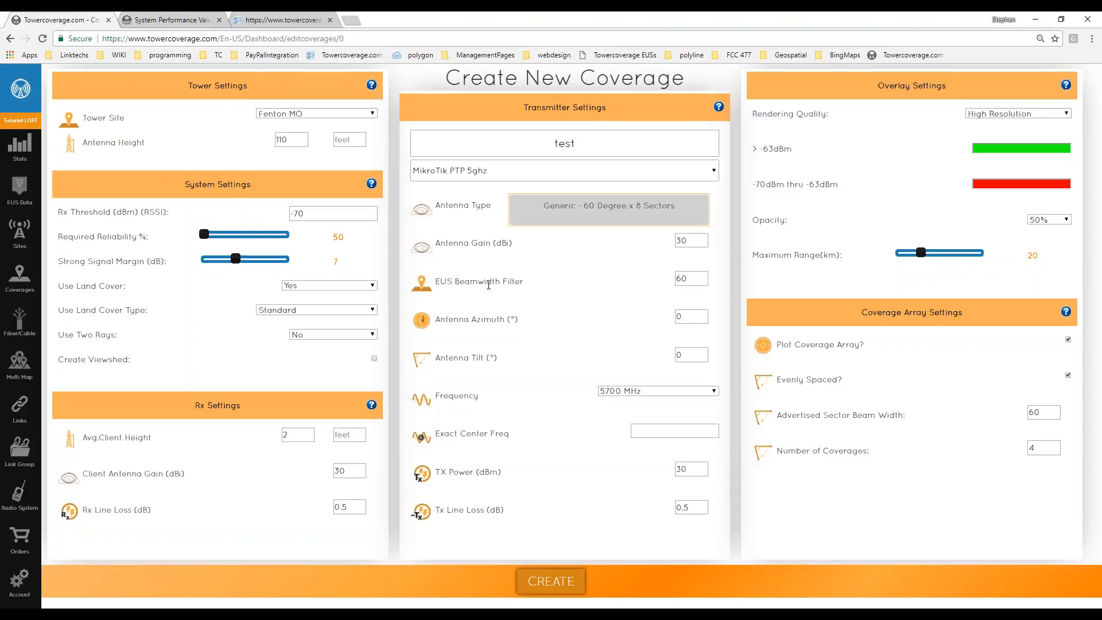
pyautogui.click(685, 278)
pyautogui.doubleClick(683, 278)
pyautogui.click(639, 282)
pyautogui.moveTo(786, 415); pyautogui.dragTo(934, 411)
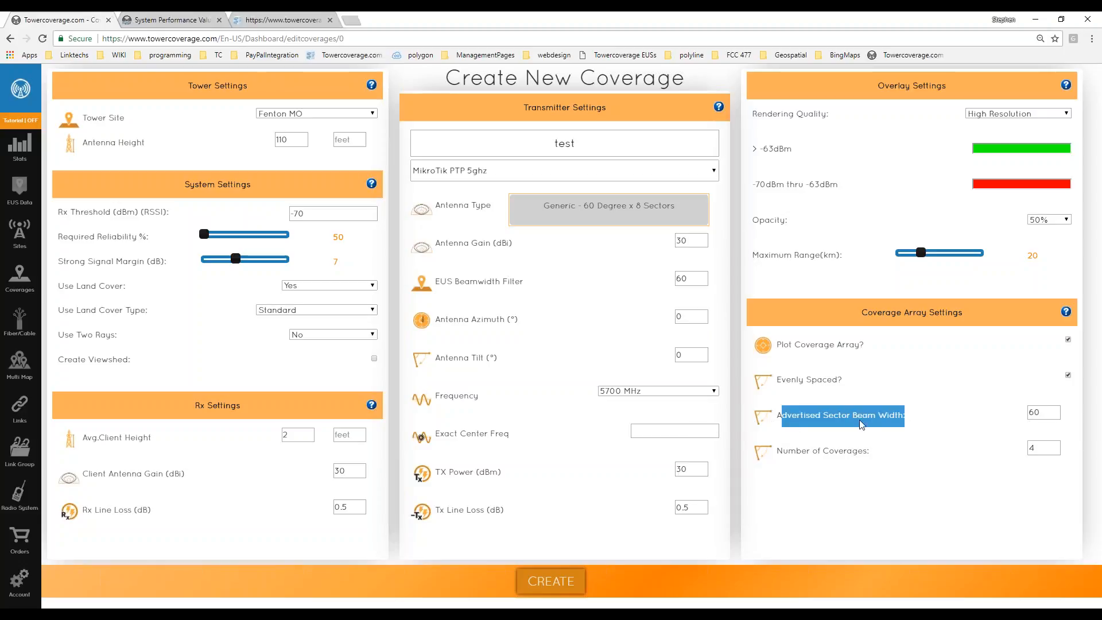
pyautogui.click(580, 322)
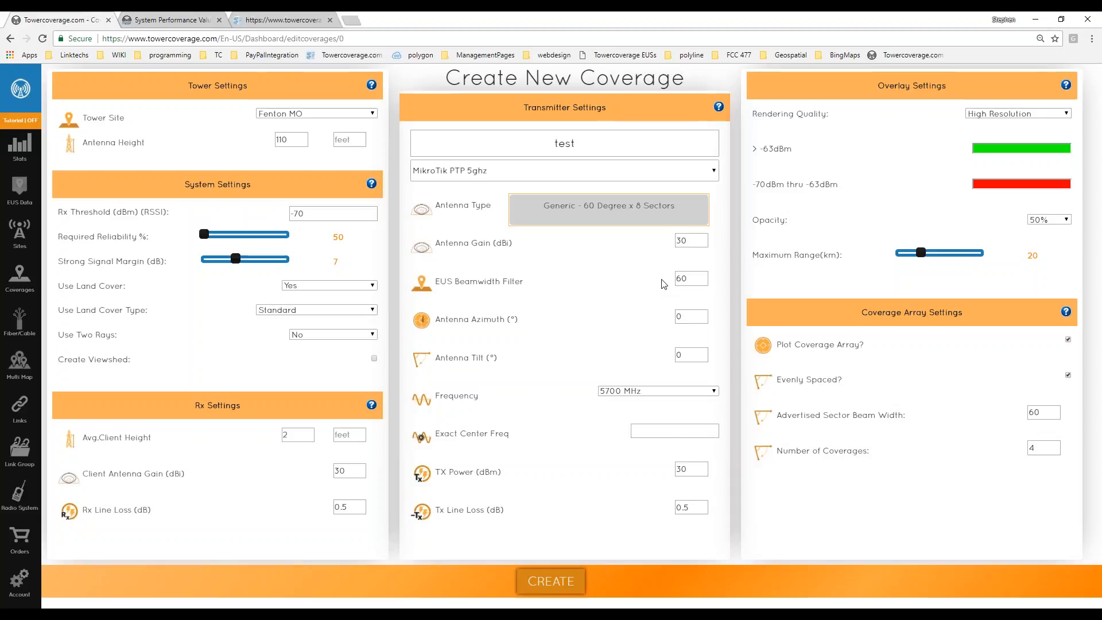
# Replace the EUS Beamwidth Filter value 60 with 90.
pyautogui.doubleClick(681, 279)
pyautogui.click(656, 286)
pyautogui.doubleClick(682, 278)
pyautogui.write('90')
# Set the antenna azimuth to 150, correcting the NaN value that appeared.
pyautogui.write('150')
pyautogui.click(580, 323)
pyautogui.click(682, 319)
pyautogui.doubleClick(681, 319)
pyautogui.press('BackSpace')
pyautogui.click(611, 337)
pyautogui.doubleClick(688, 314)
pyautogui.write('150')
pyautogui.press('Tab')
# Change the antenna tilt from 0 to -2.
pyautogui.click(604, 399)
pyautogui.doubleClick(678, 354)
pyautogui.write('2-2')
pyautogui.press('Tab')
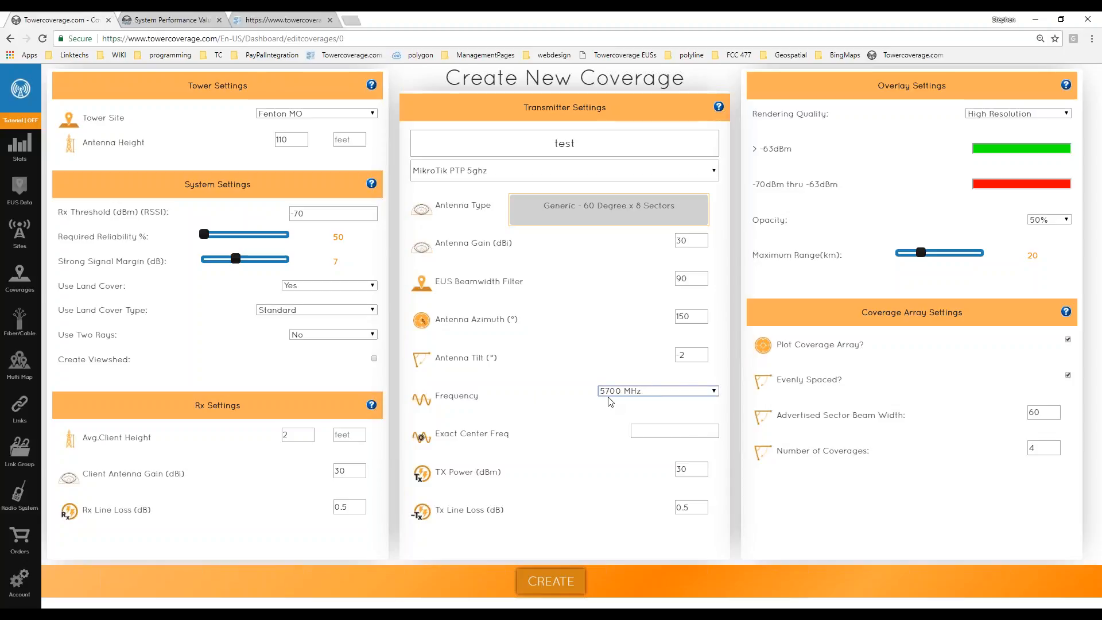
pyautogui.moveTo(441, 434); pyautogui.dragTo(576, 438)
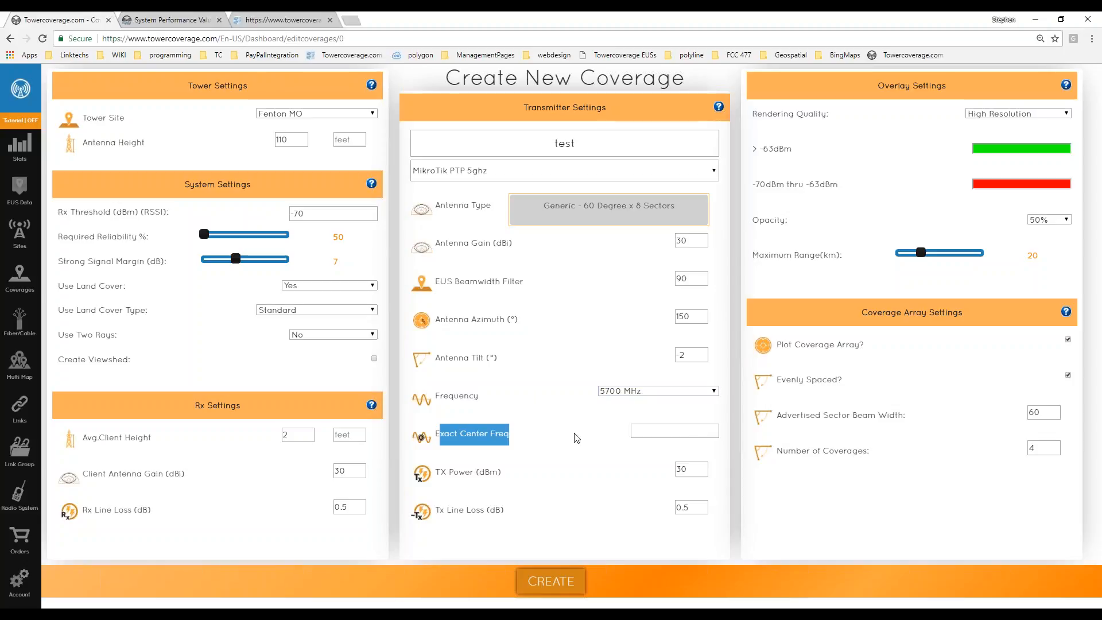
pyautogui.click(514, 442)
pyautogui.doubleClick(692, 431)
pyautogui.click(627, 441)
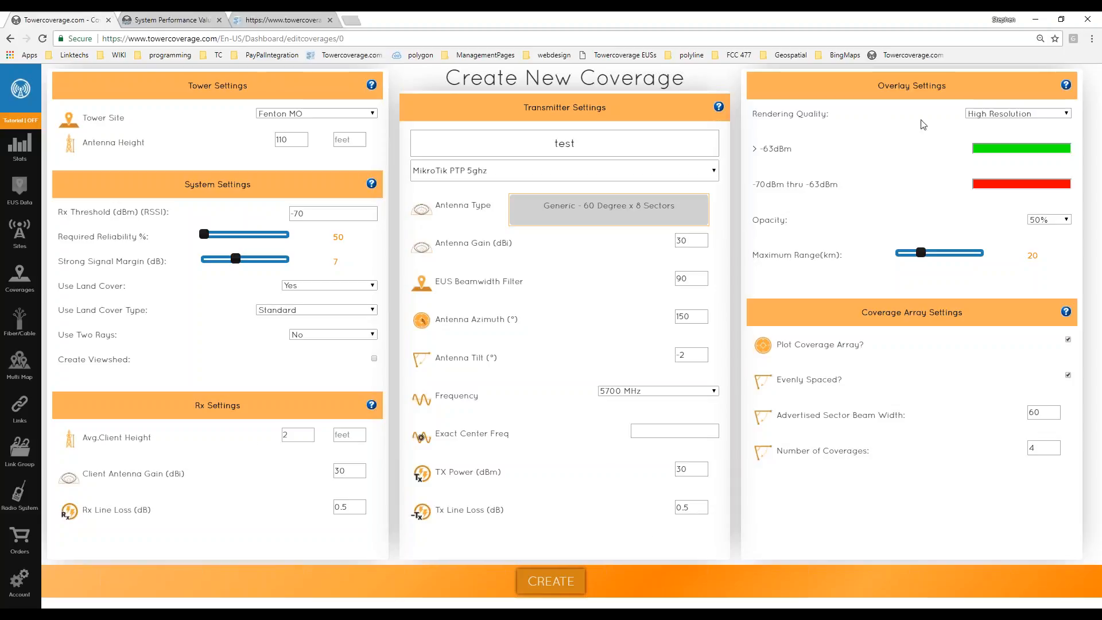
pyautogui.click(980, 115)
pyautogui.click(1059, 113)
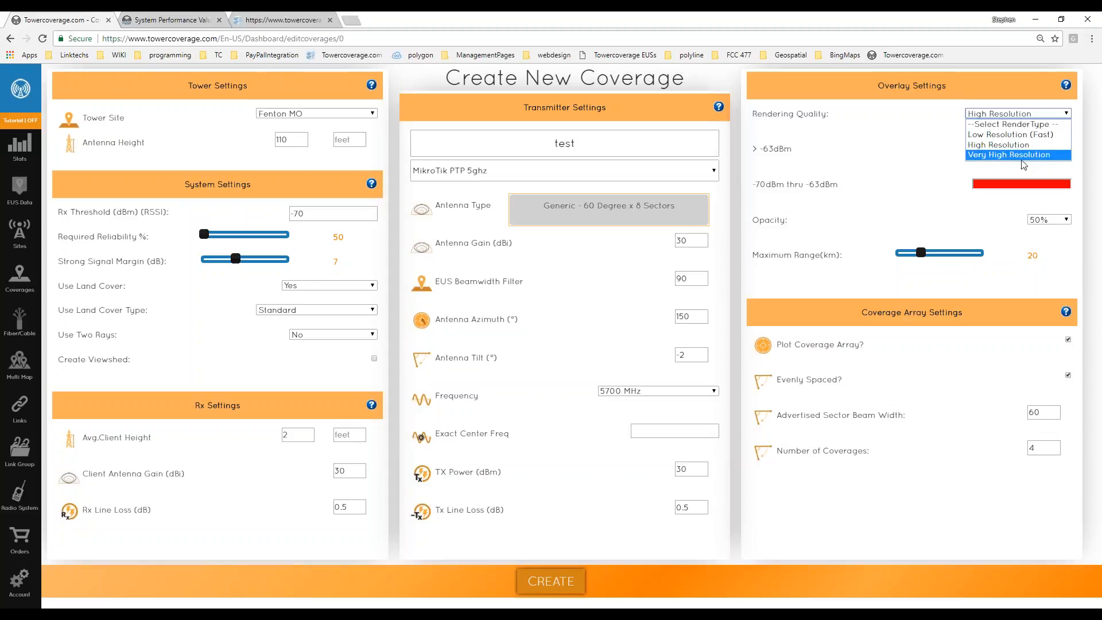
pyautogui.click(920, 190)
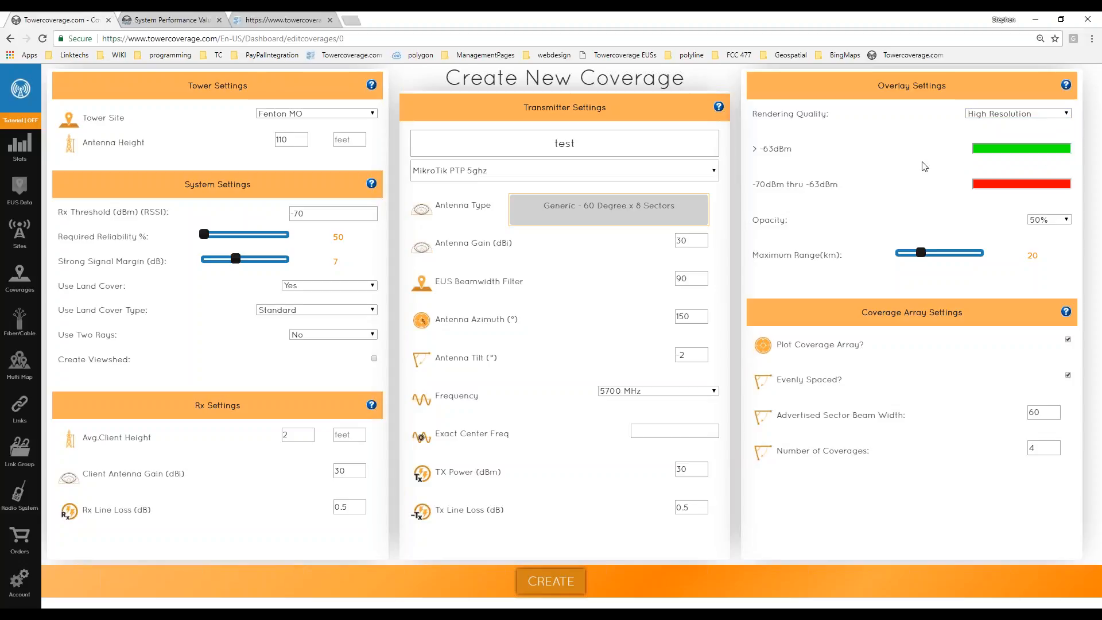
pyautogui.click(1009, 115)
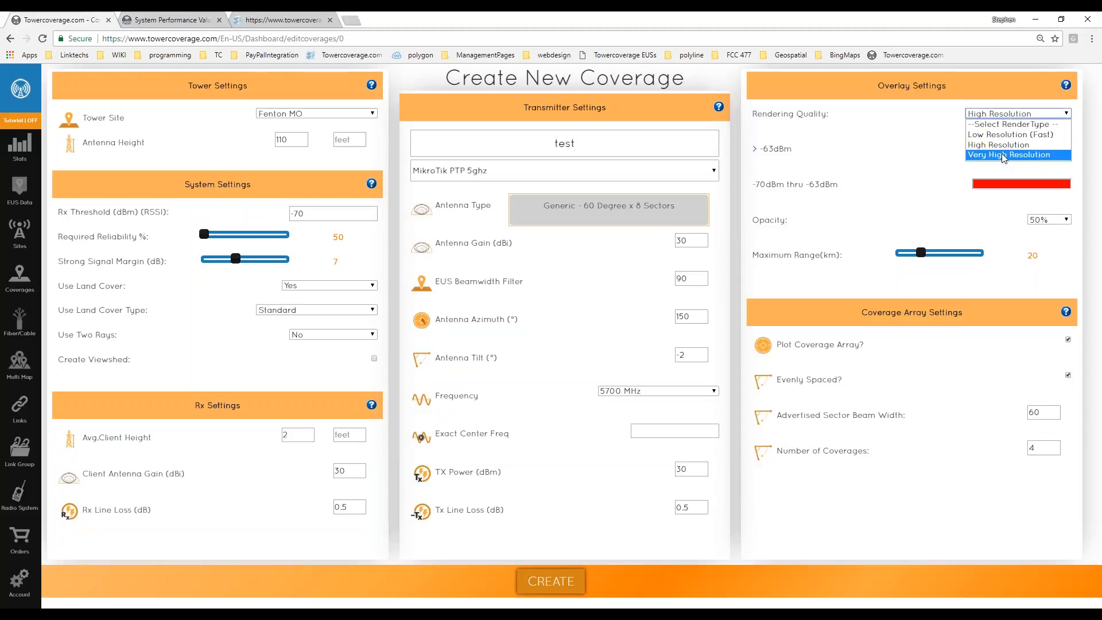
pyautogui.click(887, 174)
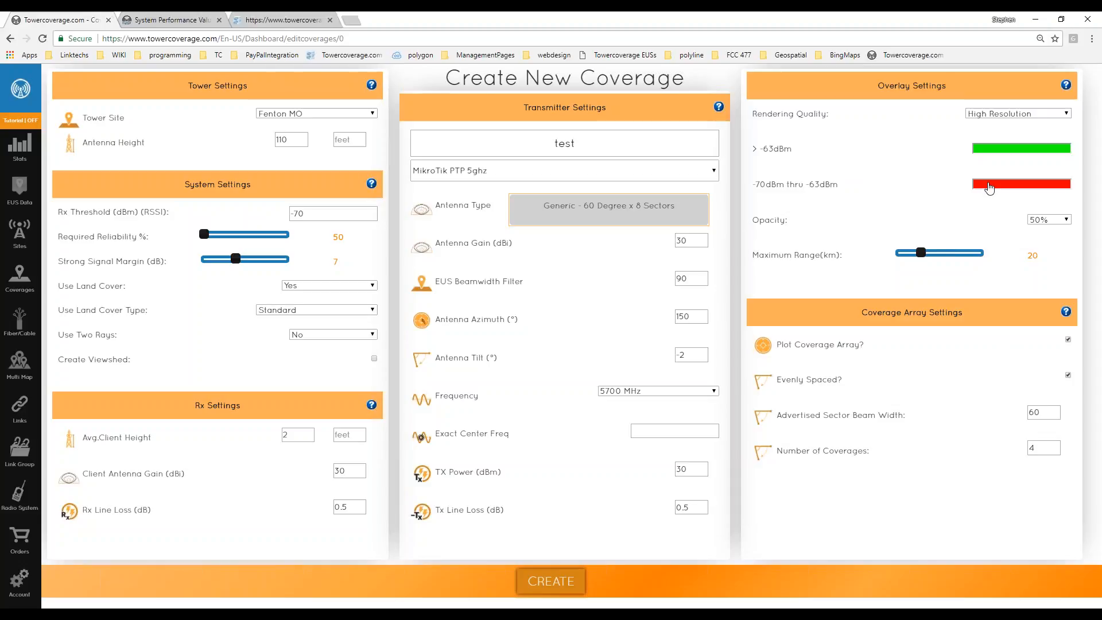
# Leave opacity at 50% and drag the Maximum Range slider from 20 down to 7 km.
pyautogui.click(1039, 221)
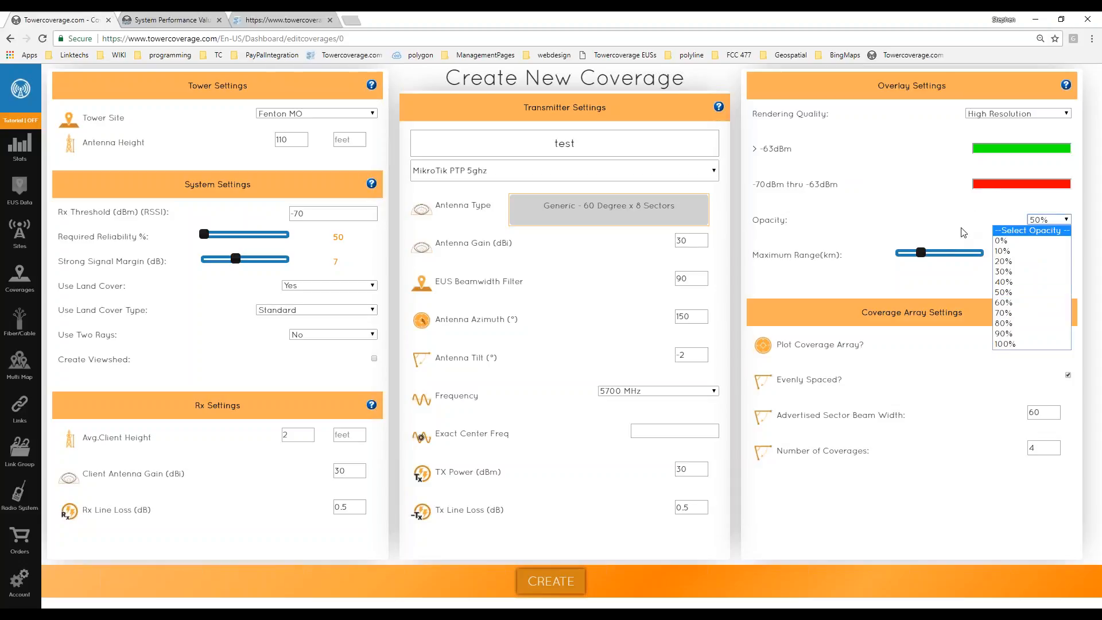
pyautogui.click(957, 233)
pyautogui.click(1040, 221)
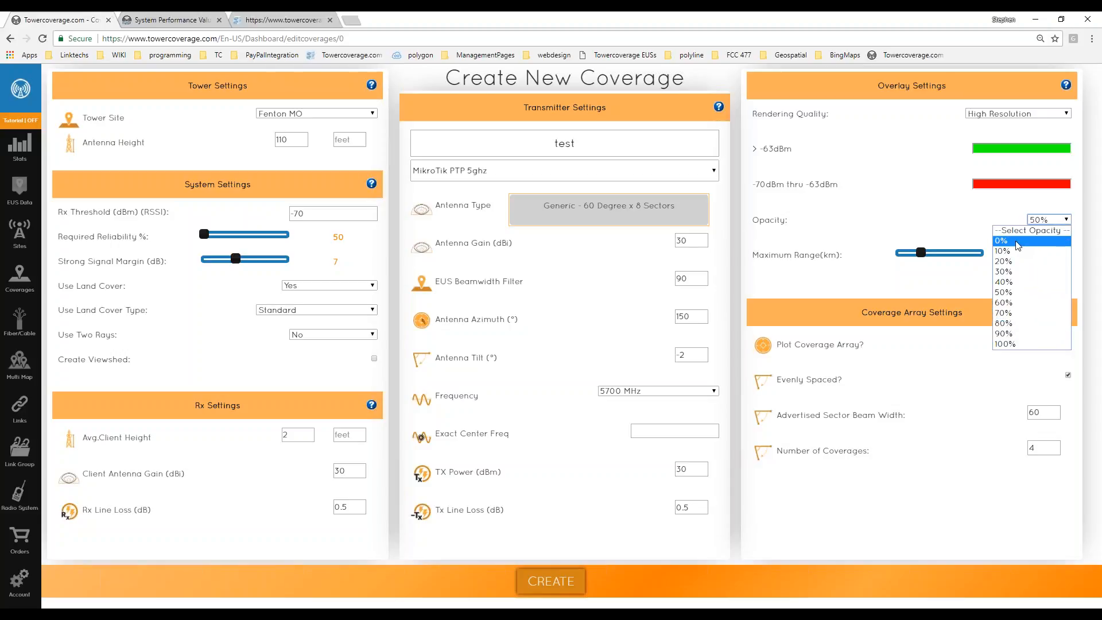
pyautogui.click(896, 231)
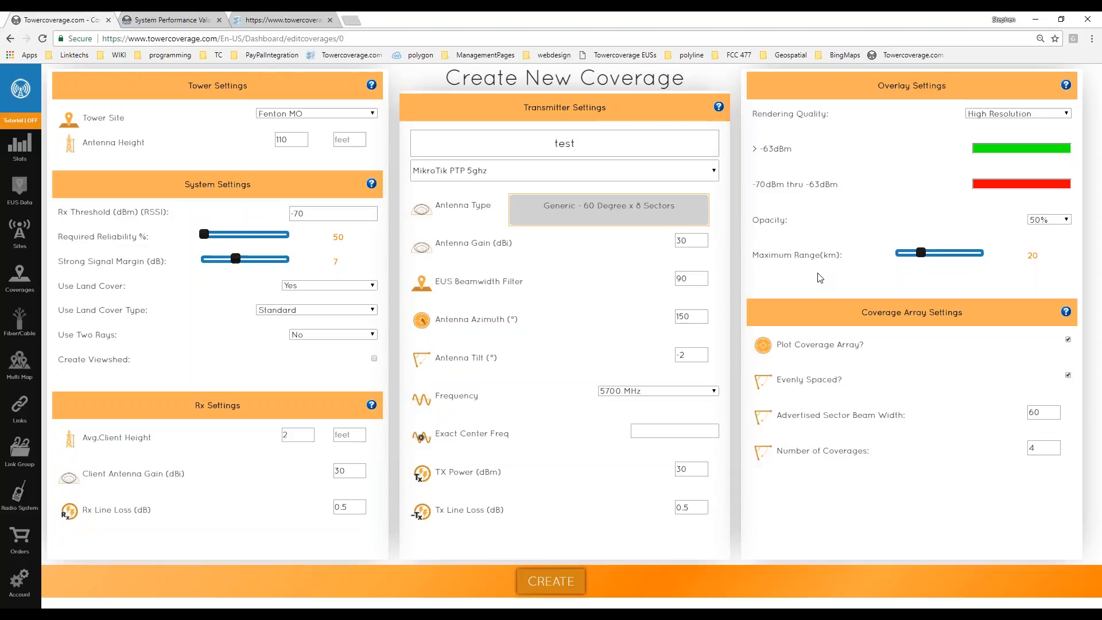
pyautogui.click(897, 255)
pyautogui.moveTo(898, 256); pyautogui.dragTo(905, 258)
# Go to the Stats dashboard showing 24 coverages, 3 links and 3 multi coverages.
pyautogui.click(26, 163)
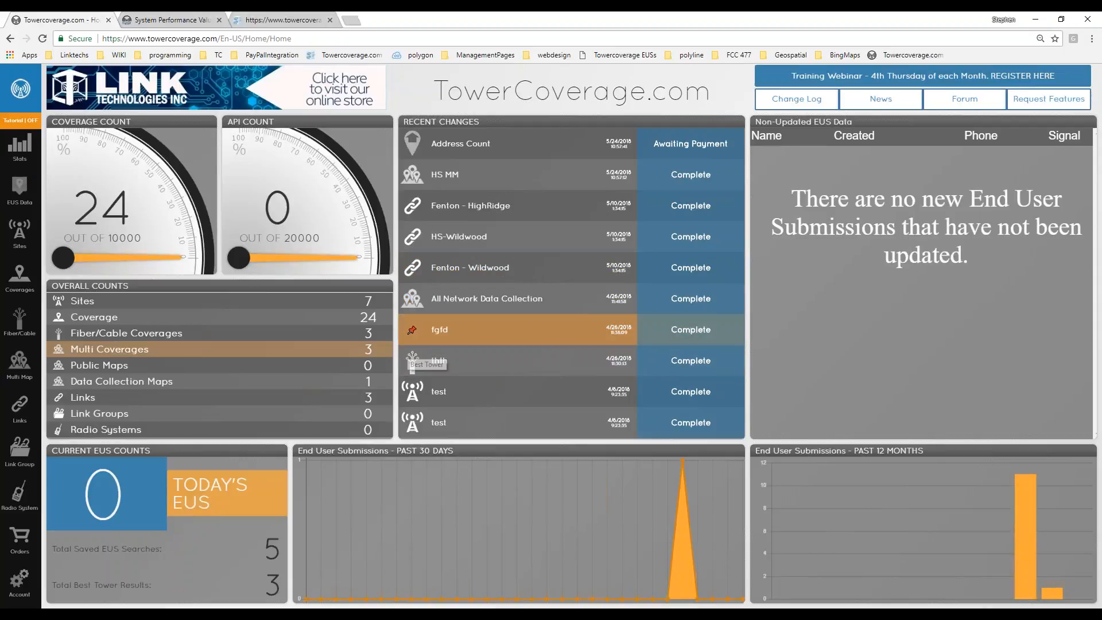
pyautogui.moveTo(8, 409)
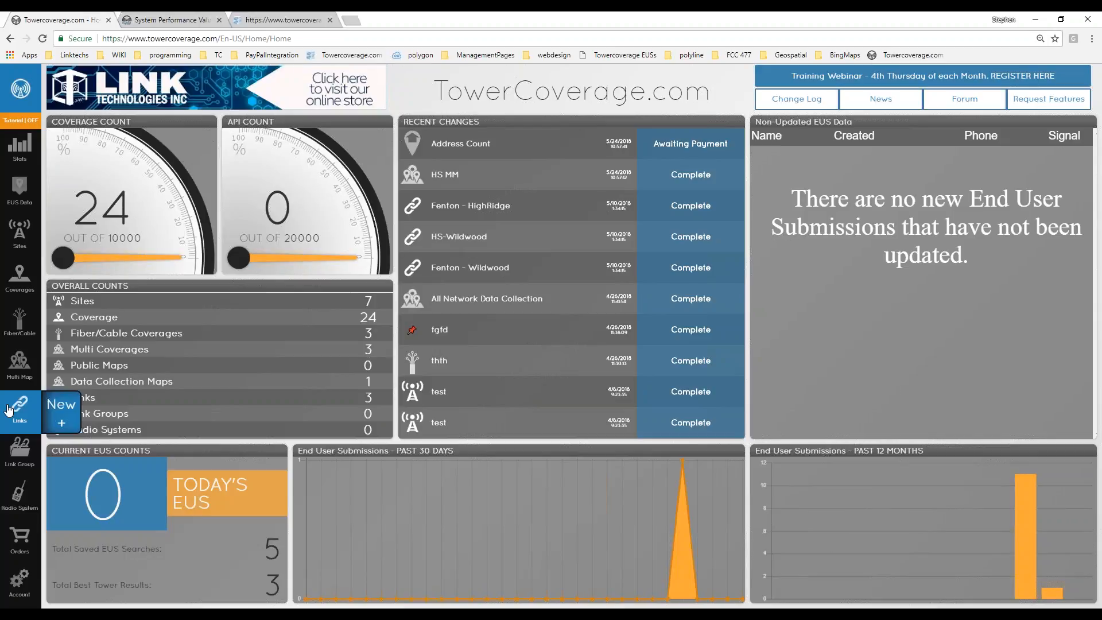
# Open the Fenton - HighRidge link from Recent Changes and print its 18.016 km path summary.
pyautogui.click(464, 219)
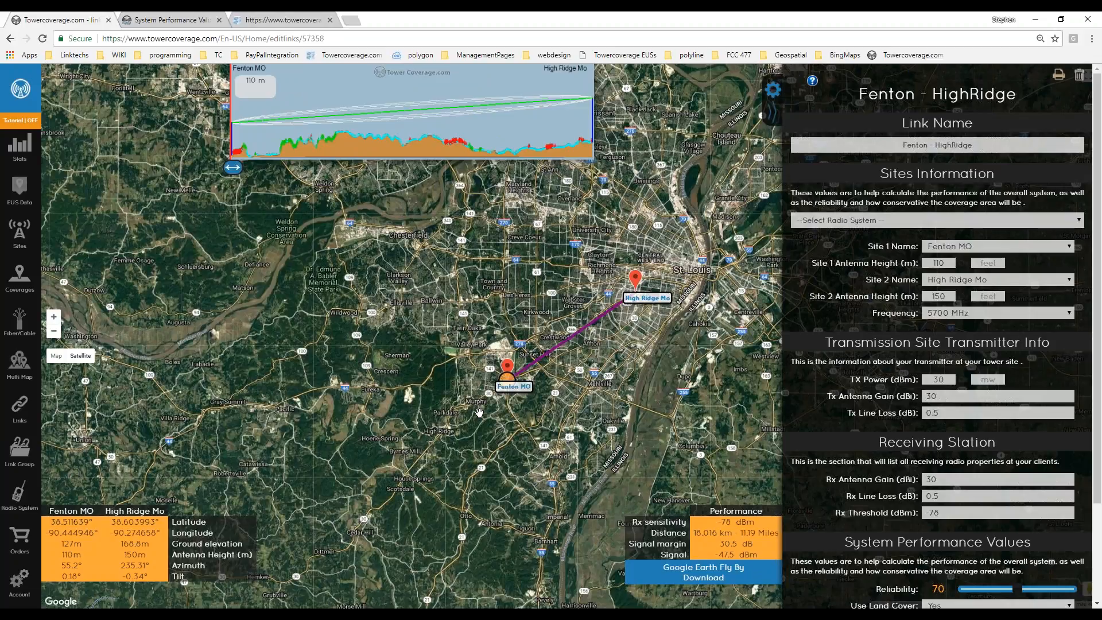
pyautogui.click(1059, 78)
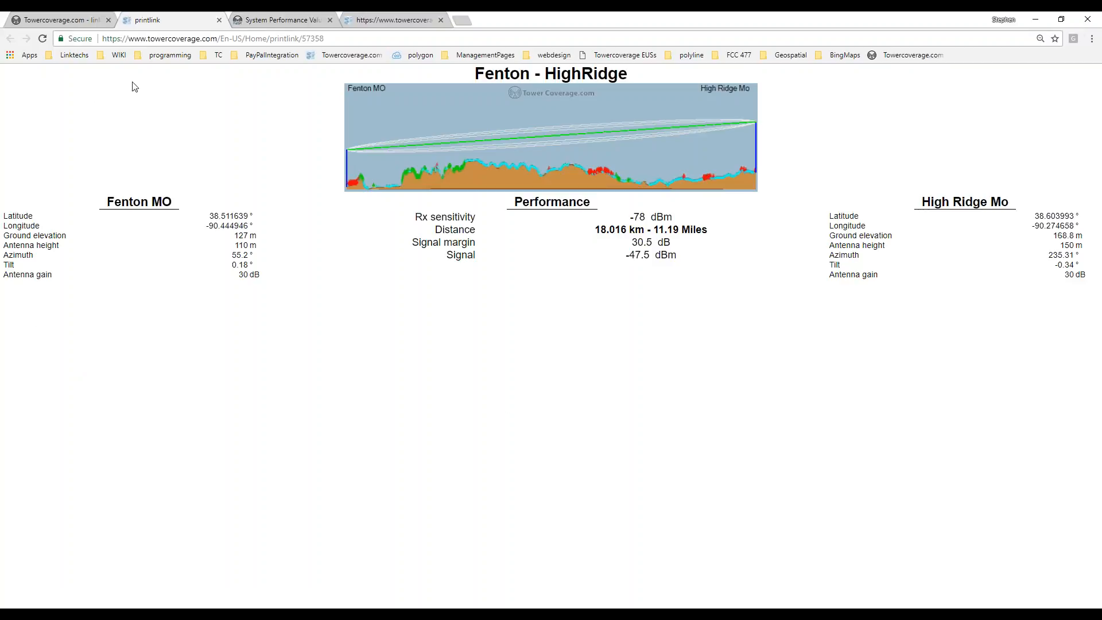
# Close the printlink tab and scroll the Fenton - HighRidge settings down to Update Link.
pyautogui.click(218, 21)
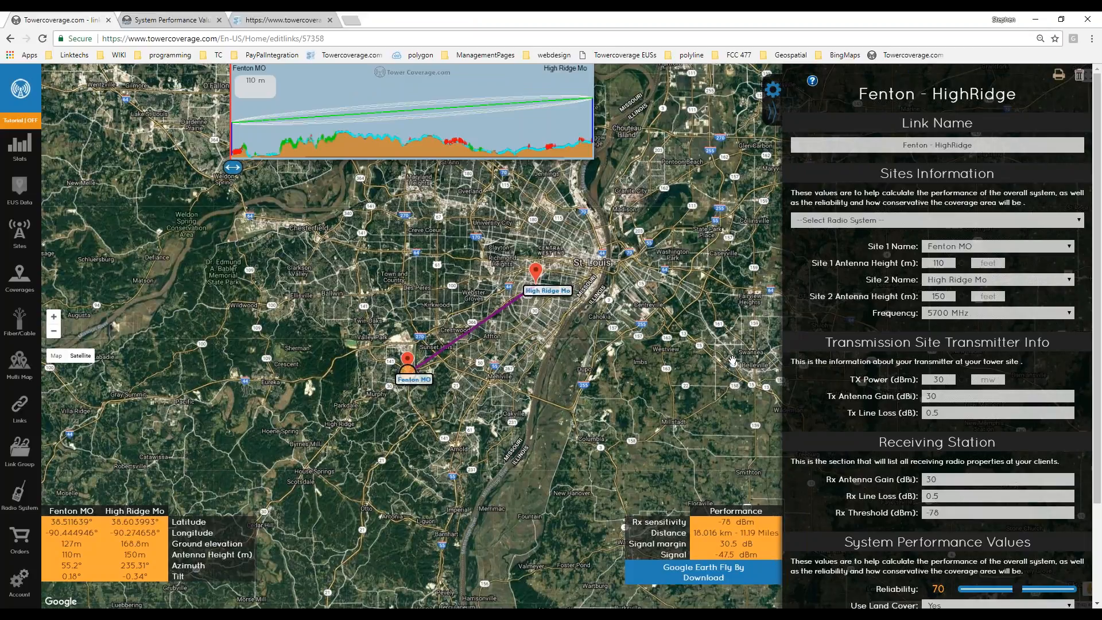
pyautogui.moveTo(18, 284)
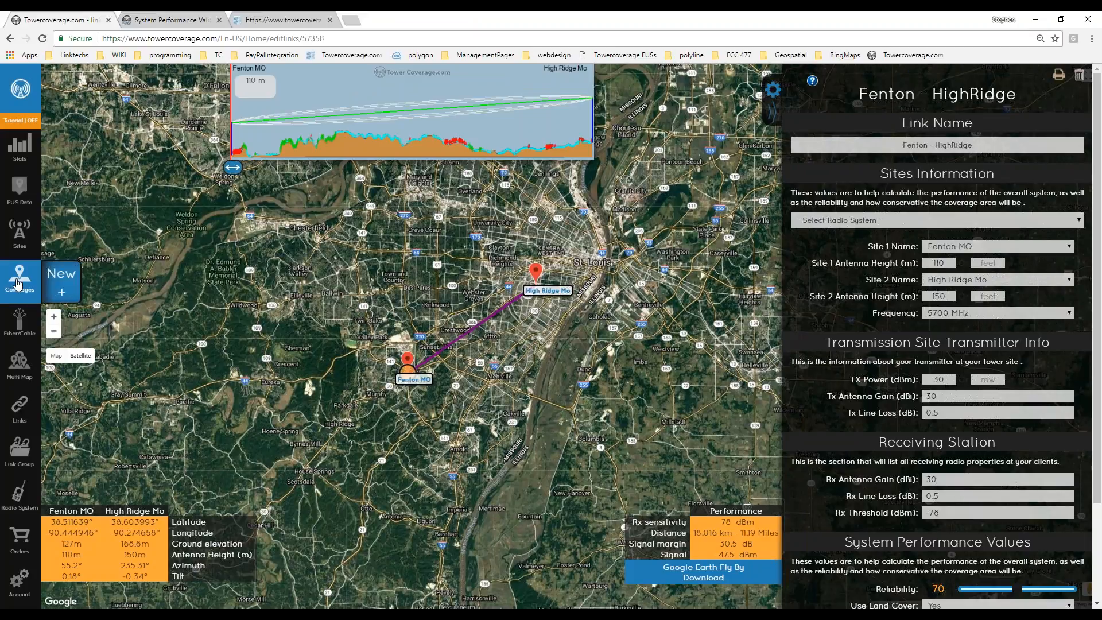
pyautogui.scroll(-2, 908, 333)
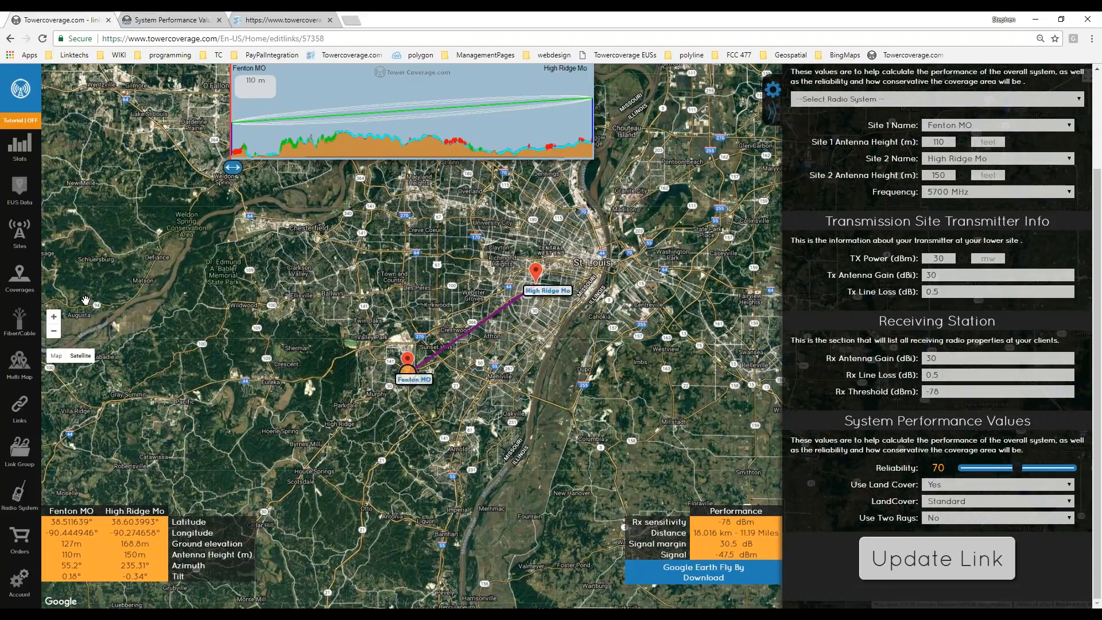
# Open towera 60 5ghz 90Degree from Coverages and centre its green footprint around House Springs MO.
pyautogui.moveTo(27, 351)
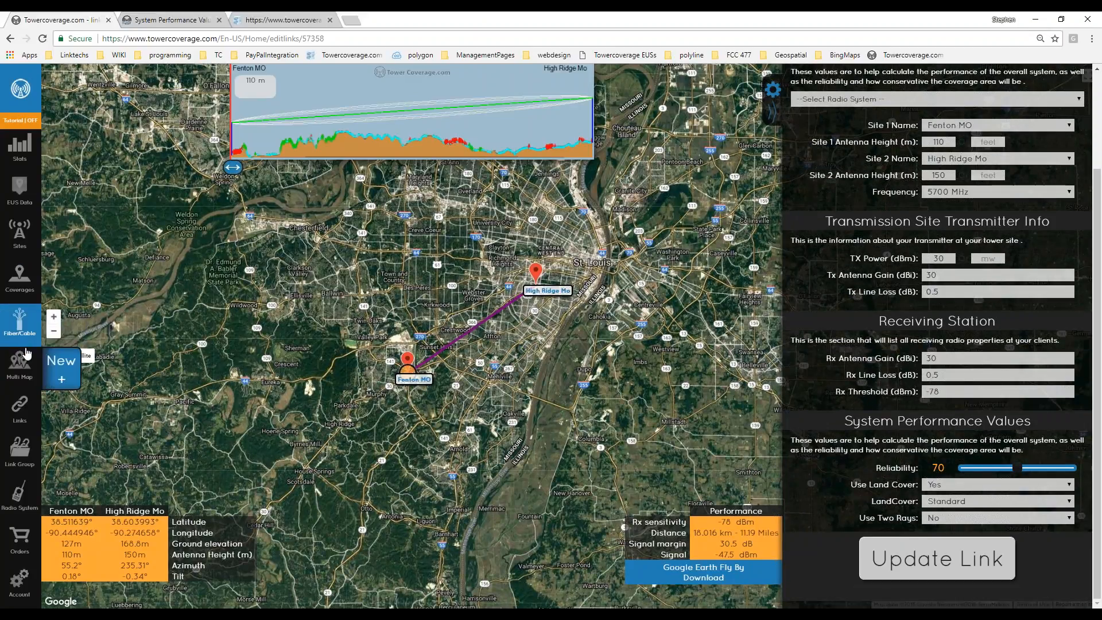
pyautogui.click(24, 279)
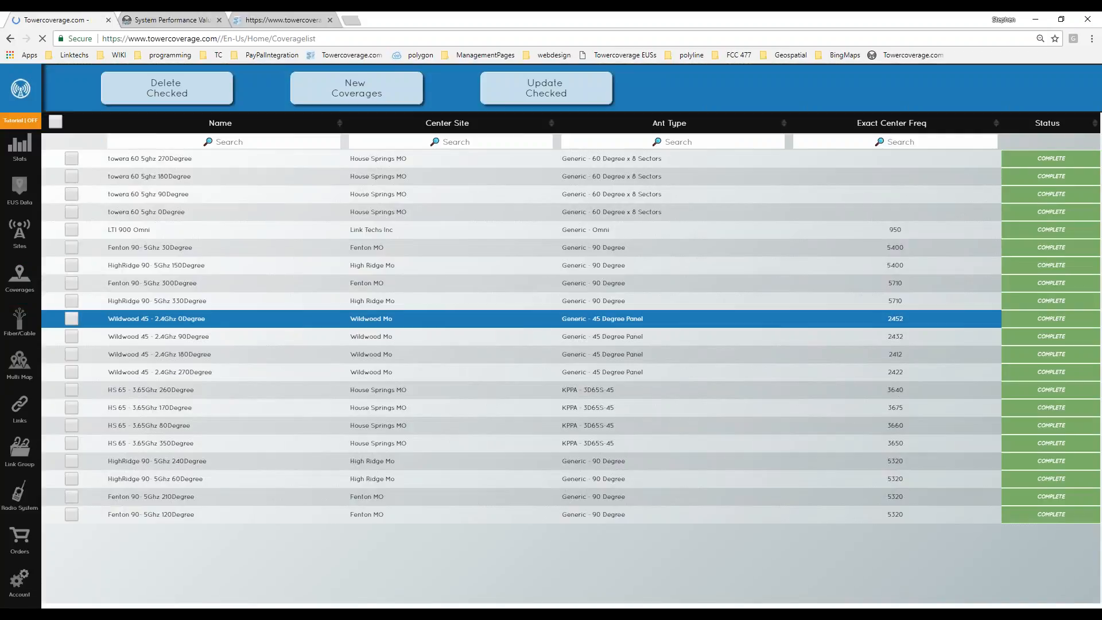
pyautogui.click(132, 196)
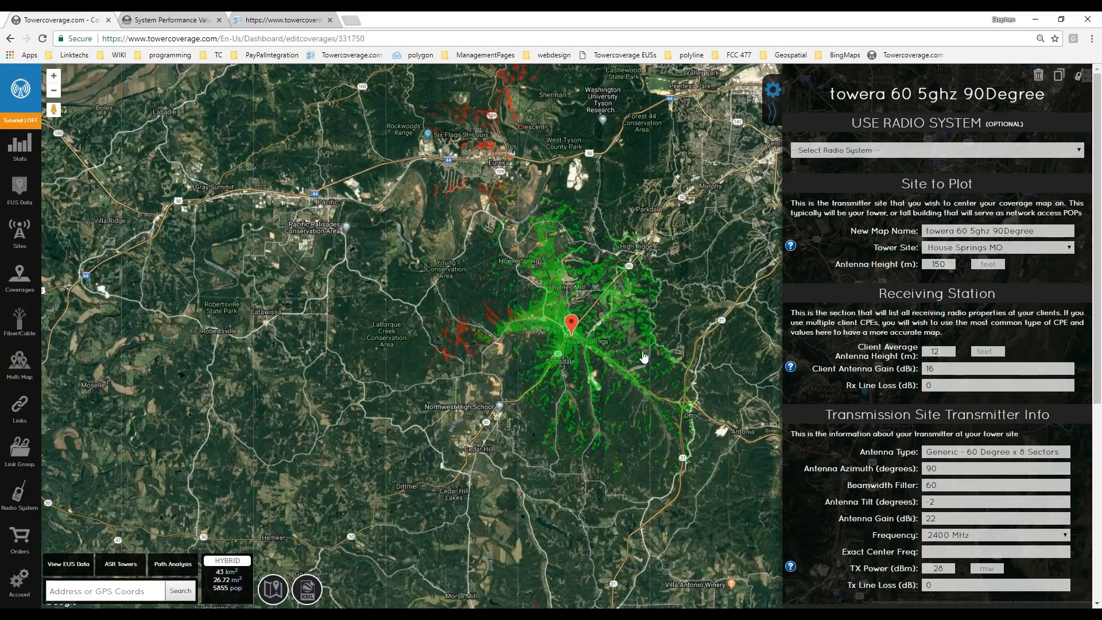
pyautogui.moveTo(631, 383)
pyautogui.mouseDown()
pyautogui.moveTo(478, 367)
pyautogui.moveTo(472, 381)
pyautogui.mouseUp()
pyautogui.scroll(1, 379, 325)
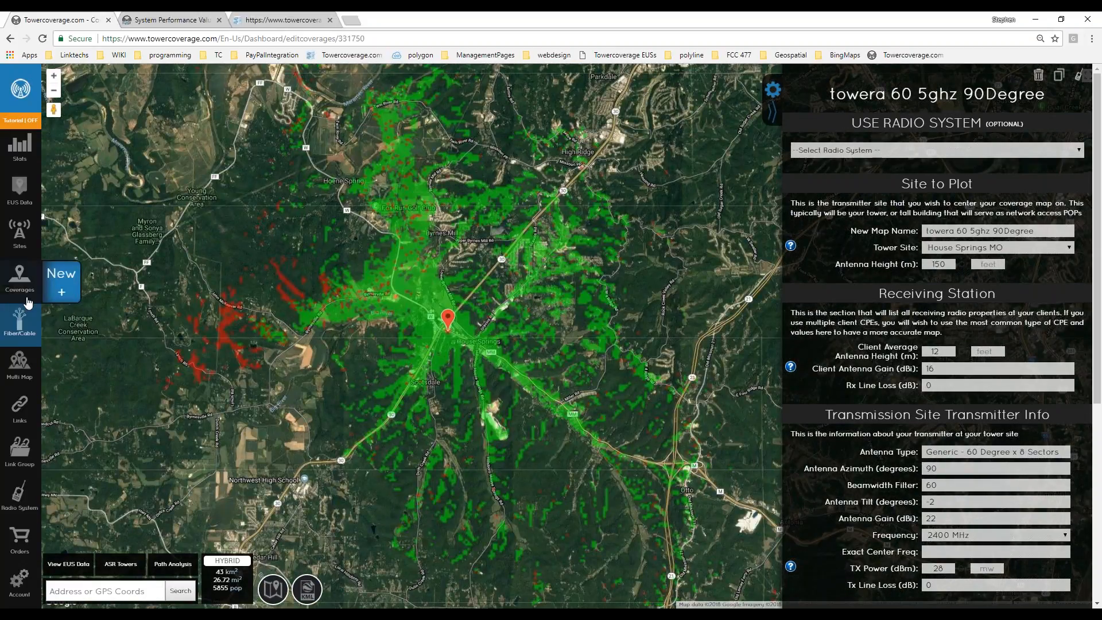
pyautogui.click(19, 278)
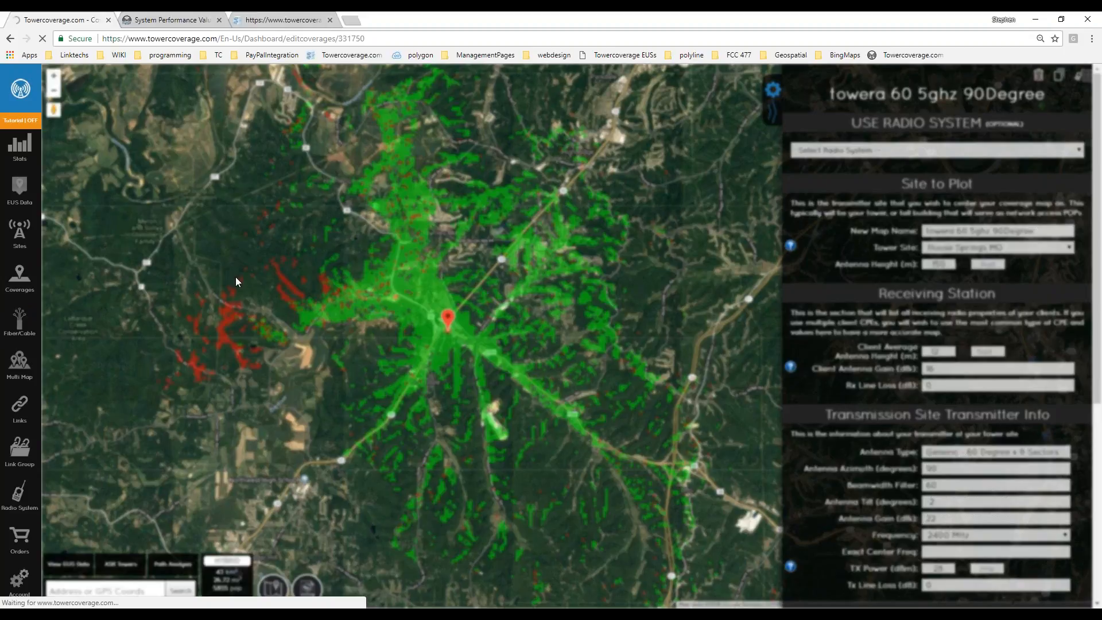
pyautogui.moveTo(12, 273)
pyautogui.click(19, 288)
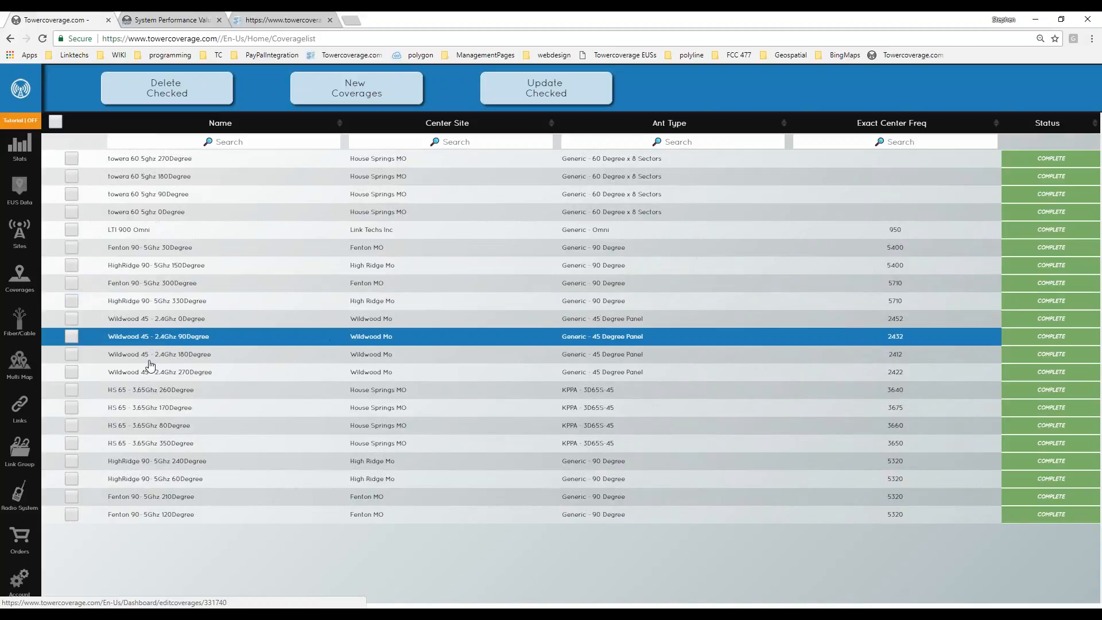
pyautogui.click(151, 412)
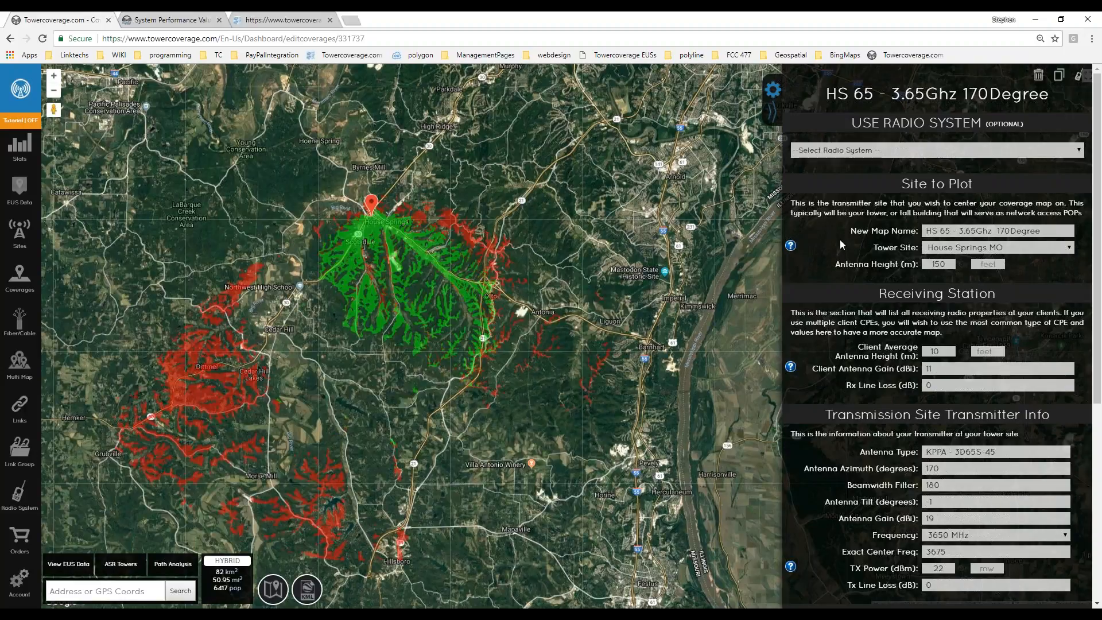
pyautogui.scroll(-5, 939, 469)
pyautogui.scroll(5, 939, 469)
pyautogui.scroll(-5, 917, 423)
pyautogui.scroll(4, 917, 423)
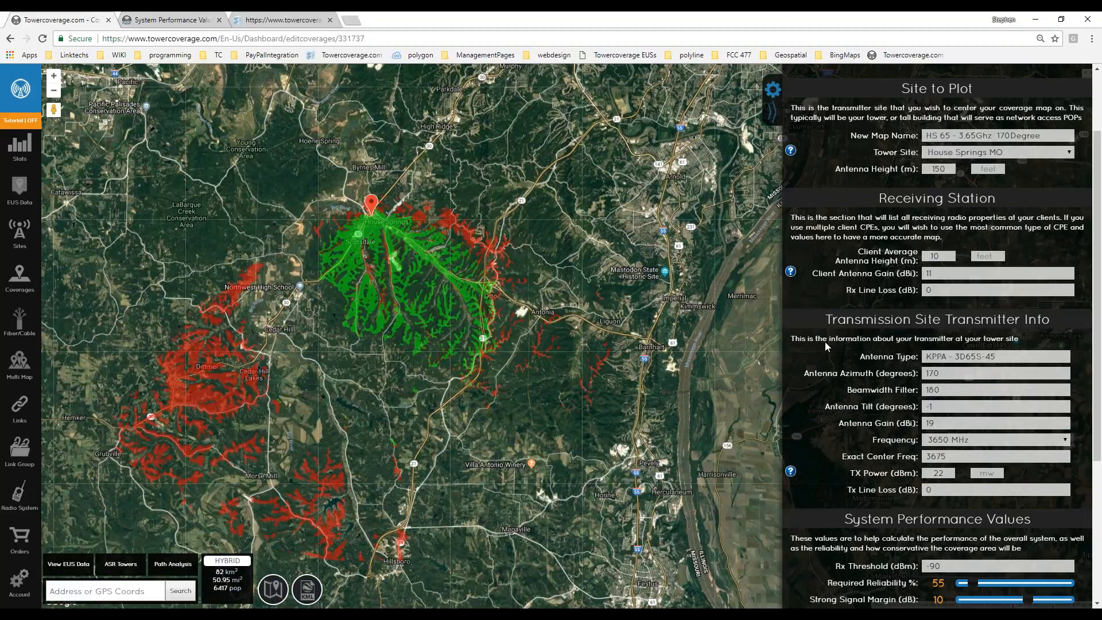
pyautogui.scroll(2, 825, 342)
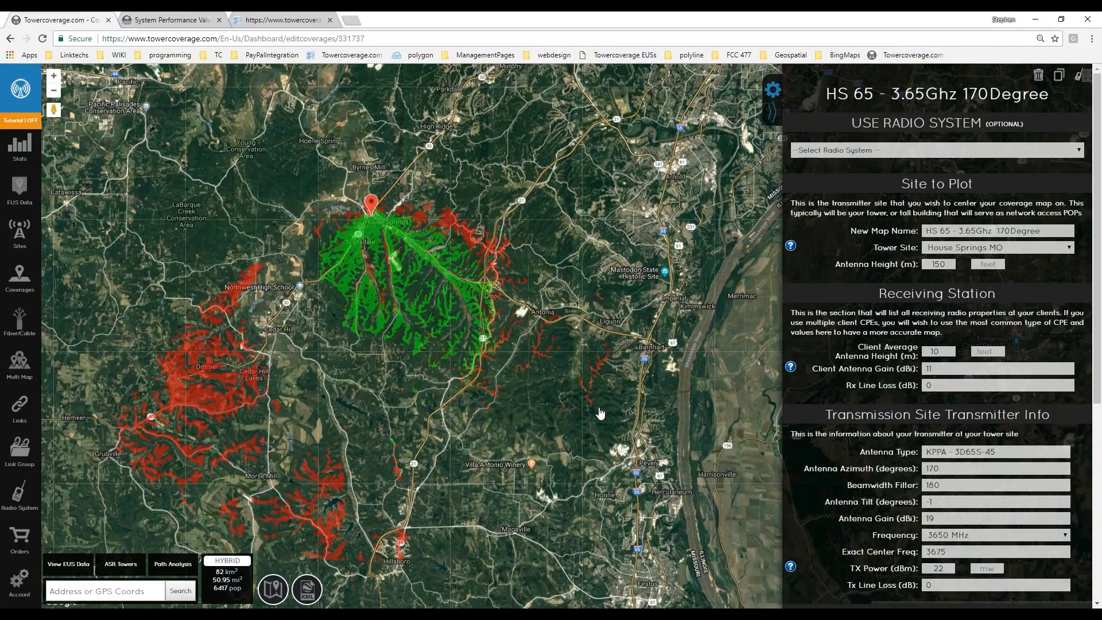
# Turn on the Population map-data layer, raise its opacity to 0.85, and pan around the tower.
pyautogui.moveTo(599, 413); pyautogui.dragTo(610, 350)
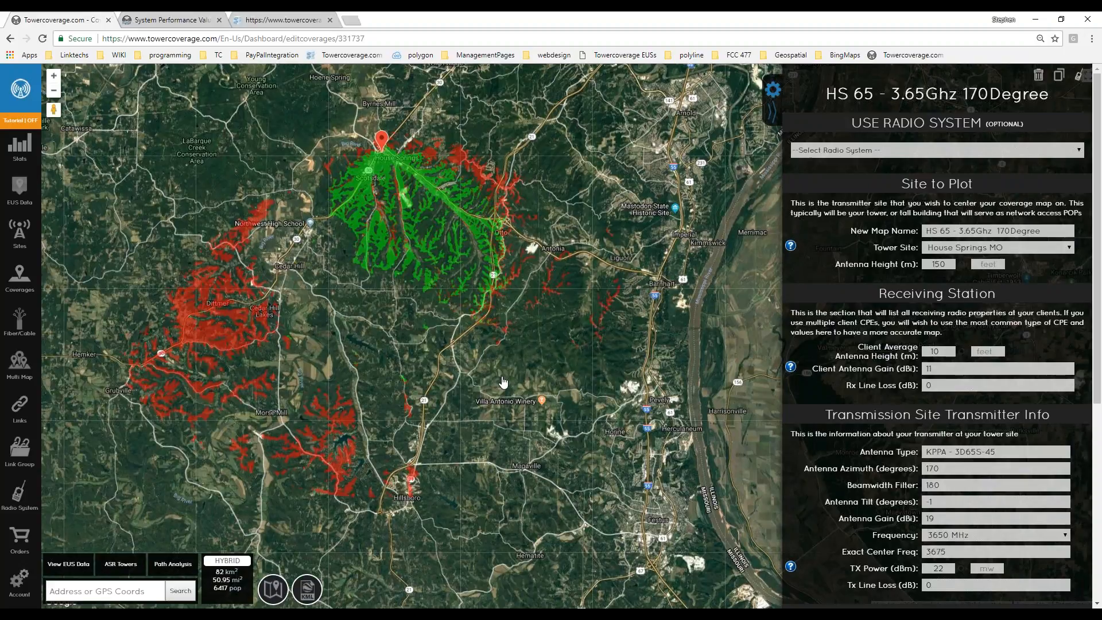
pyautogui.click(306, 599)
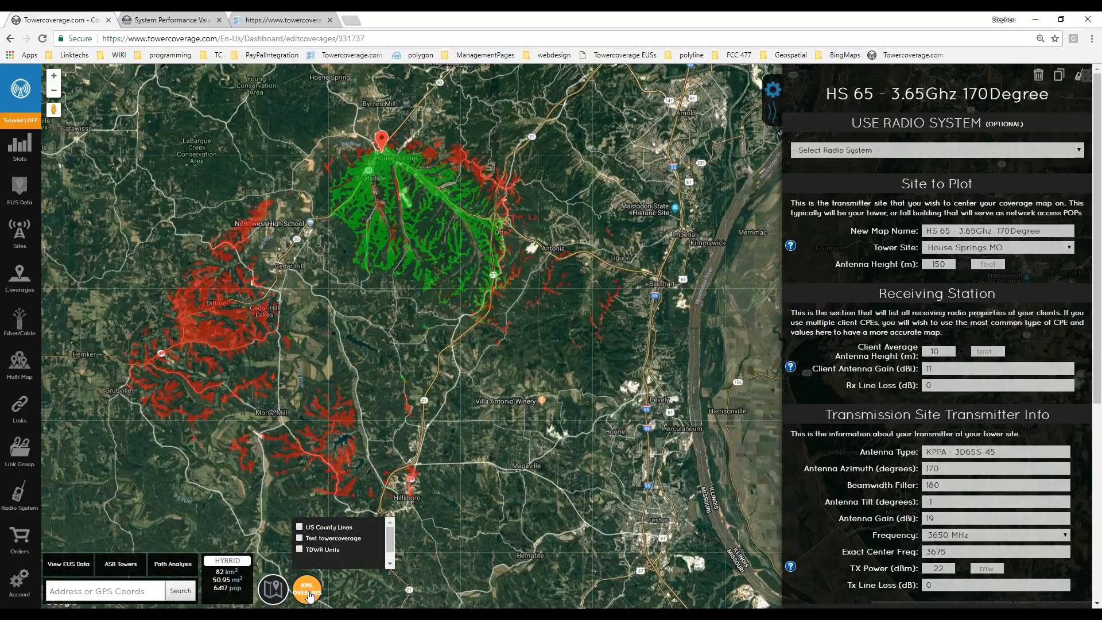
pyautogui.click(288, 592)
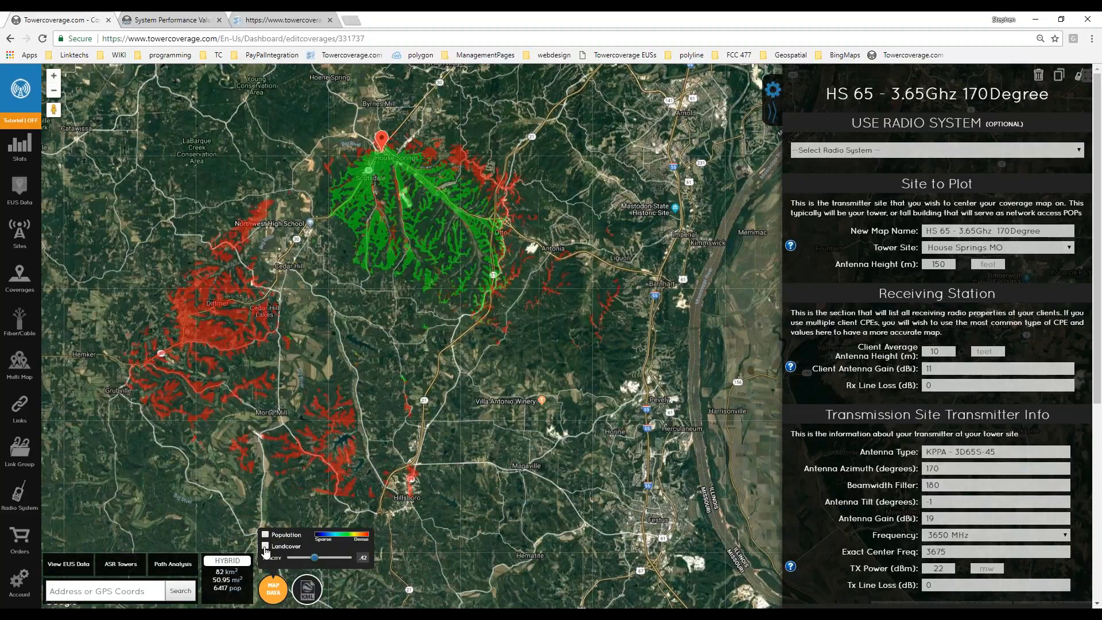
pyautogui.click(265, 536)
pyautogui.moveTo(316, 559); pyautogui.dragTo(343, 561)
pyautogui.moveTo(360, 367); pyautogui.dragTo(374, 499)
pyautogui.moveTo(467, 284); pyautogui.dragTo(537, 285)
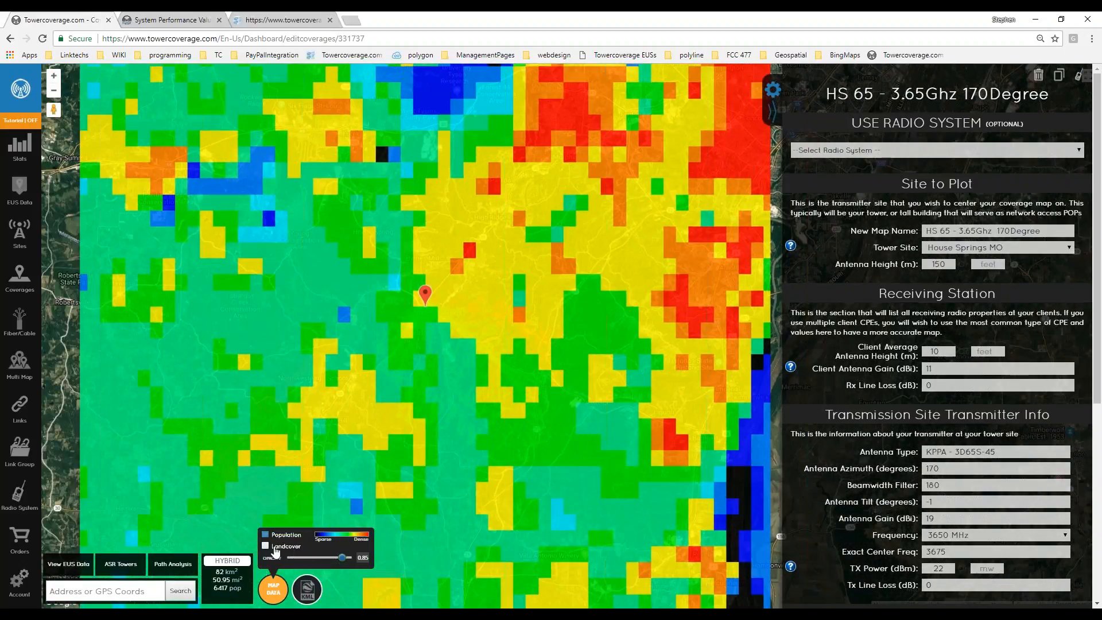
# Swap Population for the Landcover layer and pan and zoom to the large pink land-cover patch.
pyautogui.click(265, 536)
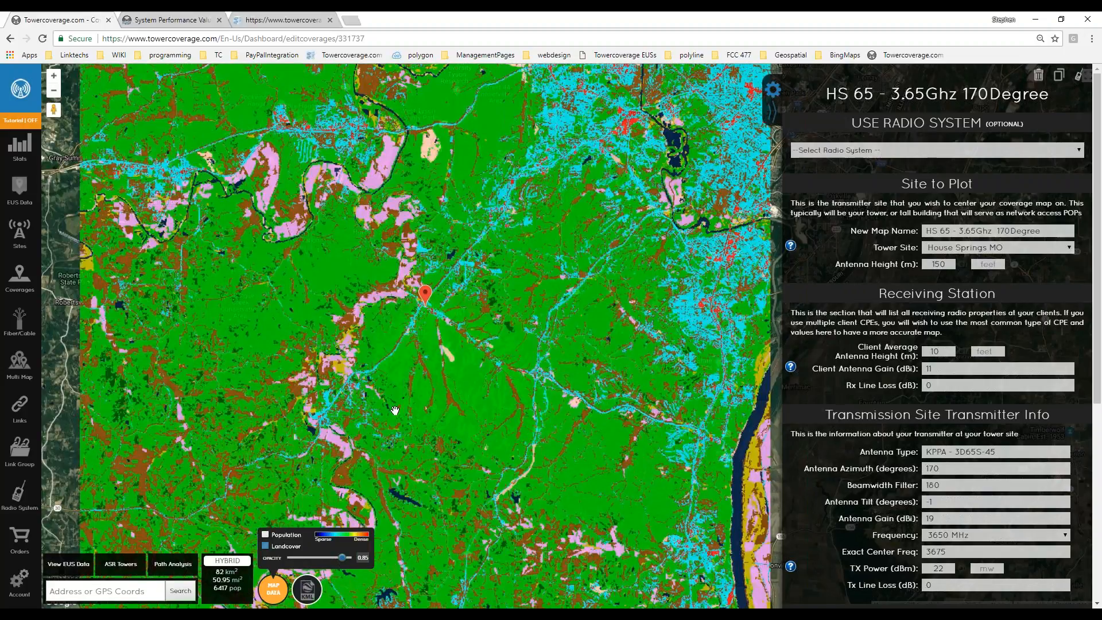
pyautogui.moveTo(398, 341); pyautogui.dragTo(431, 297)
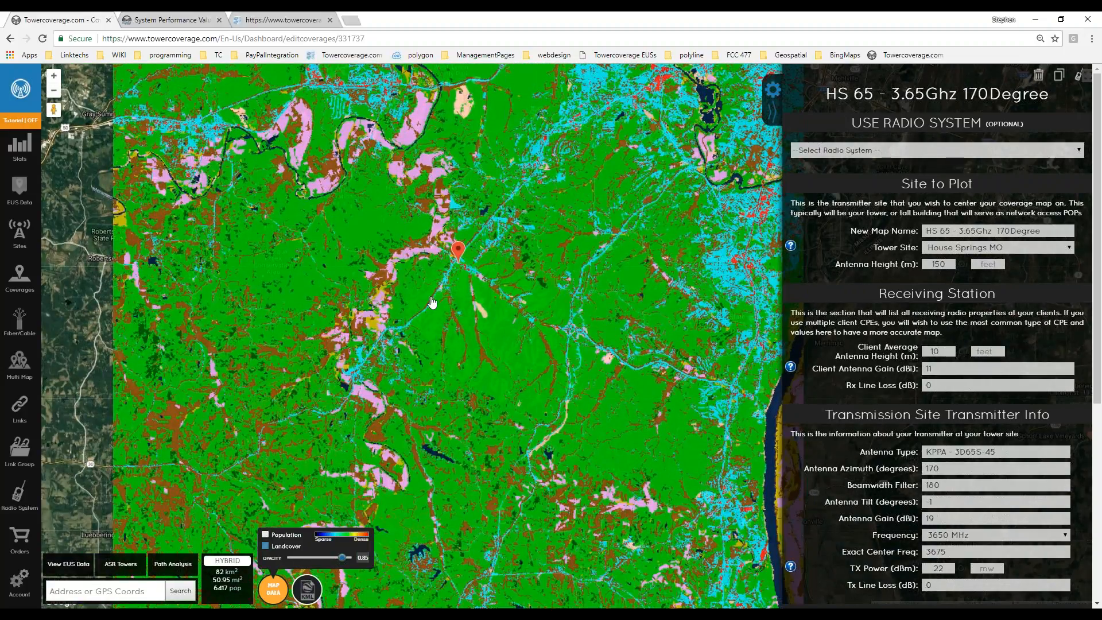
pyautogui.scroll(3, 419, 393)
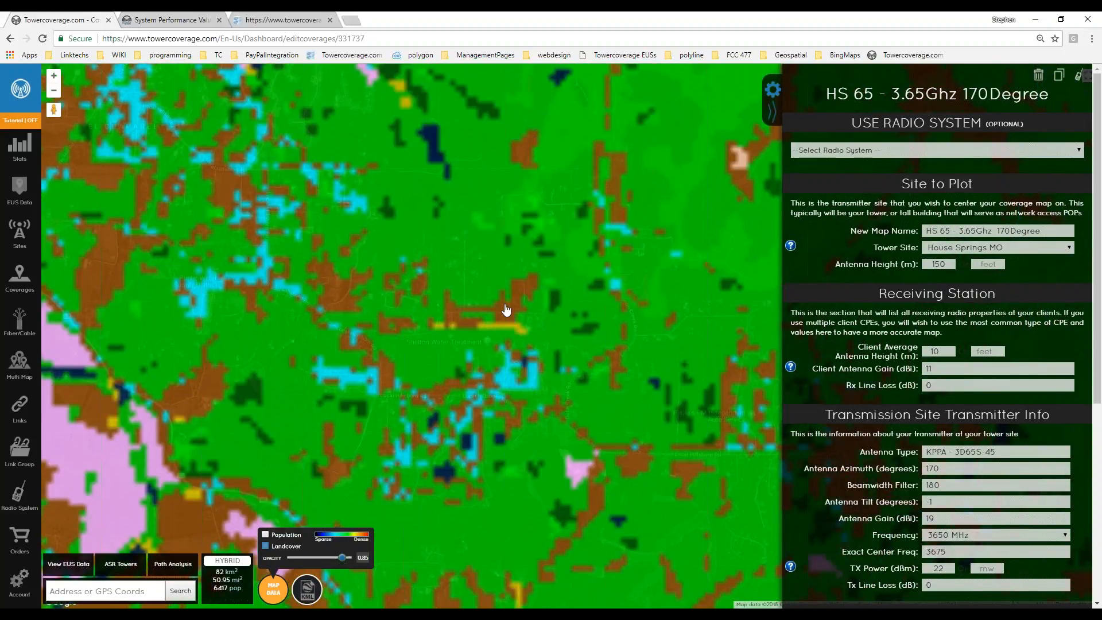
pyautogui.moveTo(550, 354); pyautogui.dragTo(411, 354)
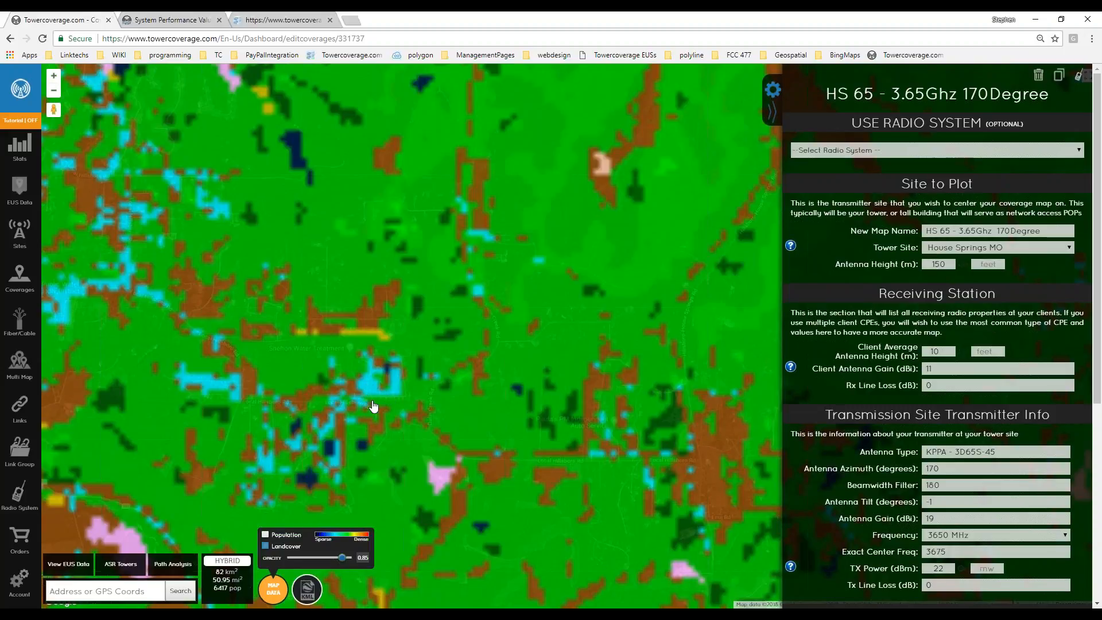
pyautogui.scroll(-3, 391, 308)
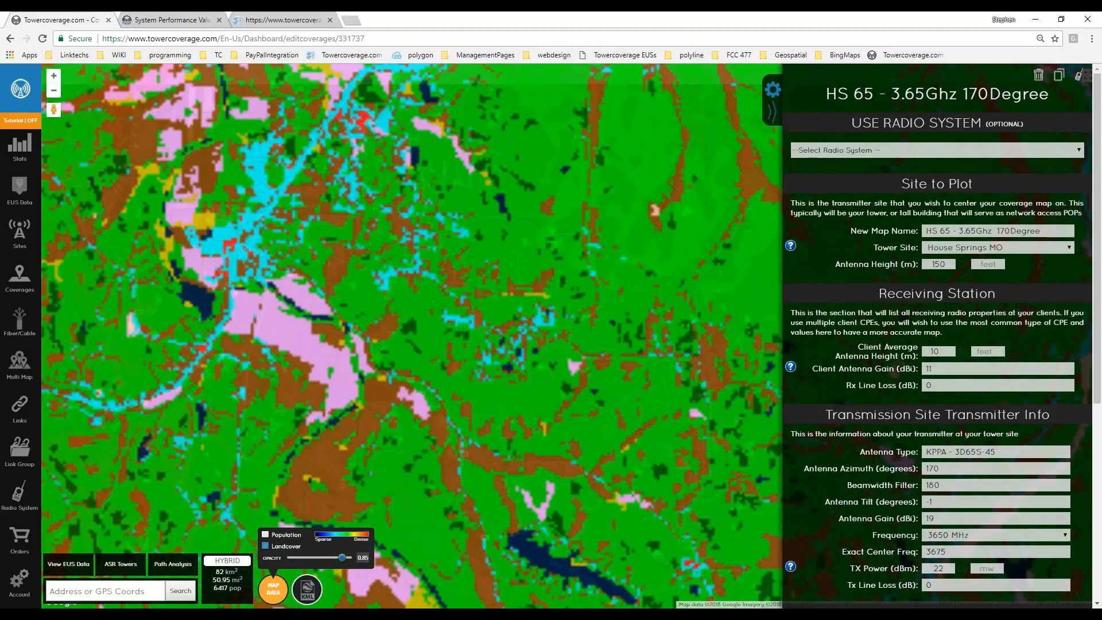
pyautogui.scroll(2, 265, 237)
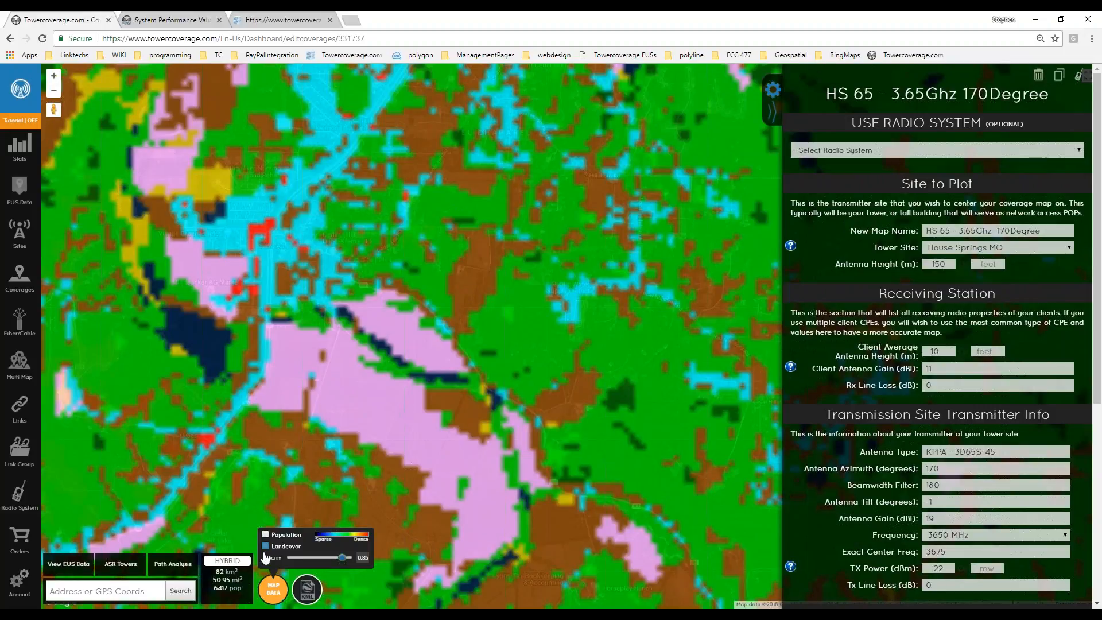
pyautogui.scroll(2, 381, 406)
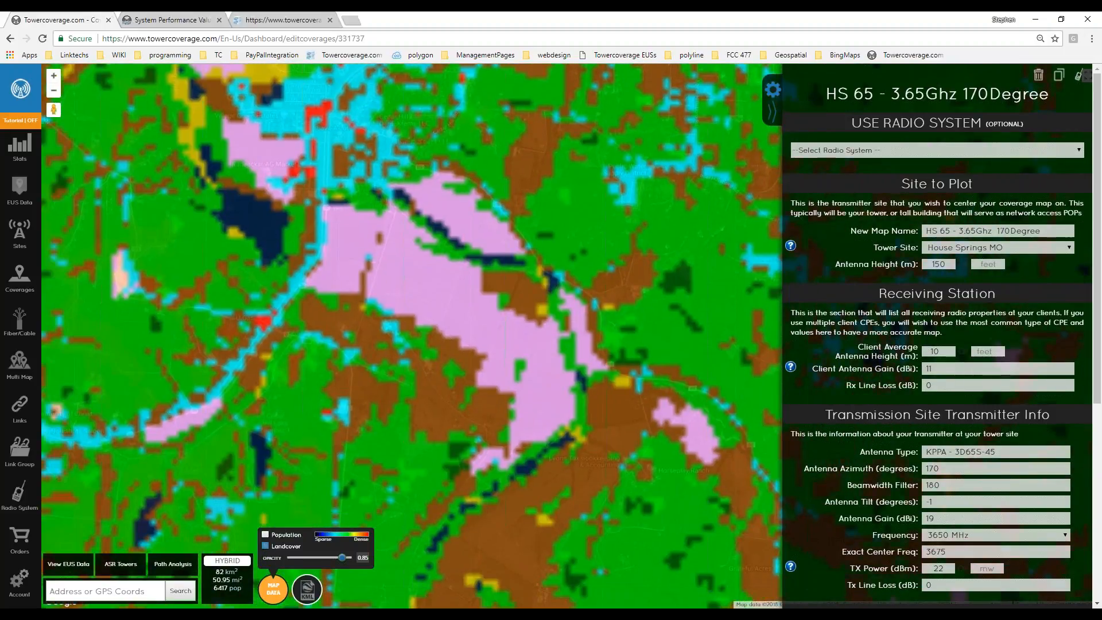
pyautogui.moveTo(592, 399); pyautogui.dragTo(381, 372)
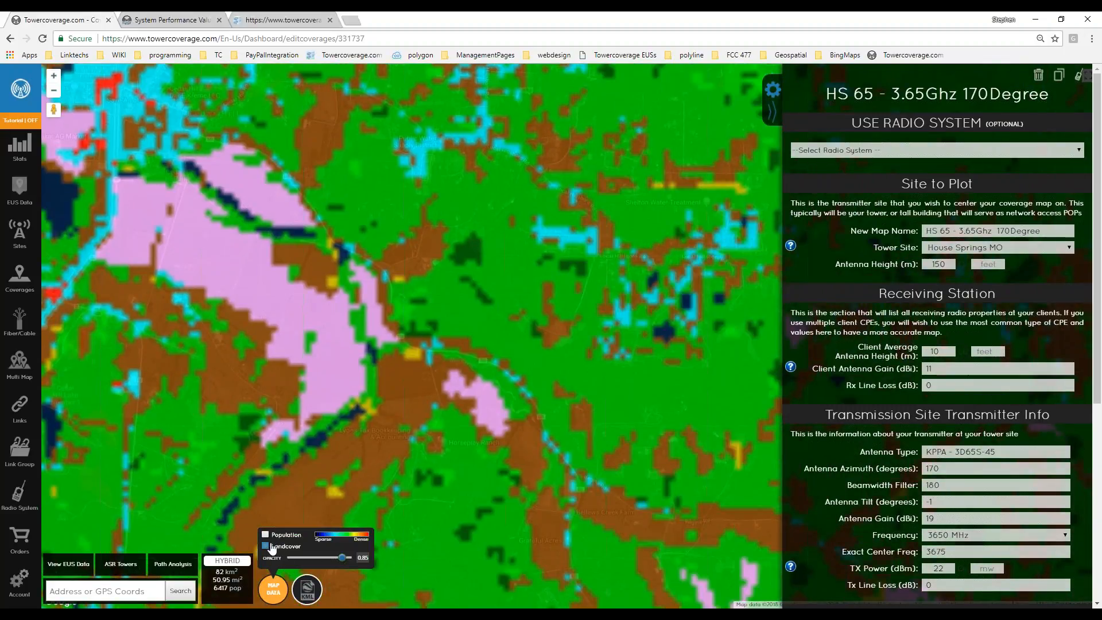
# Turn off Landcover and switch the base map from Hybrid to Roadmap.
pyautogui.click(265, 545)
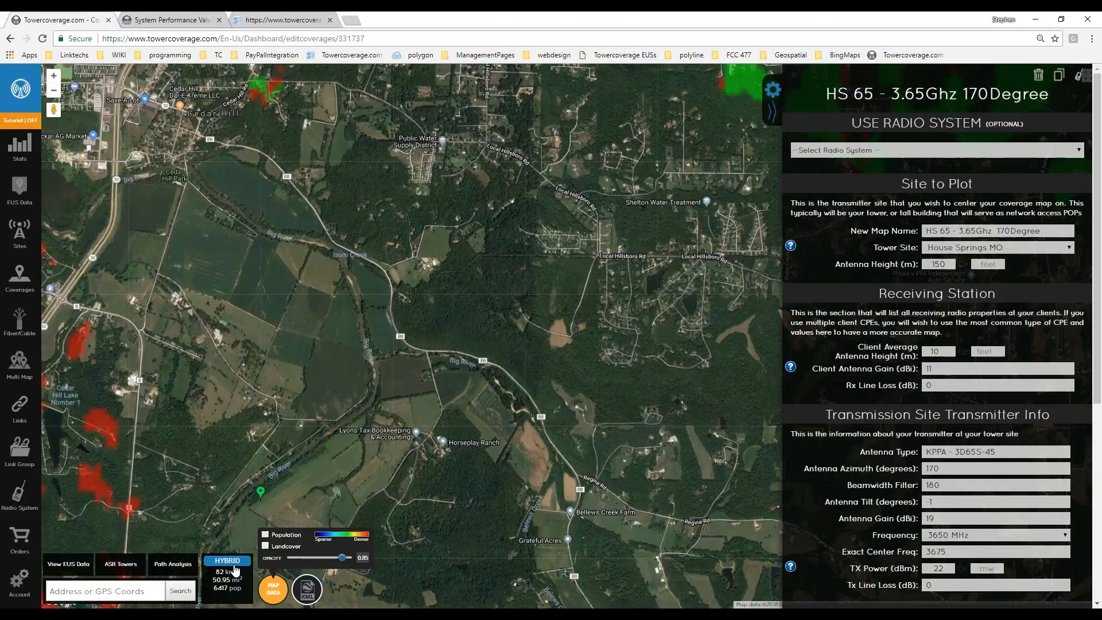
pyautogui.moveTo(228, 560)
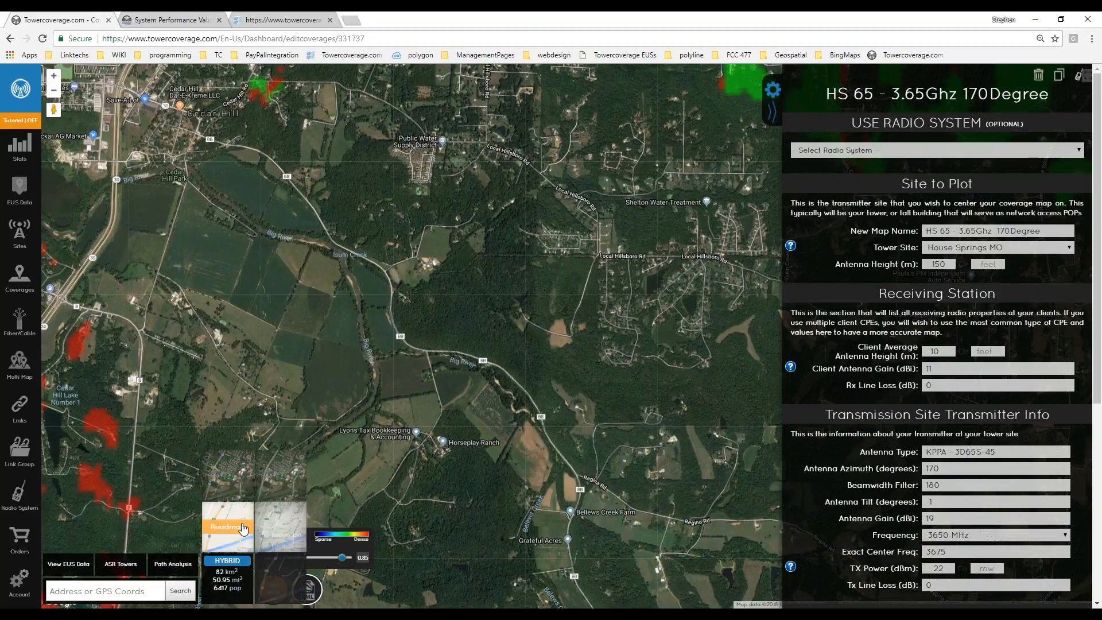
pyautogui.click(227, 526)
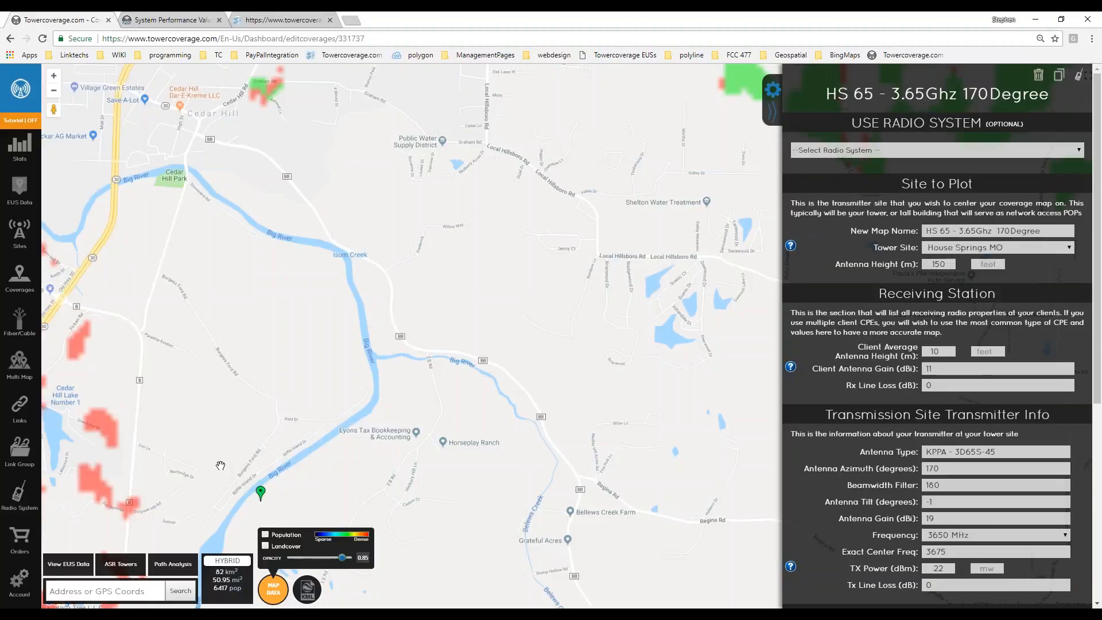
# Zoom out to the tower's coverage fan and drop the client point inside the green area.
pyautogui.scroll(-1, 220, 465)
pyautogui.moveTo(218, 447); pyautogui.dragTo(462, 400)
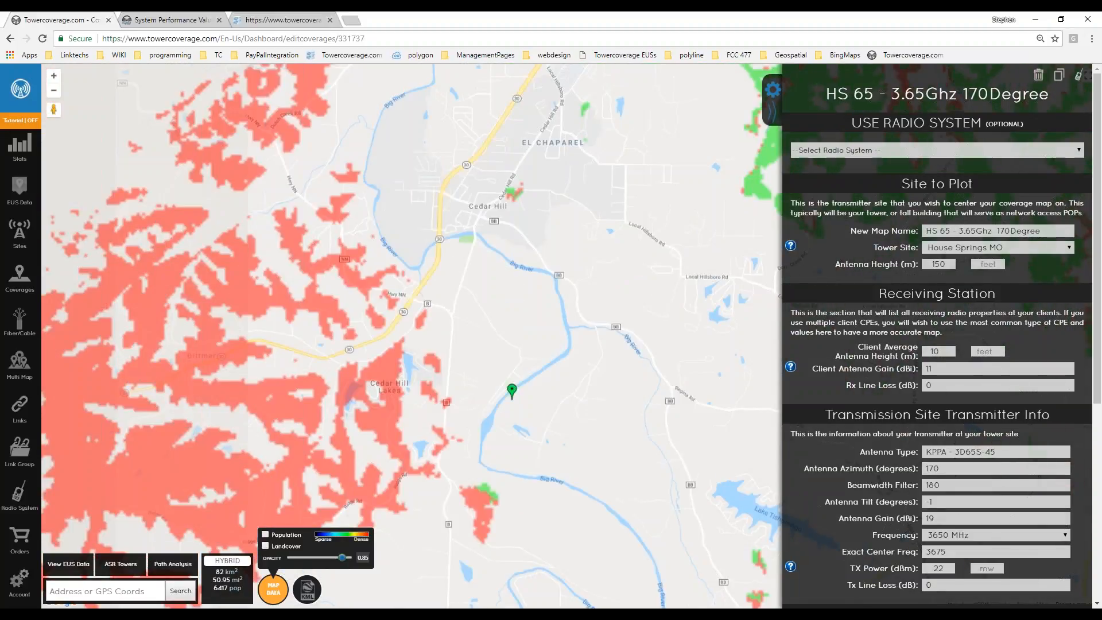
pyautogui.moveTo(338, 351); pyautogui.dragTo(212, 400)
pyautogui.scroll(-1, 337, 395)
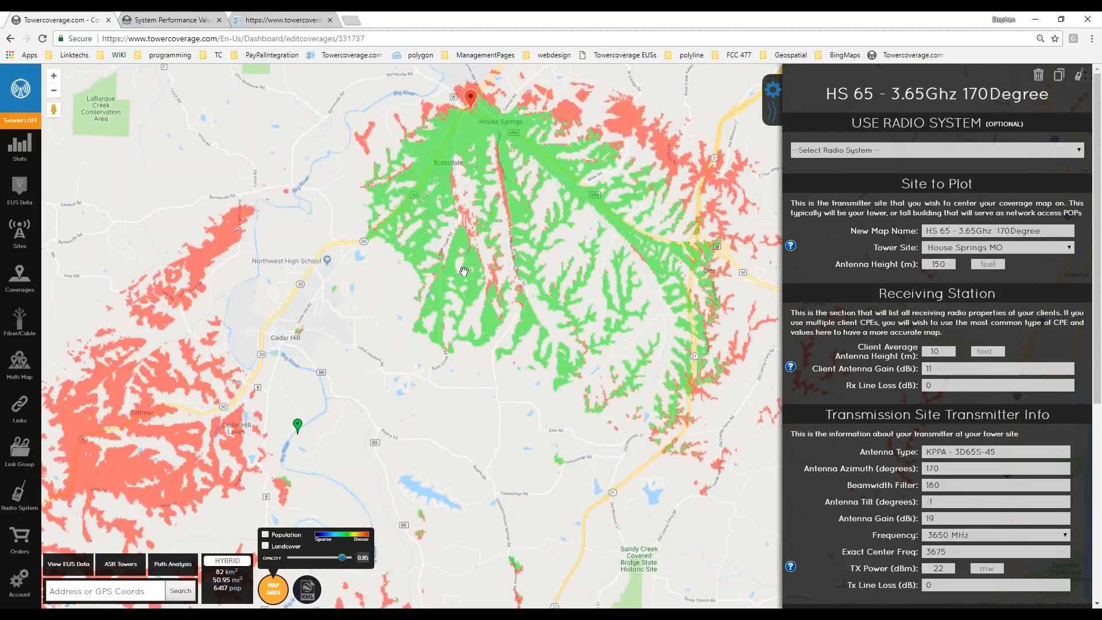
pyautogui.click(470, 272)
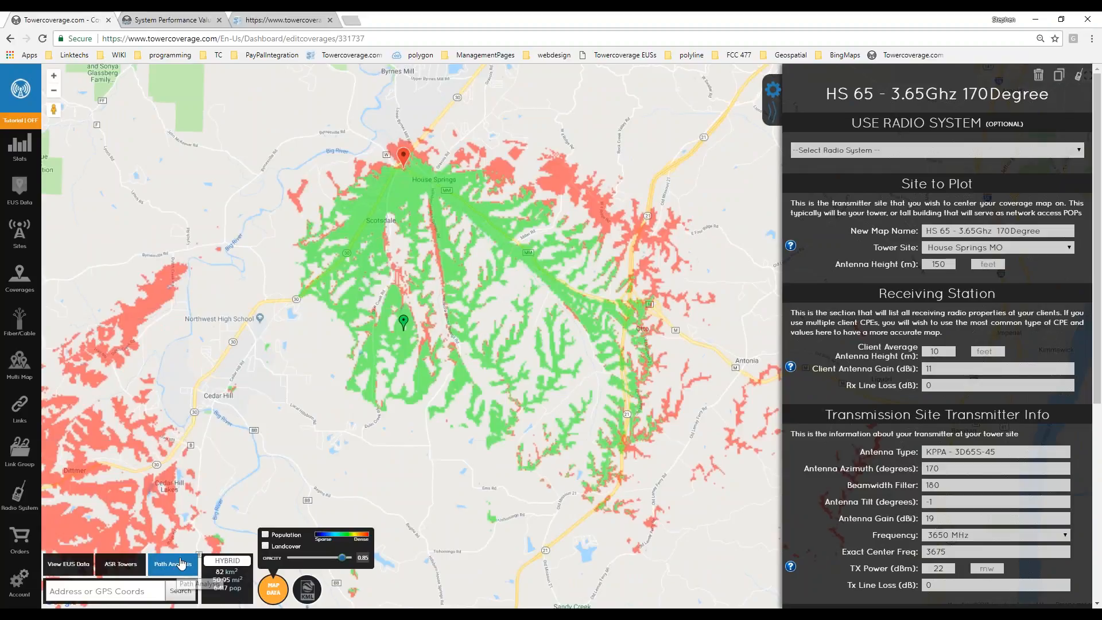
# Run an unsaved path analysis from HS 65 with blank link and site names, showing -86.9 dBm over 4.672 km.
pyautogui.click(177, 567)
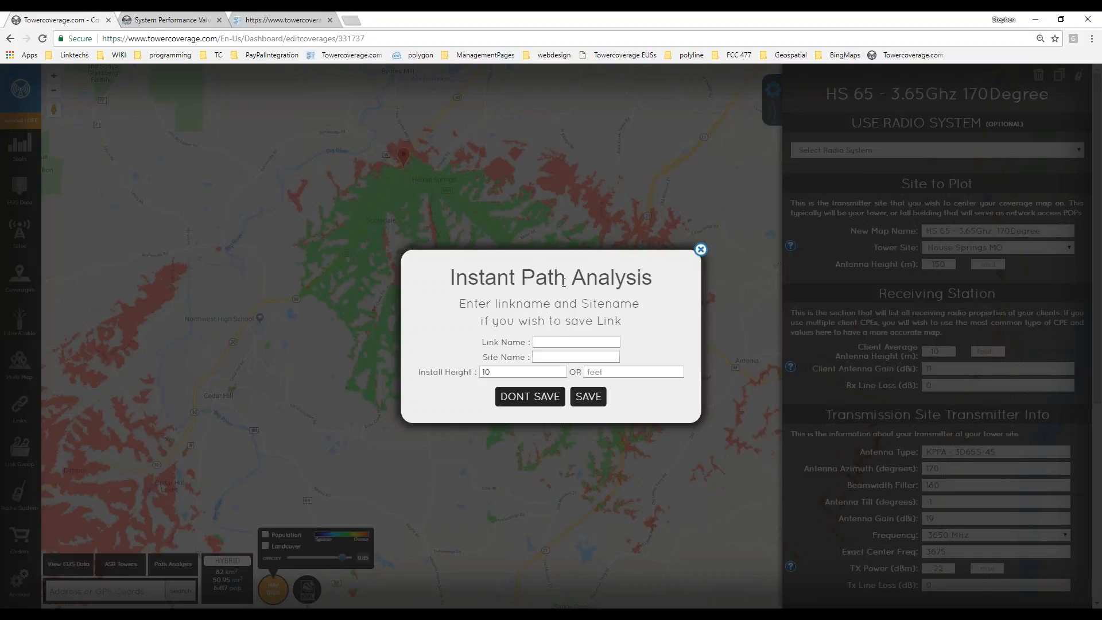
pyautogui.click(560, 340)
pyautogui.click(545, 357)
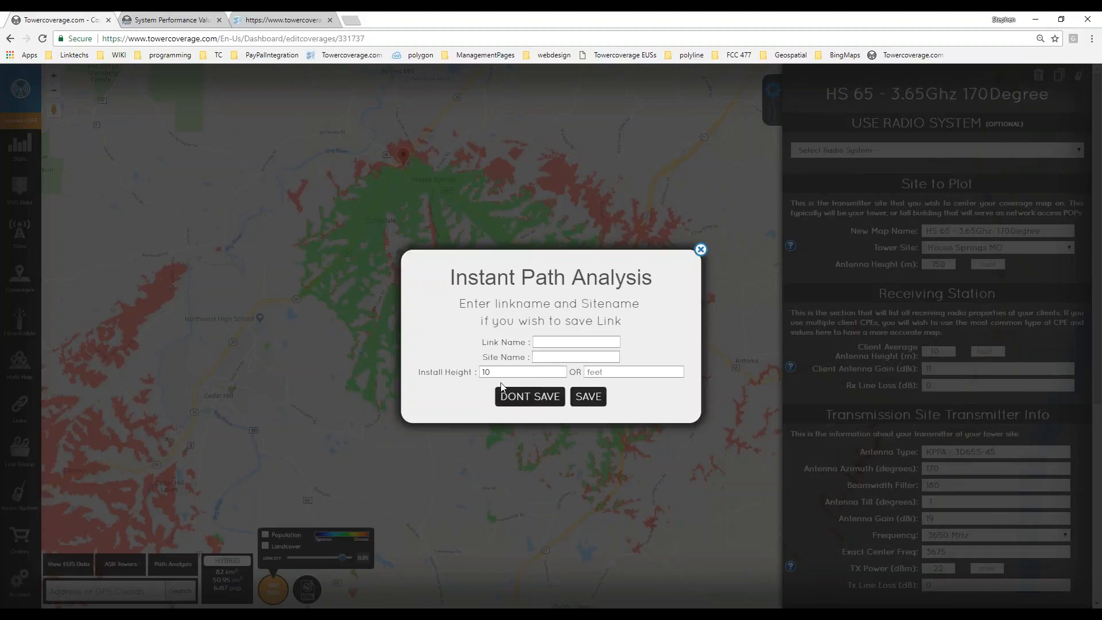
pyautogui.click(542, 398)
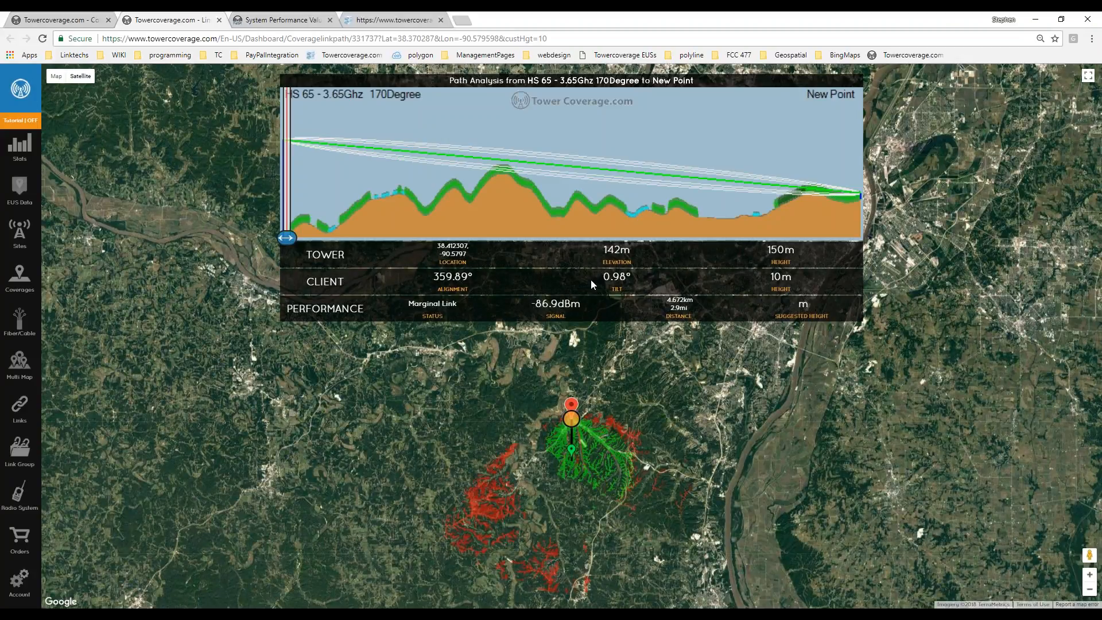
# Slide the HS 65 profile marker to mid-link to check terrain, zooming the satellite map around it.
pyautogui.scroll(2, 549, 400)
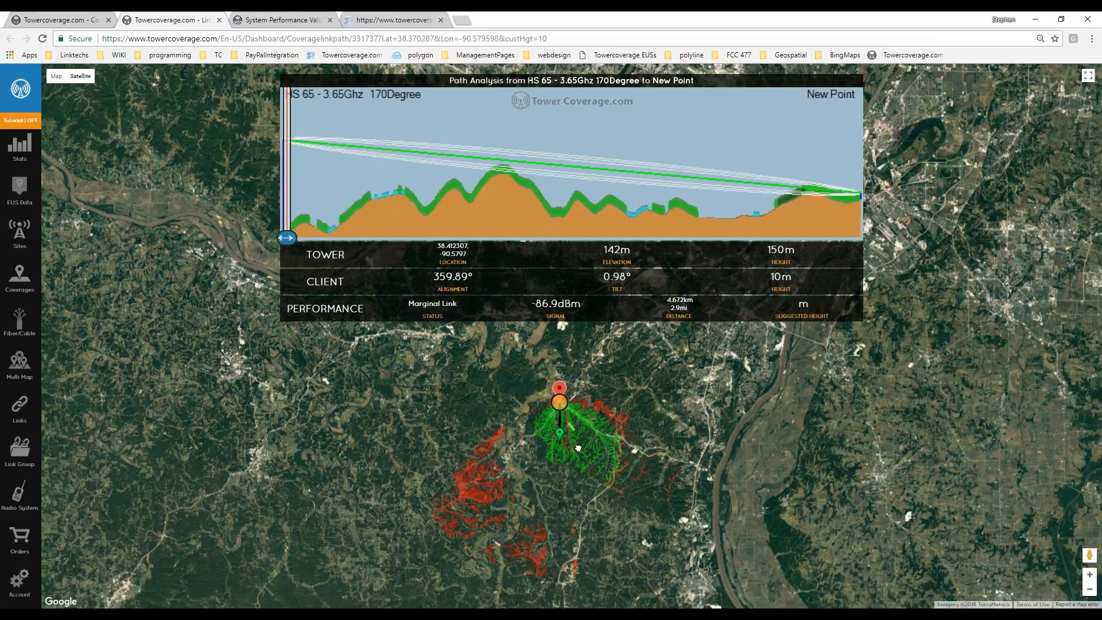
pyautogui.scroll(-2, 549, 400)
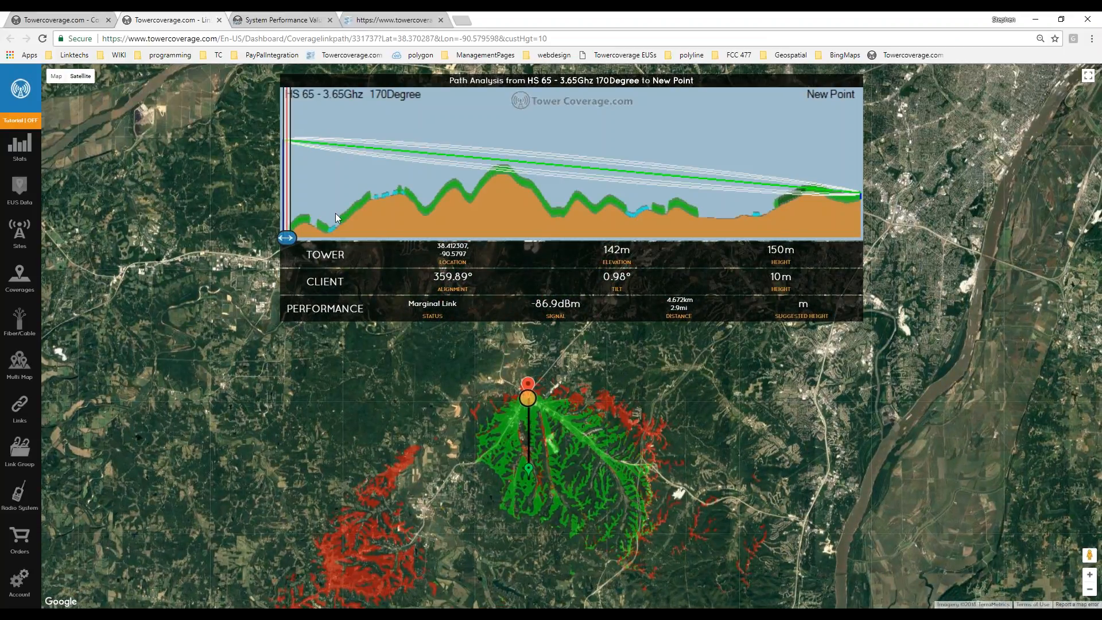
pyautogui.moveTo(331, 244); pyautogui.dragTo(510, 241)
pyautogui.moveTo(608, 238)
pyautogui.mouseDown()
pyautogui.moveTo(799, 240)
pyautogui.moveTo(563, 251)
pyautogui.mouseUp()
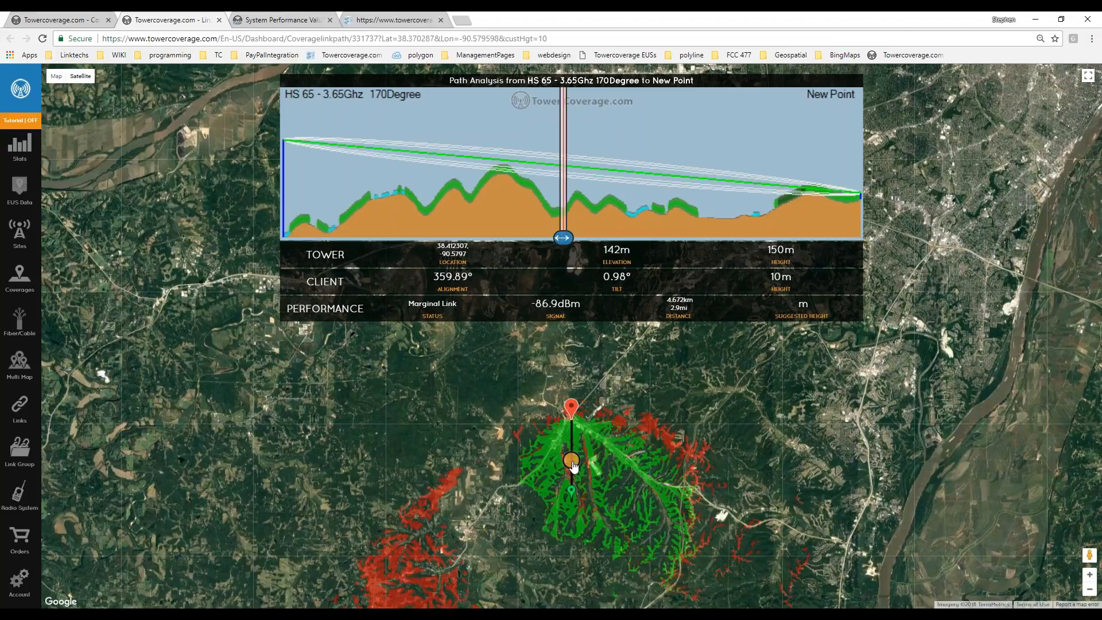
pyautogui.scroll(2, 572, 474)
pyautogui.scroll(-2, 570, 462)
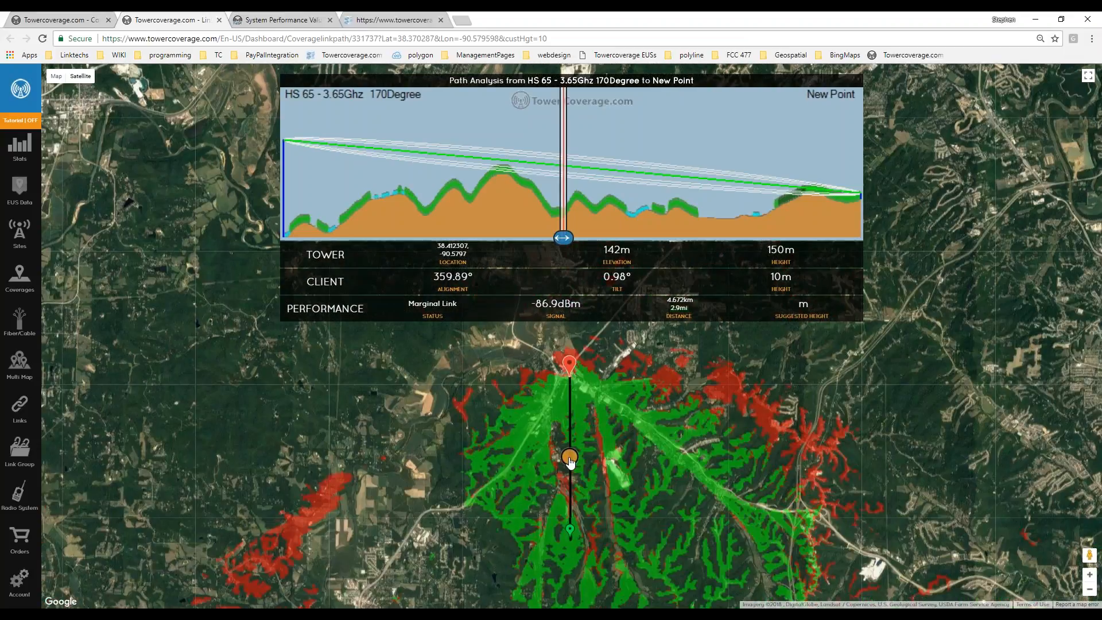
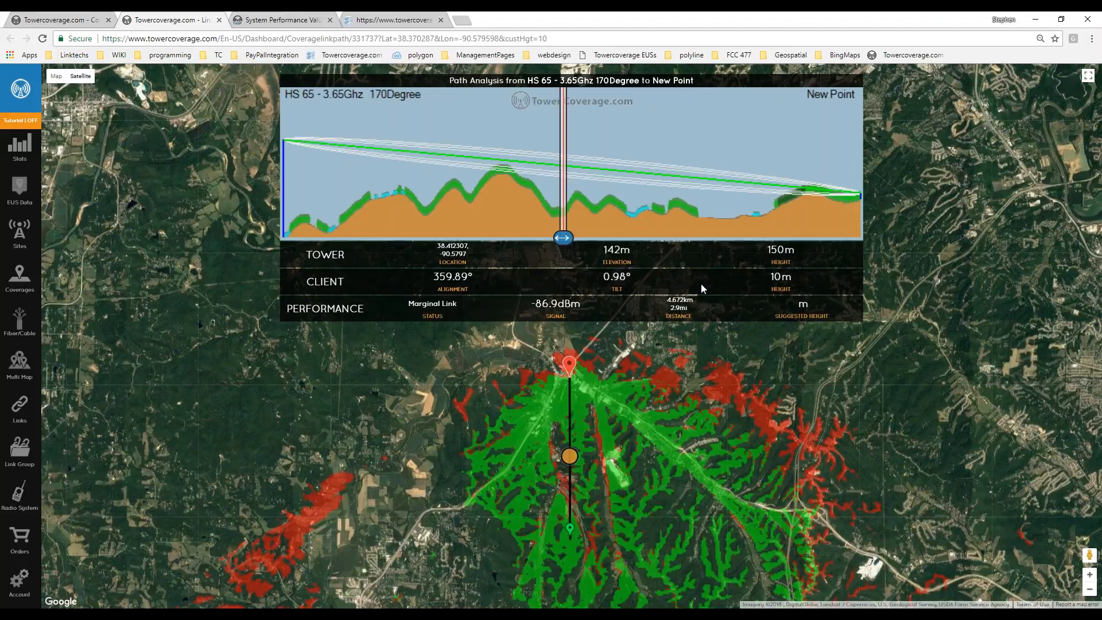
# Highlight the 10 m client height, Marginal Link status and -86.9 dBm, then return to HS 65's editor.
pyautogui.doubleClick(773, 278)
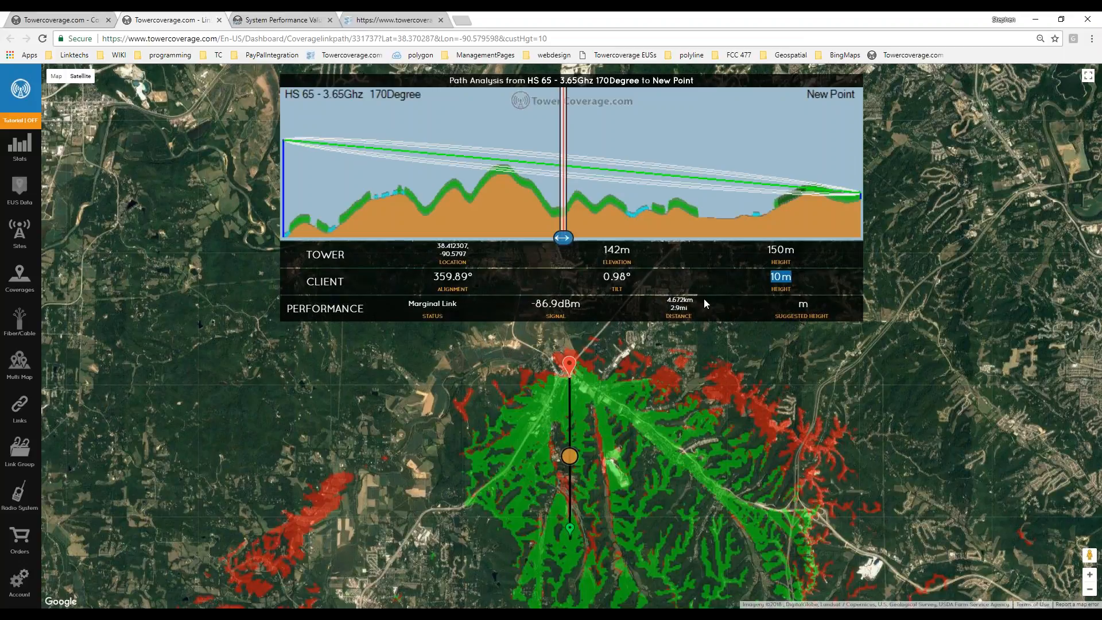
pyautogui.moveTo(553, 404); pyautogui.dragTo(518, 369)
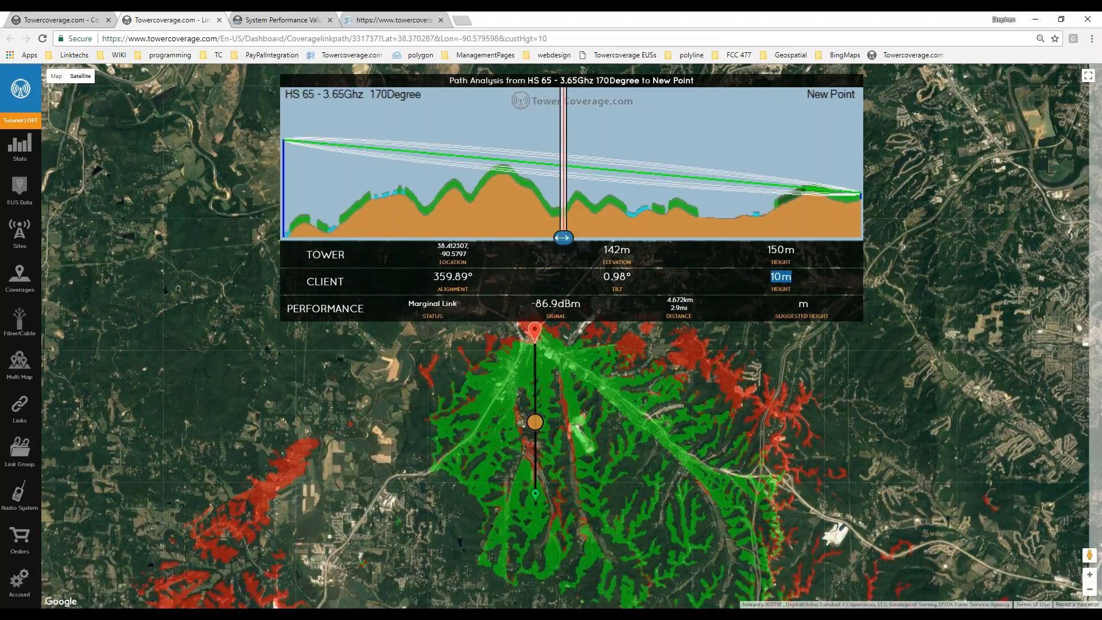
pyautogui.moveTo(412, 302); pyautogui.dragTo(457, 303)
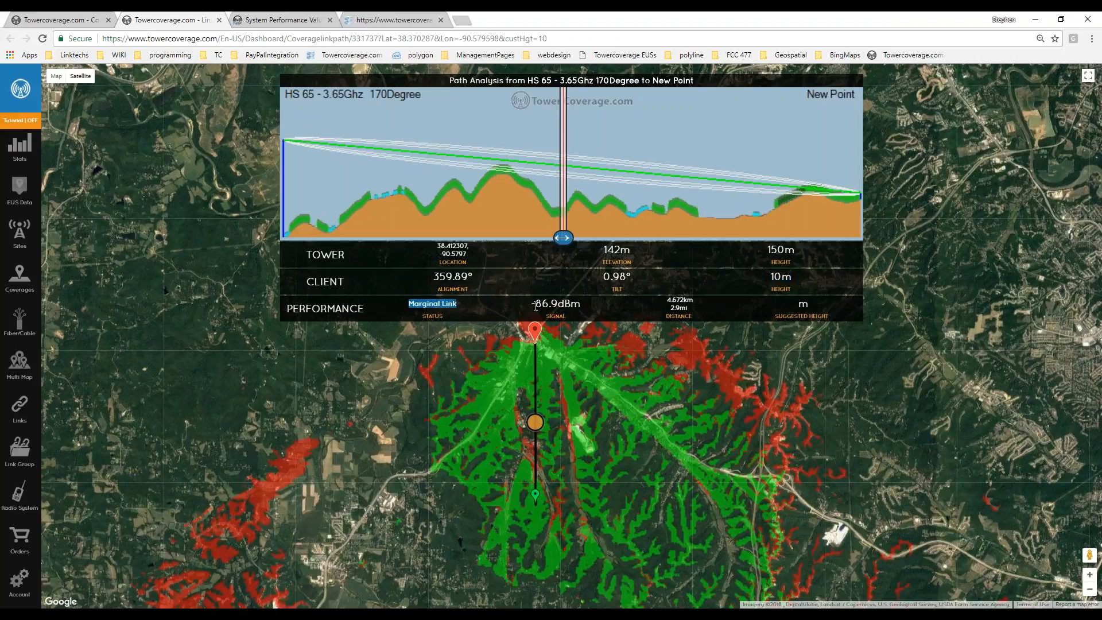
pyautogui.doubleClick(536, 304)
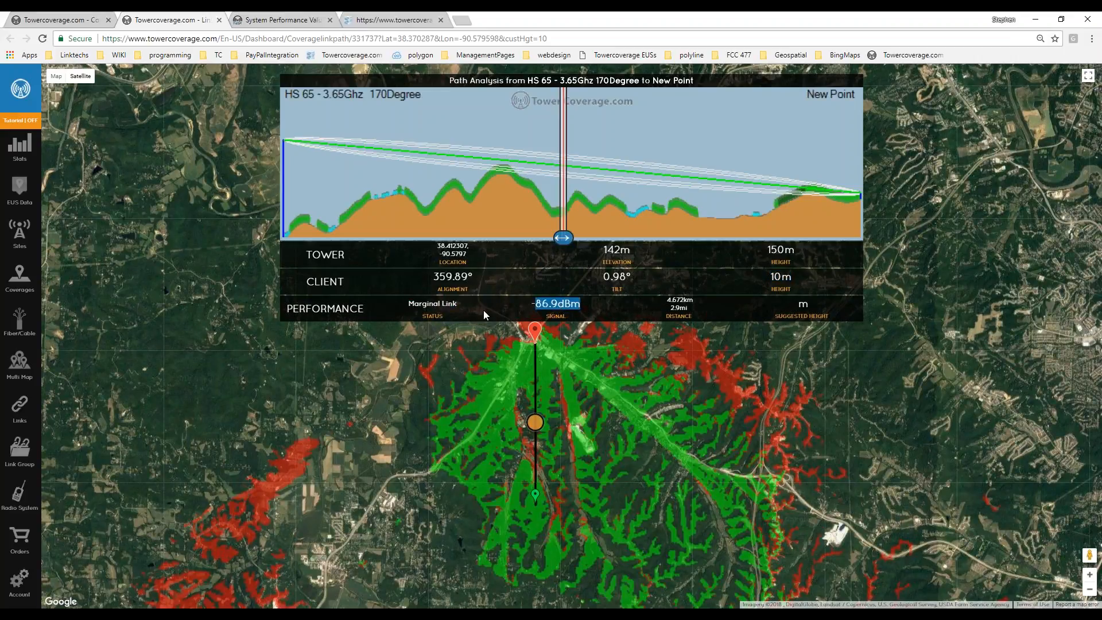
pyautogui.click(49, 21)
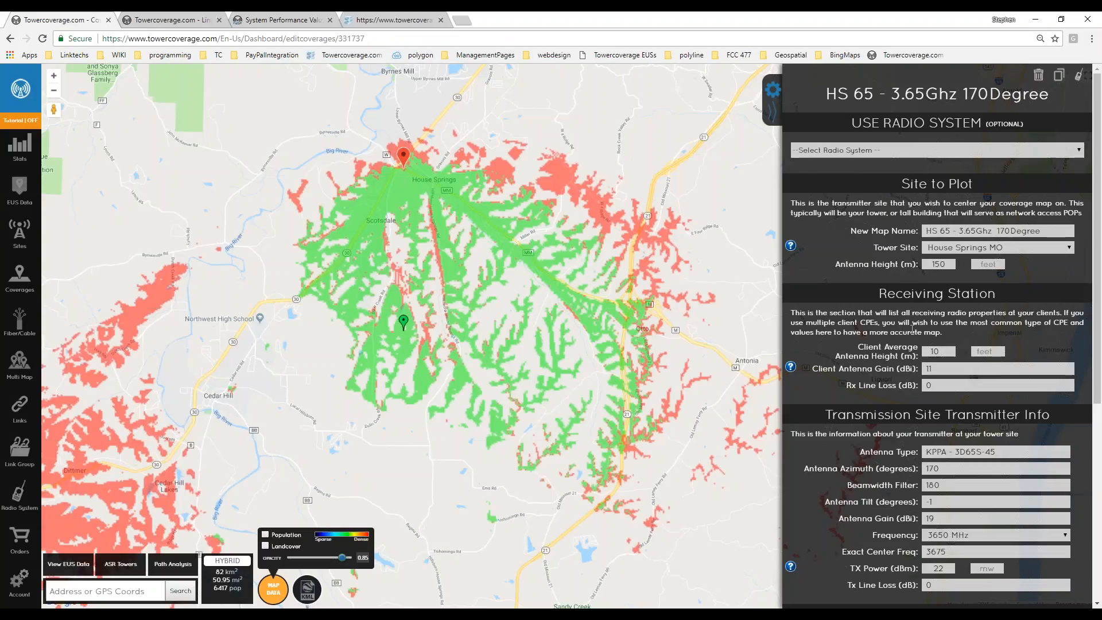
pyautogui.scroll(-5, 912, 330)
pyautogui.click(971, 372)
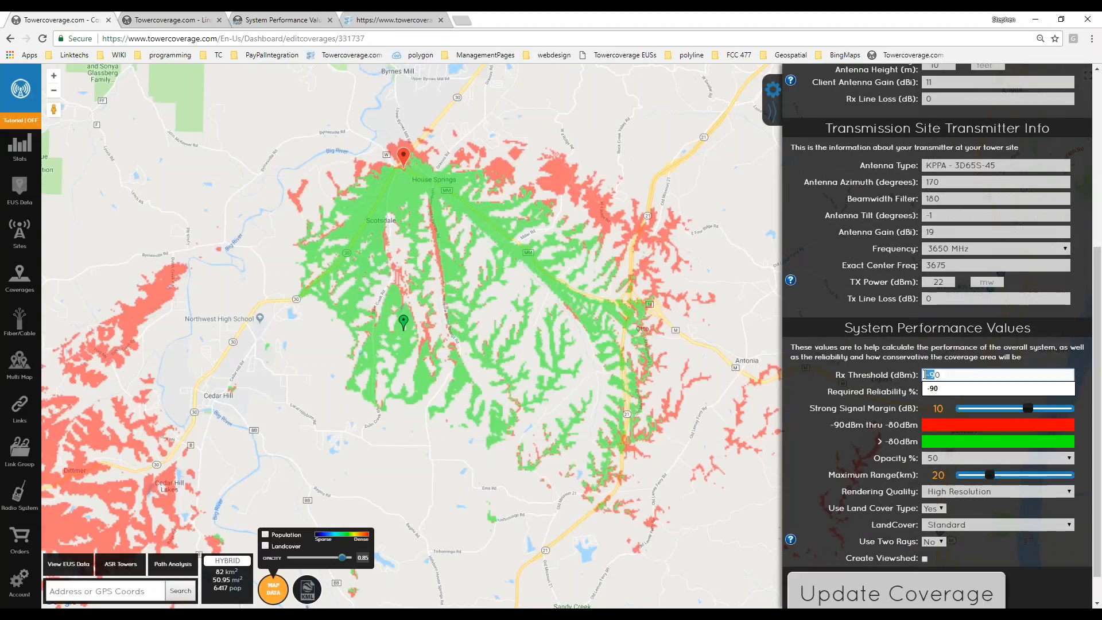
pyautogui.click(166, 21)
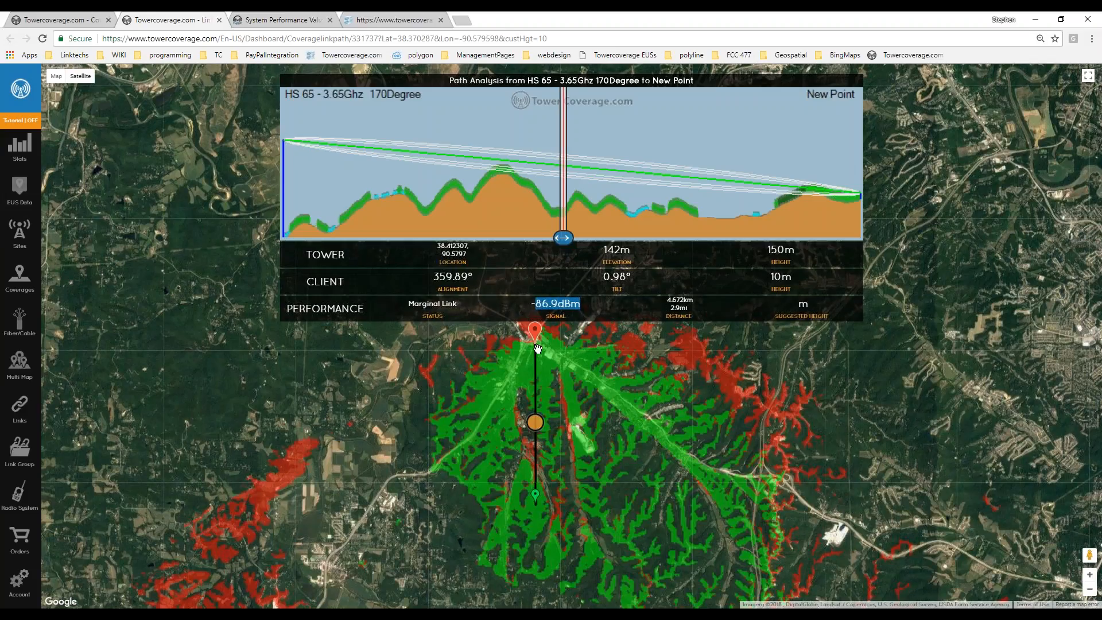
pyautogui.doubleClick(449, 304)
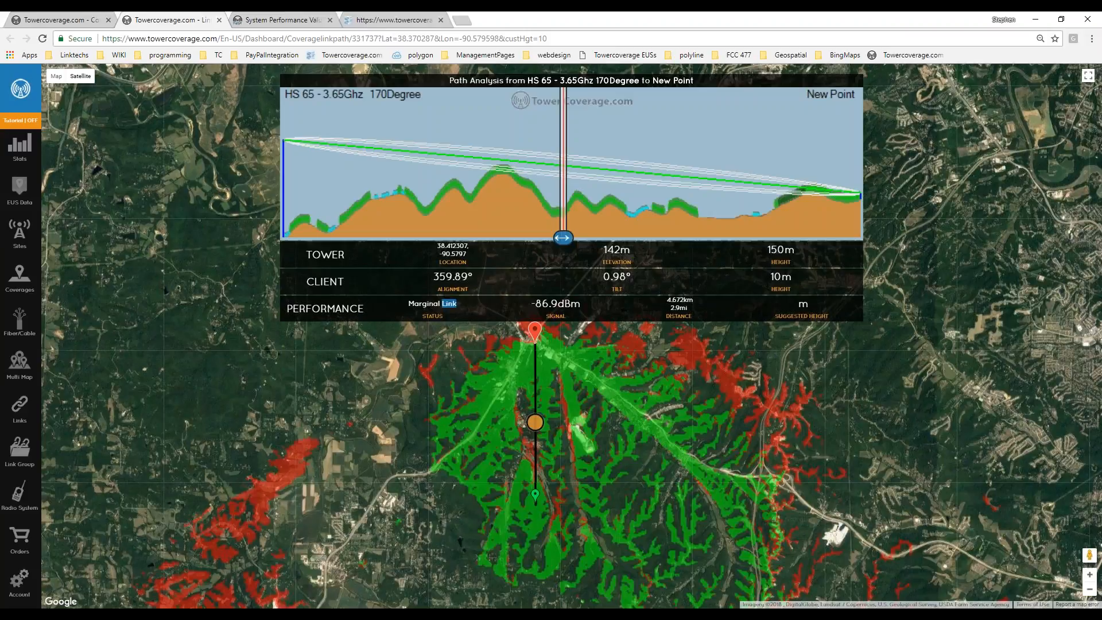
pyautogui.moveTo(685, 408); pyautogui.dragTo(615, 408)
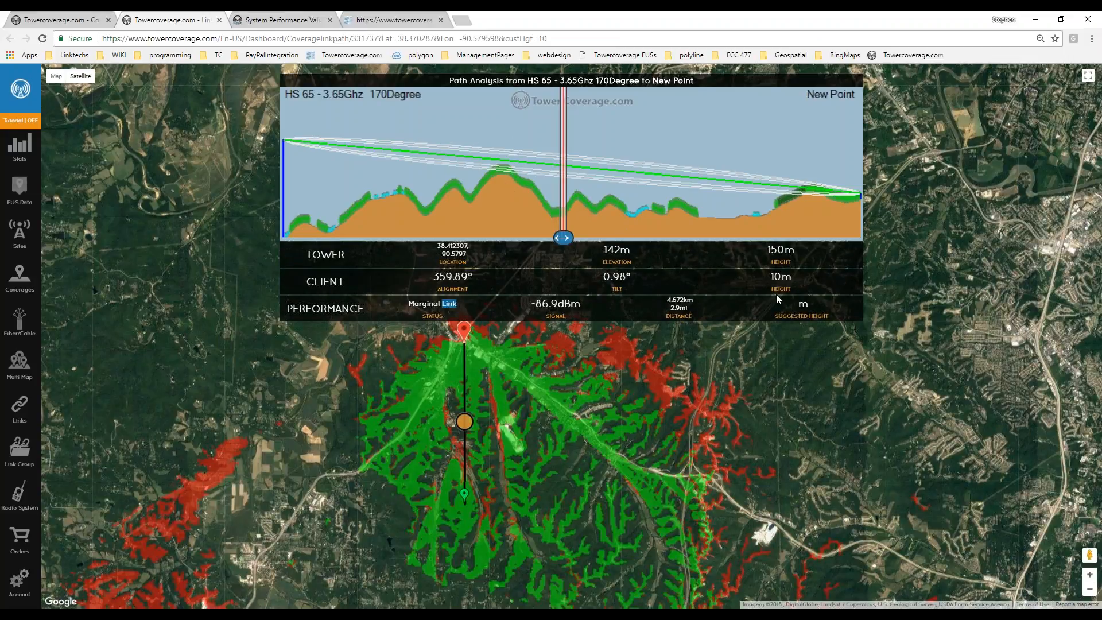
# Back on the coverage settings, display All EUS end-user data on the map.
pyautogui.click(74, 22)
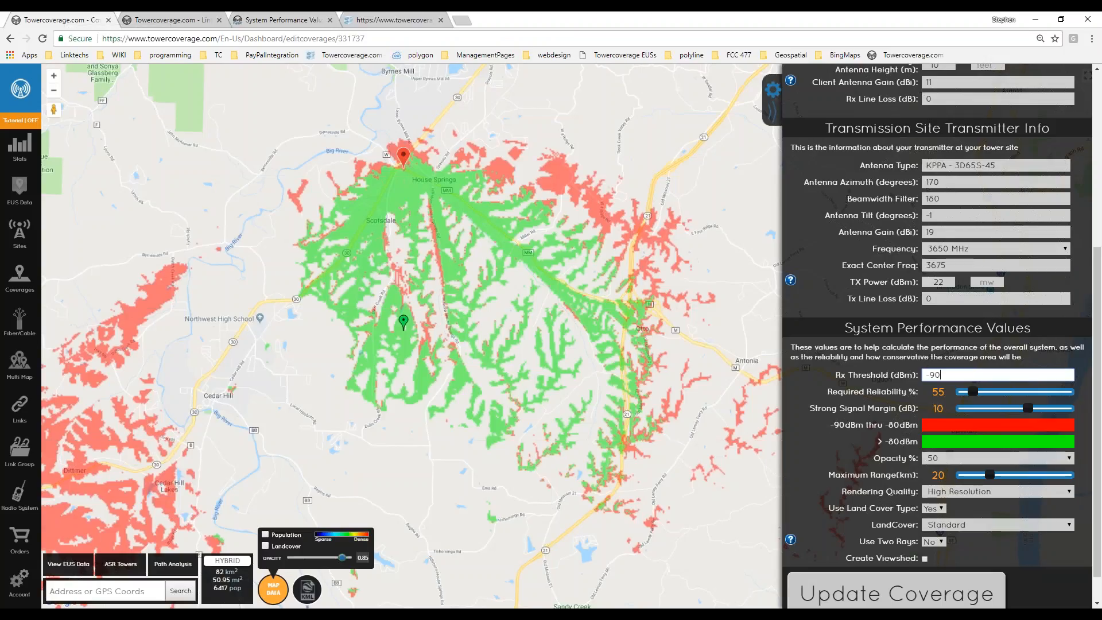
pyautogui.click(68, 564)
pyautogui.click(90, 451)
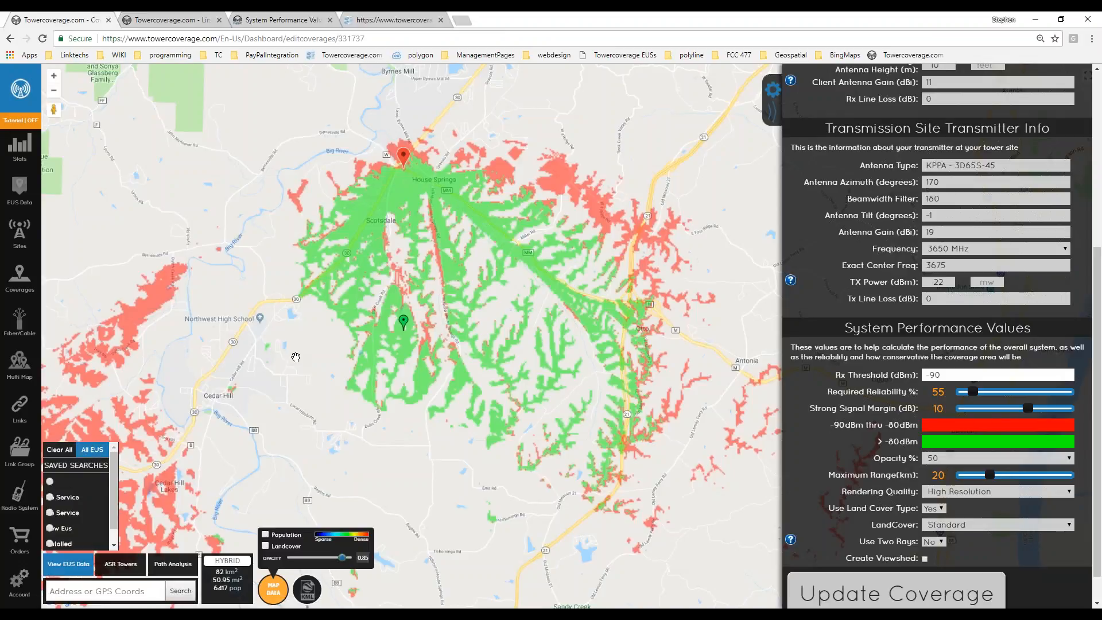
# Zoom out across the end-user data around the coverage, then bring up the Fiber/Cable list.
pyautogui.scroll(-1, 625, 432)
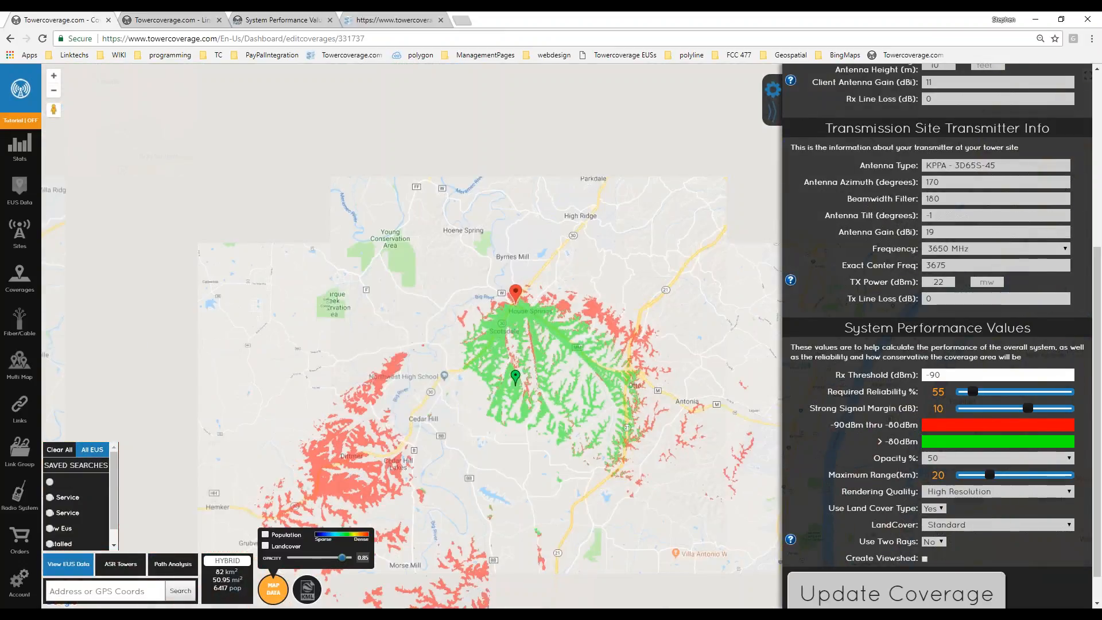
pyautogui.moveTo(580, 338); pyautogui.dragTo(414, 372)
pyautogui.scroll(-1, 413, 371)
pyautogui.scroll(-1, 471, 398)
pyautogui.moveTo(519, 250); pyautogui.dragTo(496, 251)
pyautogui.scroll(-1, 480, 385)
pyautogui.scroll(2, 432, 393)
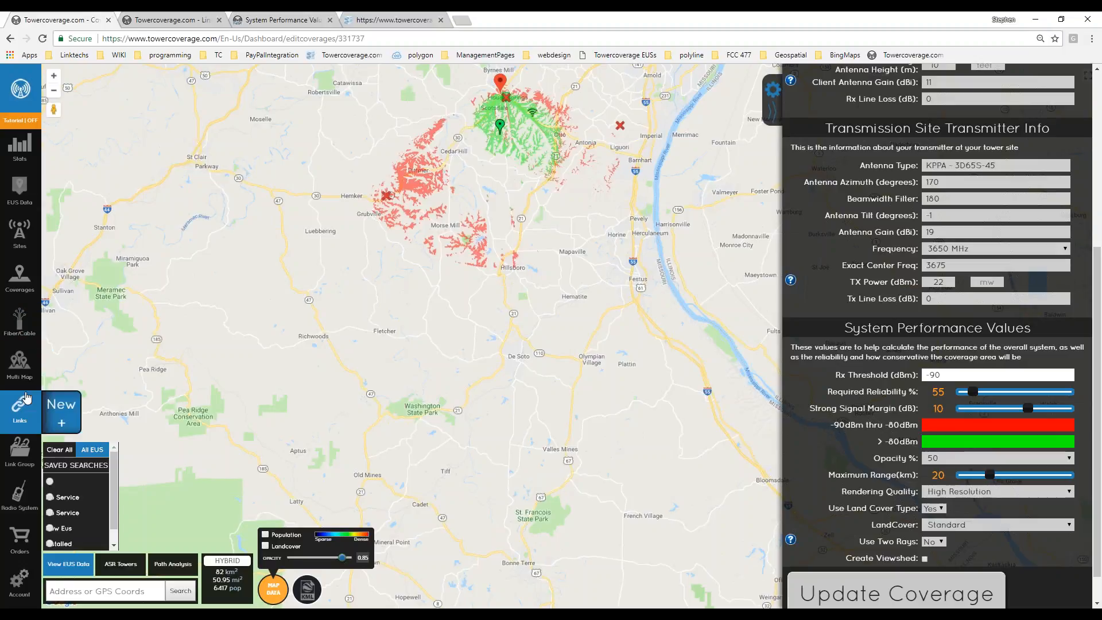
pyautogui.moveTo(425, 252); pyautogui.dragTo(413, 281)
pyautogui.scroll(2, 489, 199)
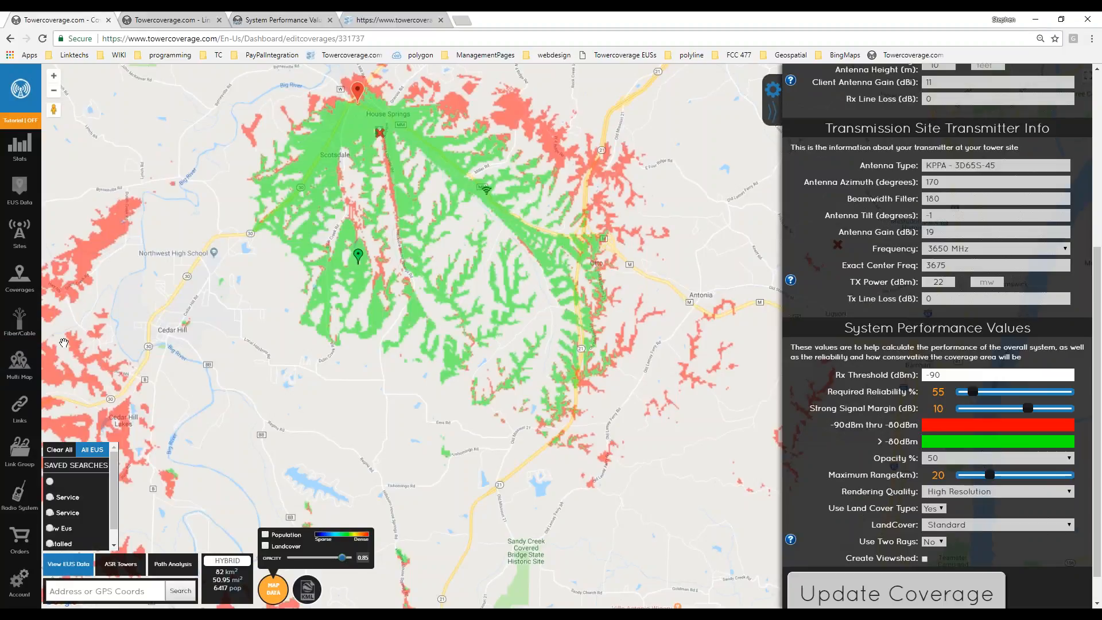
pyautogui.click(21, 322)
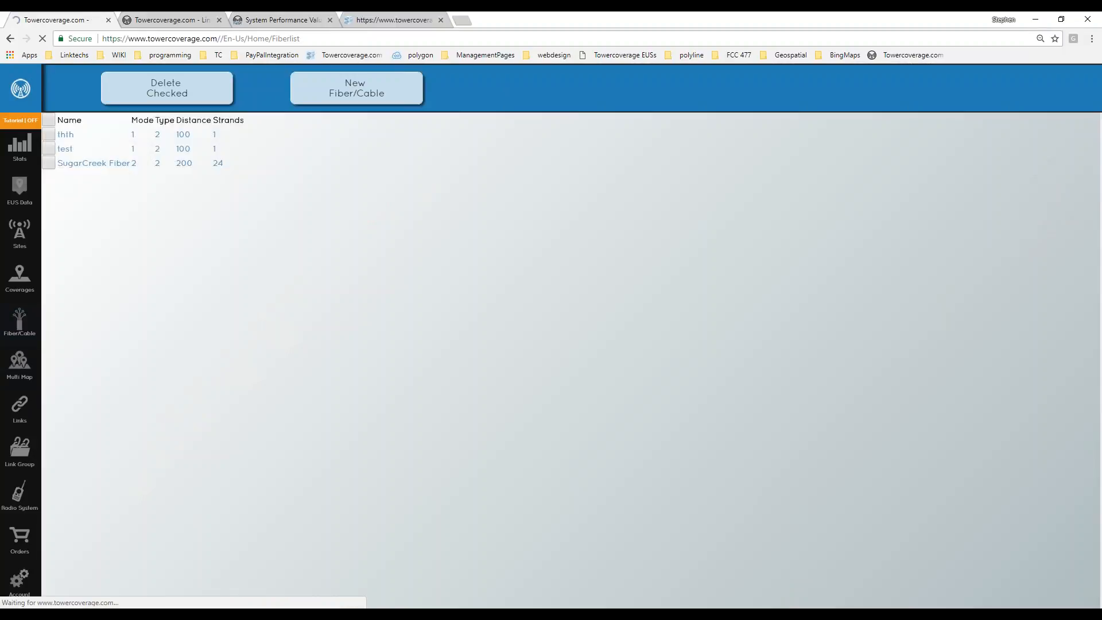
# Open the SugarCreek Fiber route and center the map on its blue line.
pyautogui.click(125, 161)
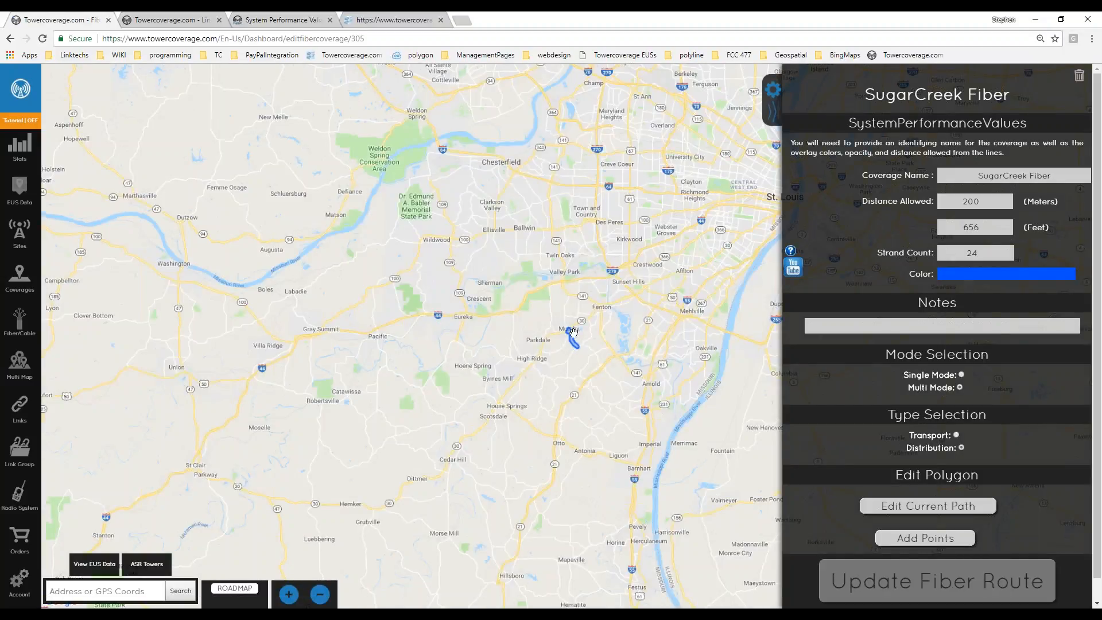
pyautogui.moveTo(573, 333); pyautogui.dragTo(409, 346)
pyautogui.scroll(2, 409, 348)
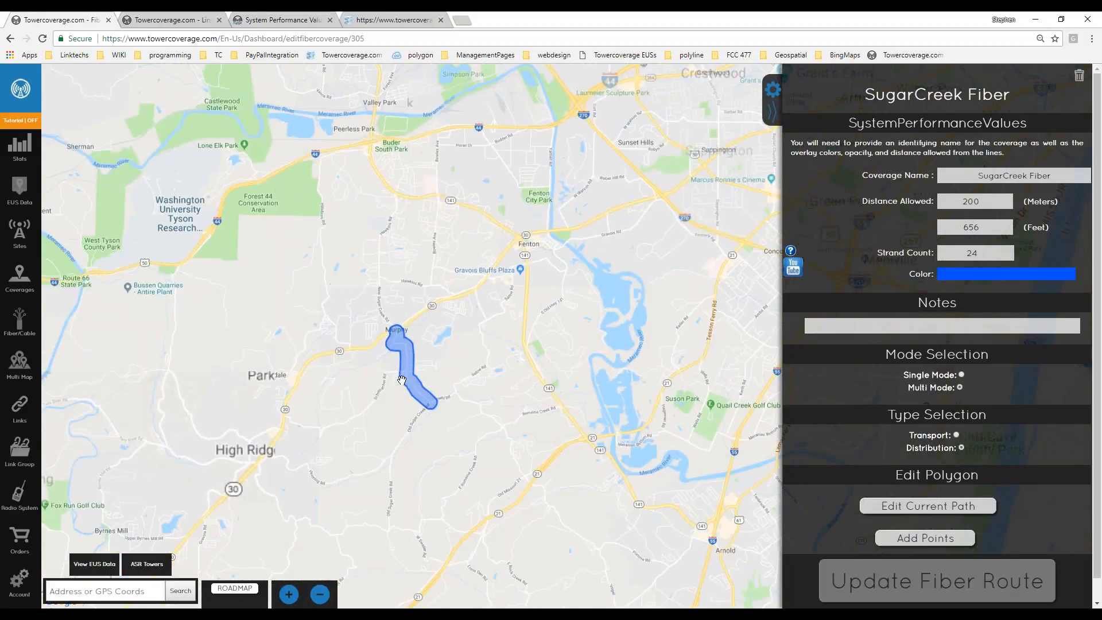
pyautogui.scroll(2, 401, 380)
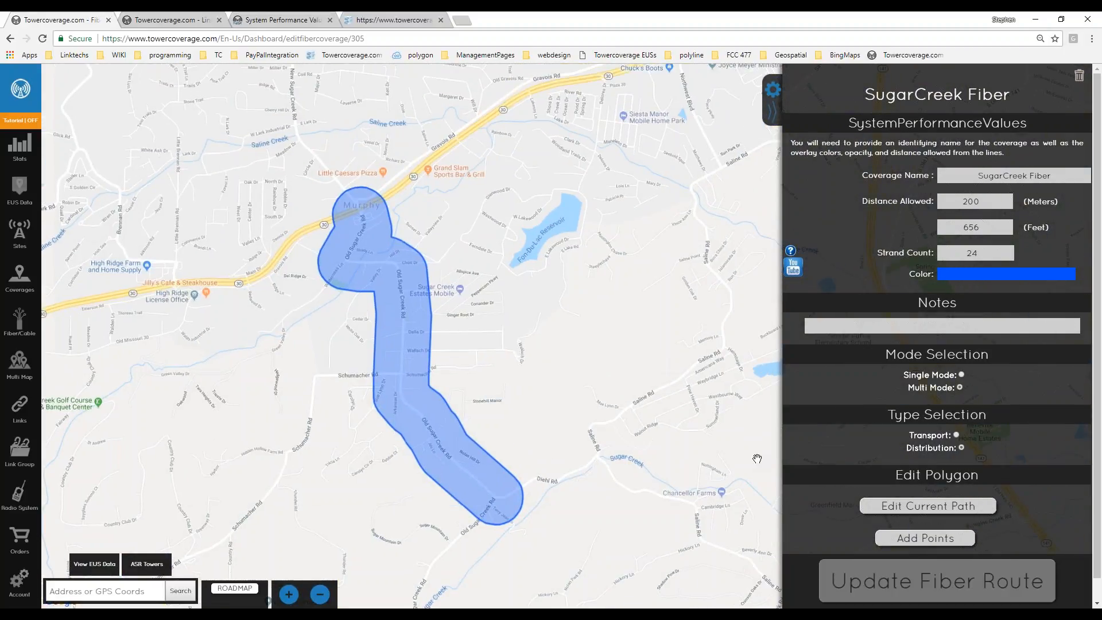
# Make the route's path points editable and select its 200 Distance Allowed value.
pyautogui.click(953, 509)
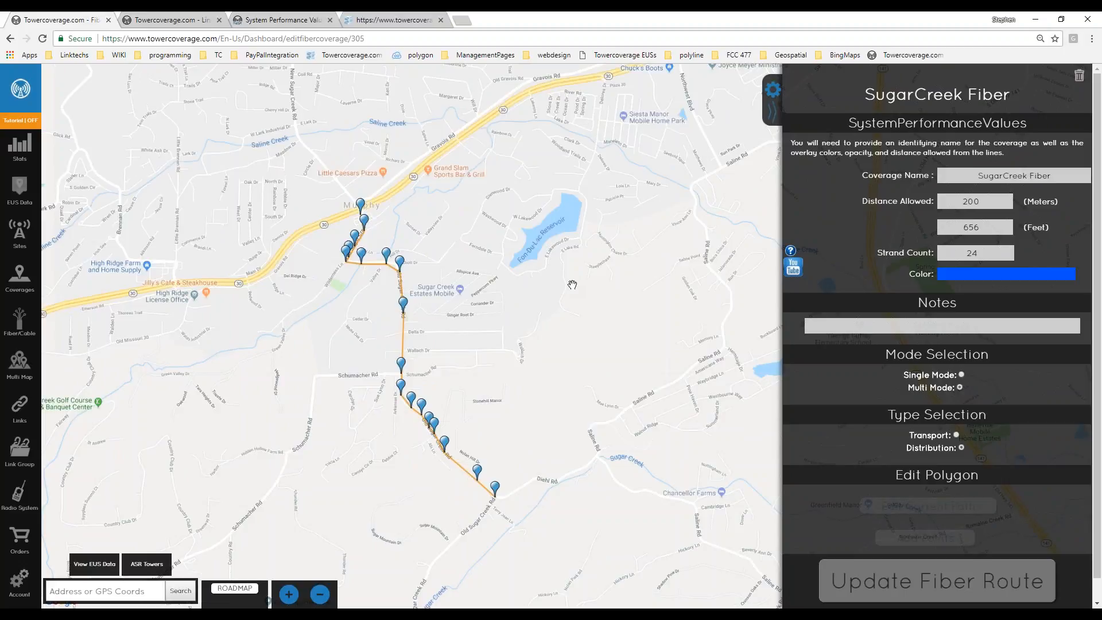
pyautogui.moveTo(573, 285); pyautogui.dragTo(599, 312)
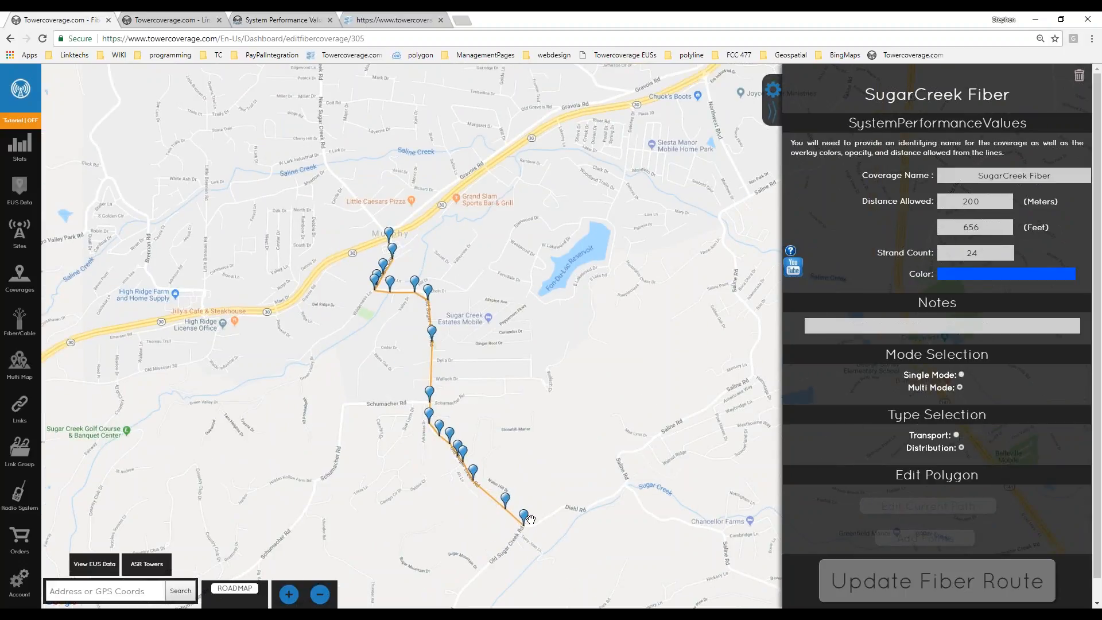
pyautogui.moveTo(397, 474); pyautogui.dragTo(386, 467)
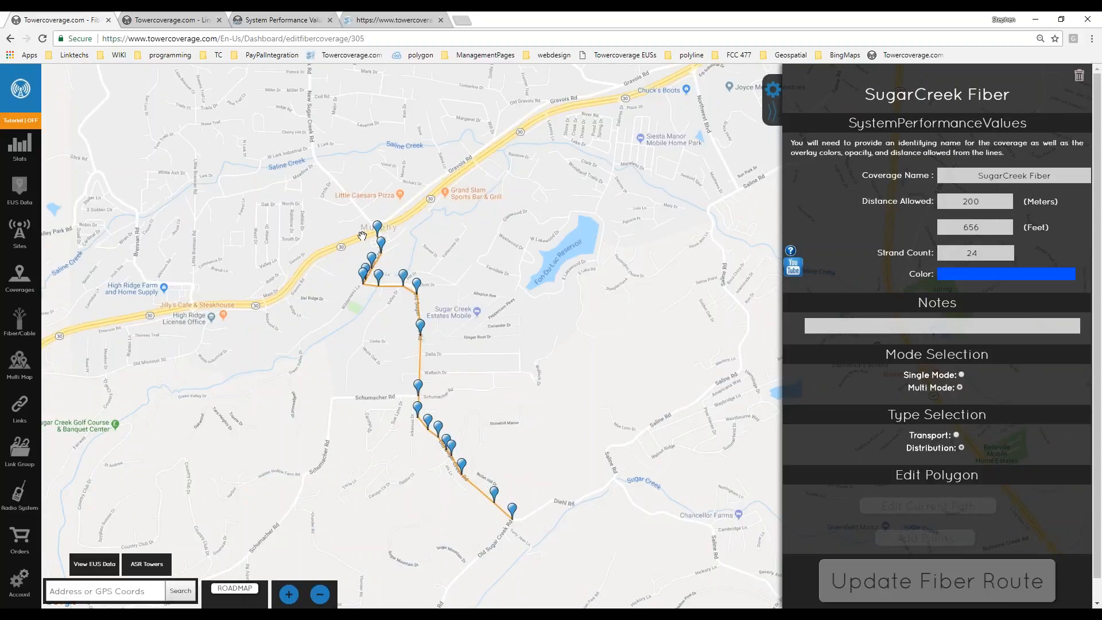
pyautogui.moveTo(362, 236); pyautogui.dragTo(370, 196)
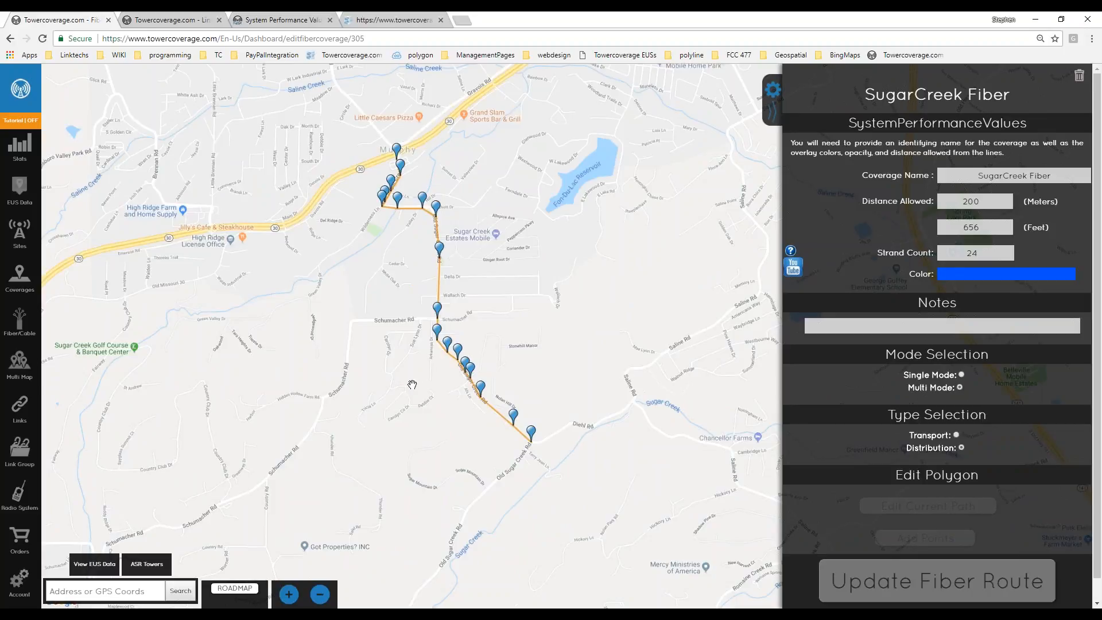
pyautogui.moveTo(279, 329)
pyautogui.mouseDown()
pyautogui.moveTo(177, 300)
pyautogui.moveTo(294, 317)
pyautogui.mouseUp()
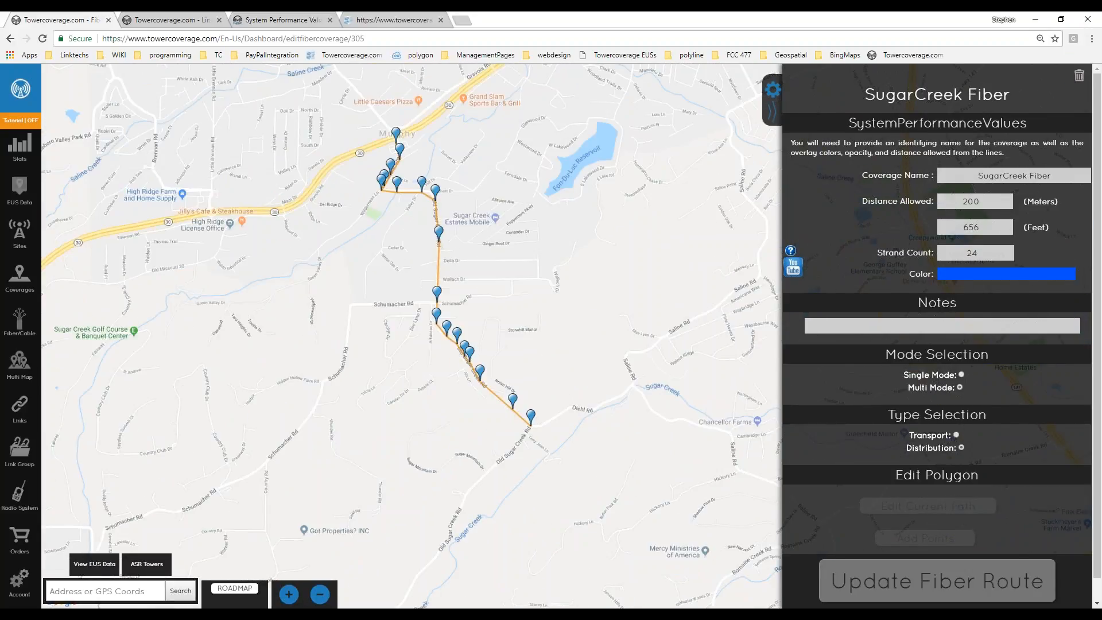
pyautogui.click(980, 201)
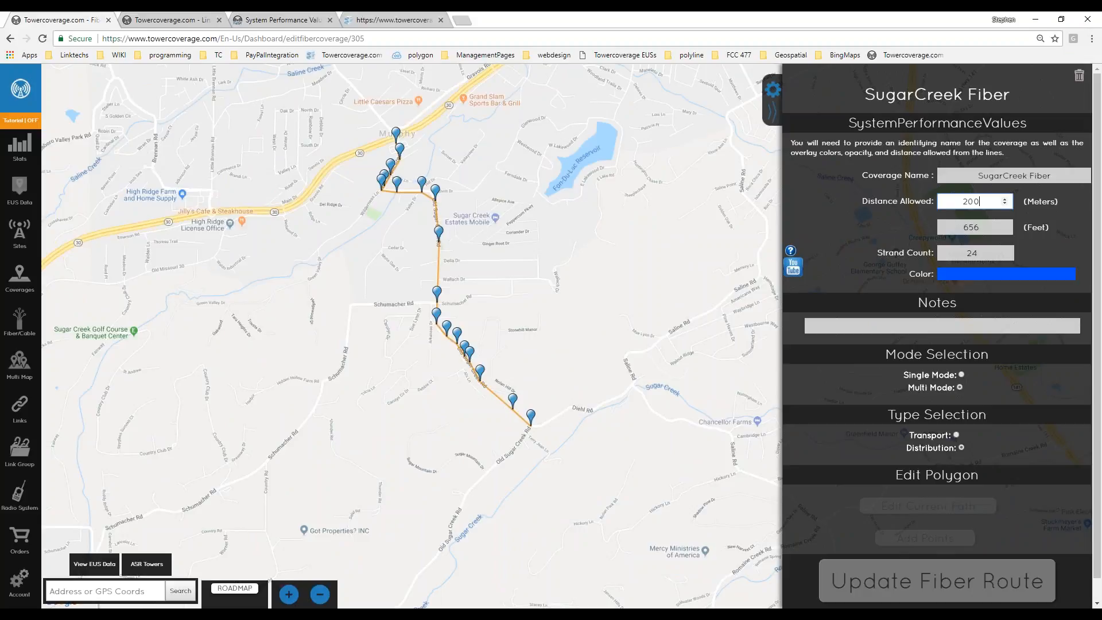
# Exit path editing and frame the 200 m fiber corridor along Old Sugar Creek Rd.
pyautogui.click(19, 321)
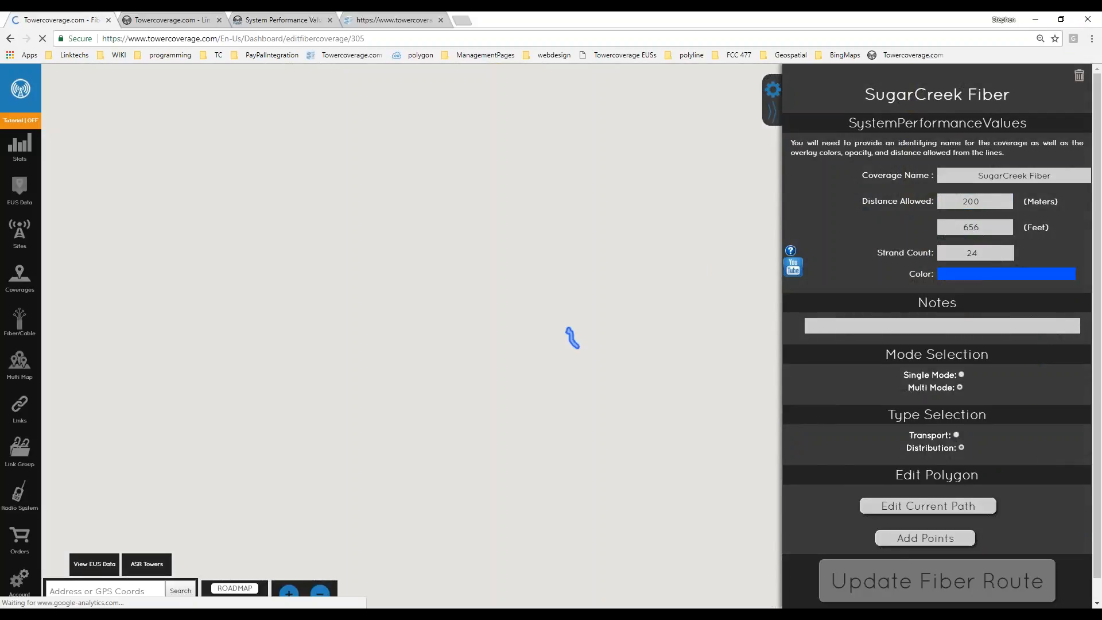
pyautogui.scroll(3, 528, 319)
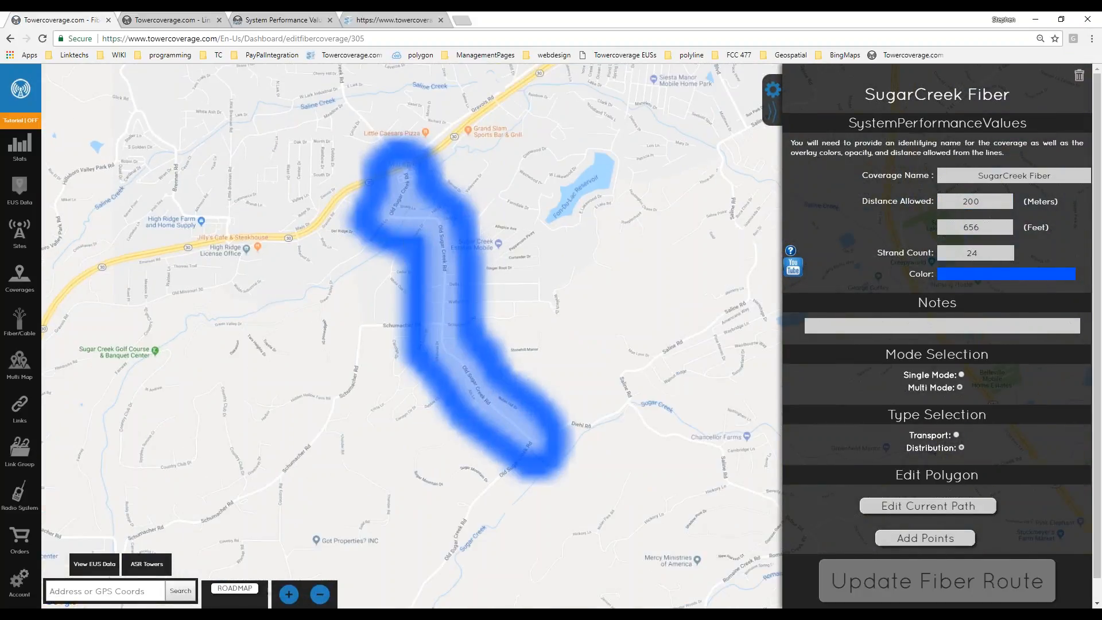
pyautogui.moveTo(548, 280); pyautogui.dragTo(481, 313)
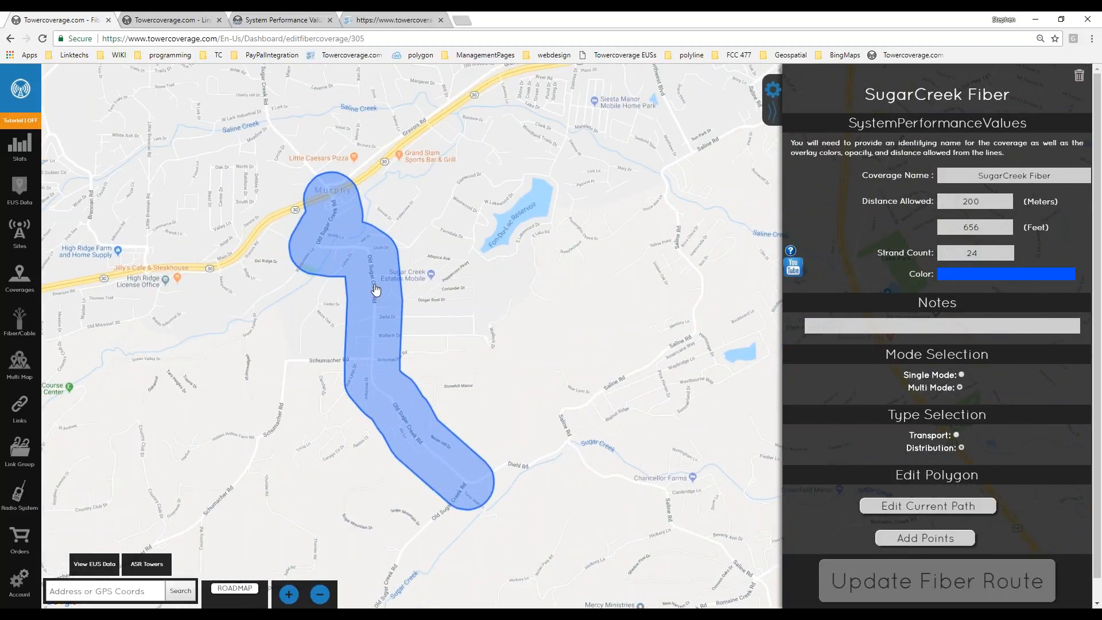
pyautogui.scroll(2, 373, 291)
pyautogui.moveTo(340, 195); pyautogui.dragTo(367, 255)
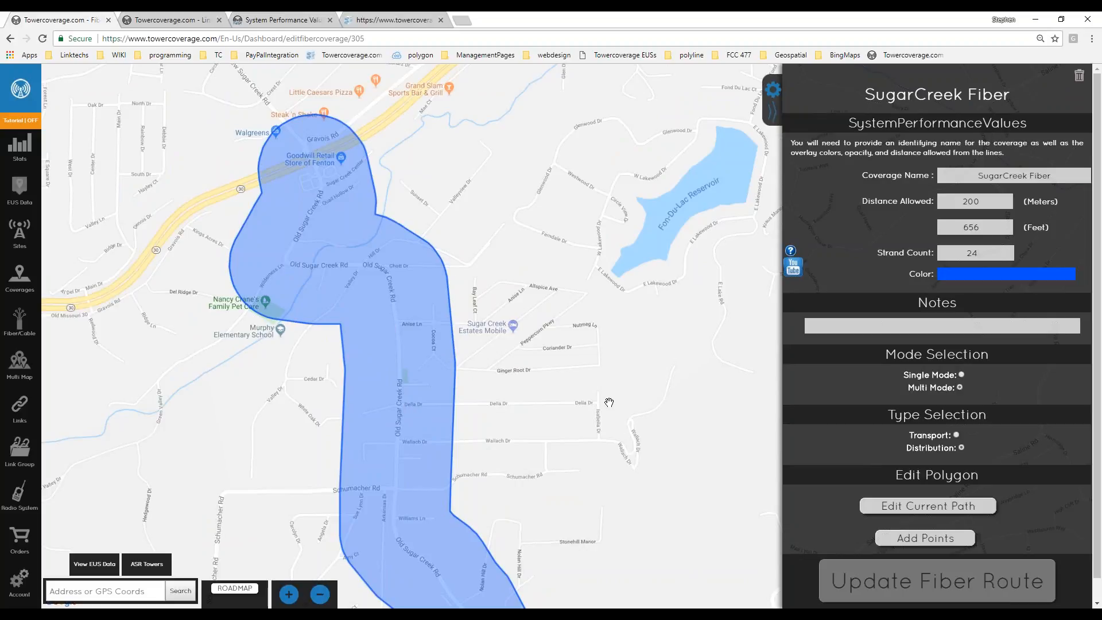
pyautogui.moveTo(609, 403); pyautogui.dragTo(559, 318)
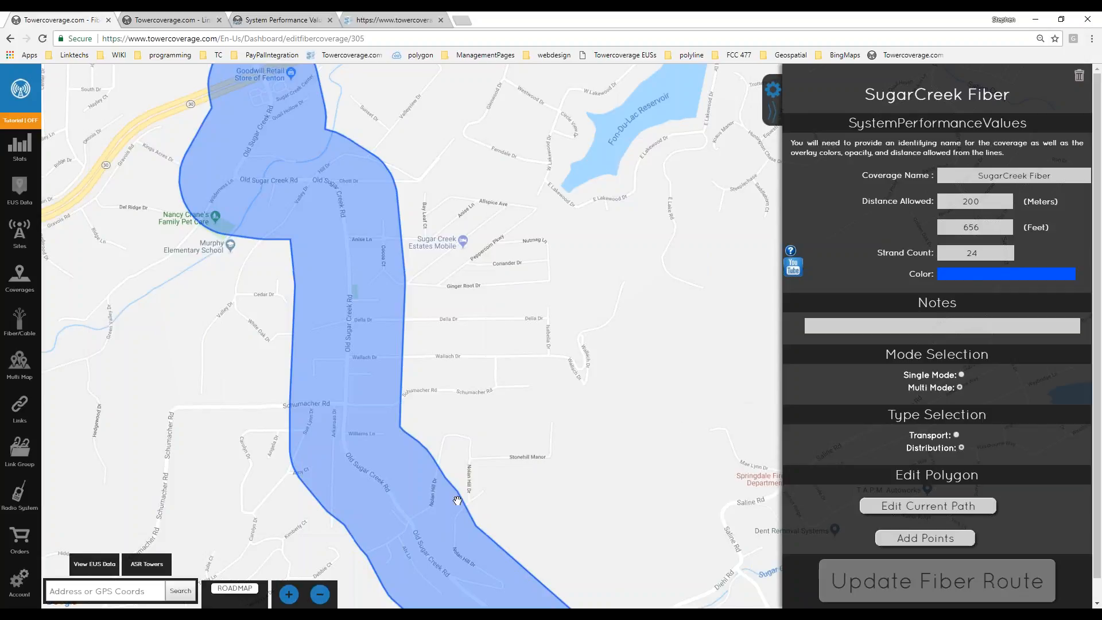
pyautogui.moveTo(458, 500); pyautogui.dragTo(494, 297)
pyautogui.moveTo(529, 335); pyautogui.dragTo(509, 379)
pyautogui.moveTo(444, 180); pyautogui.dragTo(492, 422)
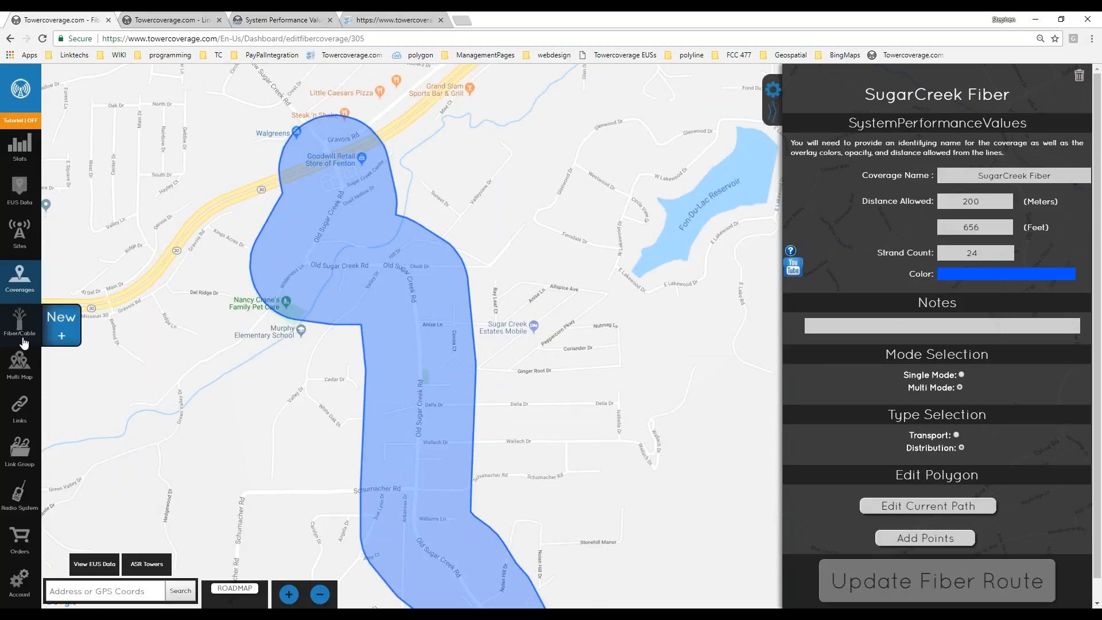
pyautogui.moveTo(35, 360)
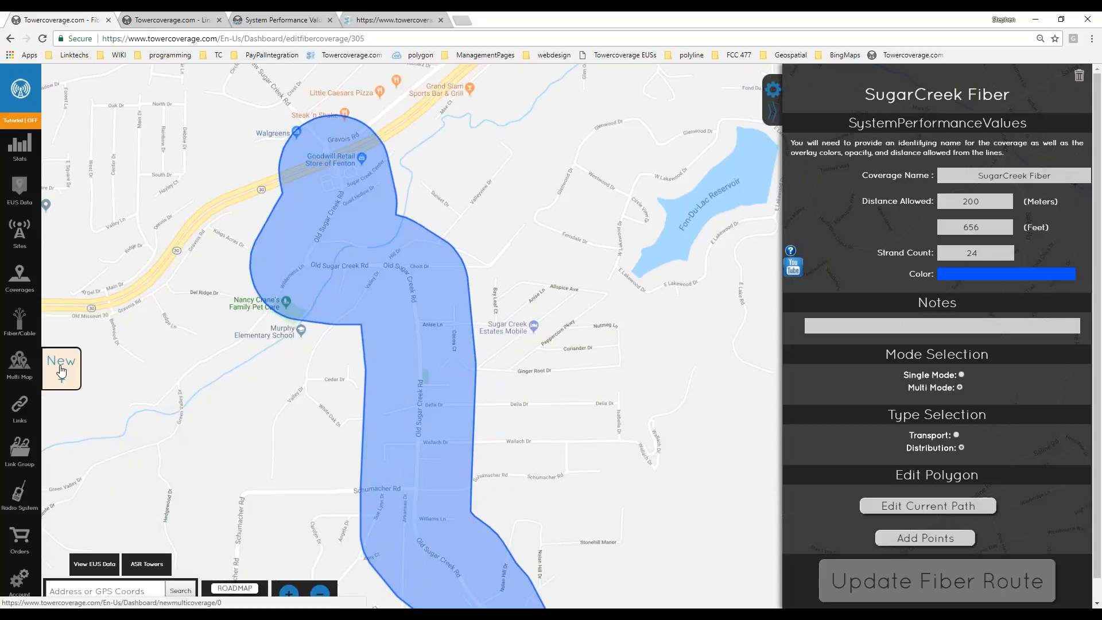
# Start a new MultiCoverage map including all 21 coverages and the three fiber routes.
pyautogui.click(61, 372)
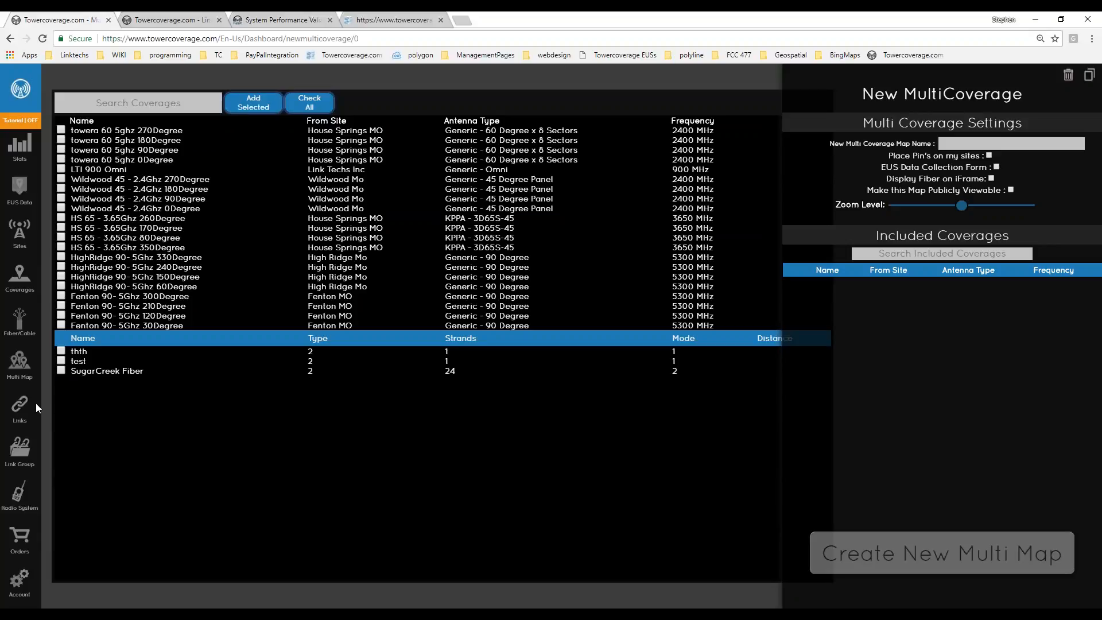
pyautogui.click(319, 102)
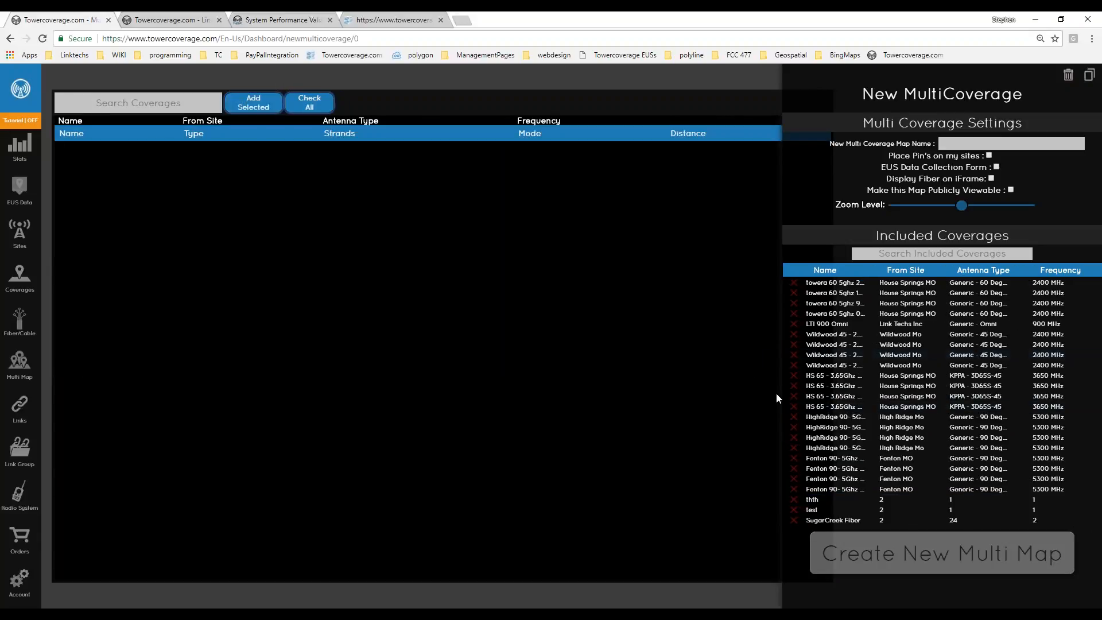
# Name the new multi map 'Support Example display'.
pyautogui.click(1013, 149)
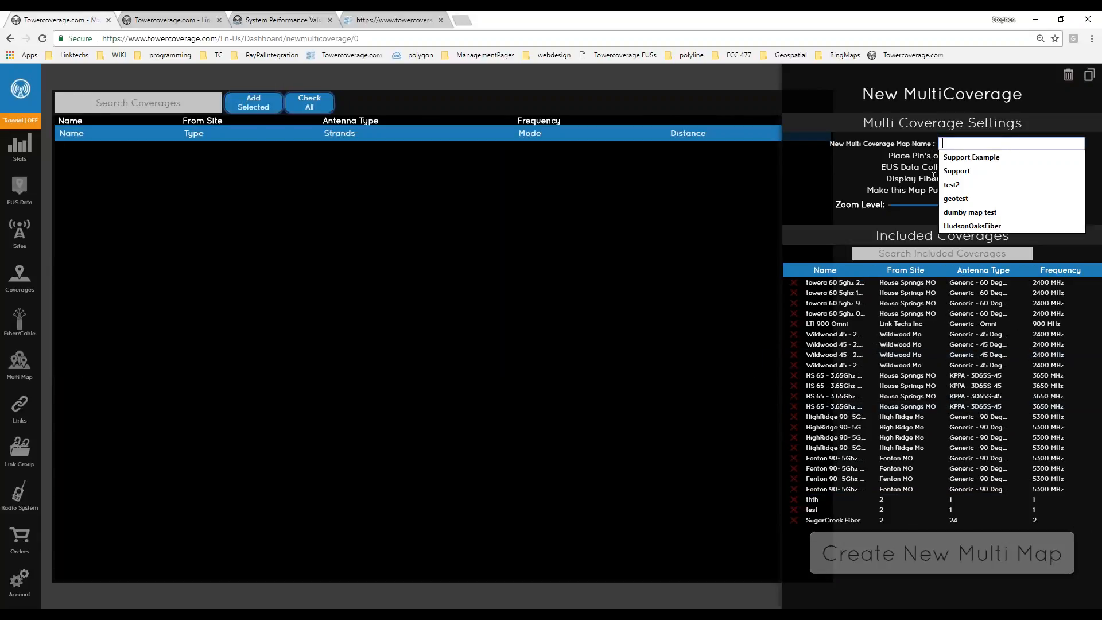
pyautogui.click(971, 157)
pyautogui.write('display')
pyautogui.click(864, 181)
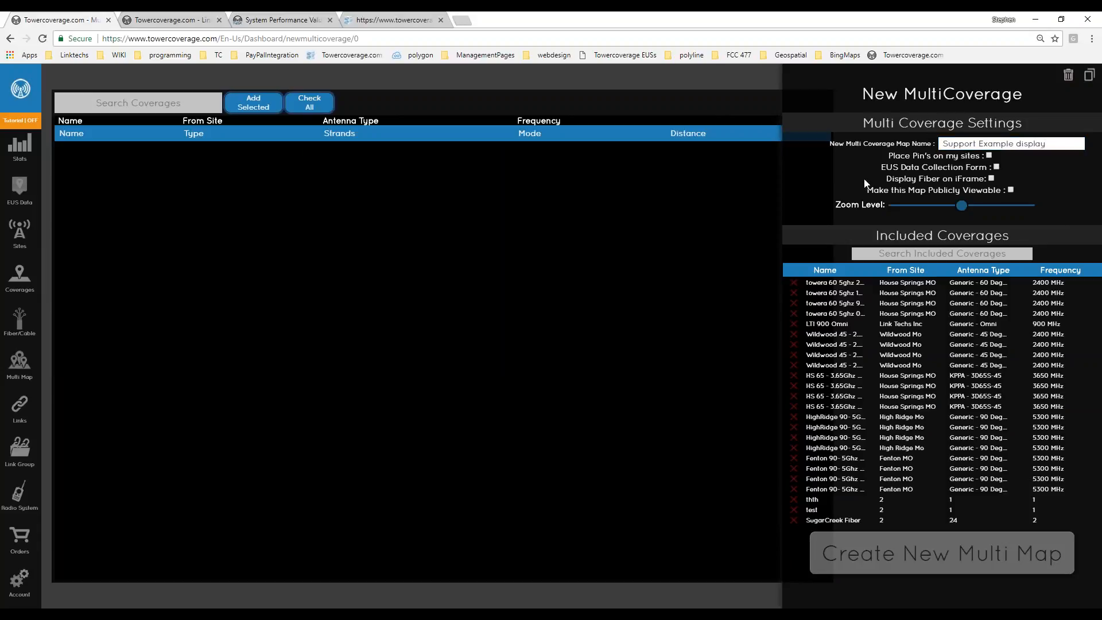
# Turn on pins for my sites and dismiss the public-listing explanation.
pyautogui.click(989, 156)
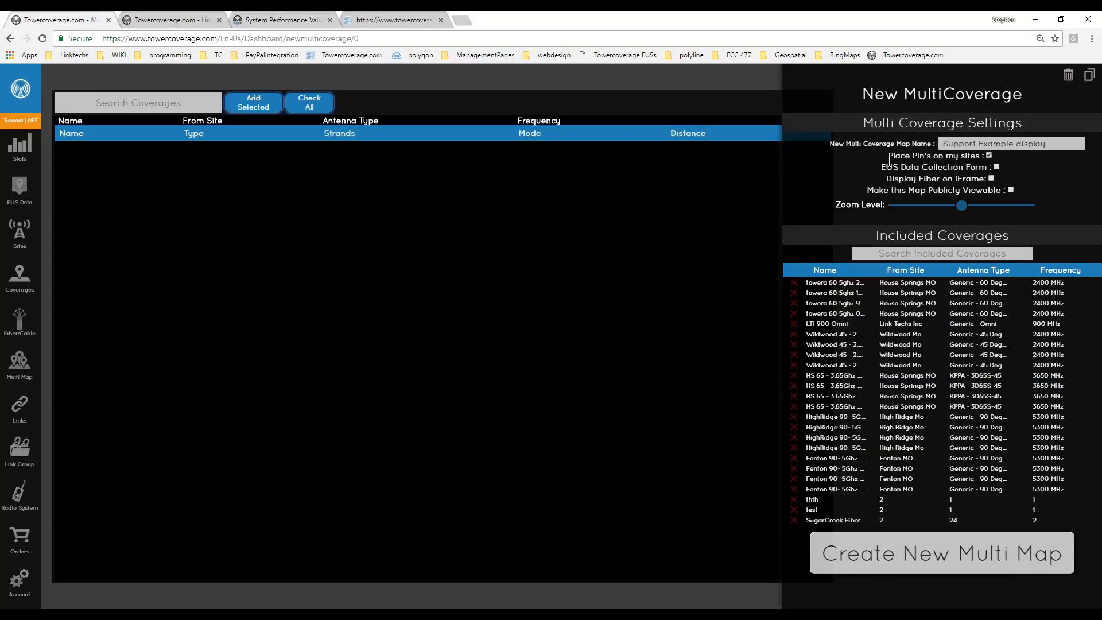
pyautogui.moveTo(881, 167); pyautogui.dragTo(993, 167)
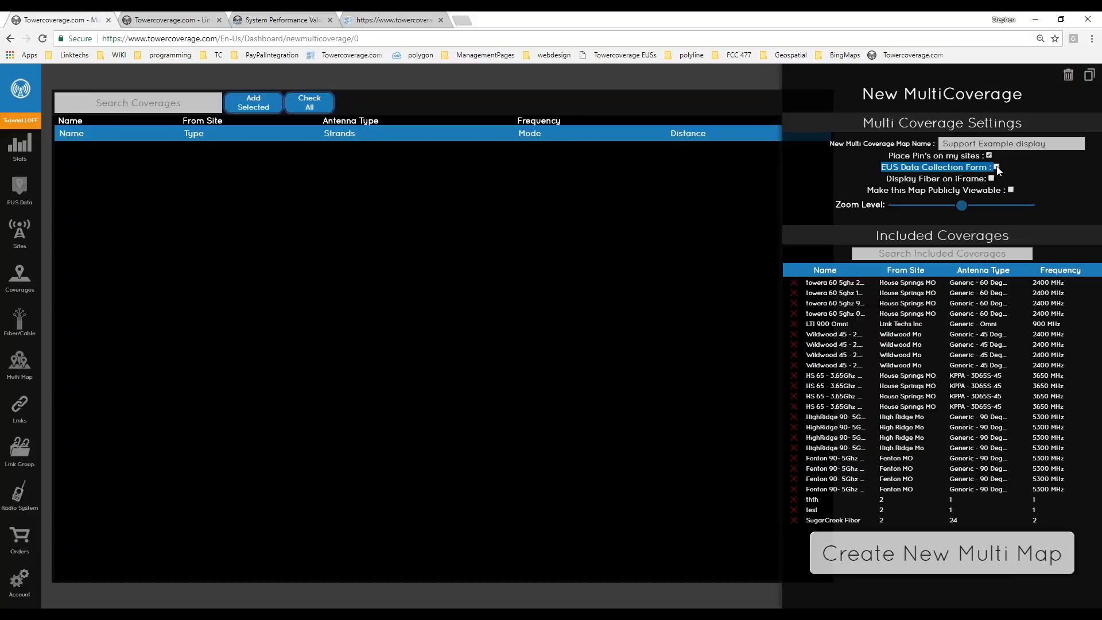
pyautogui.doubleClick(1030, 143)
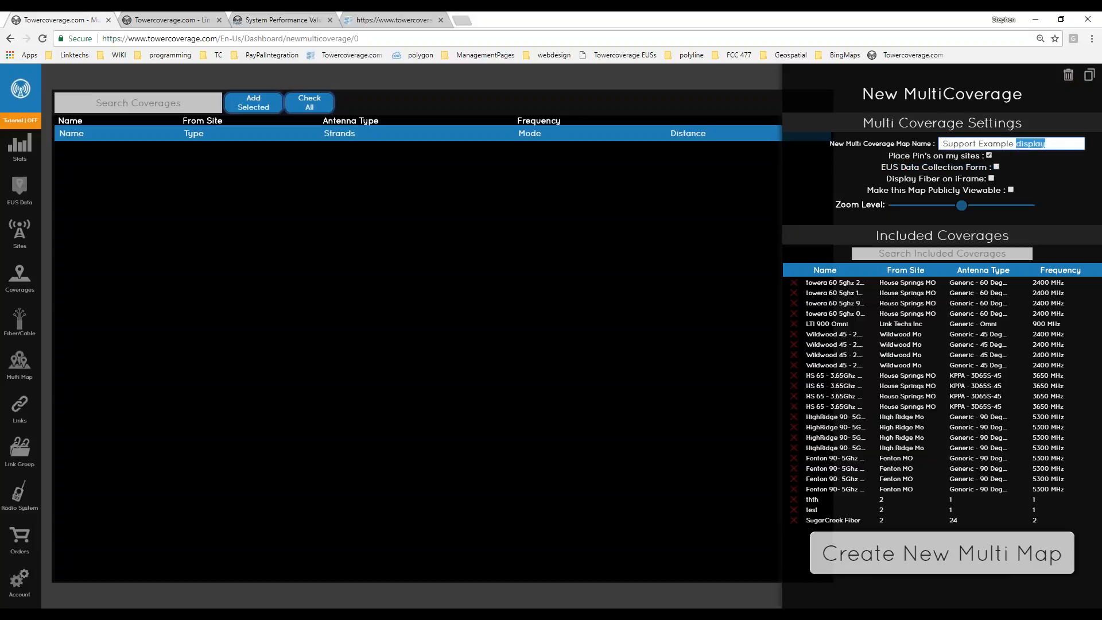
pyautogui.press('XF86AudioLowerVolume')
pyautogui.moveTo(975, 189)
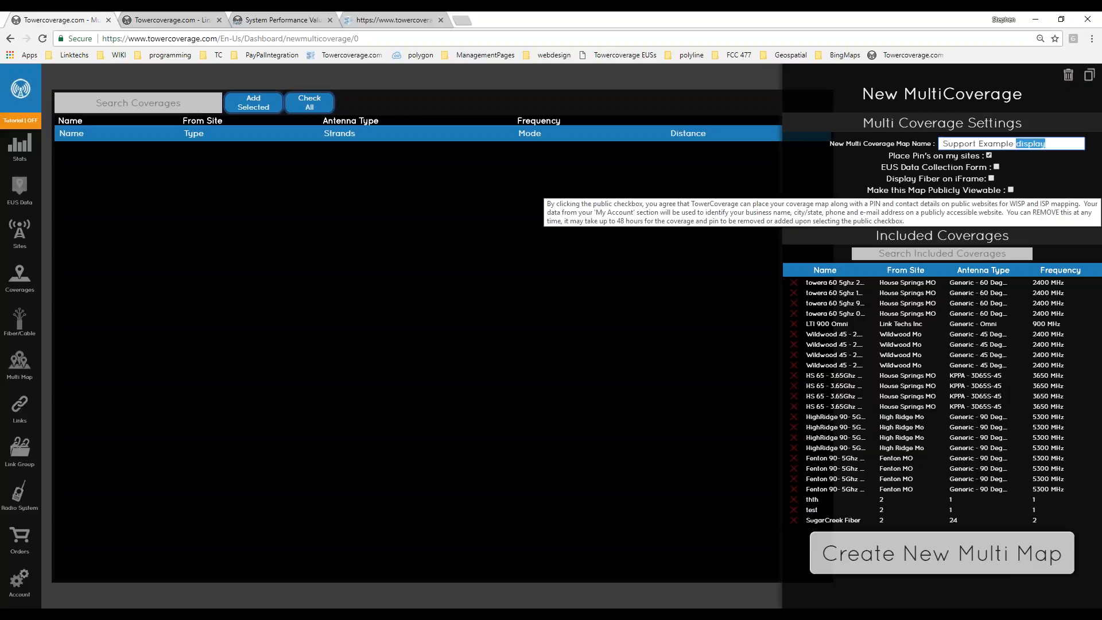
pyautogui.click(964, 192)
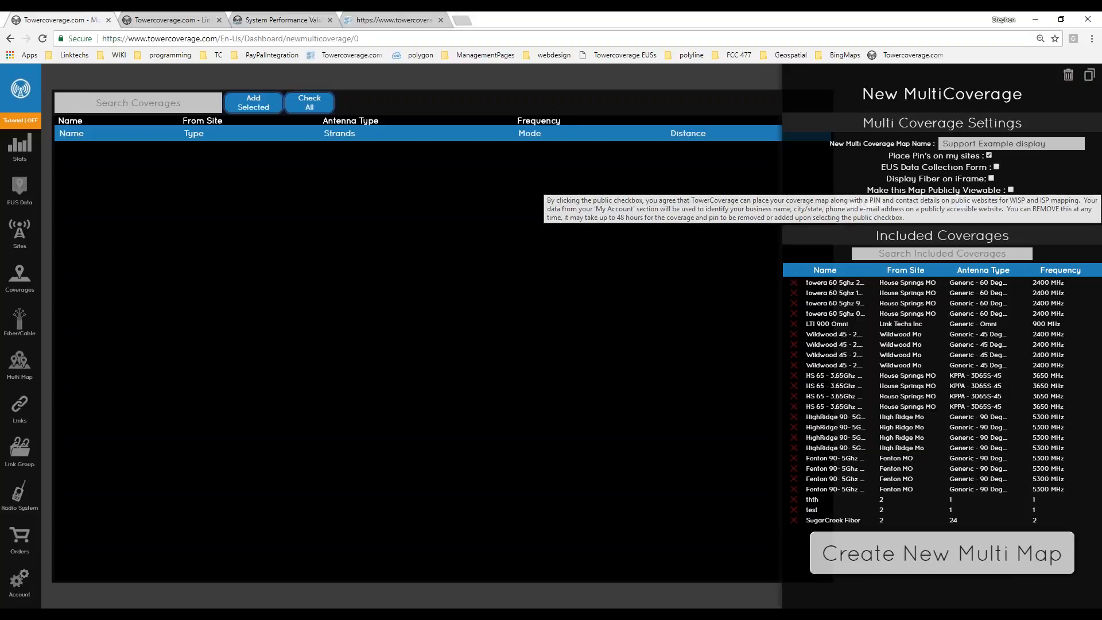
# Raise the map's default zoom level, then go to the saved Multi Map list.
pyautogui.moveTo(865, 190); pyautogui.dragTo(1005, 190)
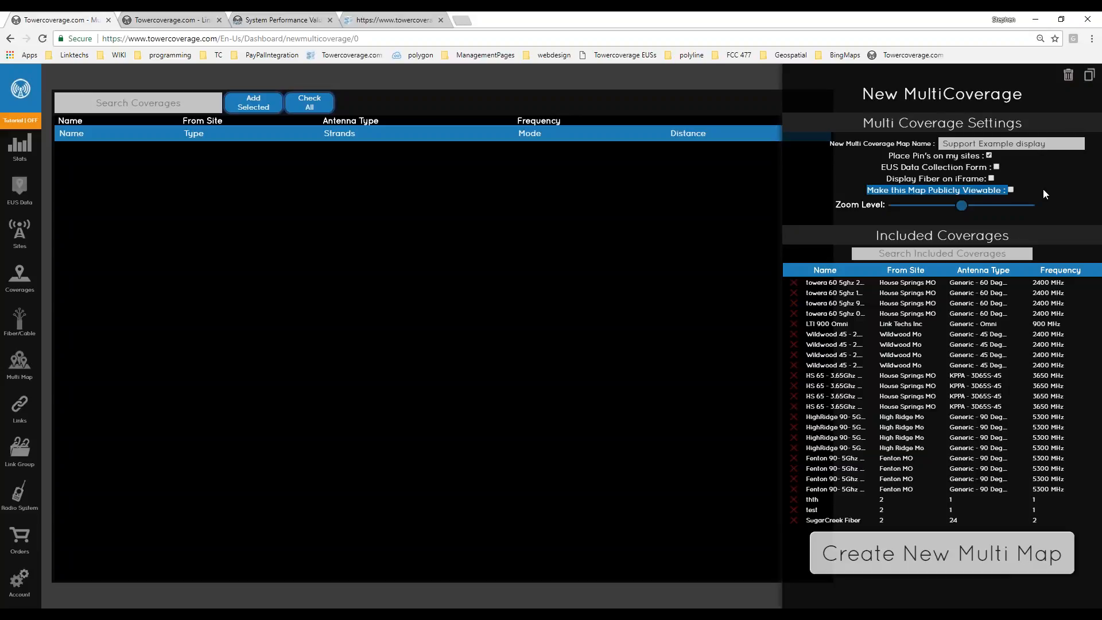
pyautogui.click(995, 206)
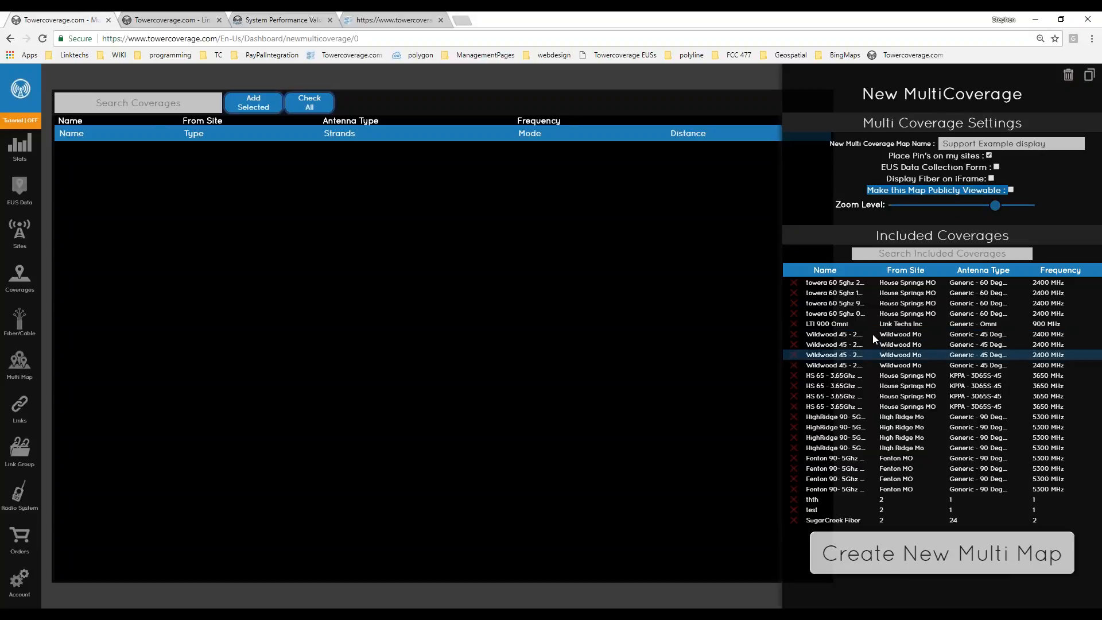
pyautogui.click(246, 350)
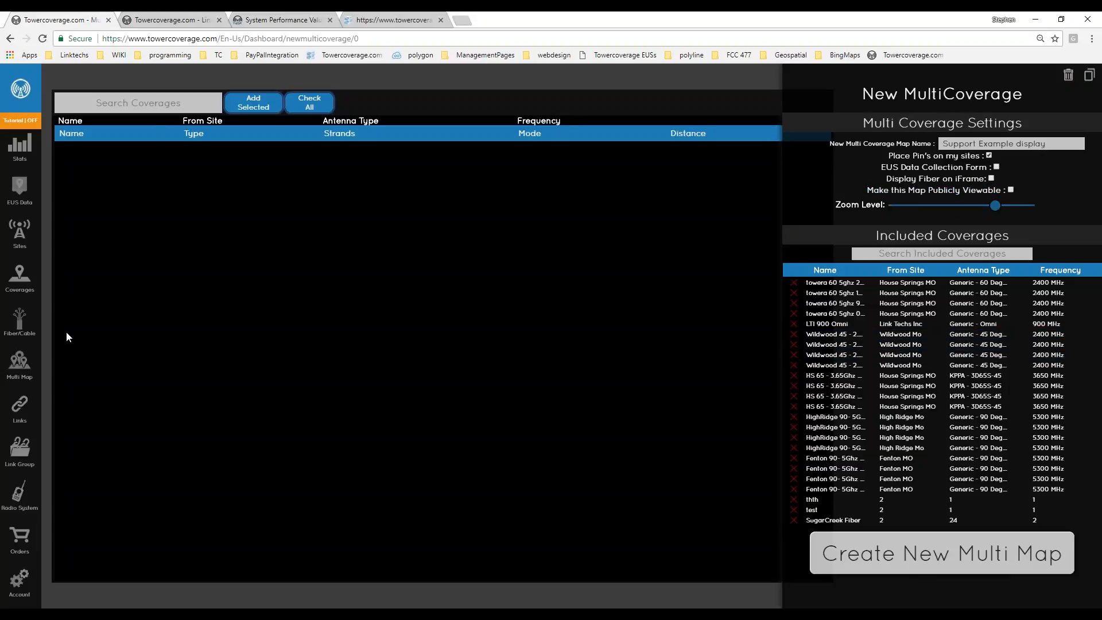
pyautogui.click(20, 362)
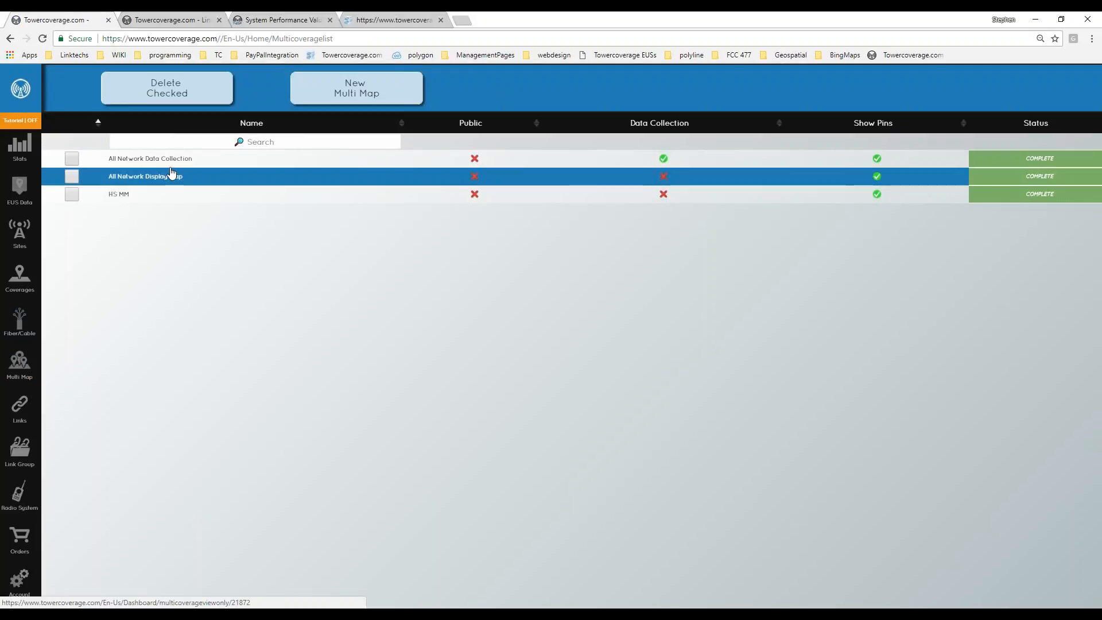
pyautogui.hotkey('ctrl', '+')
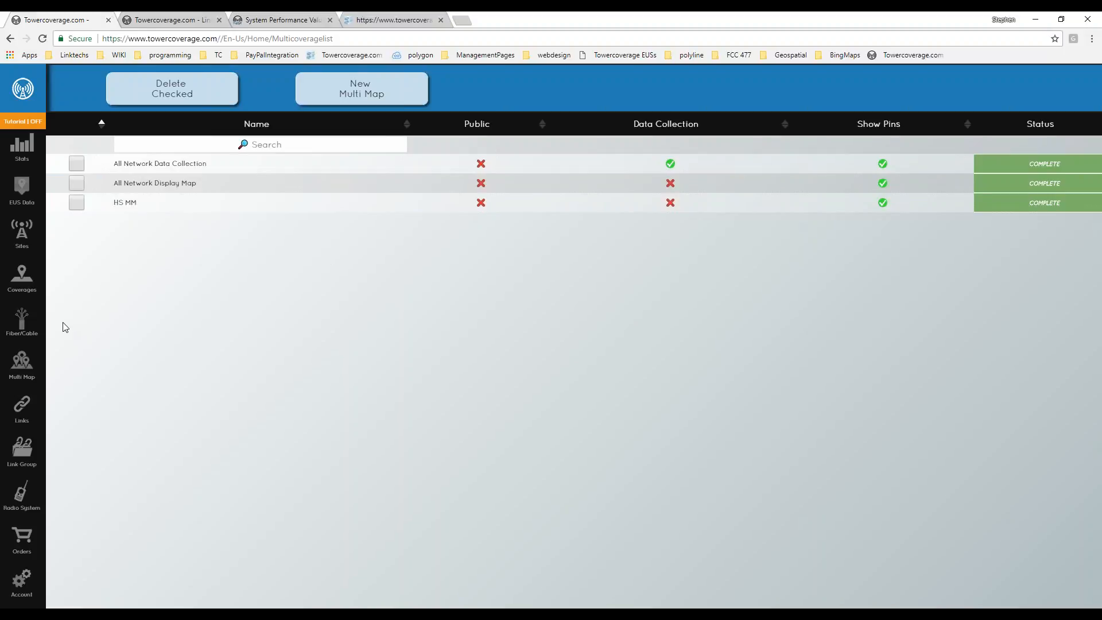
# Open All Network Data Collection and drop a test point near Northwest High School.
pyautogui.click(163, 167)
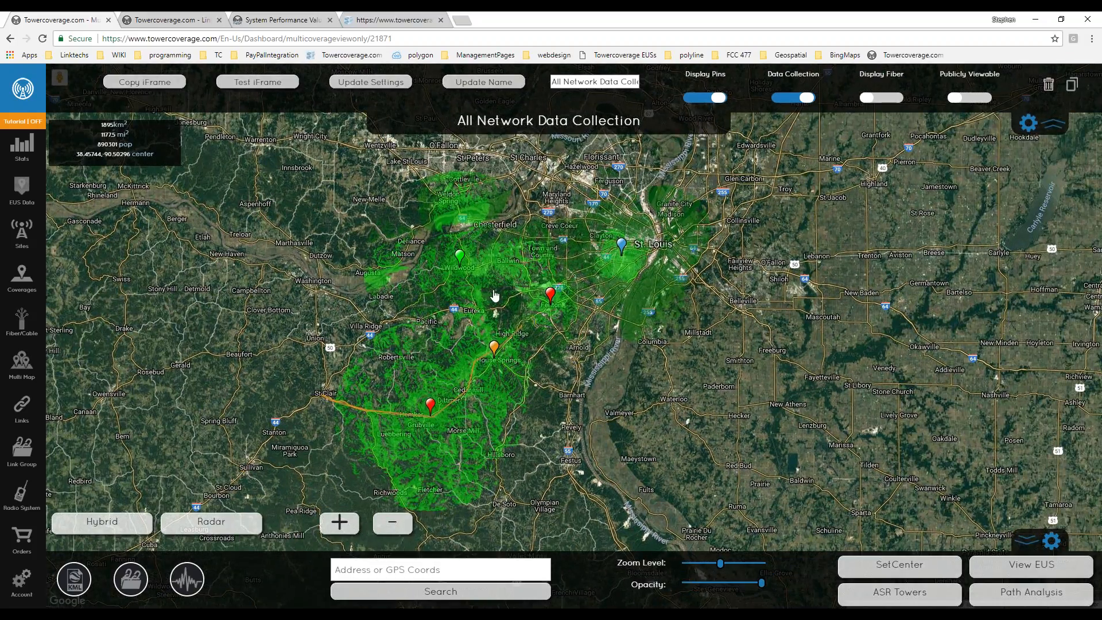
pyautogui.scroll(1, 391, 413)
pyautogui.scroll(2, 392, 413)
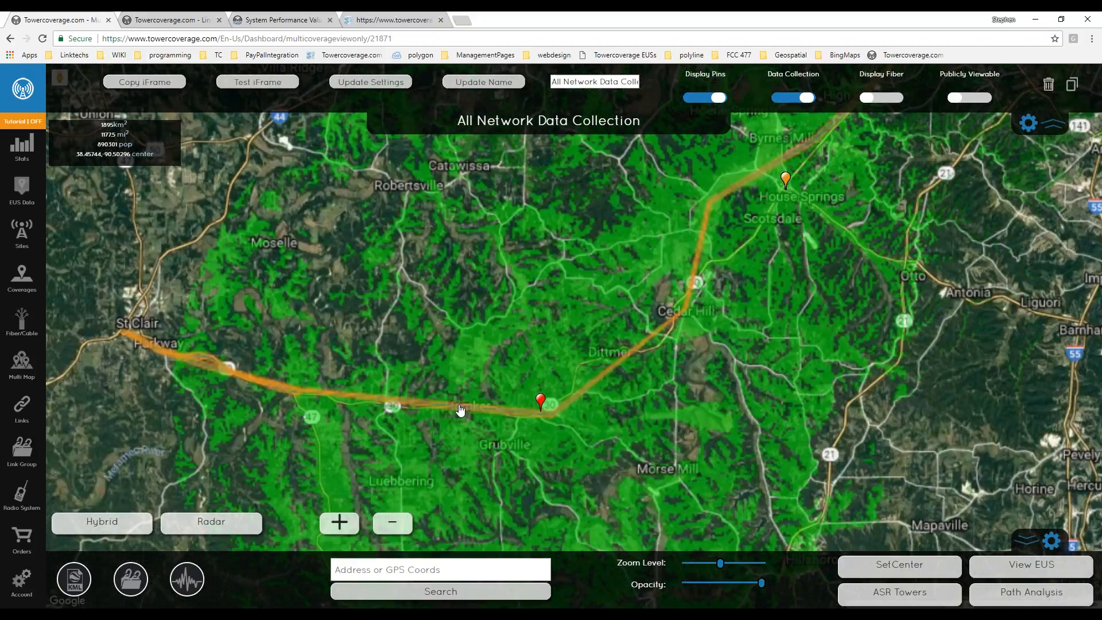
pyautogui.scroll(2, 526, 413)
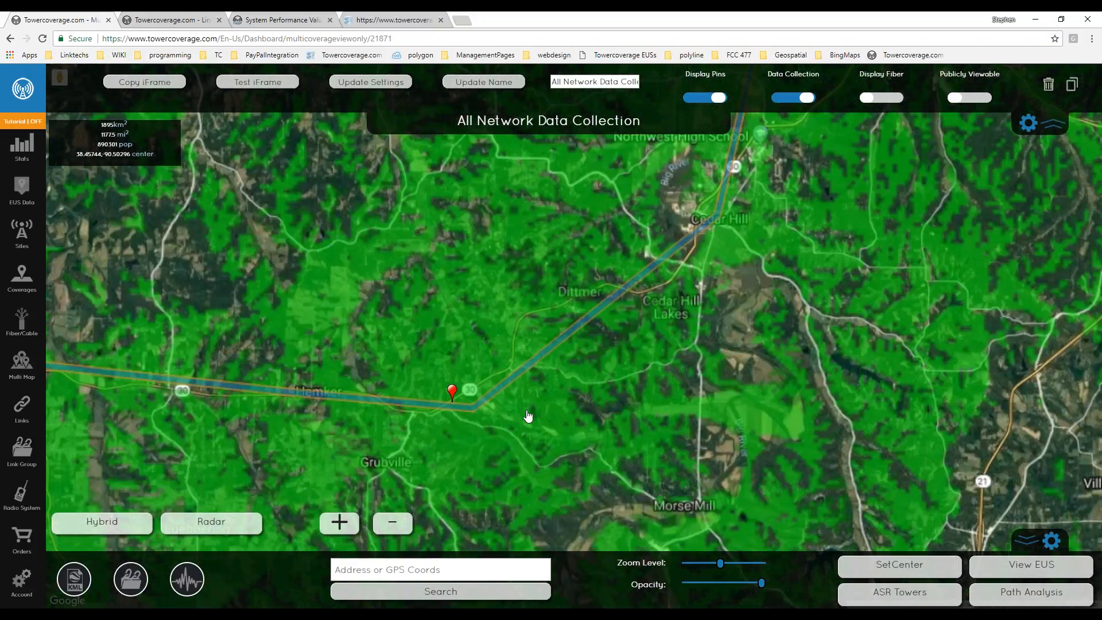
pyautogui.moveTo(430, 475); pyautogui.dragTo(343, 478)
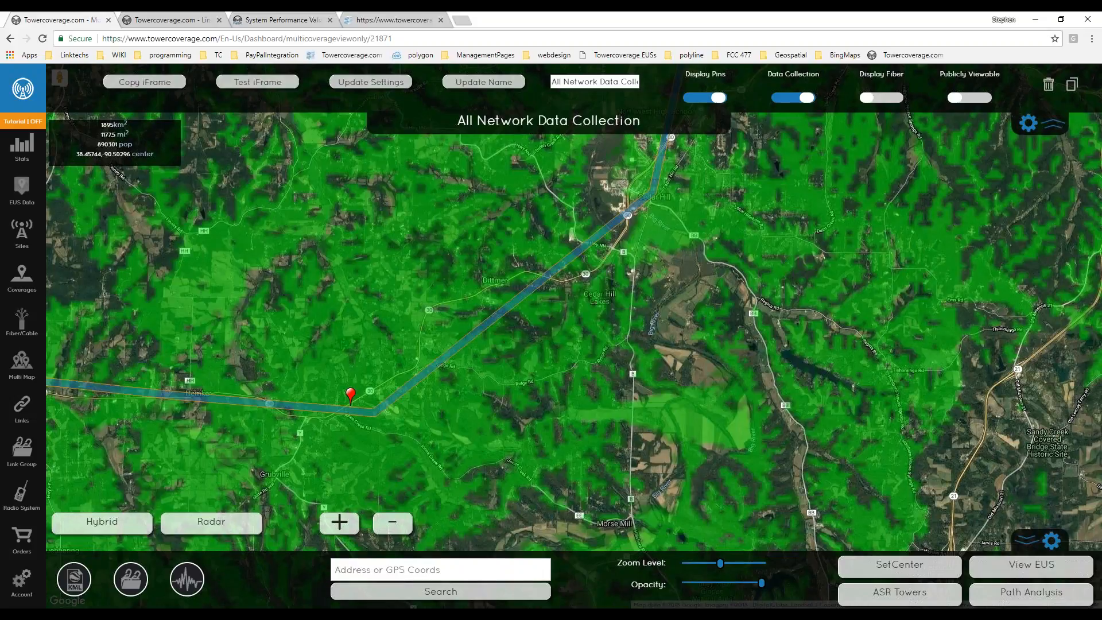
pyautogui.scroll(1, 610, 369)
pyautogui.scroll(-1, 610, 369)
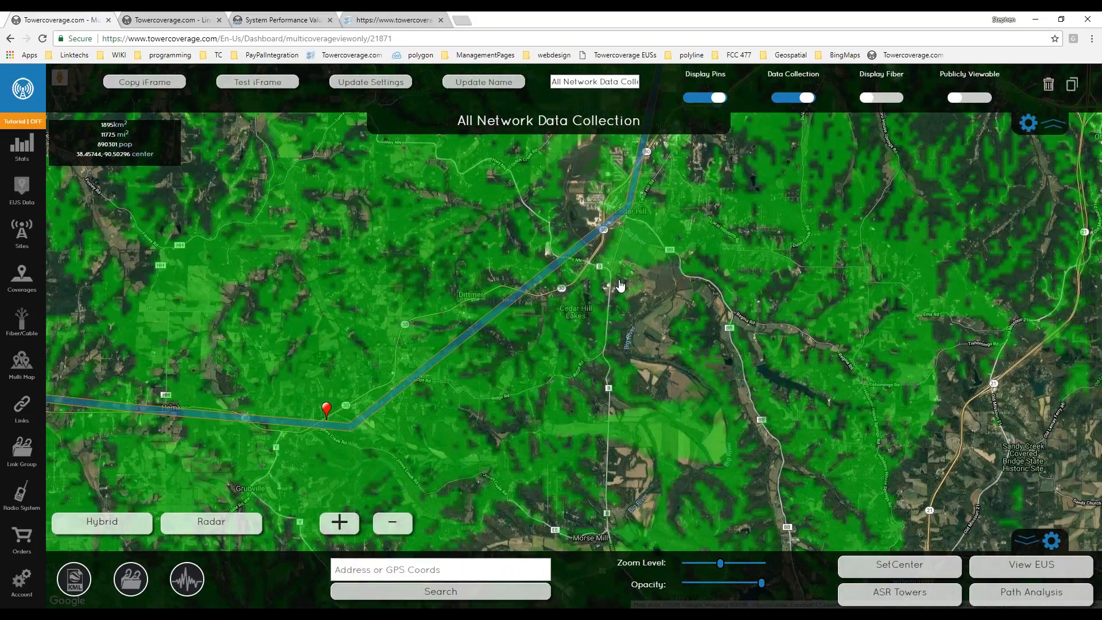
pyautogui.scroll(-1, 620, 286)
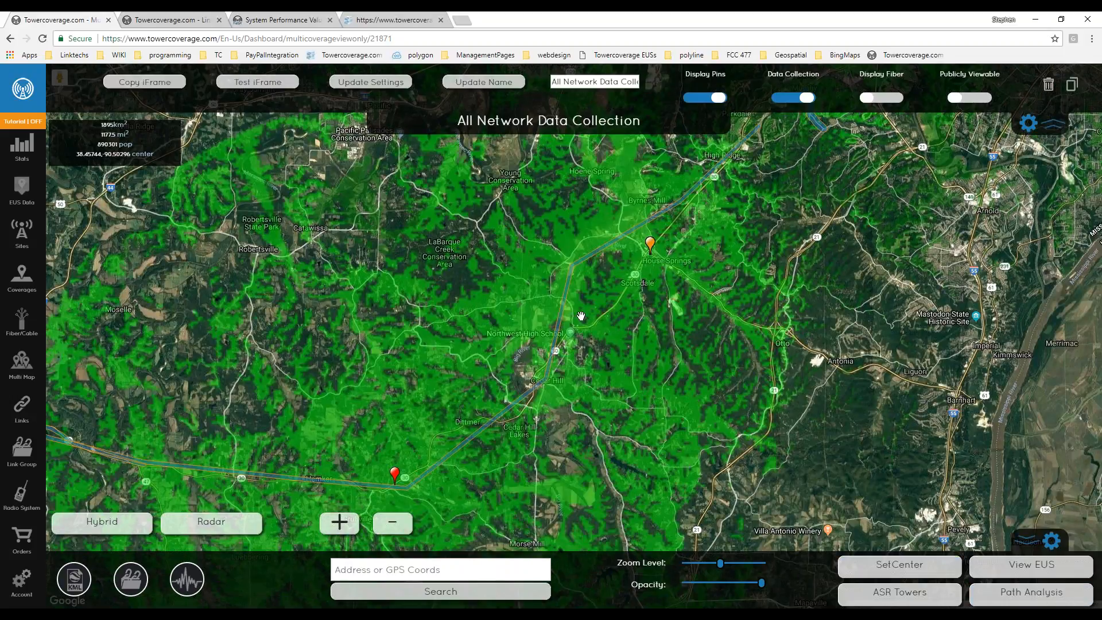
pyautogui.scroll(1, 562, 315)
pyautogui.click(563, 314)
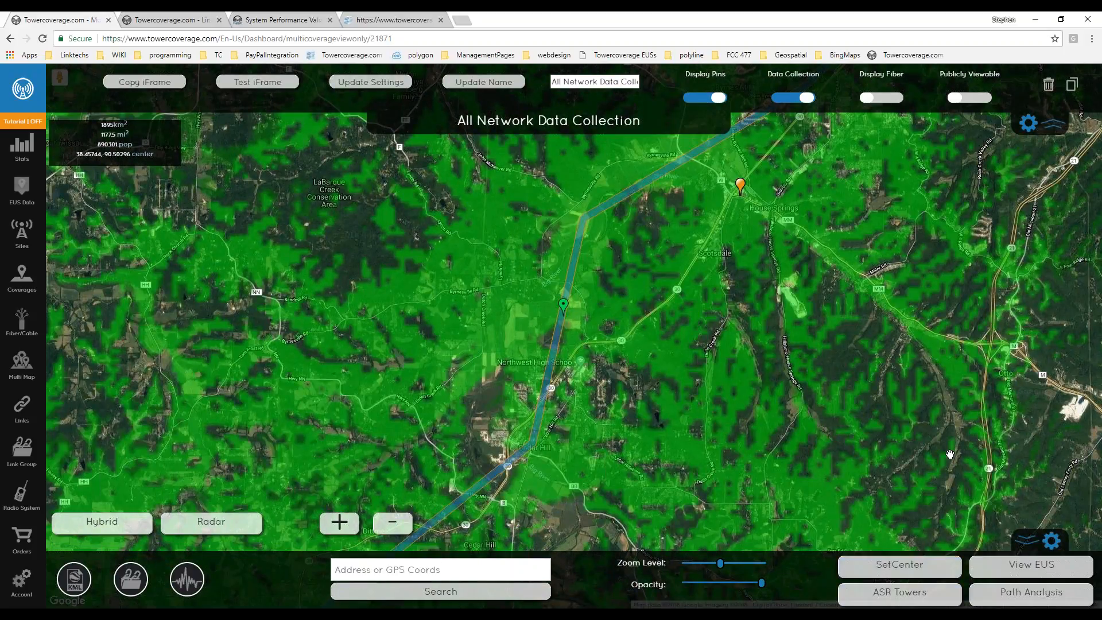
pyautogui.moveTo(949, 454); pyautogui.dragTo(891, 460)
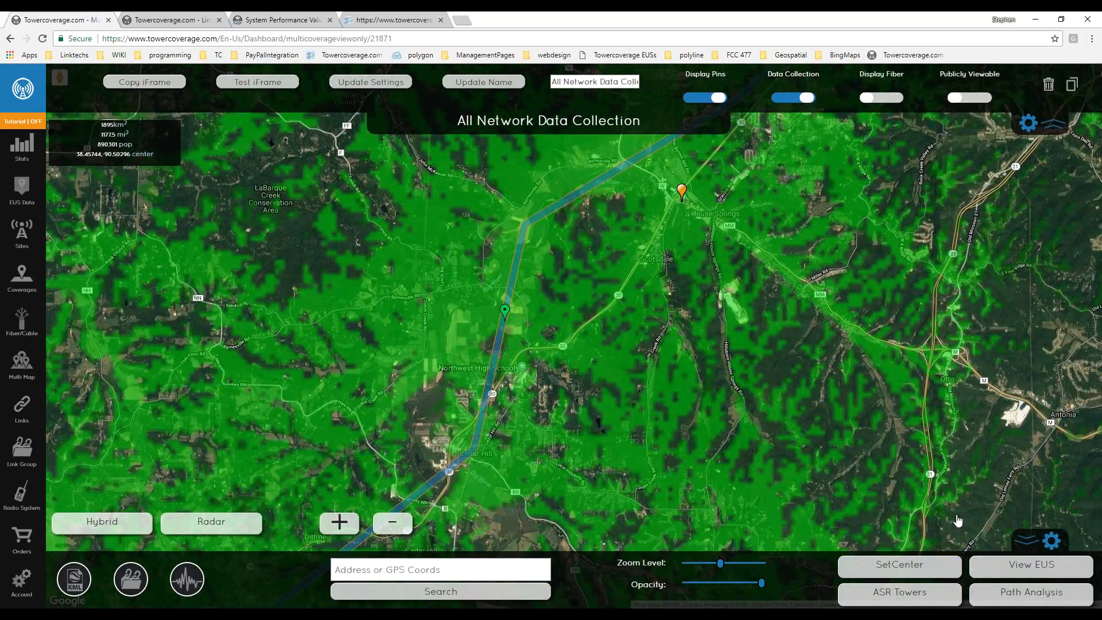
# Run a path analysis to the new point using the coverage-setting install heights.
pyautogui.click(1031, 596)
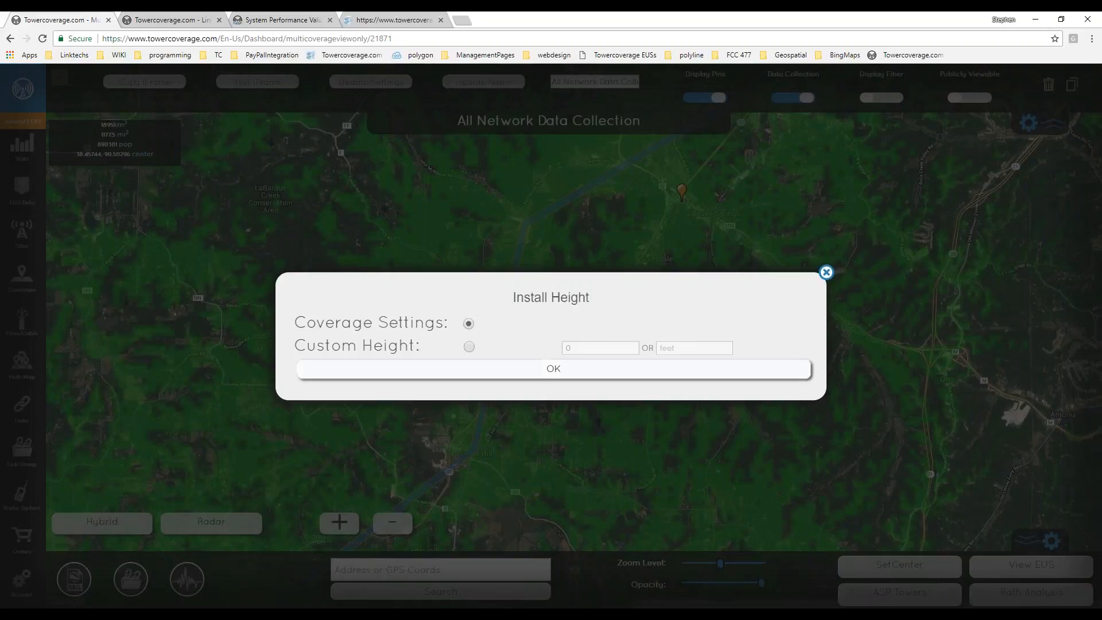
pyautogui.click(538, 378)
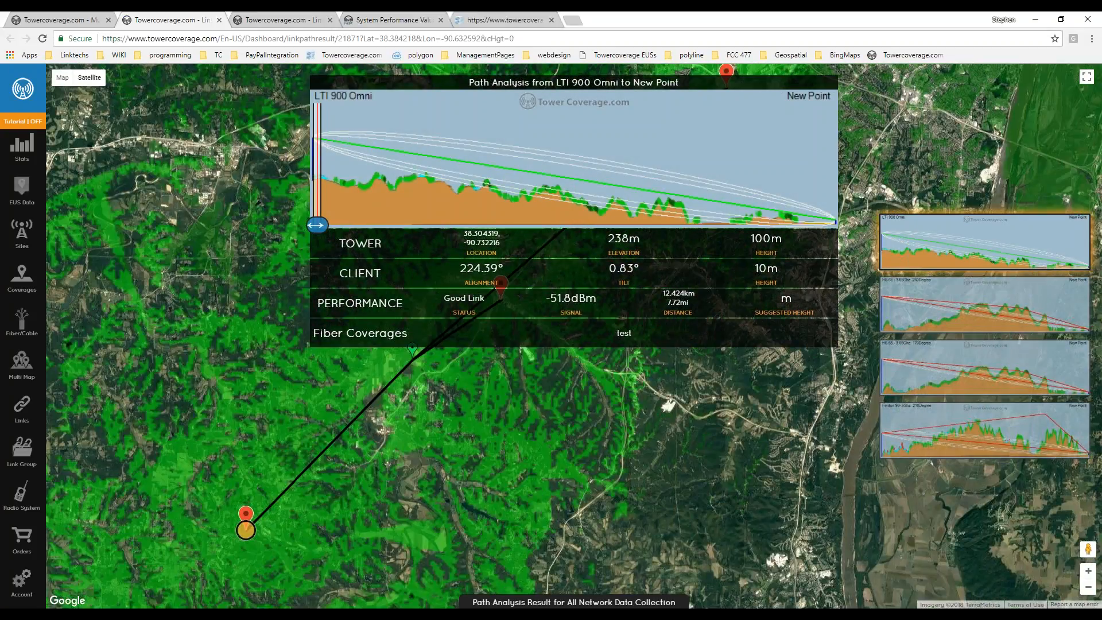
pyautogui.scroll(-1, 505, 465)
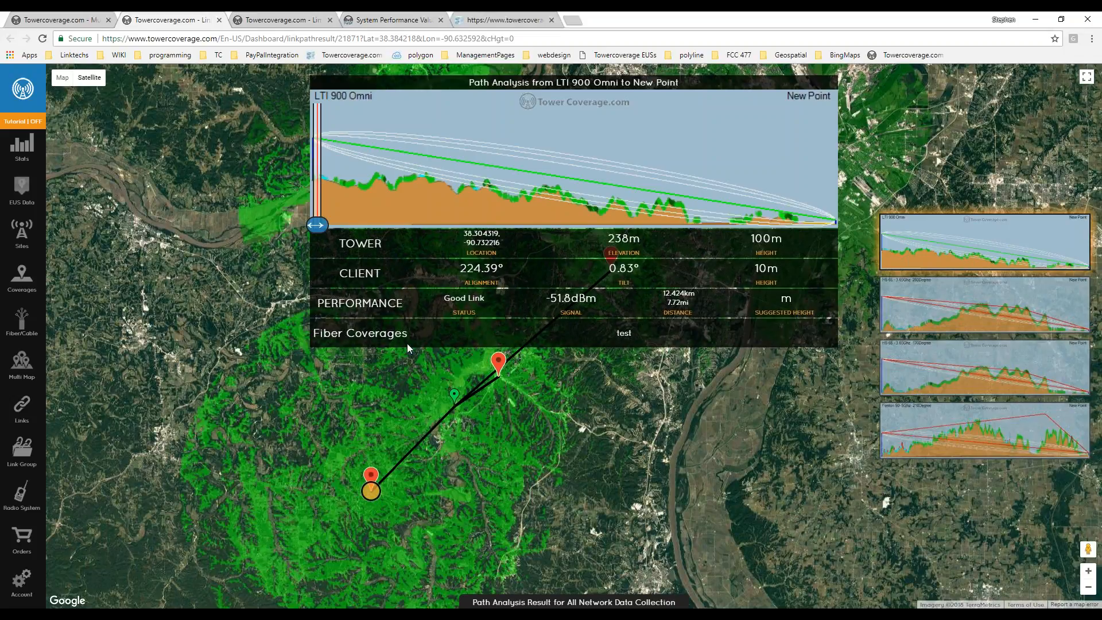
# Compare the HS 65 and Fenton link profiles, noting HS 65 170Degree's 80 m suggested height.
pyautogui.click(1030, 321)
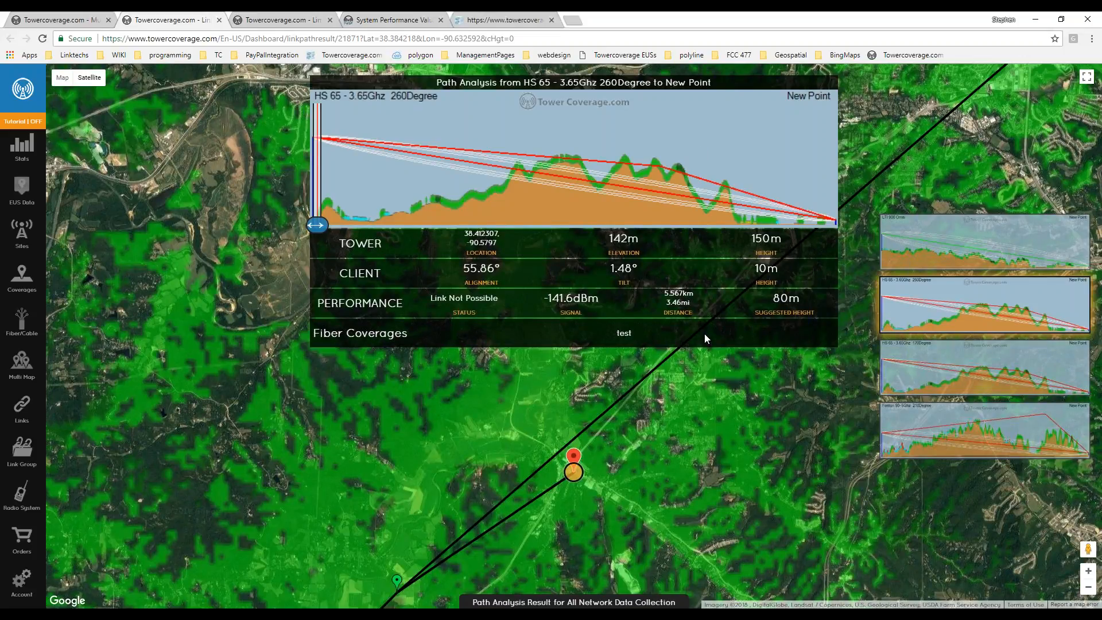
pyautogui.click(968, 378)
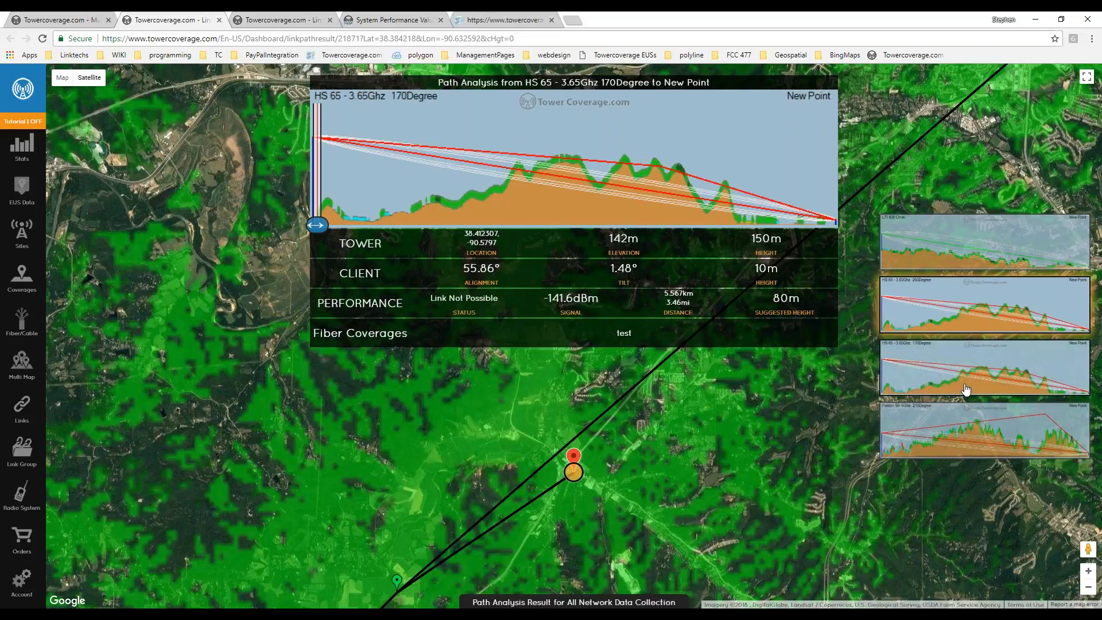
pyautogui.click(969, 433)
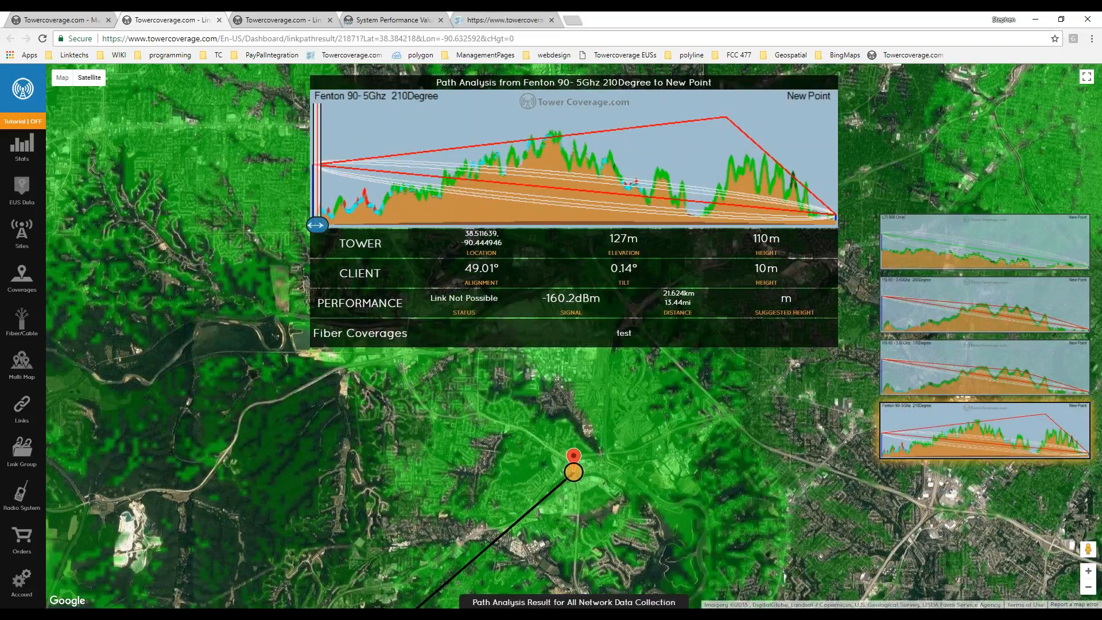
pyautogui.click(936, 388)
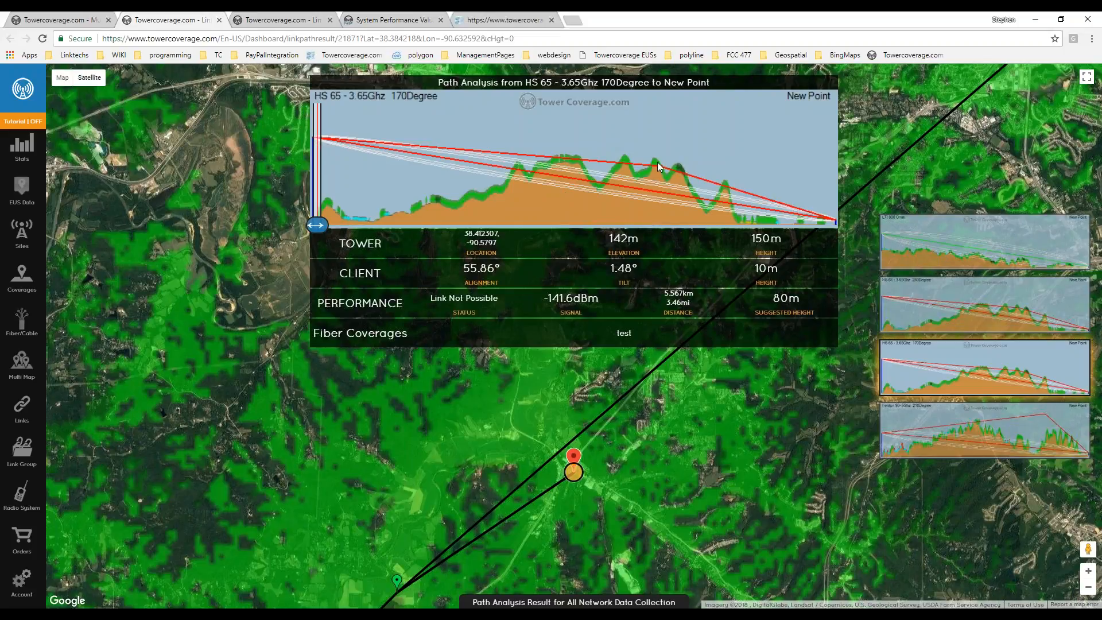
pyautogui.moveTo(769, 298); pyautogui.dragTo(802, 304)
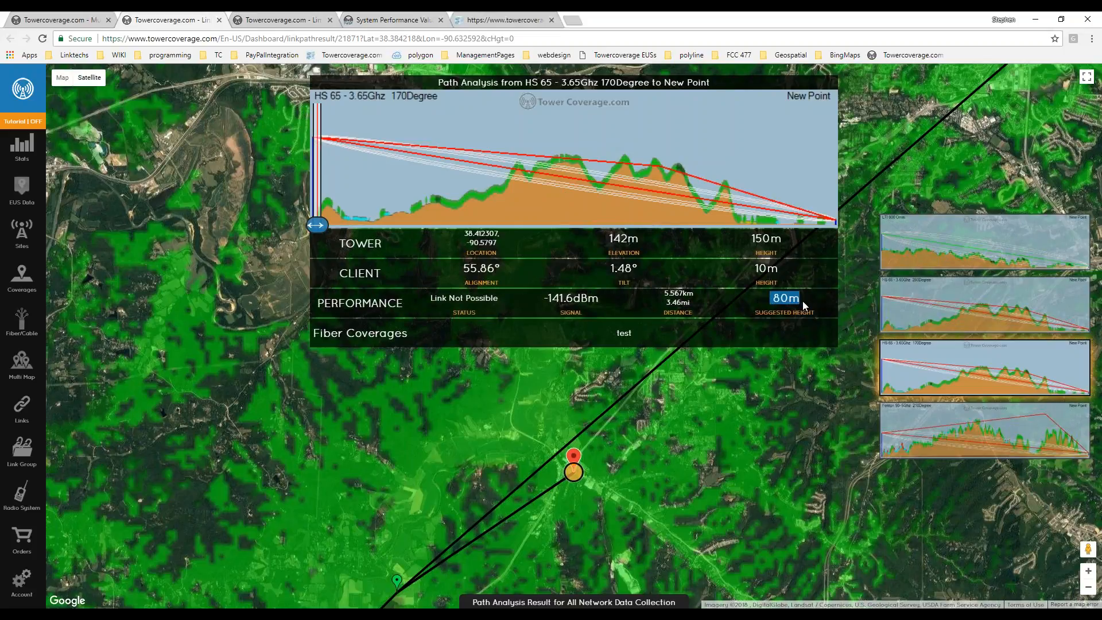
pyautogui.click(797, 300)
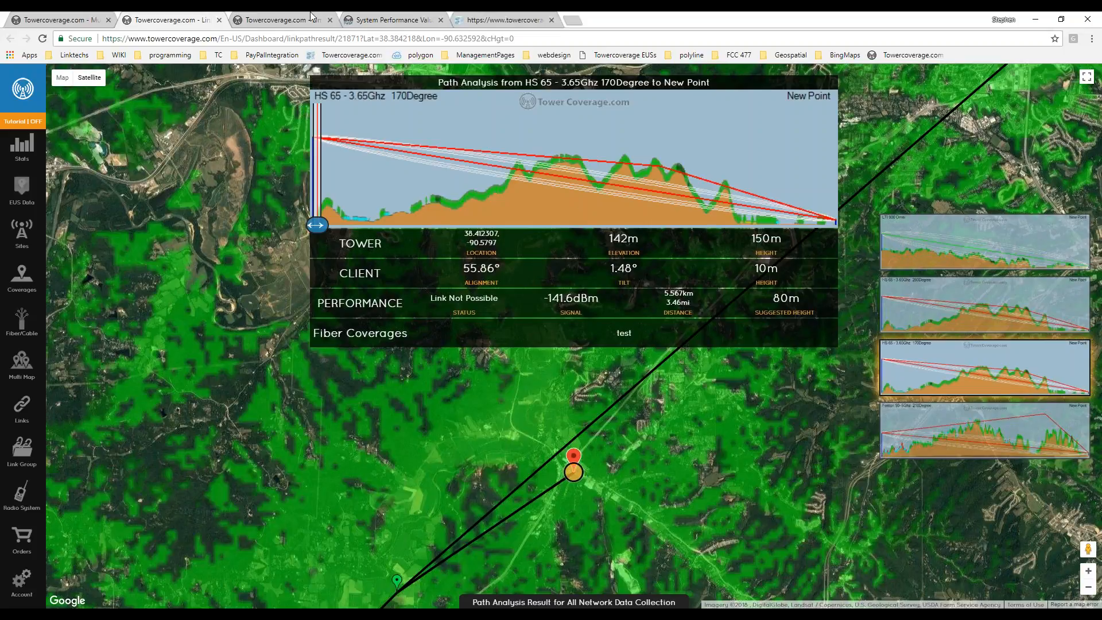
pyautogui.click(76, 21)
pyautogui.click(600, 370)
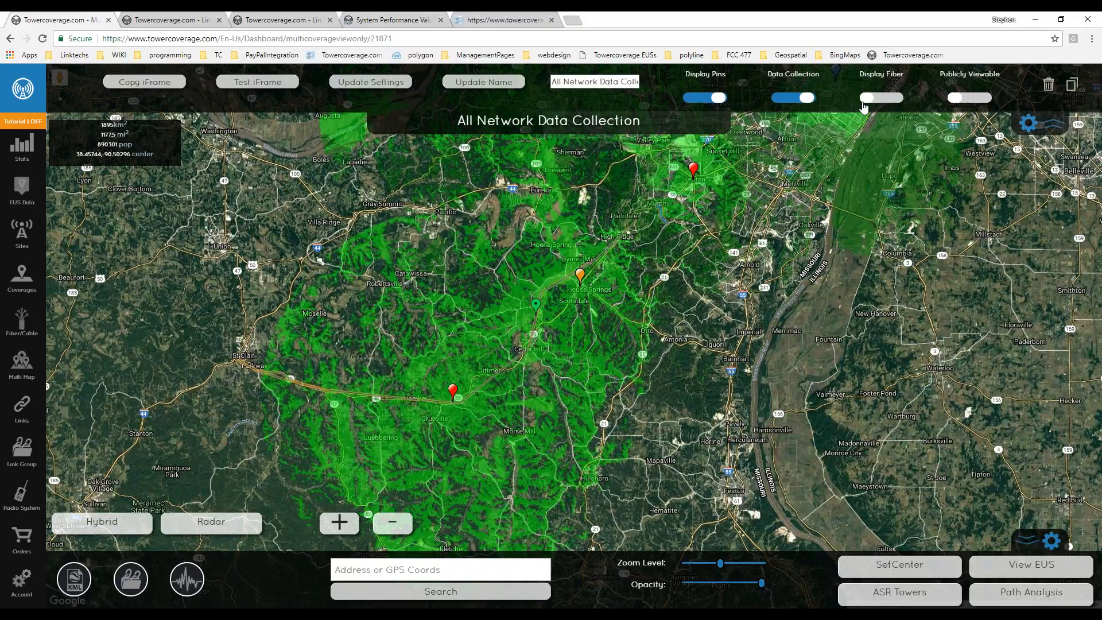
pyautogui.moveTo(991, 96)
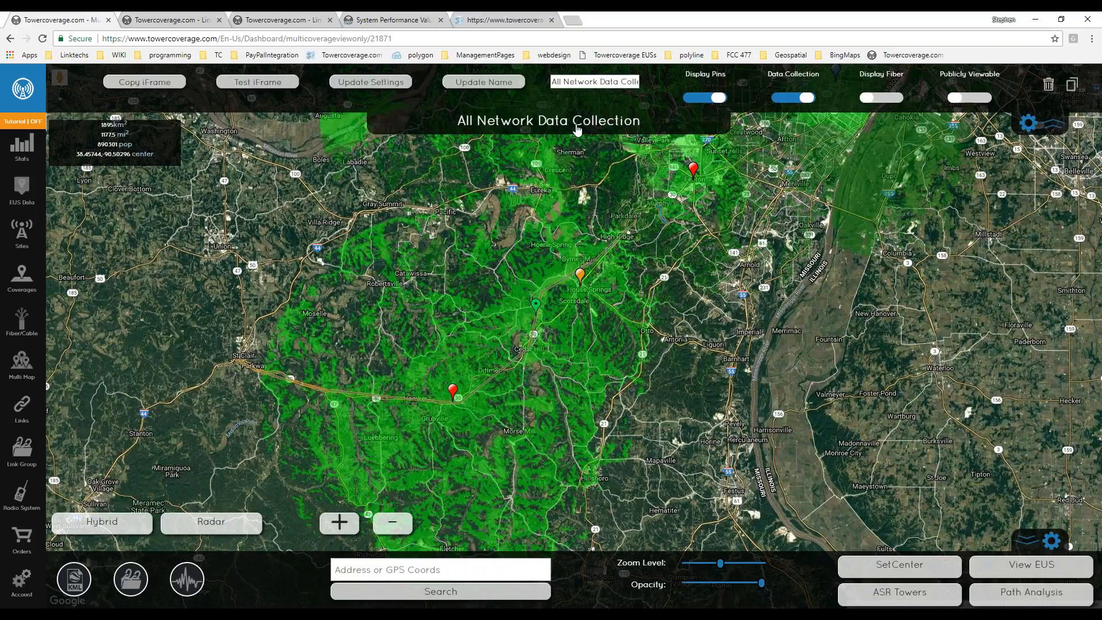
pyautogui.click(590, 85)
pyautogui.moveTo(623, 82); pyautogui.dragTo(543, 90)
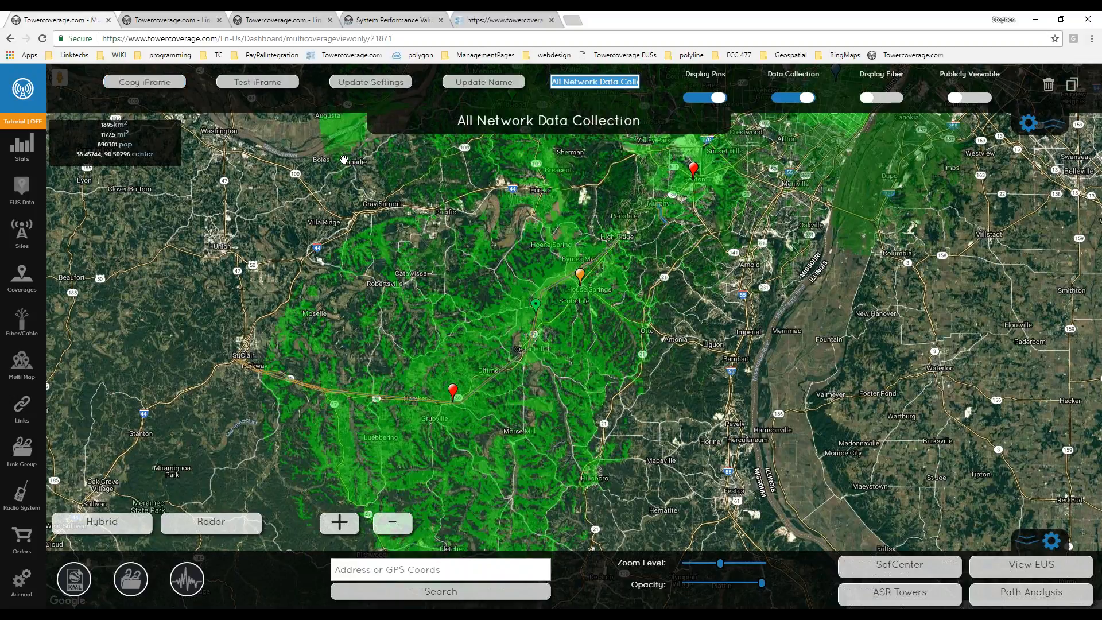
# Preview the Test iFrame form, autofill it from a saved contact and tick reCAPTCHA.
pyautogui.click(262, 93)
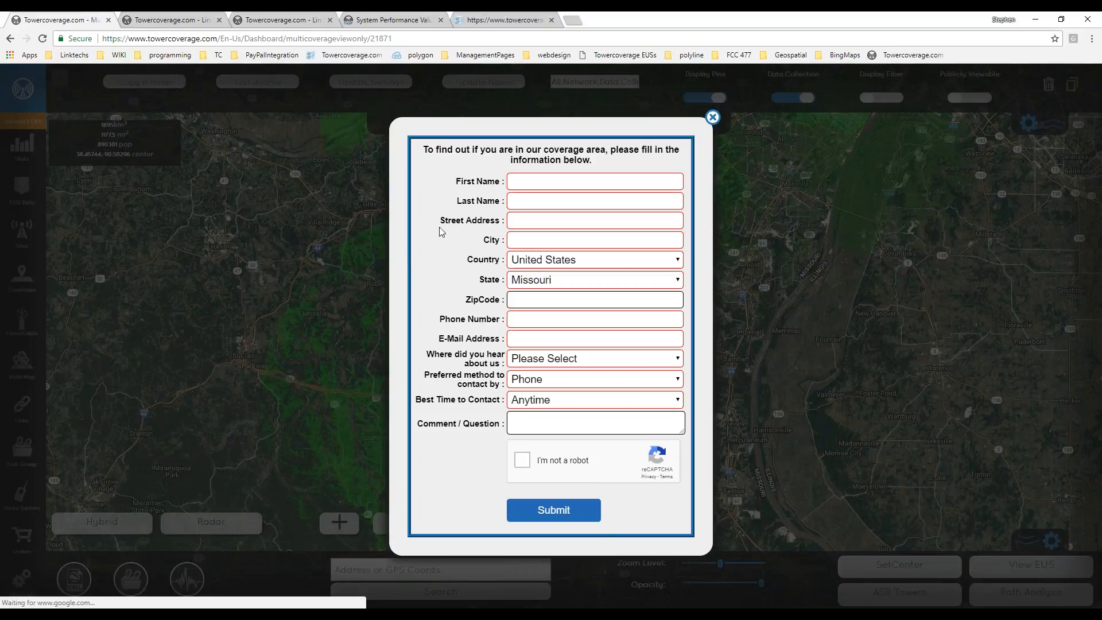
pyautogui.click(623, 182)
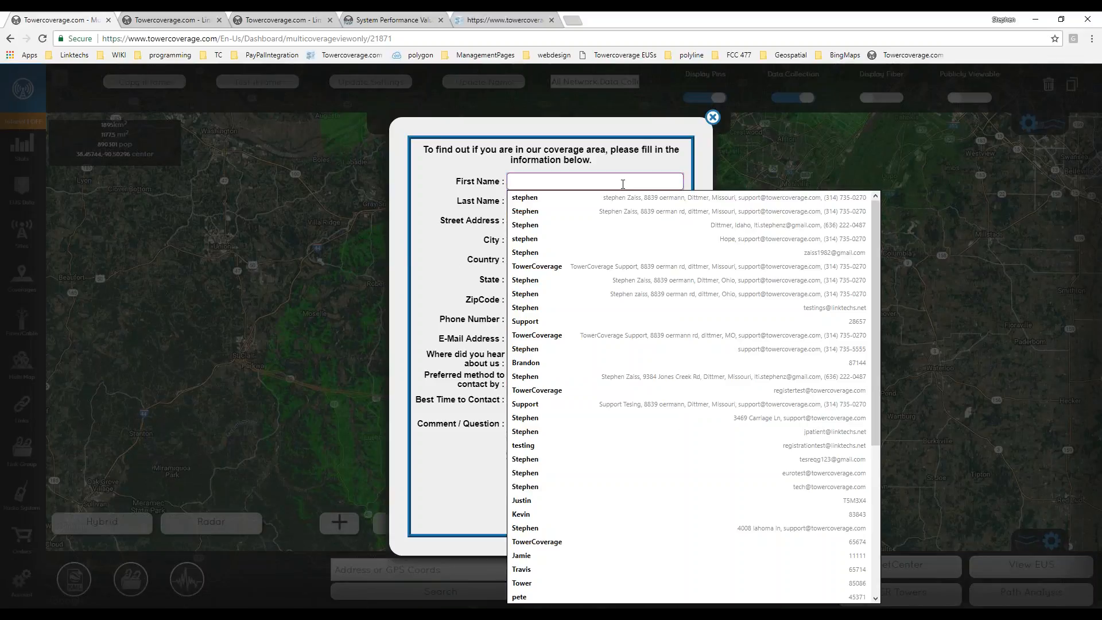
pyautogui.click(620, 212)
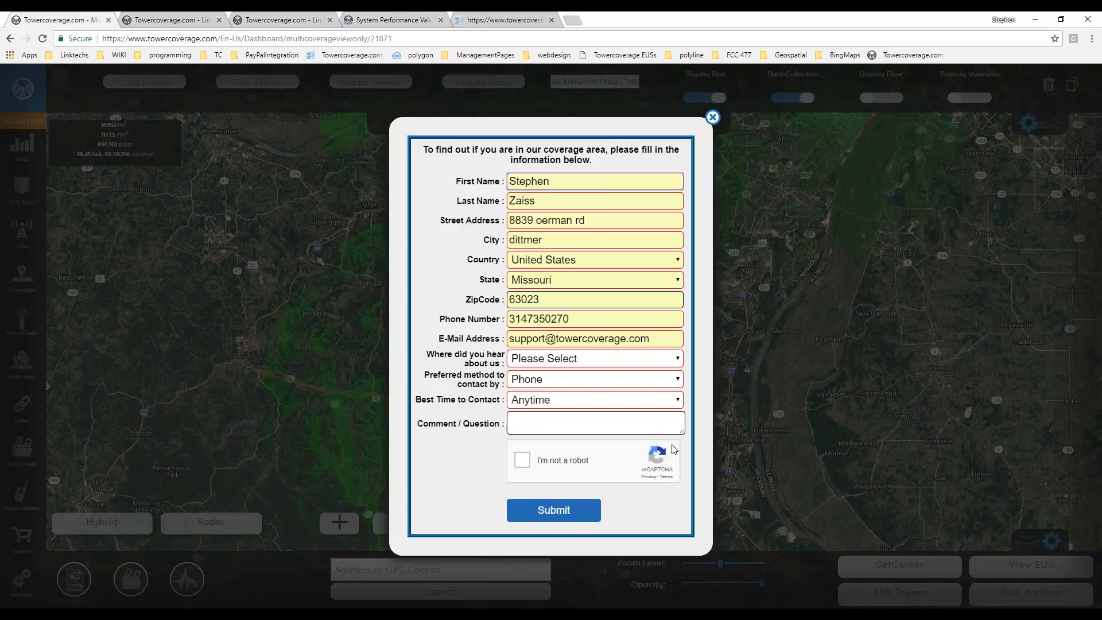
pyautogui.click(523, 460)
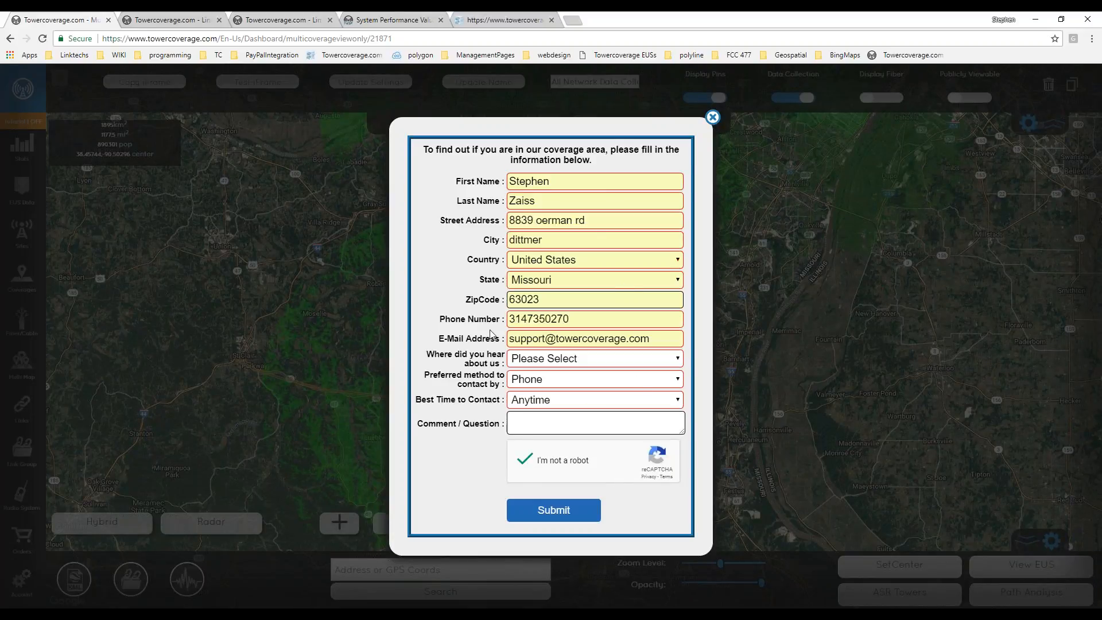
# Answer 'Where did you hear' with Billboard and submit the coverage form.
pyautogui.click(554, 516)
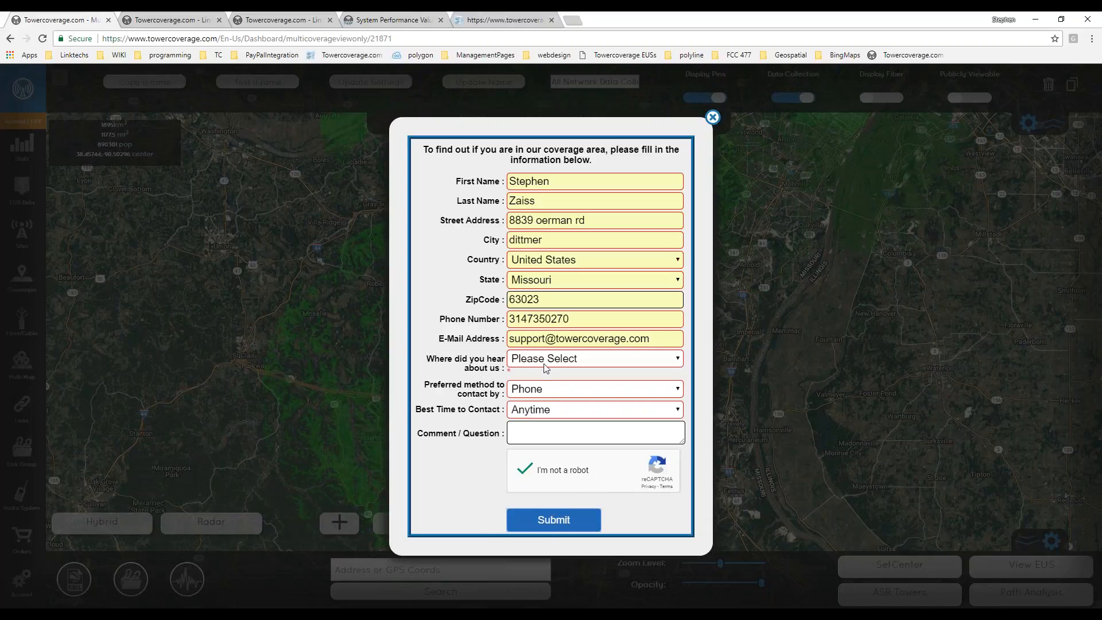
pyautogui.click(546, 361)
pyautogui.click(539, 404)
pyautogui.click(552, 512)
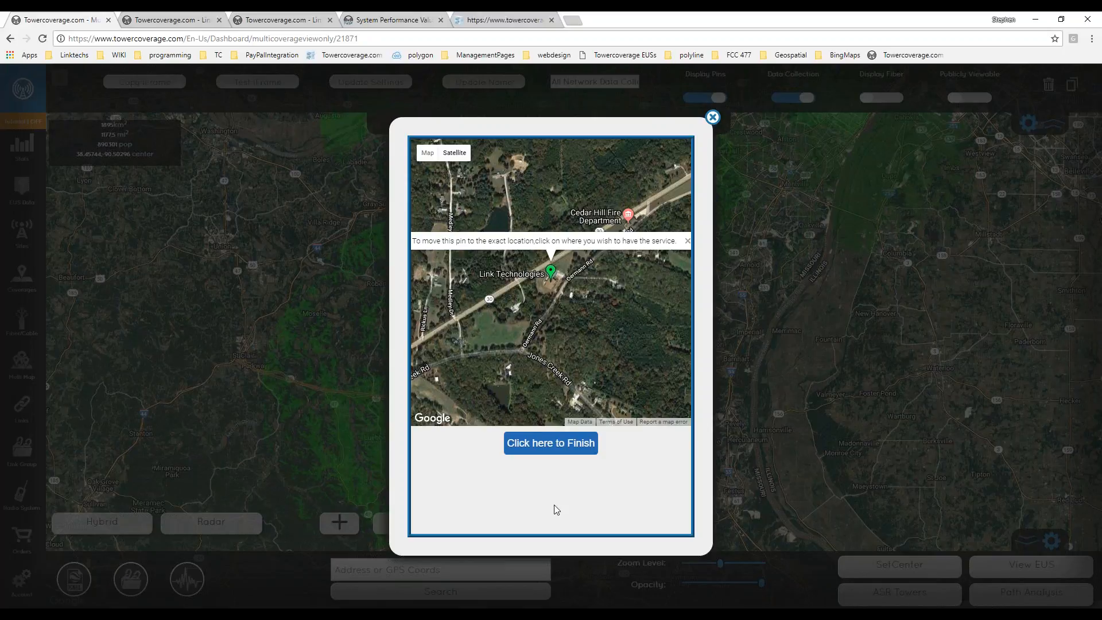
# Try service pin spots east of the business and along Jones Creek Rd.
pyautogui.scroll(-2, 520, 359)
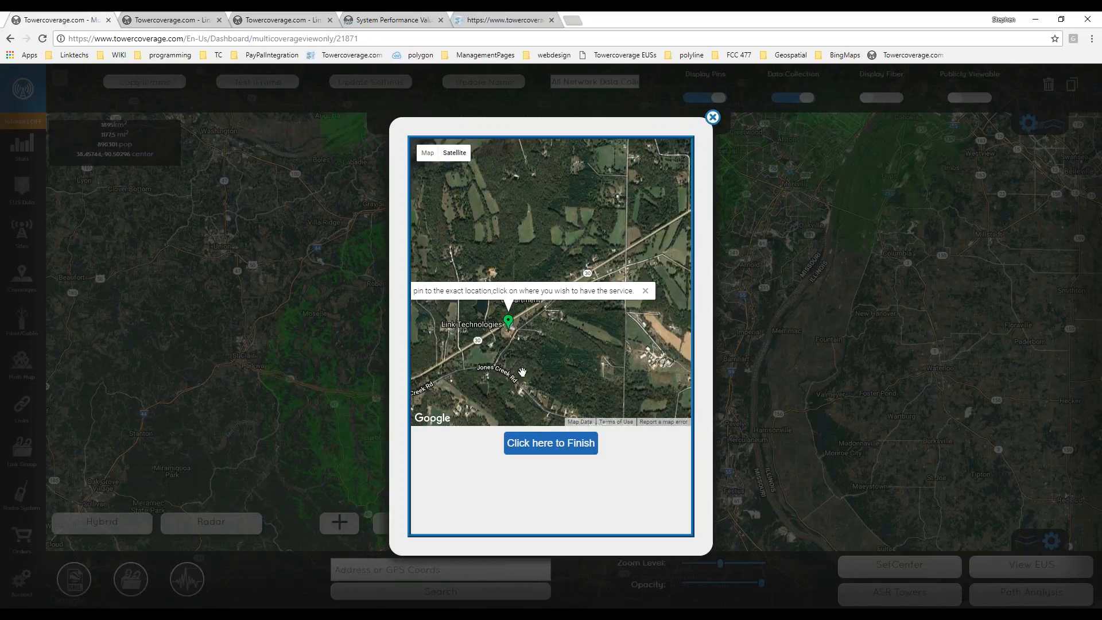
pyautogui.moveTo(492, 362); pyautogui.dragTo(539, 324)
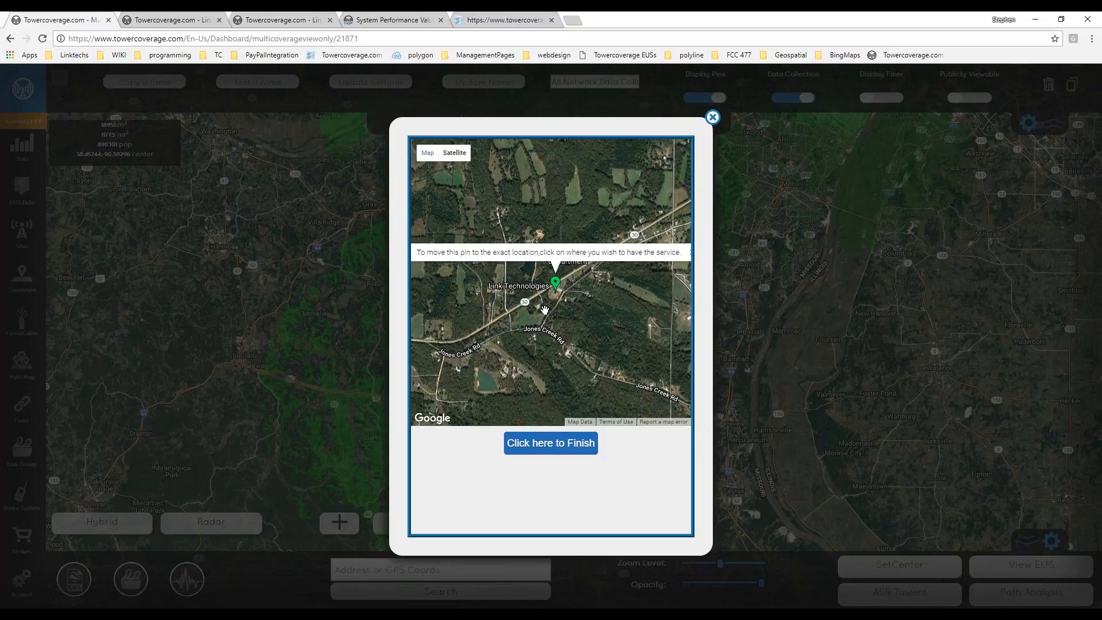
pyautogui.moveTo(416, 254); pyautogui.dragTo(669, 256)
pyautogui.click(623, 300)
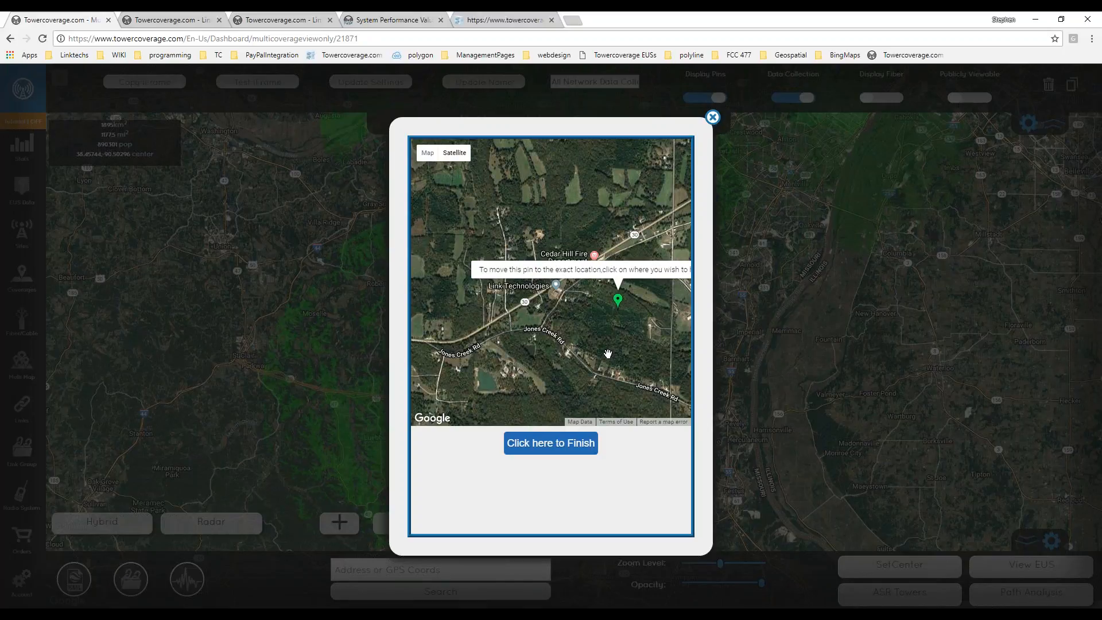
pyautogui.moveTo(521, 376); pyautogui.dragTo(527, 297)
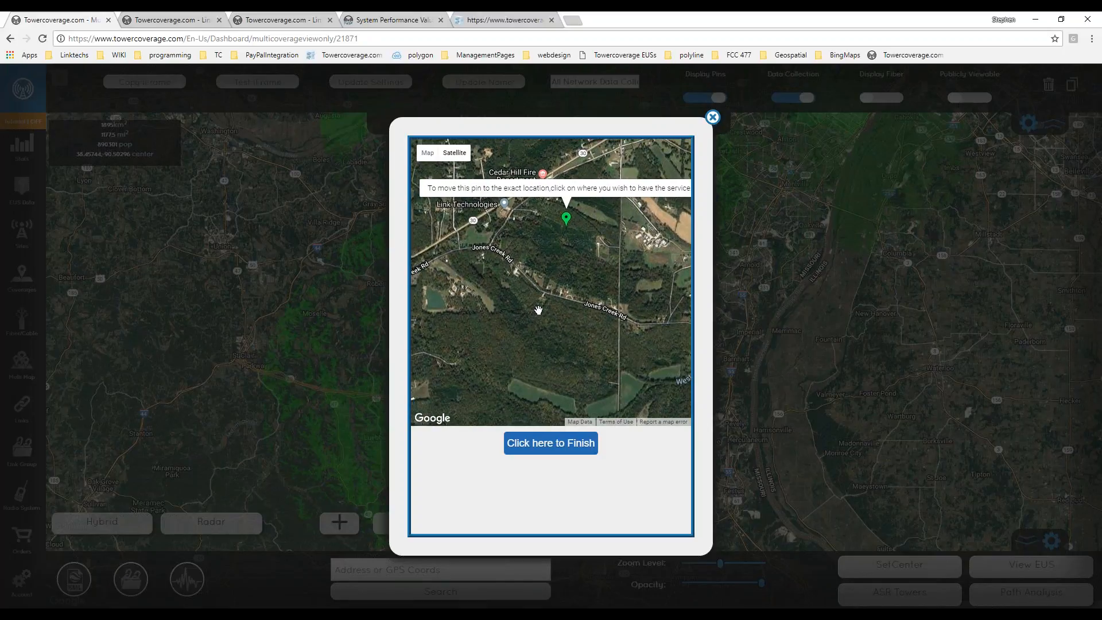
pyautogui.moveTo(573, 327); pyautogui.dragTo(501, 341)
pyautogui.click(560, 308)
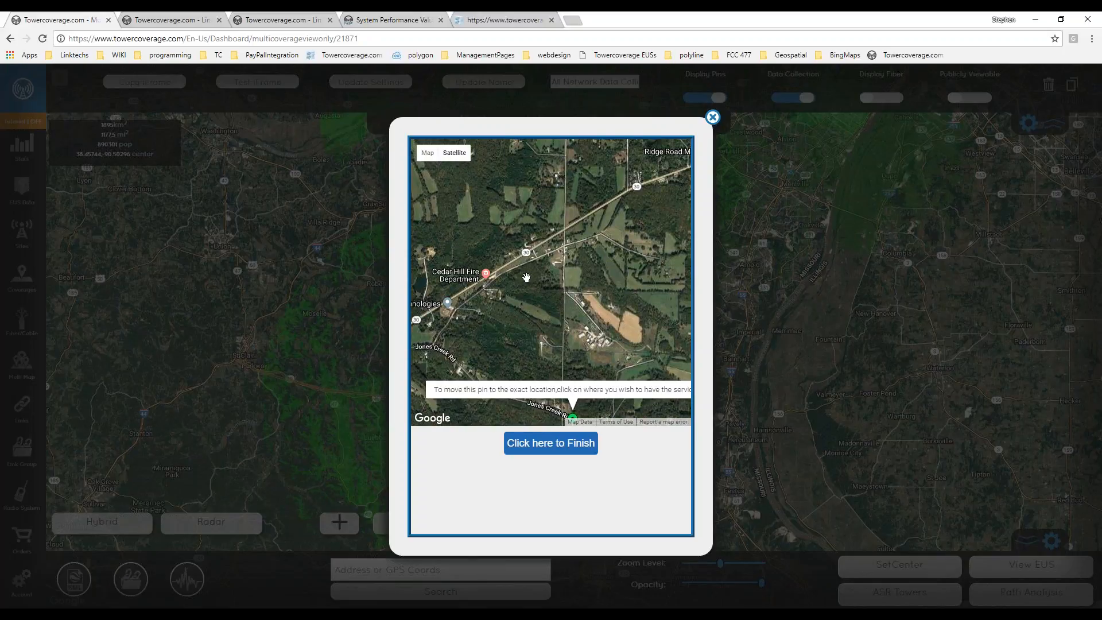
pyautogui.scroll(-1, 529, 284)
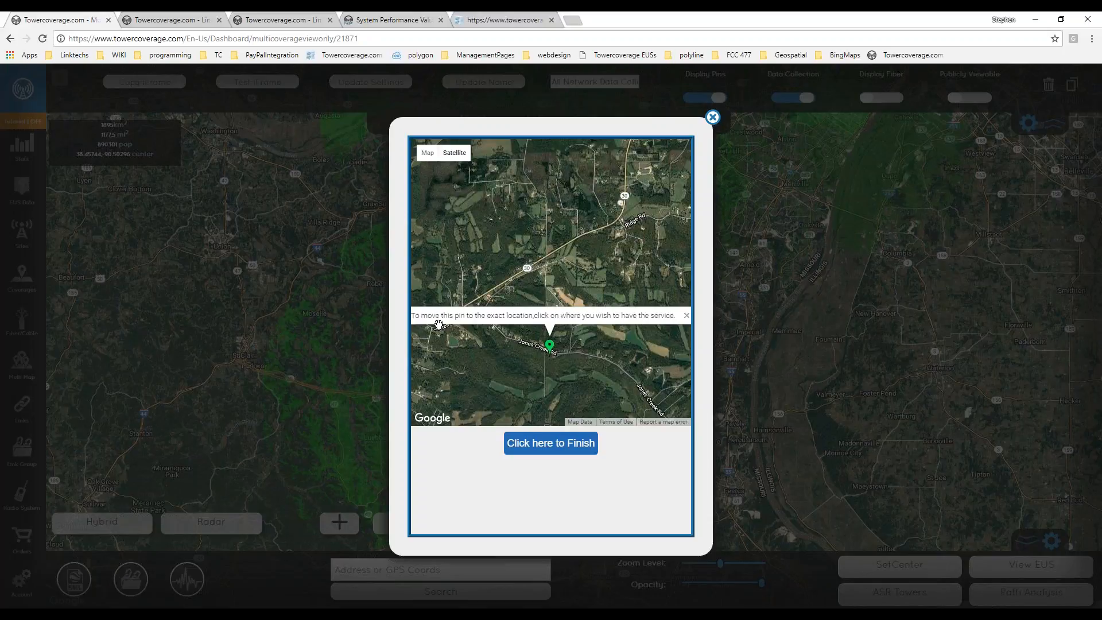
pyautogui.doubleClick(423, 316)
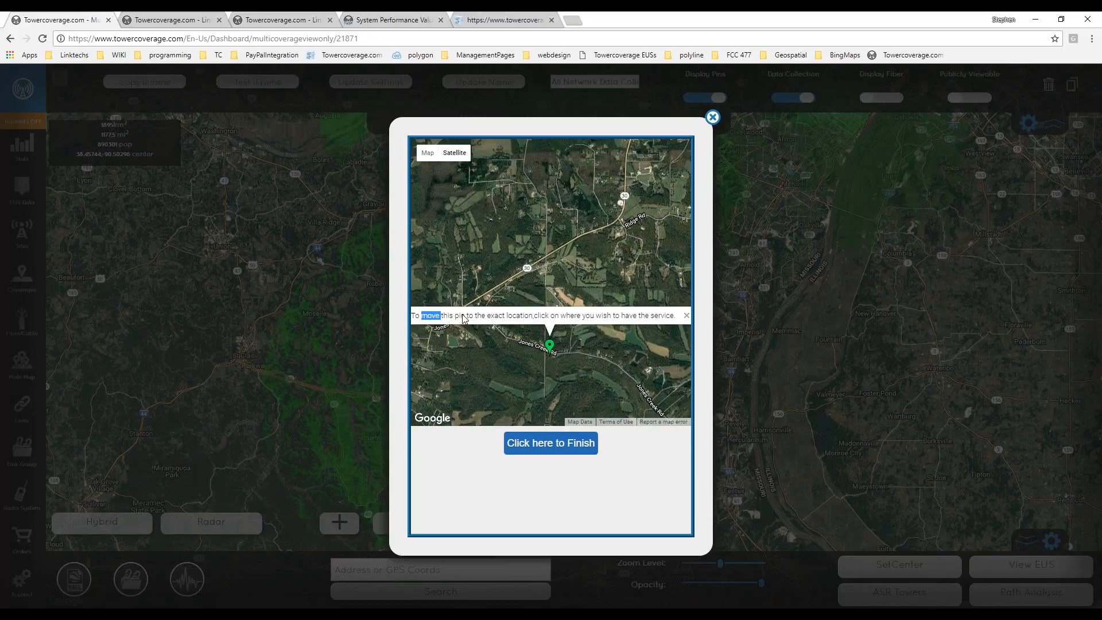
pyautogui.click(474, 366)
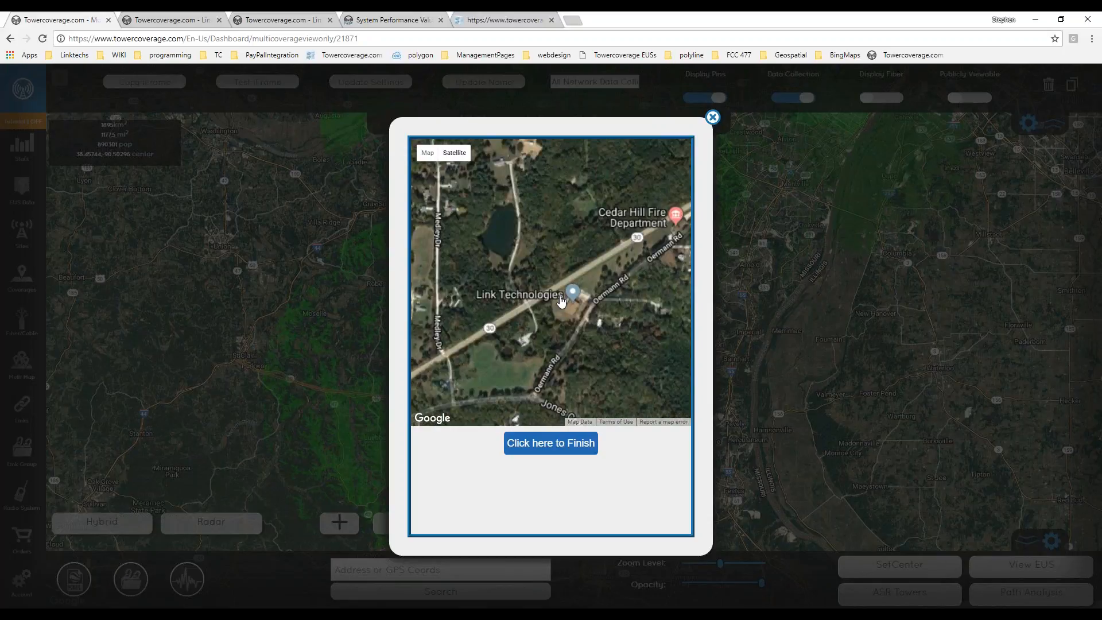
# Pin the house north of the pond and finish to show green coverage.
pyautogui.moveTo(513, 215); pyautogui.dragTo(504, 290)
pyautogui.scroll(-1, 504, 290)
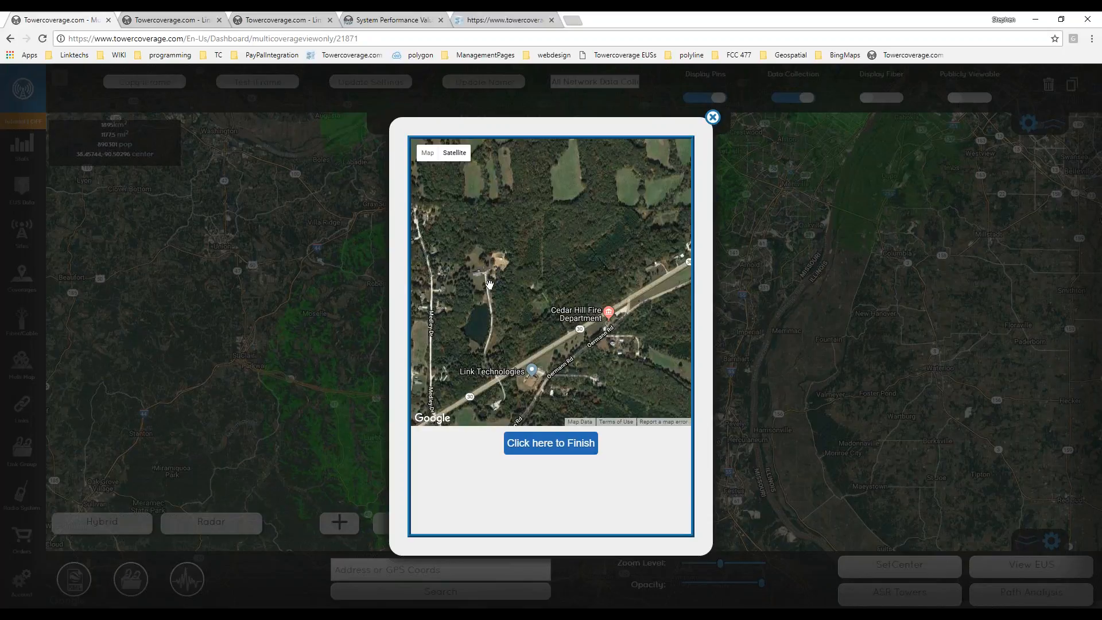
pyautogui.scroll(1, 489, 283)
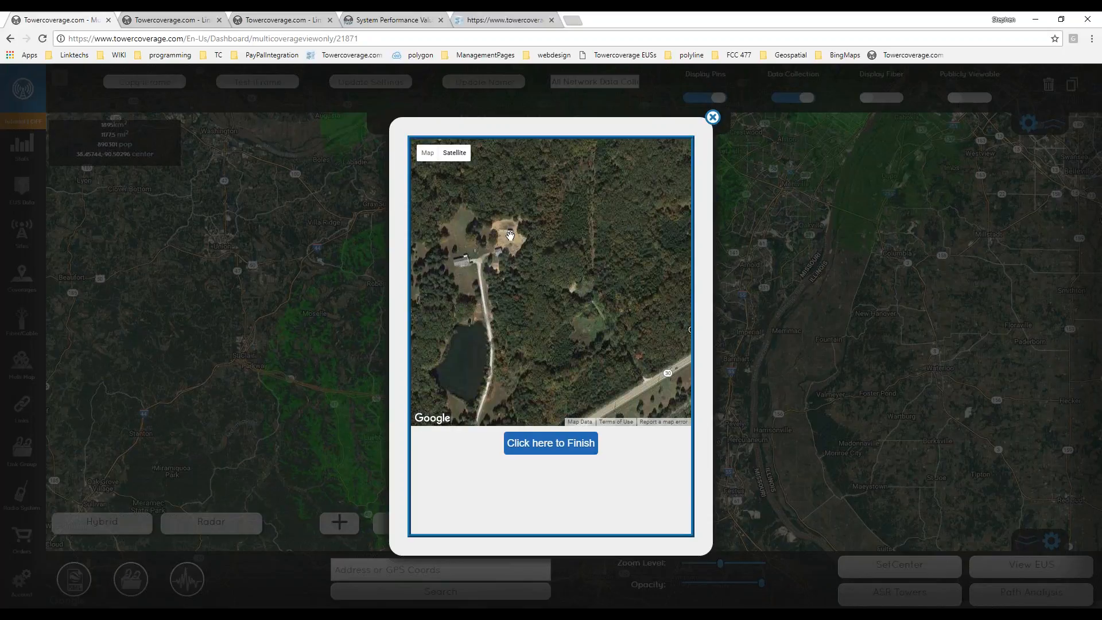
pyautogui.click(467, 260)
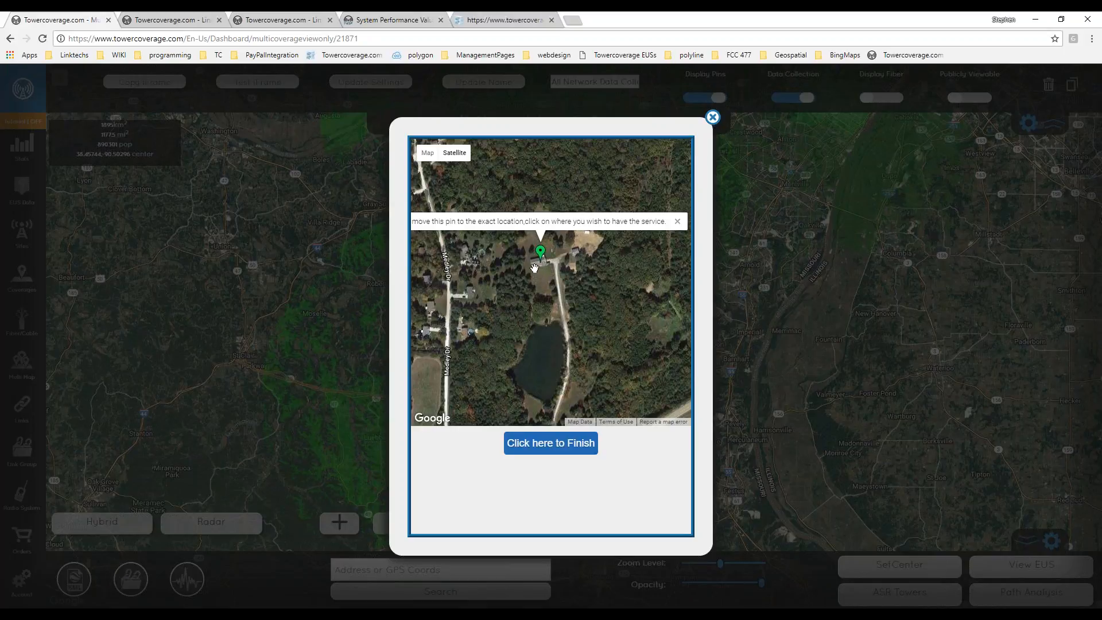
pyautogui.click(542, 447)
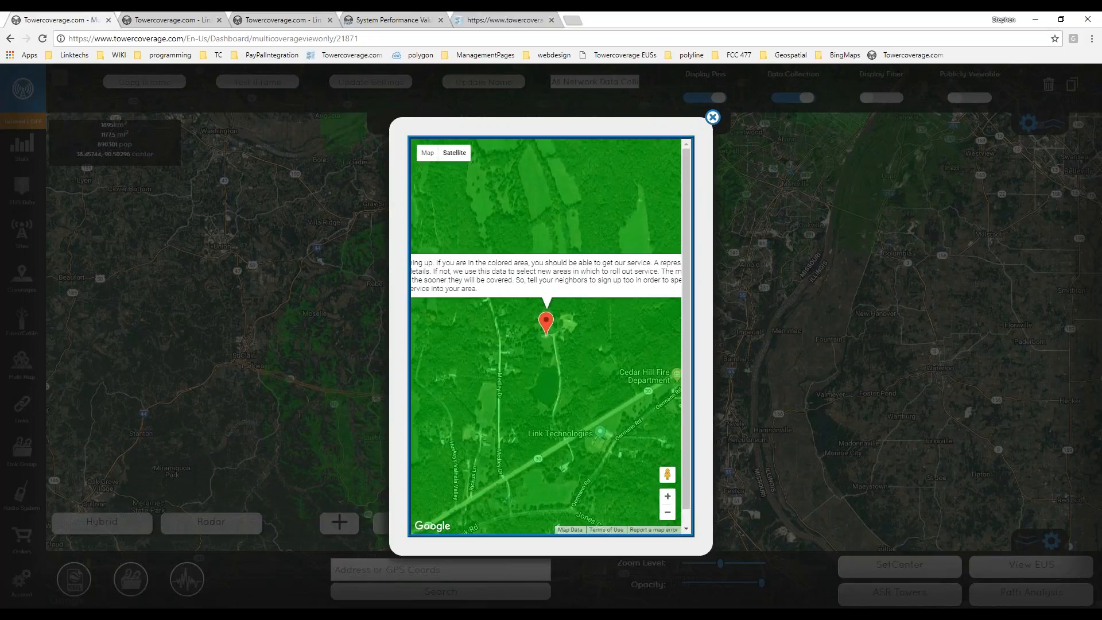
# Close the coverage result preview and reopen the Test iFrame form with Missouri preset.
pyautogui.scroll(-1, 543, 362)
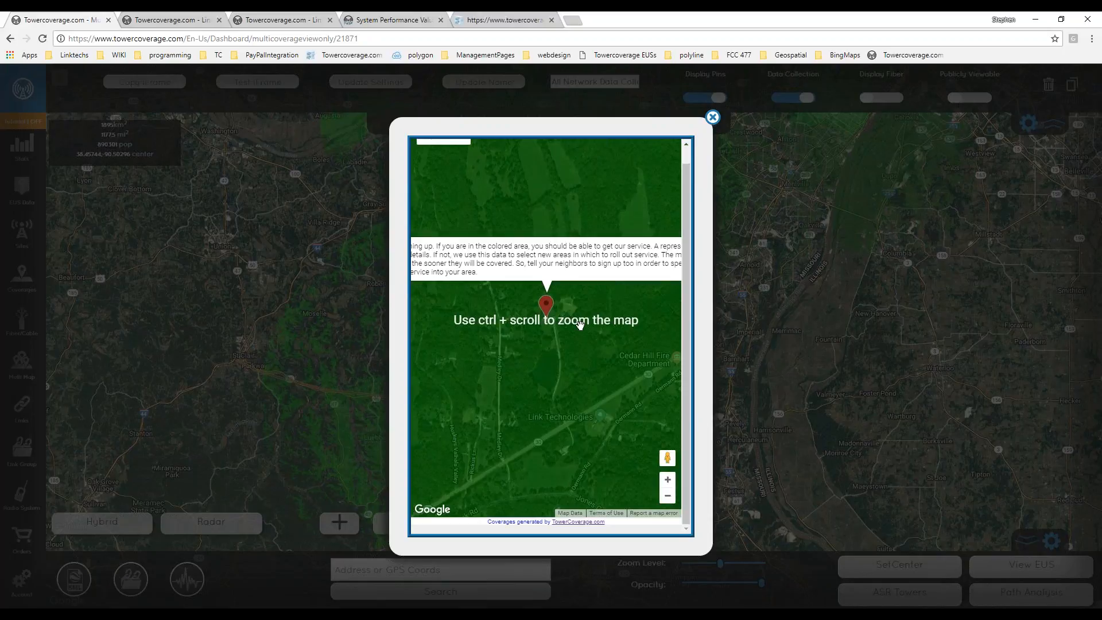
pyautogui.scroll(-4, 581, 325)
pyautogui.moveTo(580, 325); pyautogui.dragTo(568, 321)
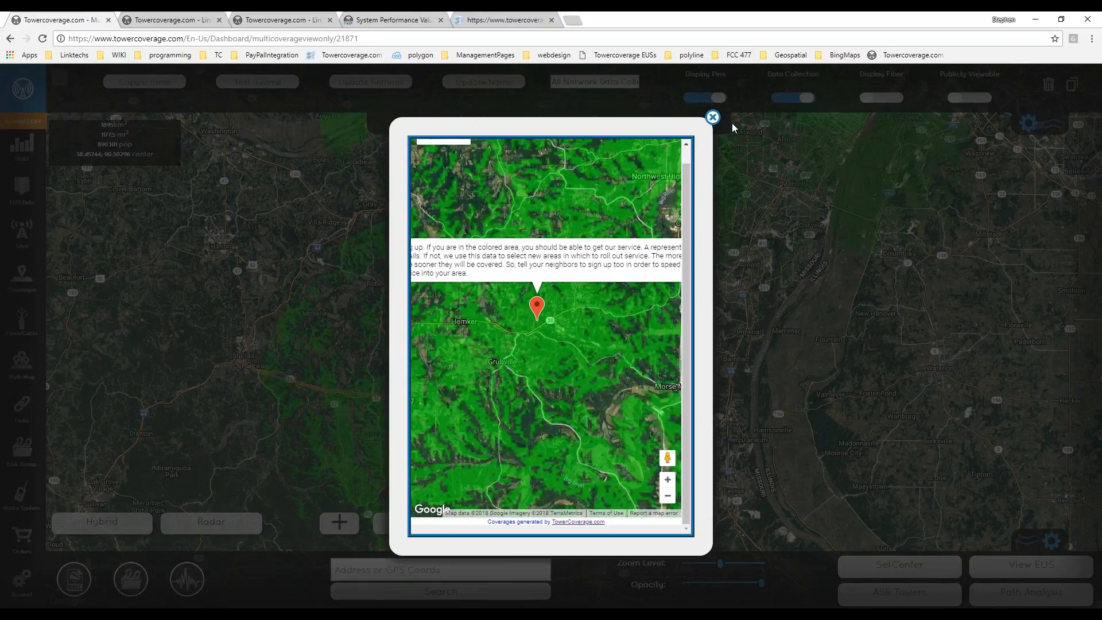
pyautogui.click(713, 117)
pyautogui.click(265, 83)
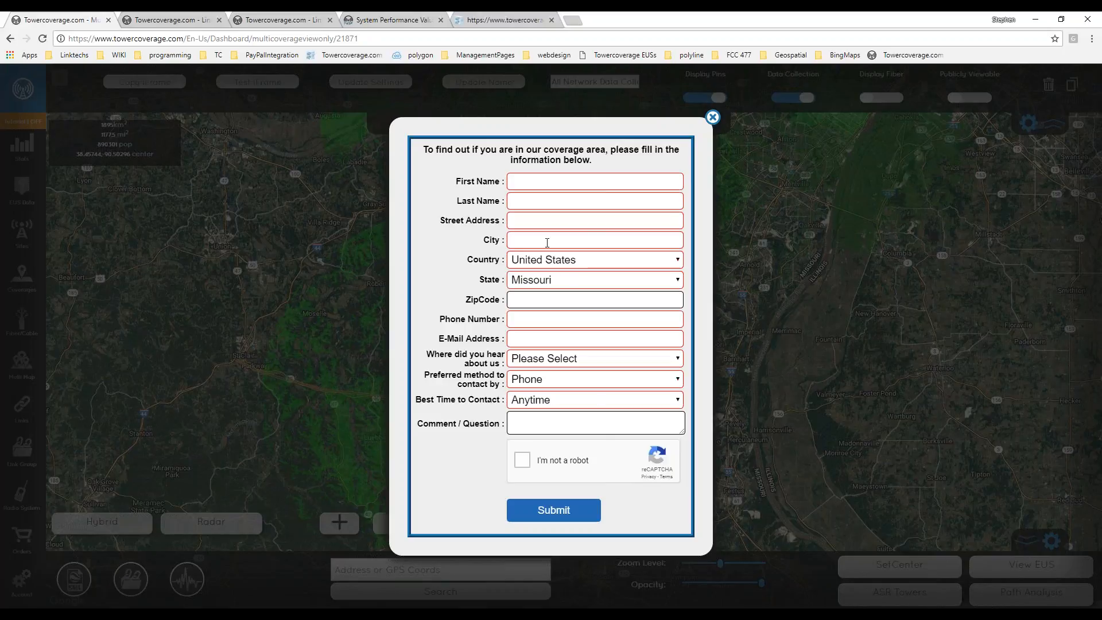
# Close the form preview, check the Radar weather view, then switch back to Hybrid.
pyautogui.click(712, 119)
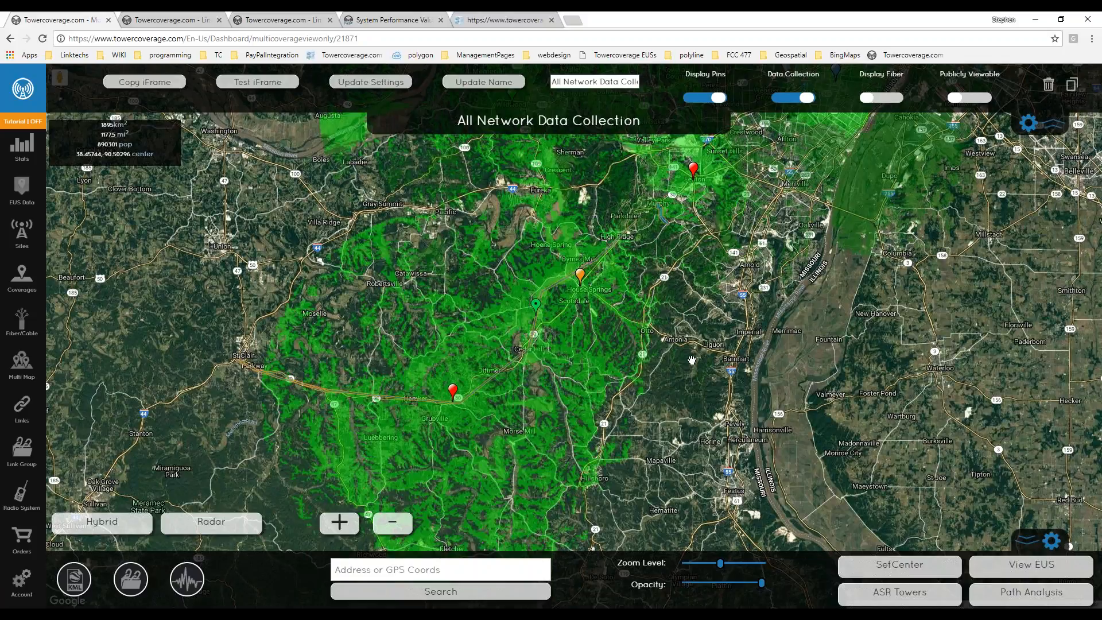
pyautogui.moveTo(692, 360); pyautogui.dragTo(507, 424)
pyautogui.click(230, 520)
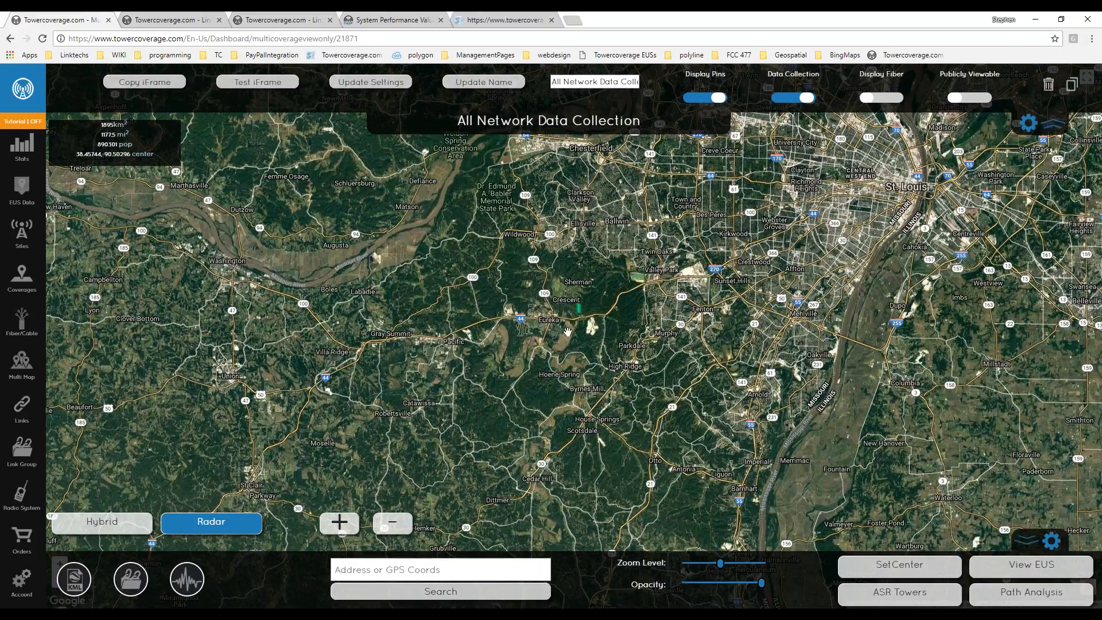
pyautogui.scroll(1, 675, 298)
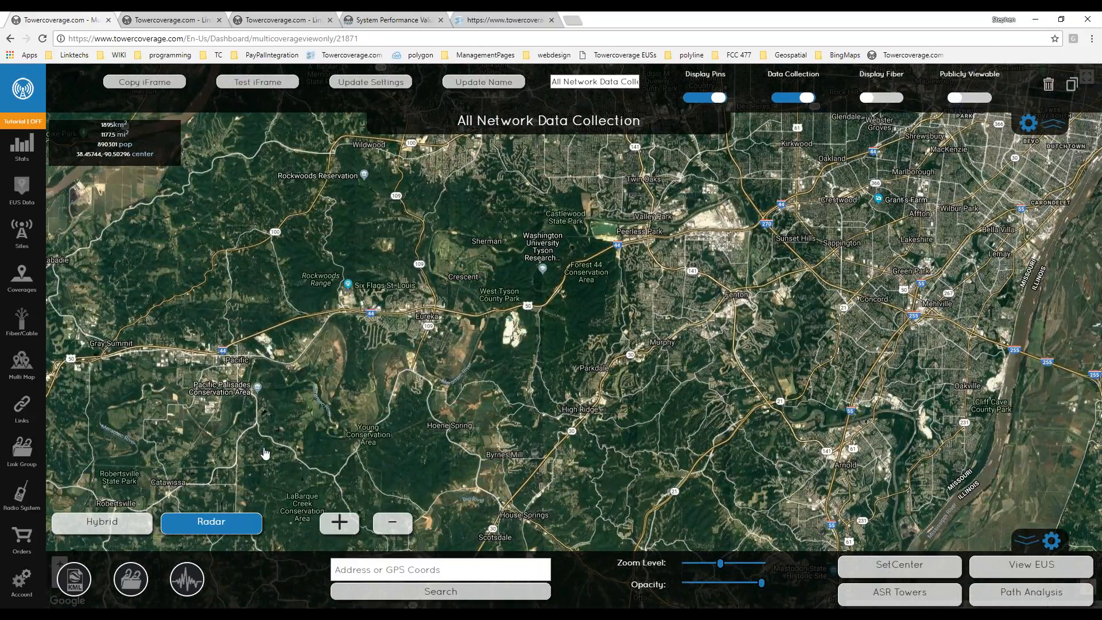
pyautogui.click(190, 530)
# Switch the coverage map's base map to the Go Dark style.
pyautogui.moveTo(276, 447); pyautogui.dragTo(279, 403)
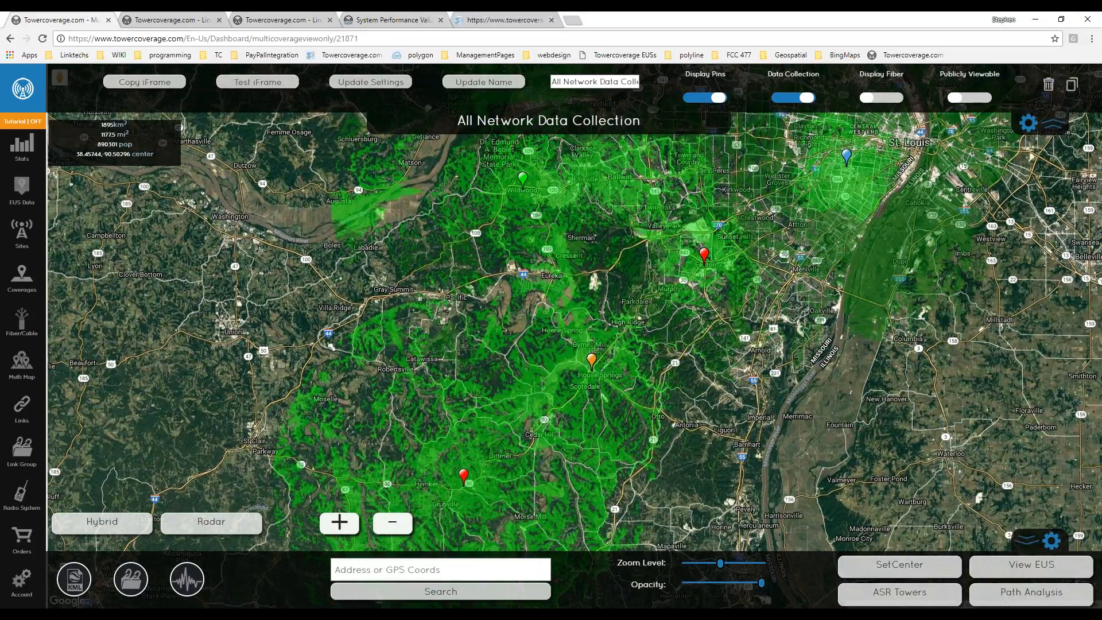
pyautogui.click(90, 524)
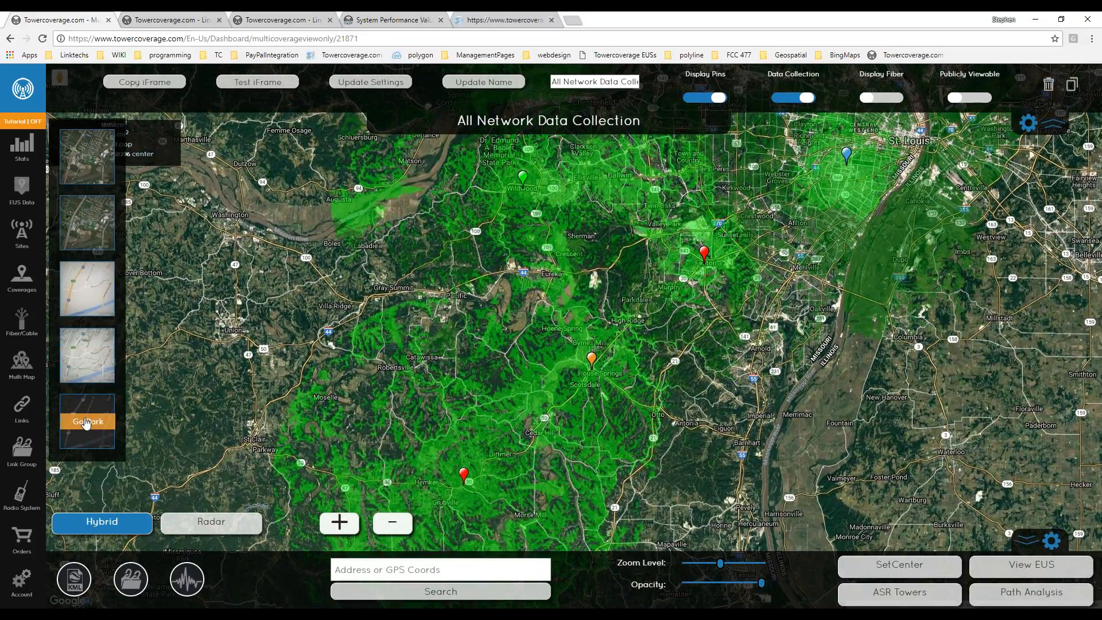
pyautogui.click(86, 422)
pyautogui.moveTo(431, 358); pyautogui.dragTo(315, 368)
# Turn on the BackBone link group and review the Fenton–Wildwood link profile.
pyautogui.click(73, 579)
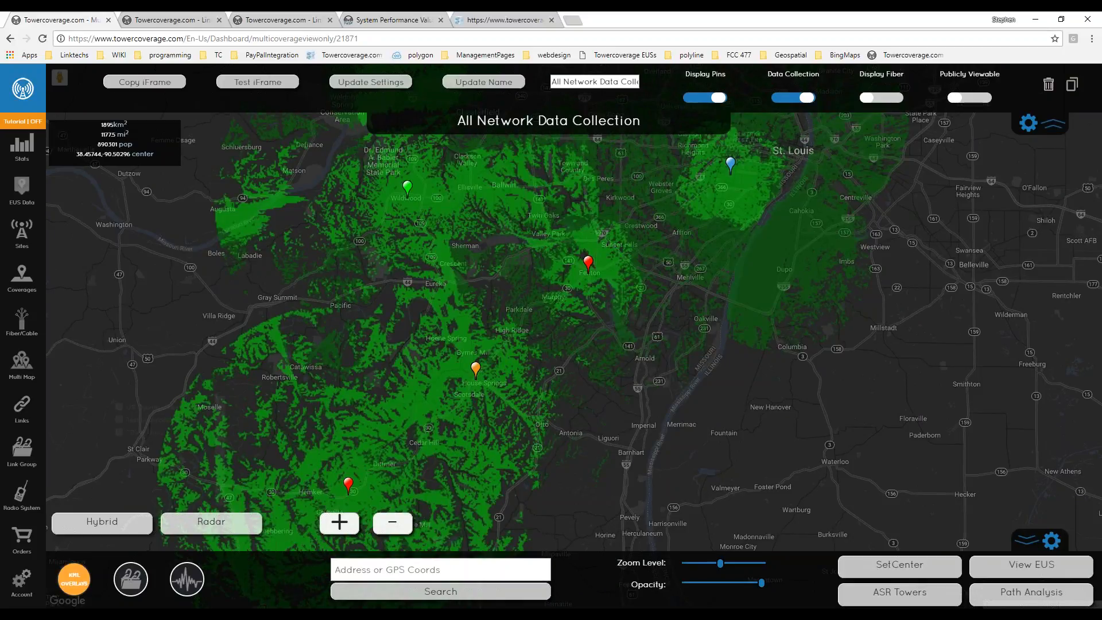
pyautogui.click(131, 579)
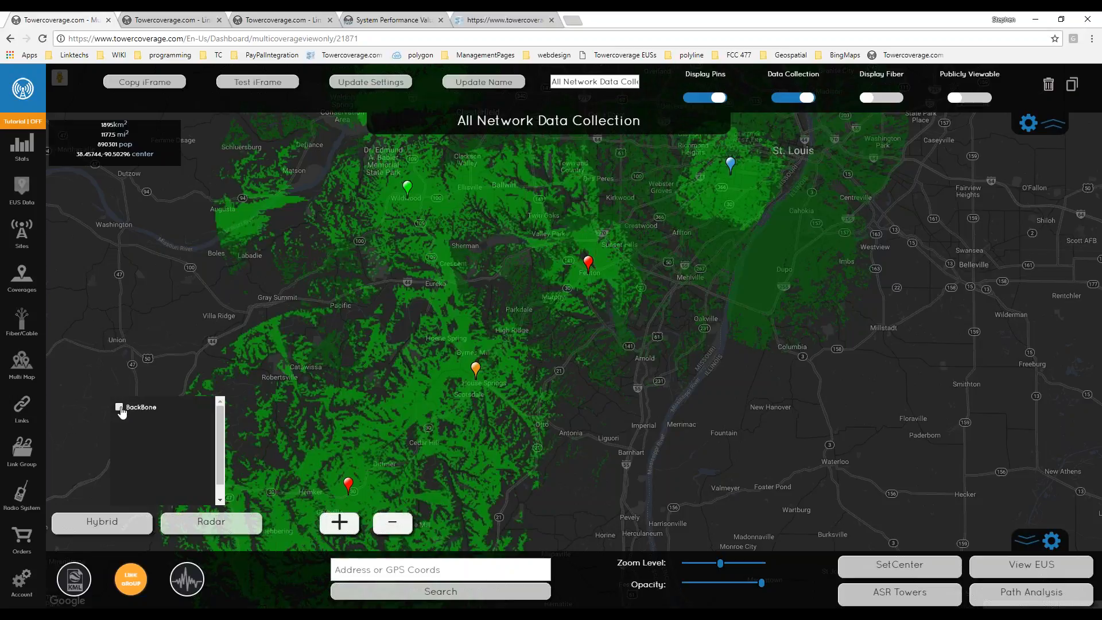
pyautogui.click(120, 408)
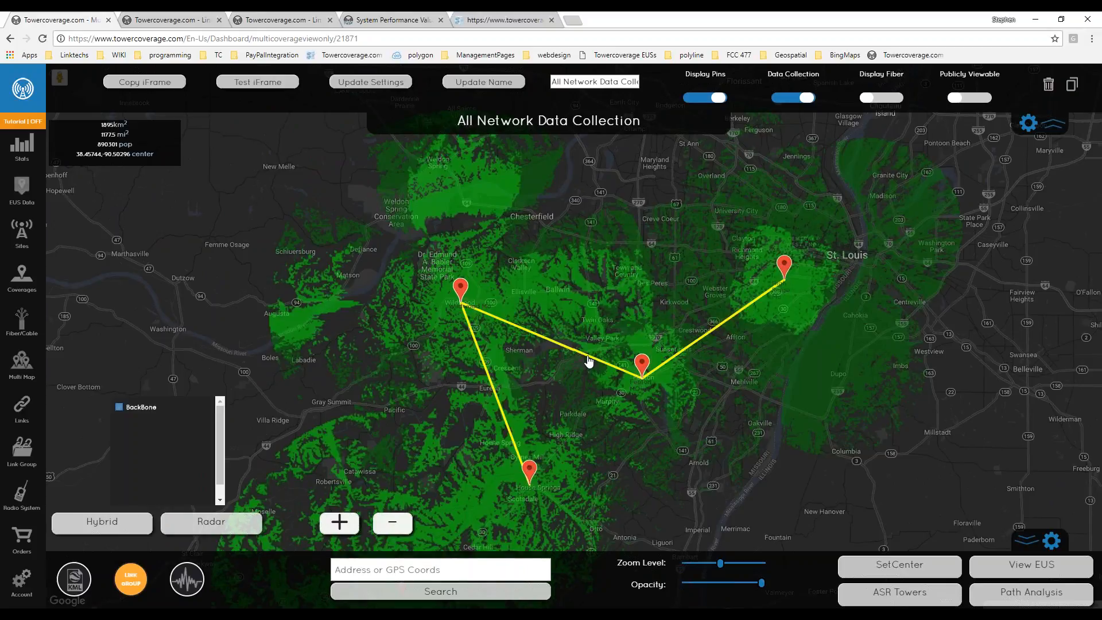
pyautogui.click(588, 359)
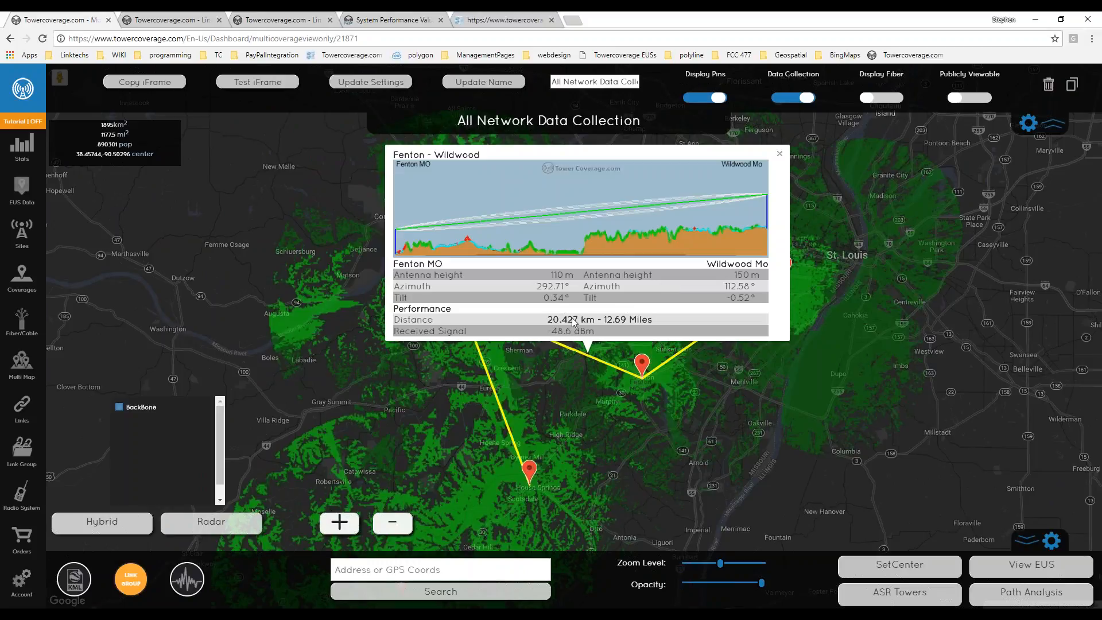
pyautogui.moveTo(571, 404); pyautogui.dragTo(641, 416)
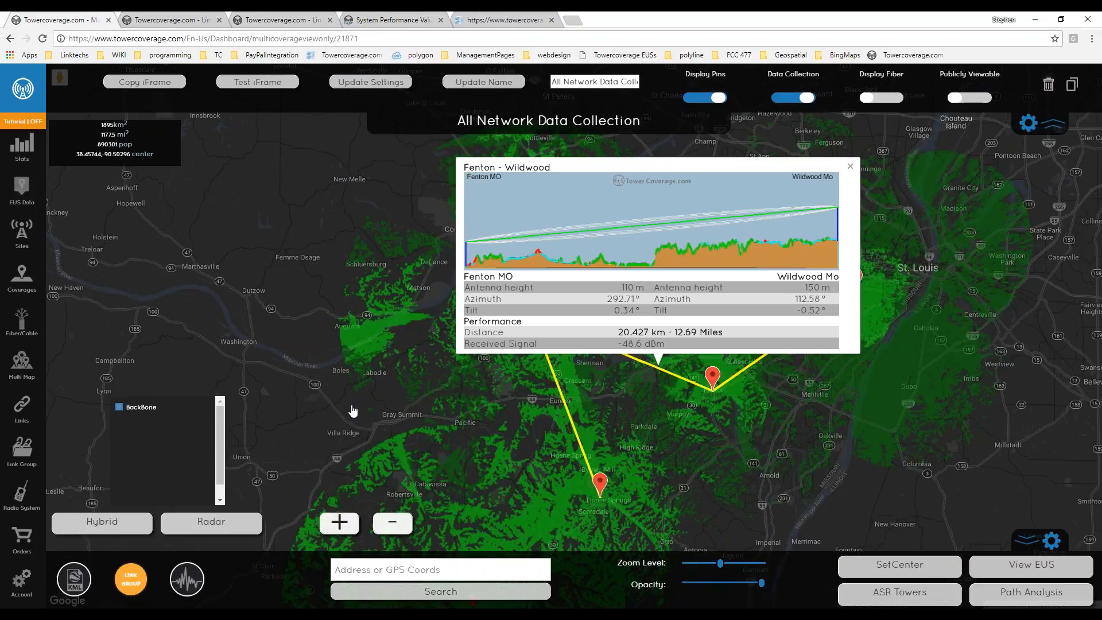
pyautogui.click(848, 164)
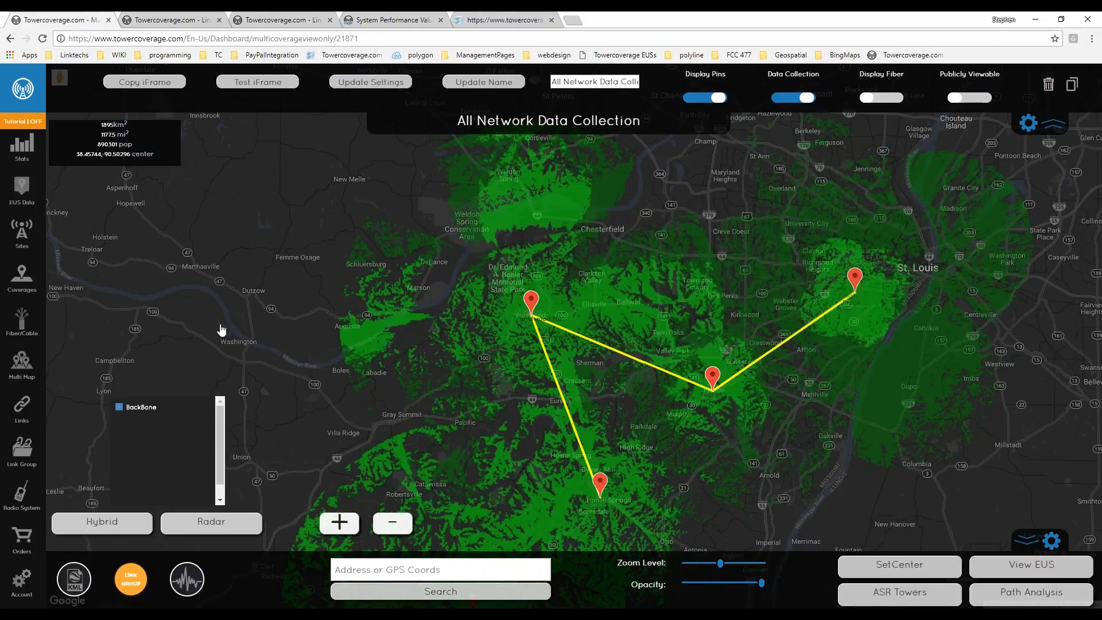
pyautogui.moveTo(358, 340); pyautogui.dragTo(136, 248)
pyautogui.click(131, 582)
# Show the 2400 MHz frequency overlay and frame the tower's sector coverage.
pyautogui.click(180, 588)
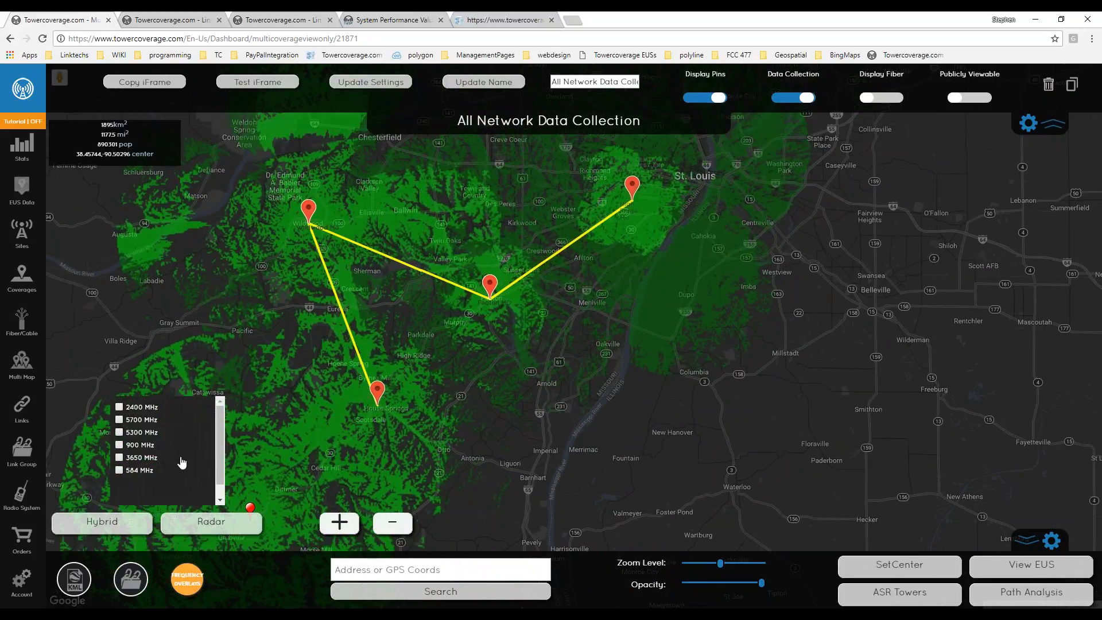
pyautogui.click(120, 407)
pyautogui.moveTo(457, 356); pyautogui.dragTo(426, 425)
pyautogui.scroll(-1, 452, 367)
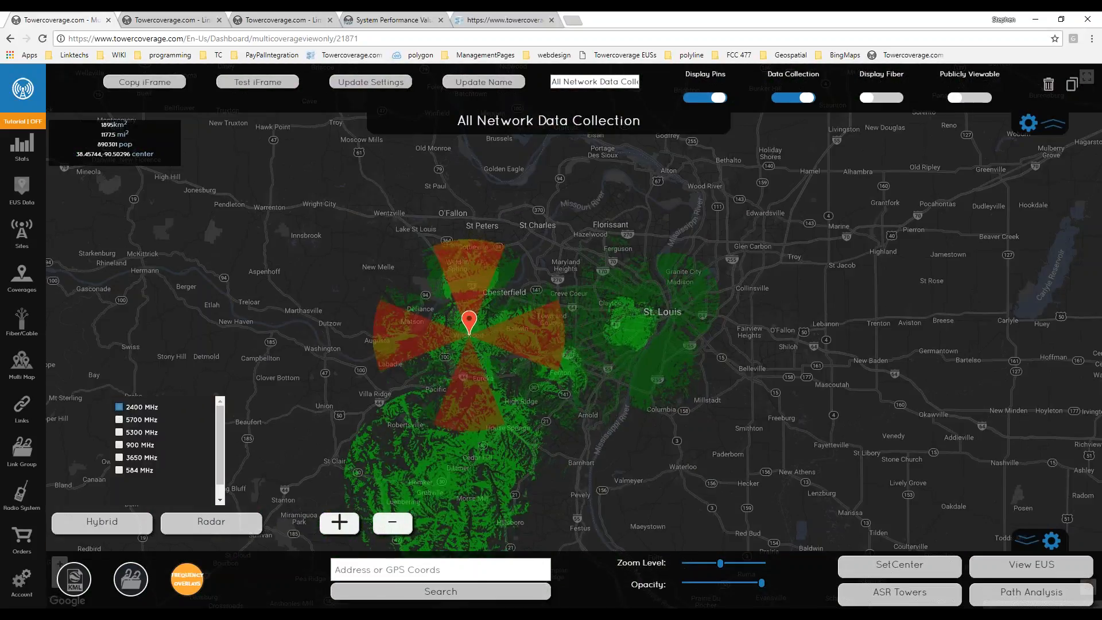
pyautogui.moveTo(499, 365); pyautogui.dragTo(501, 380)
pyautogui.scroll(1, 498, 373)
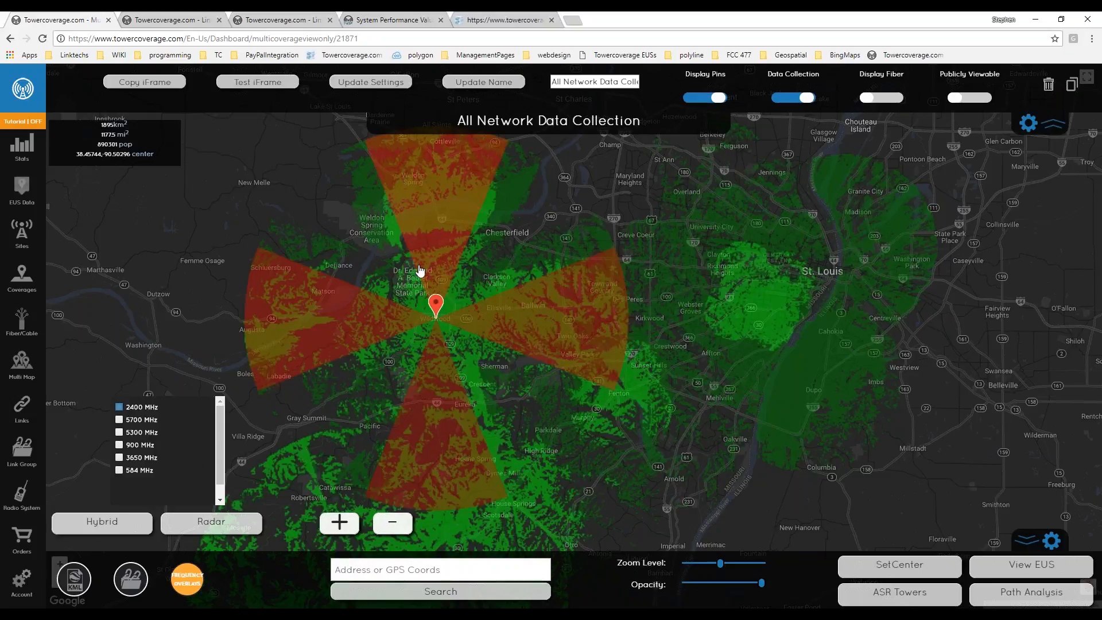
# Inspect the northern and southern 2400 MHz sector wedges around the Wildwood tower.
pyautogui.moveTo(419, 270); pyautogui.dragTo(420, 339)
pyautogui.scroll(2, 421, 313)
pyautogui.scroll(-1, 510, 297)
pyautogui.moveTo(519, 291); pyautogui.dragTo(476, 319)
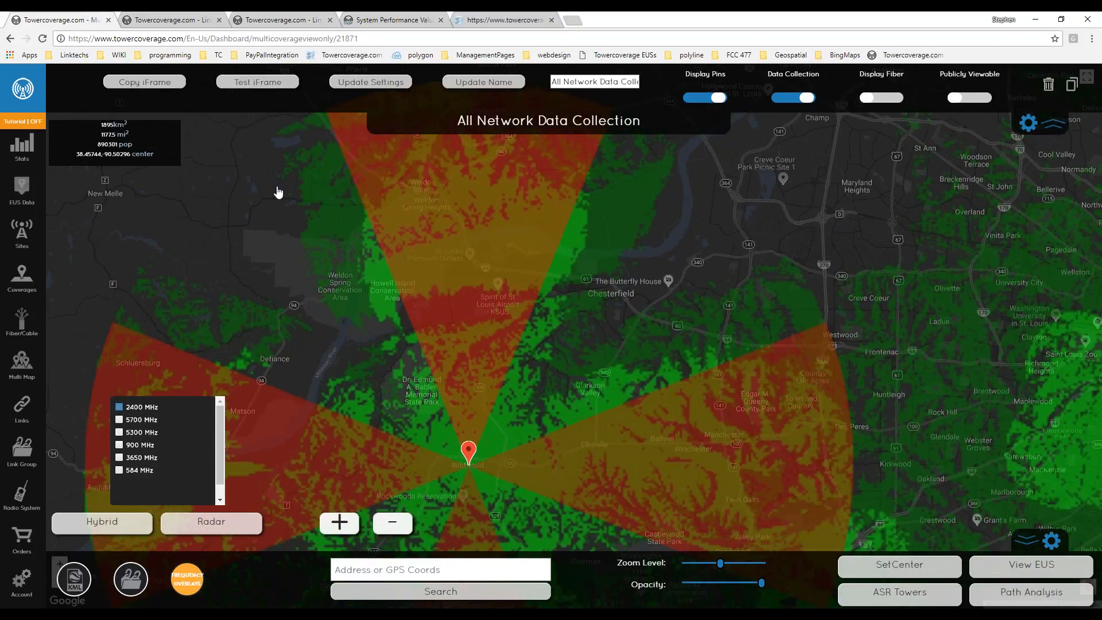
pyautogui.moveTo(479, 255); pyautogui.dragTo(478, 325)
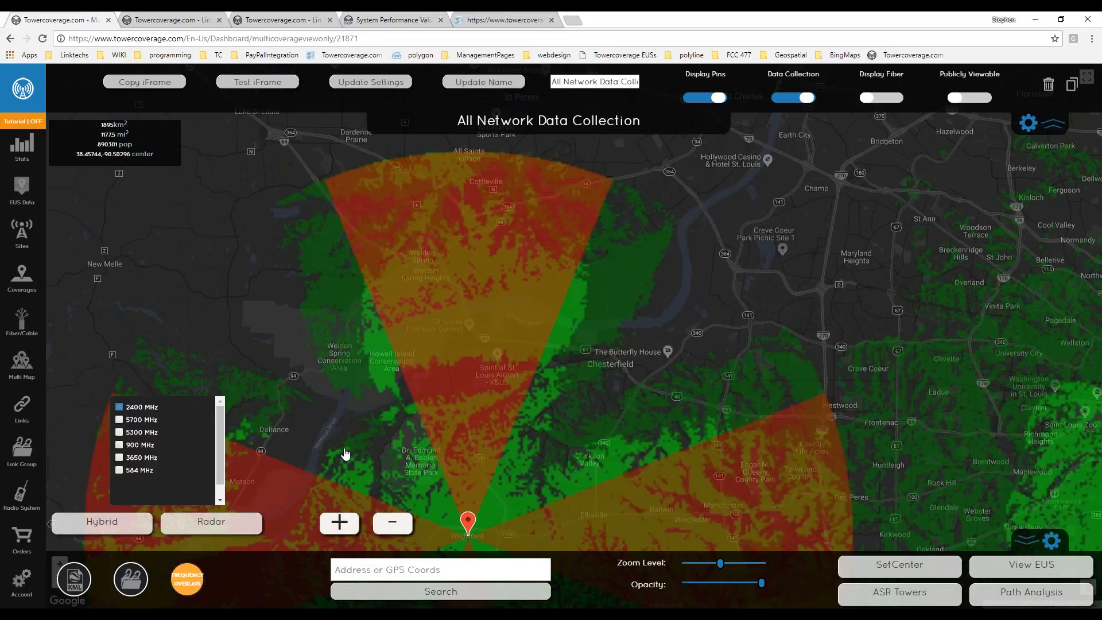
pyautogui.click(395, 521)
pyautogui.moveTo(402, 401); pyautogui.dragTo(396, 297)
# Turn the 2400 MHz overlay off again, keeping the frequency list visible.
pyautogui.click(186, 583)
pyautogui.click(187, 569)
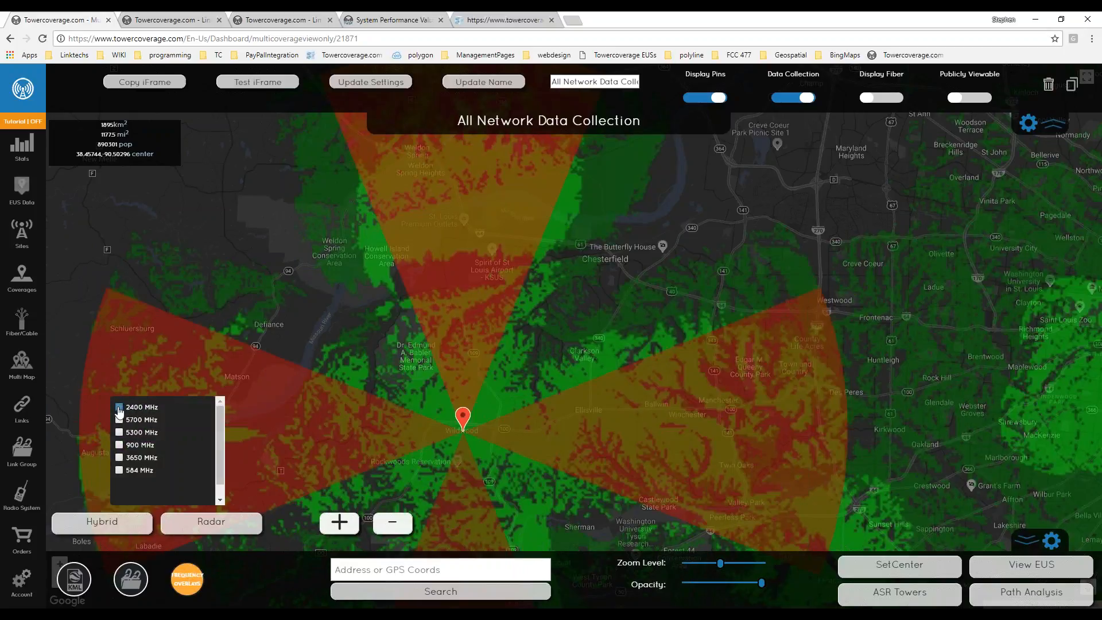
pyautogui.click(119, 407)
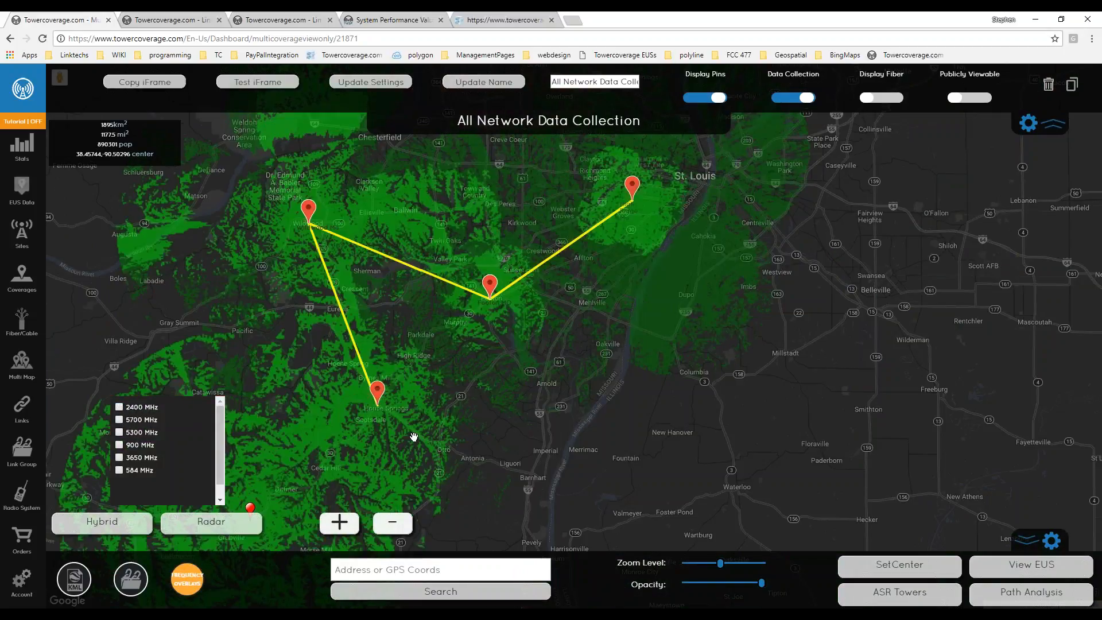
# Hide the frequency overlay list and show All EUS sign-ups, zoomed in on House Springs.
pyautogui.click(189, 577)
pyautogui.moveTo(528, 452); pyautogui.dragTo(620, 432)
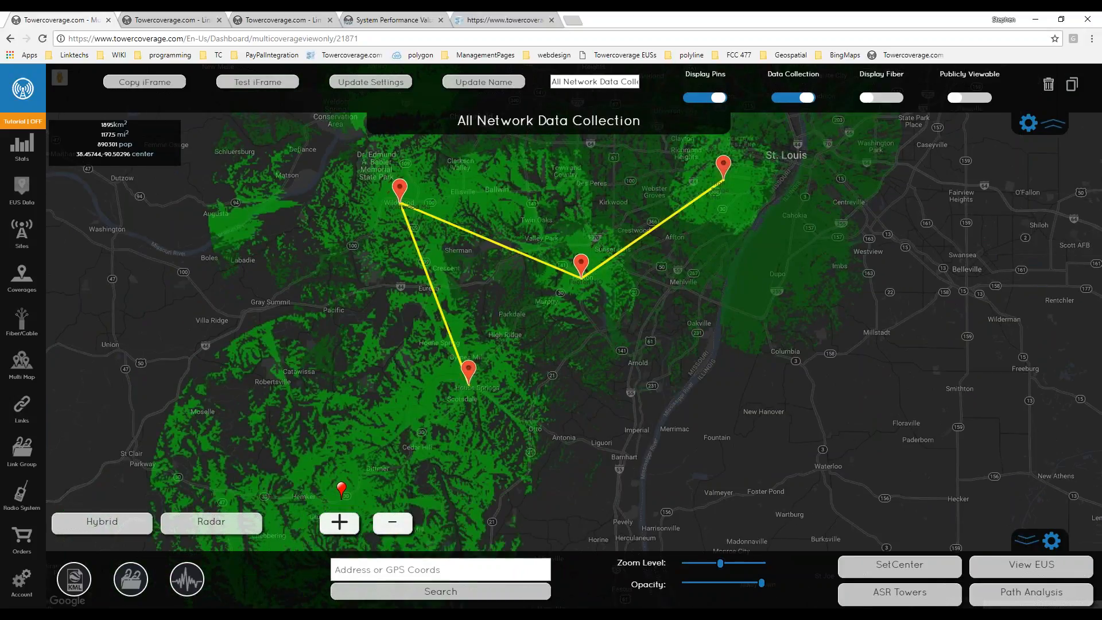
pyautogui.click(1053, 571)
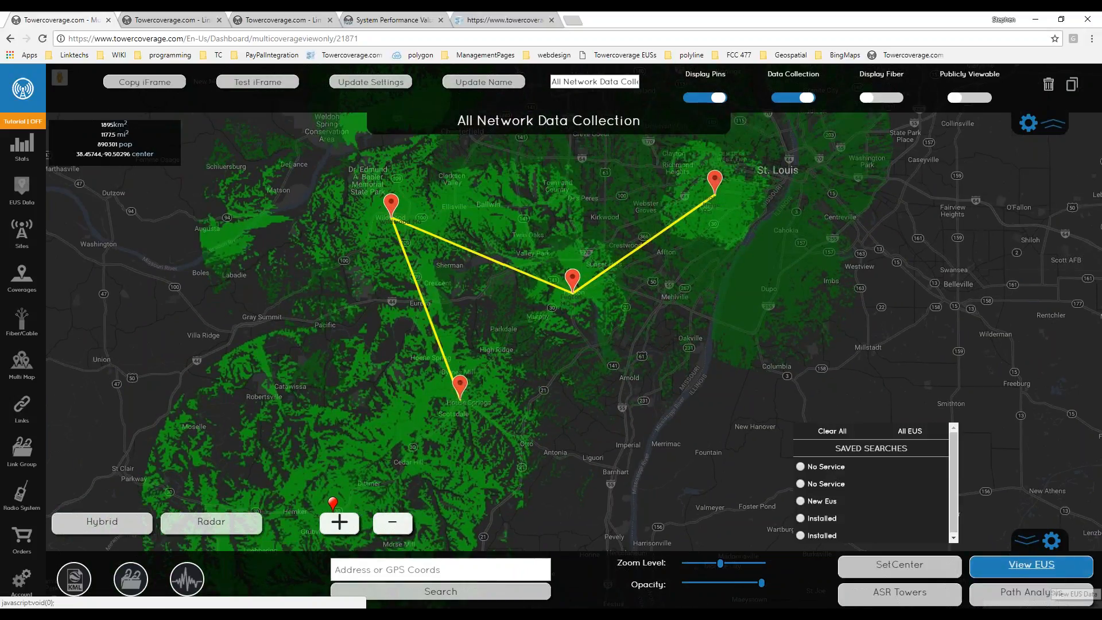
pyautogui.click(910, 431)
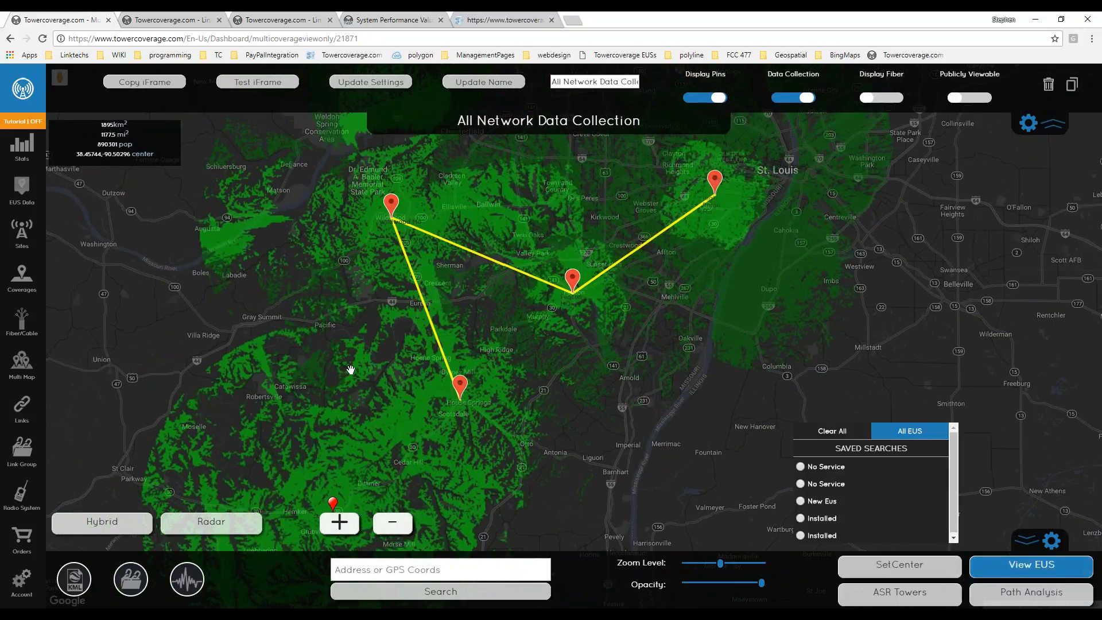
pyautogui.moveTo(353, 363); pyautogui.dragTo(390, 417)
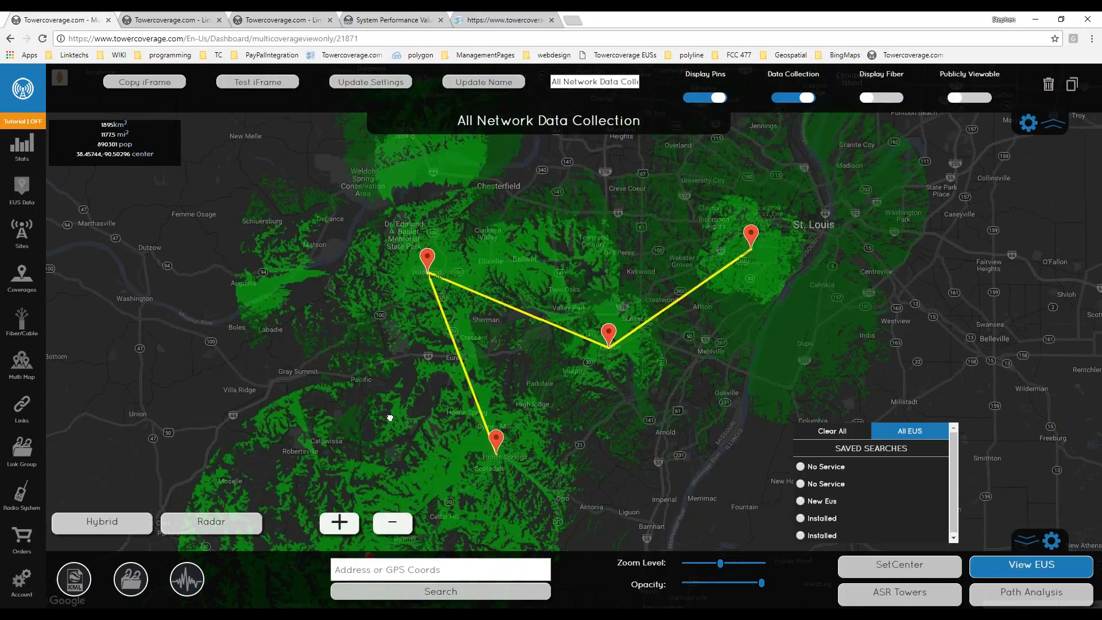
pyautogui.scroll(-1, 406, 344)
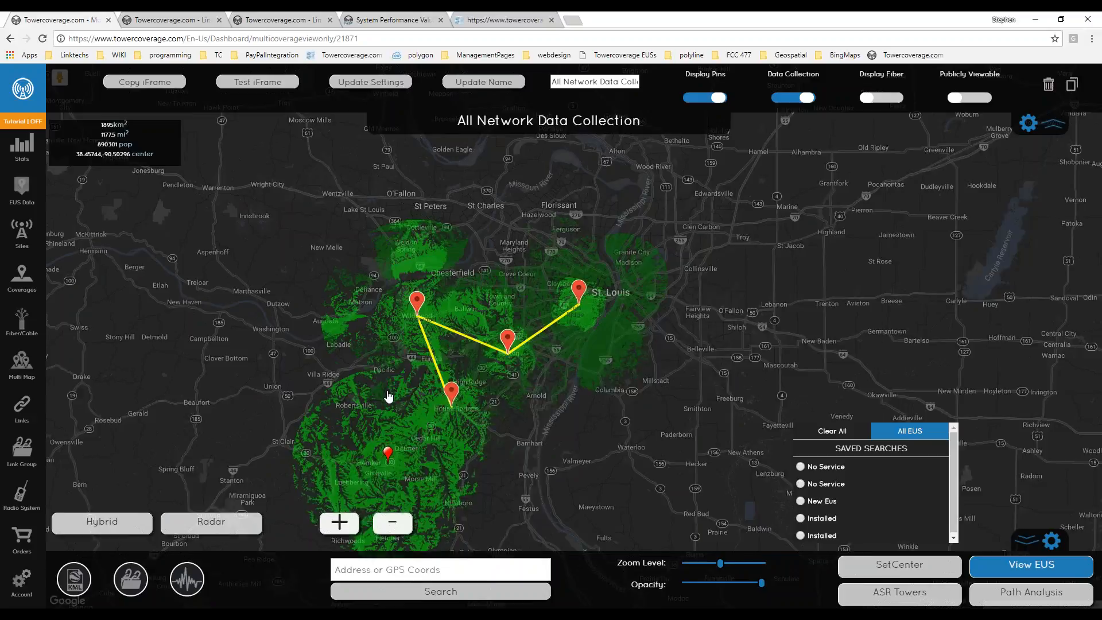
pyautogui.scroll(1, 389, 396)
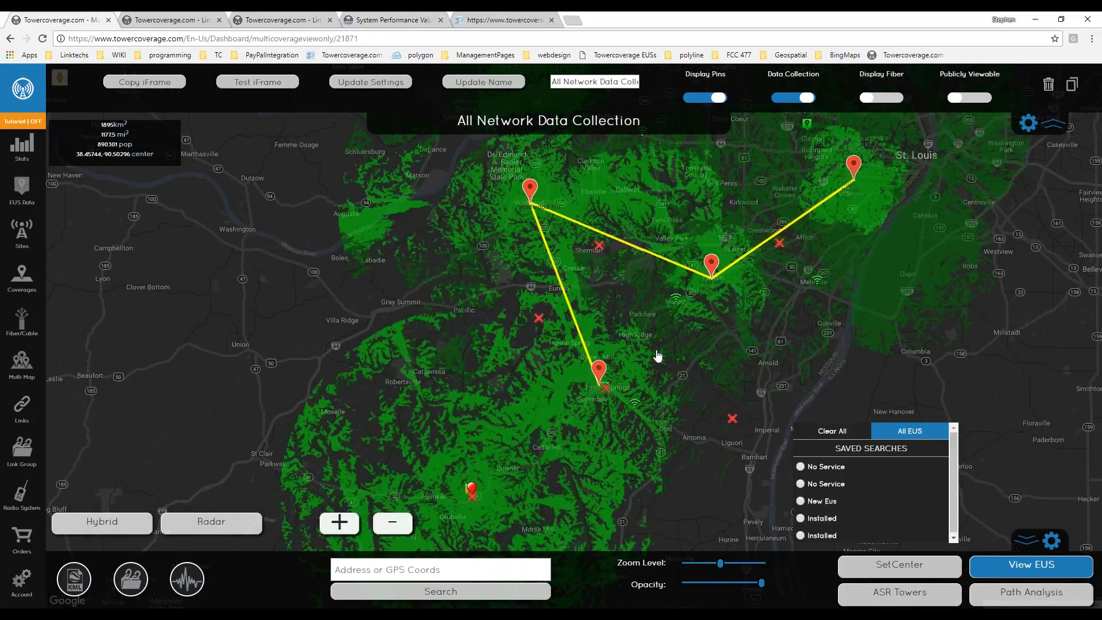
pyautogui.moveTo(657, 356); pyautogui.dragTo(616, 332)
pyautogui.scroll(1, 614, 342)
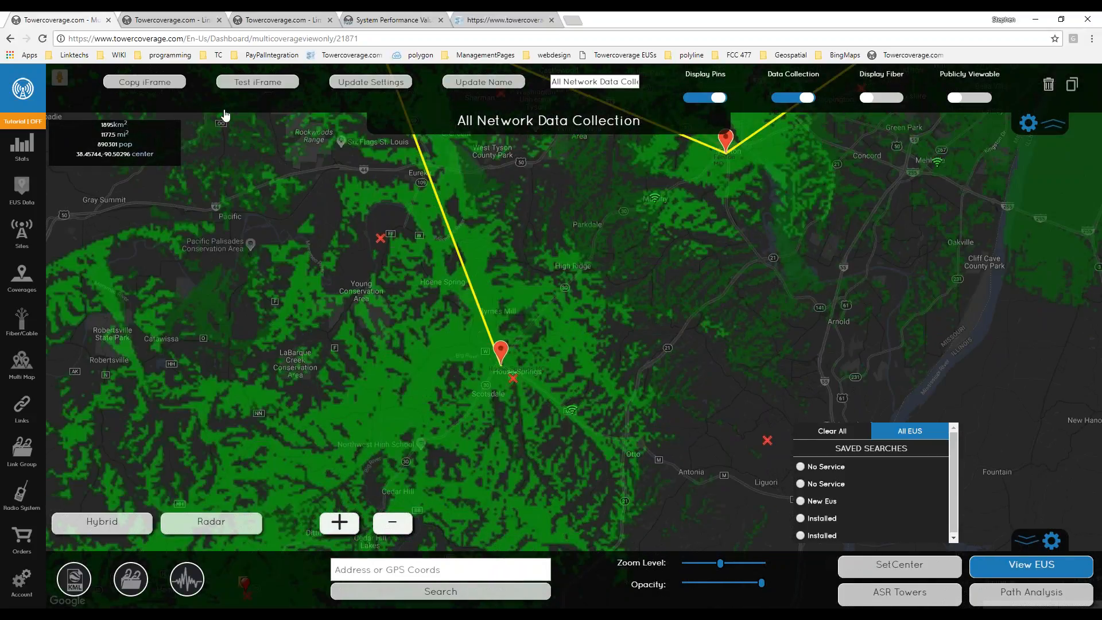
# Preview and close the Test iFrame sign-up form, then open the EUS Data List.
pyautogui.click(236, 82)
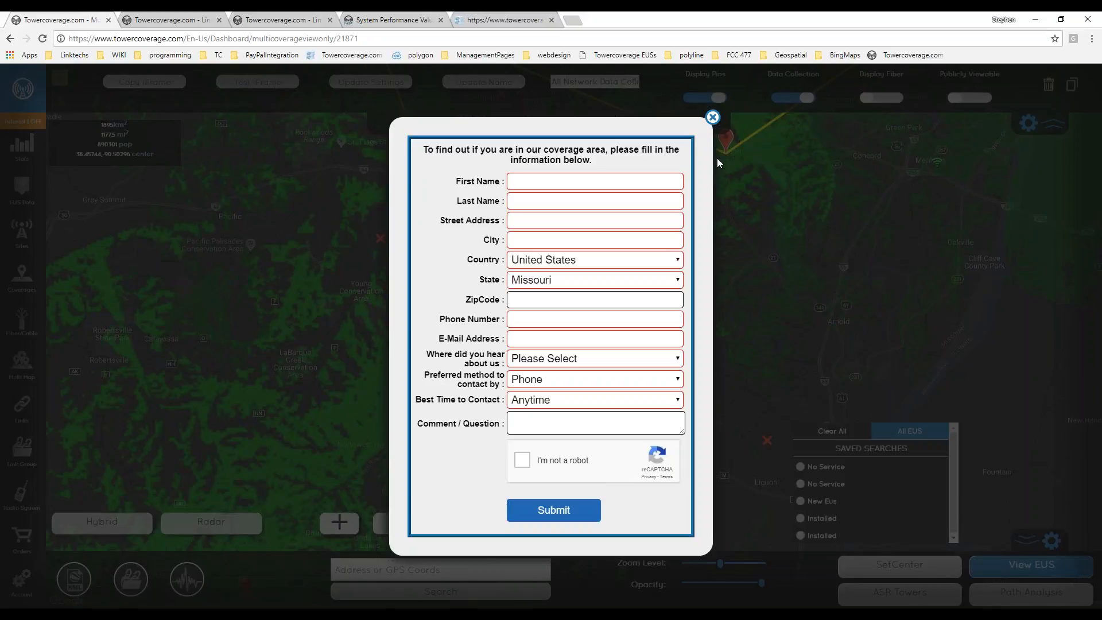
pyautogui.click(712, 117)
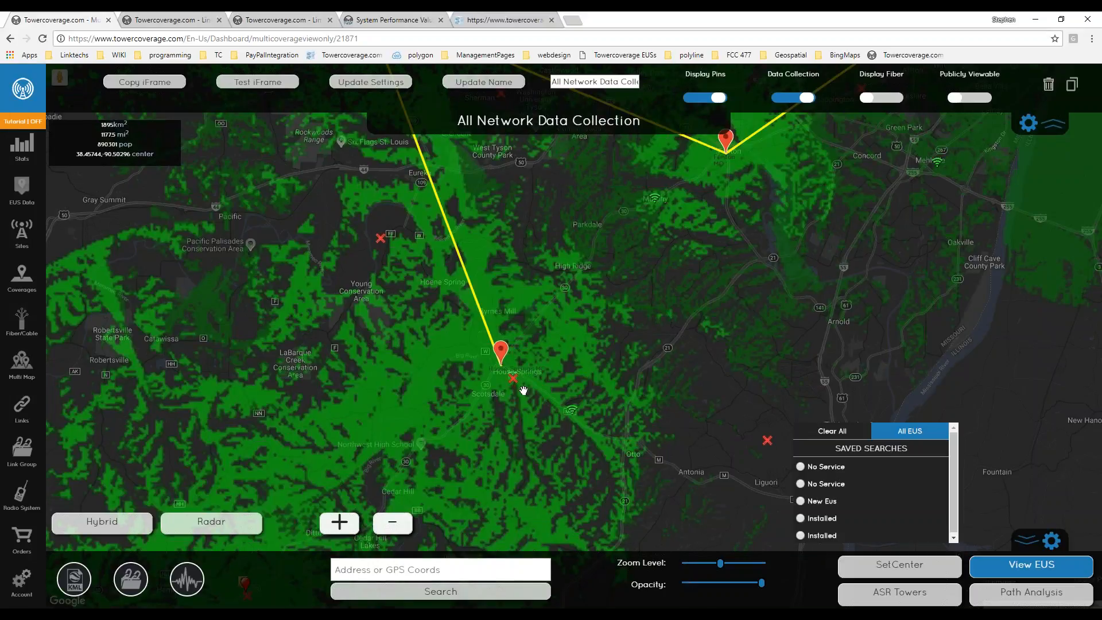
pyautogui.scroll(1, 524, 390)
pyautogui.moveTo(517, 378); pyautogui.dragTo(594, 476)
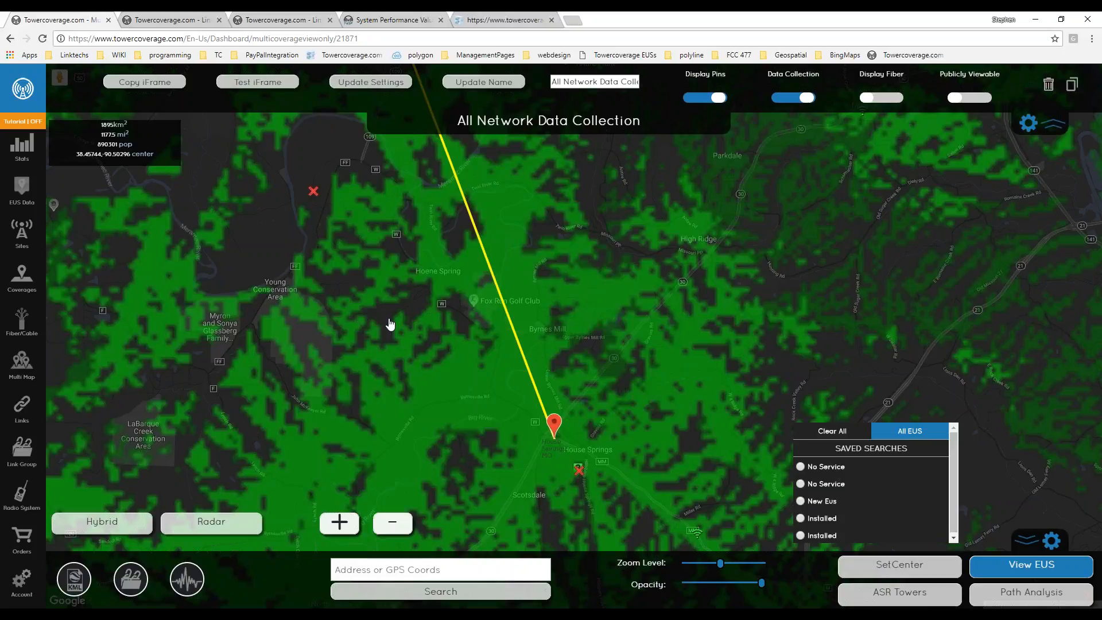
pyautogui.moveTo(394, 331); pyautogui.dragTo(433, 334)
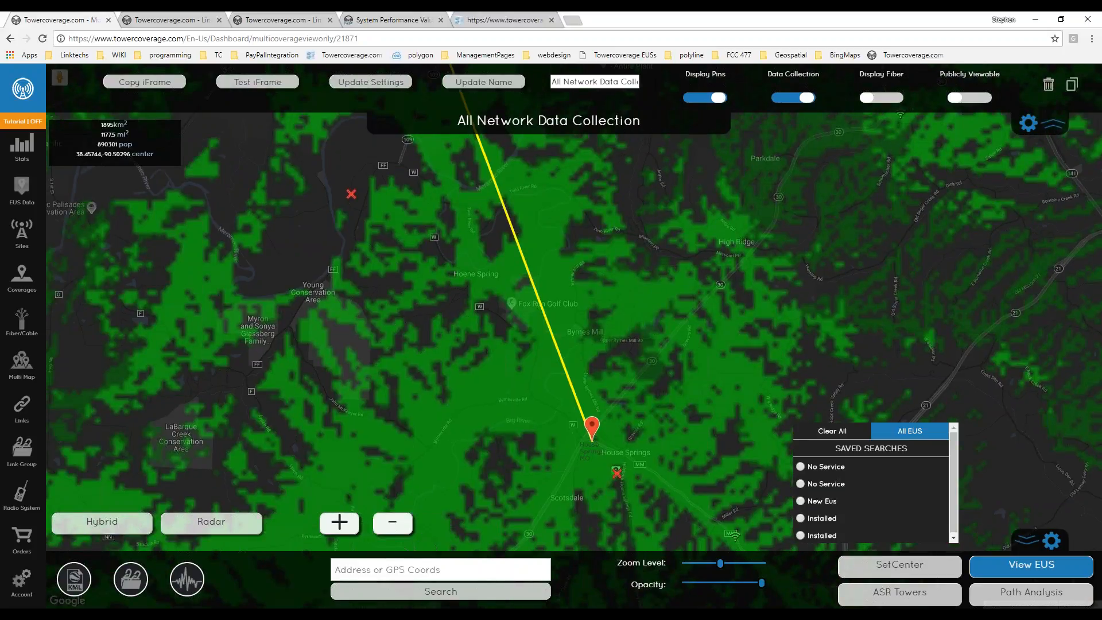
pyautogui.click(30, 198)
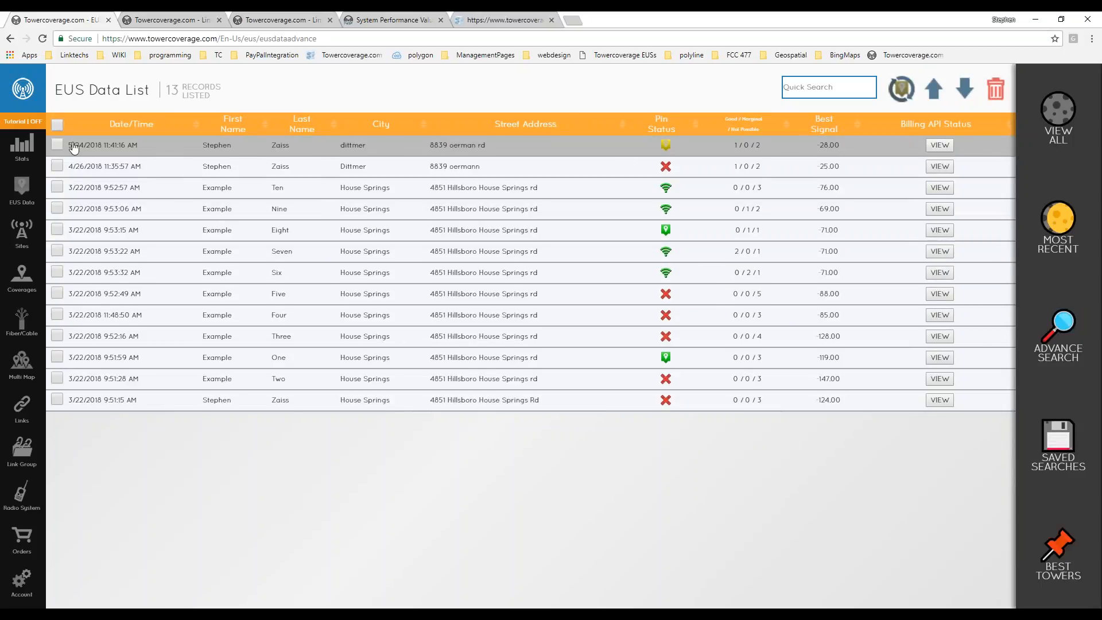
# Open the newest EUS record, review its path analysis, and set its status to Serviceable.
pyautogui.click(428, 149)
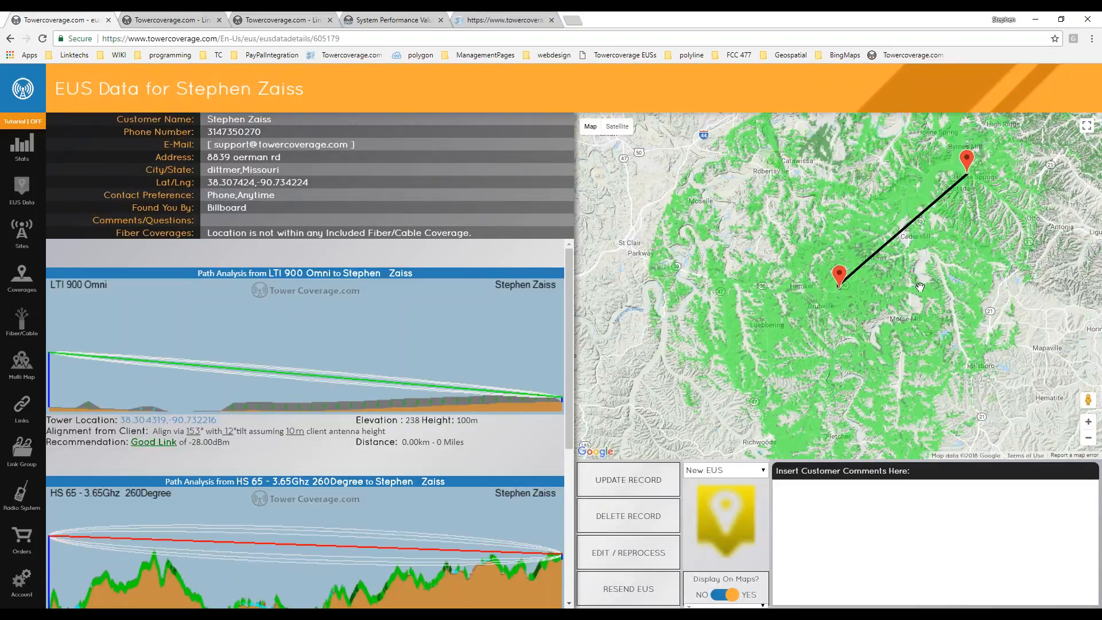
pyautogui.moveTo(914, 293); pyautogui.dragTo(807, 341)
pyautogui.scroll(-5, 183, 442)
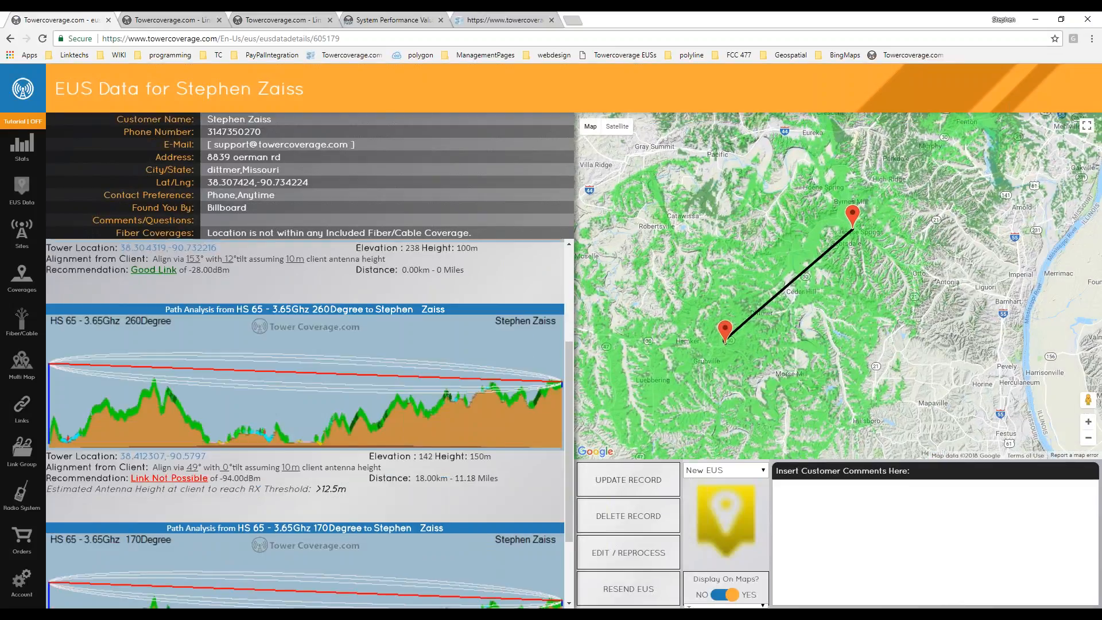
pyautogui.scroll(1, 204, 391)
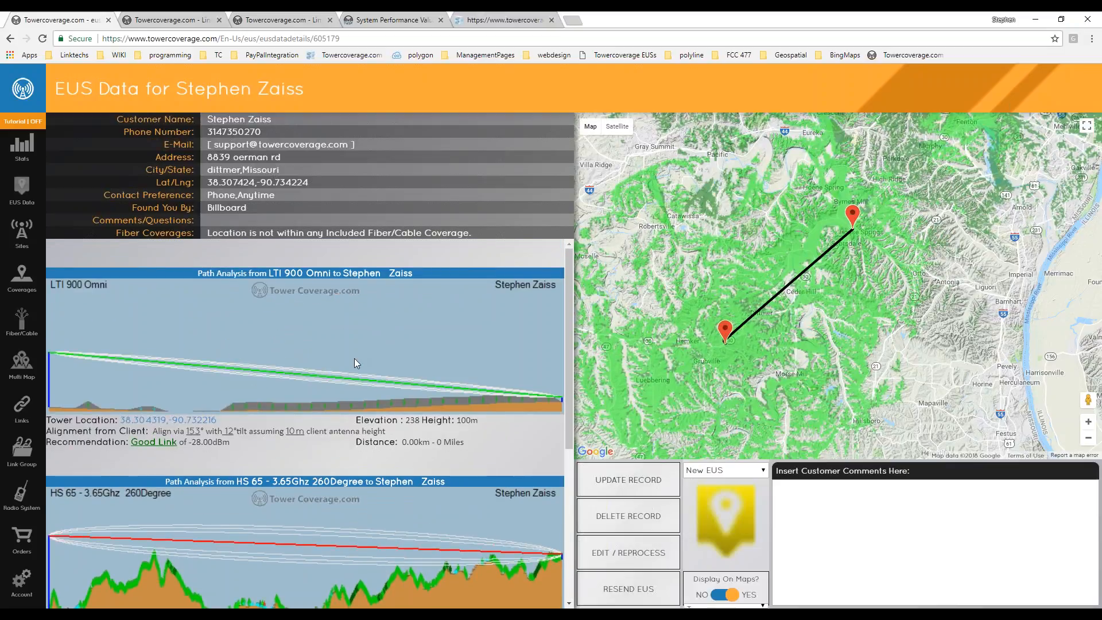
pyautogui.moveTo(204, 232); pyautogui.dragTo(472, 234)
pyautogui.click(720, 473)
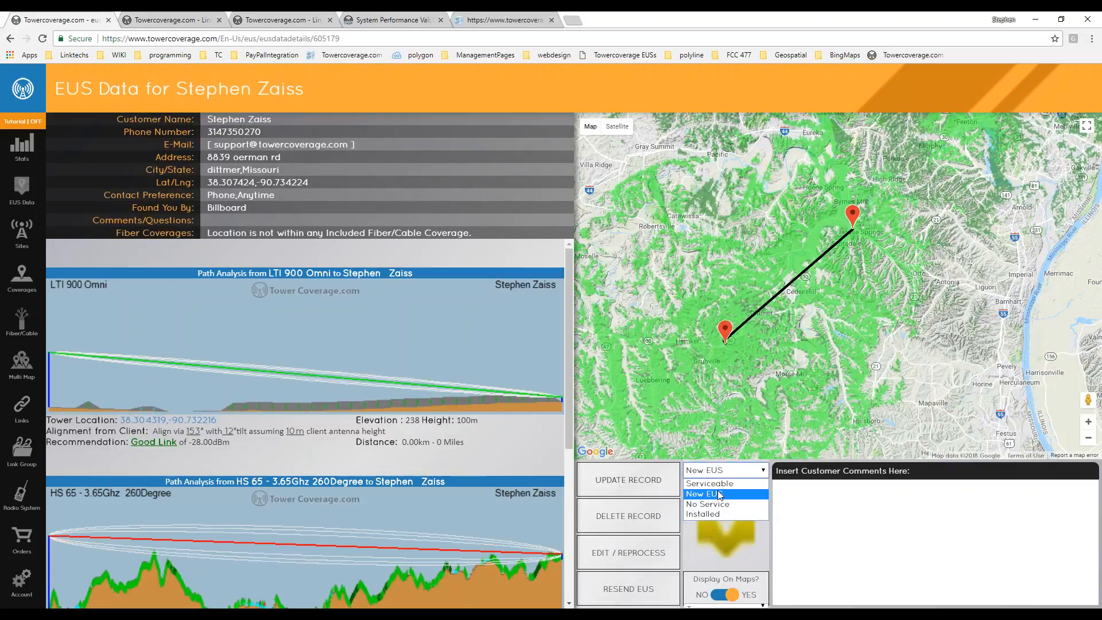
pyautogui.click(710, 485)
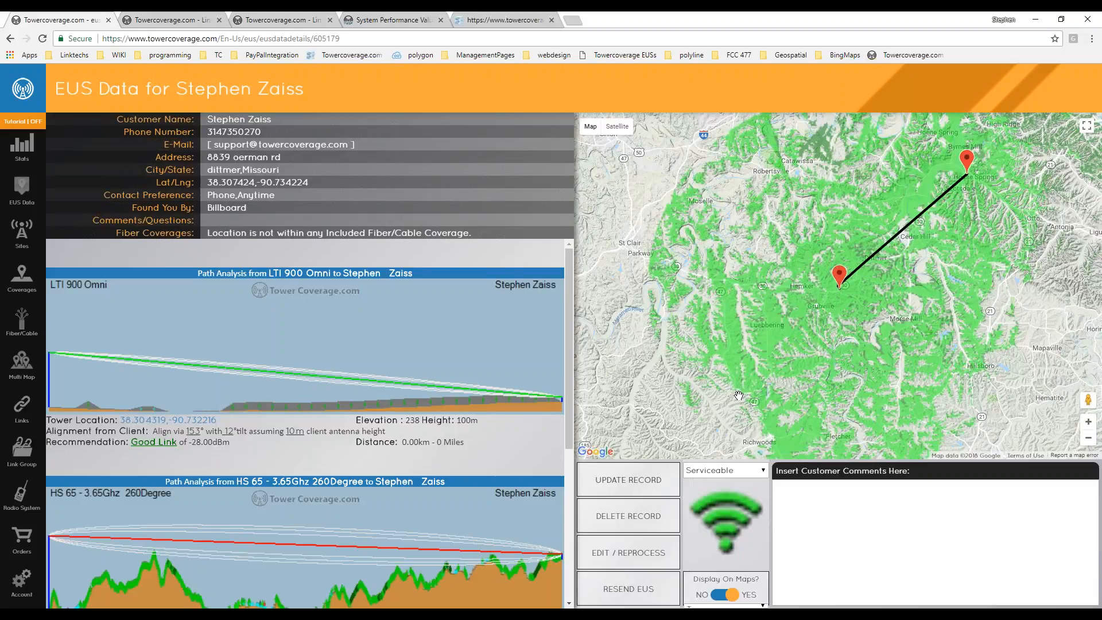
# Change the record's status to Installed, then No Service, and go back to the EUS Data List.
pyautogui.moveTo(758, 369); pyautogui.dragTo(750, 368)
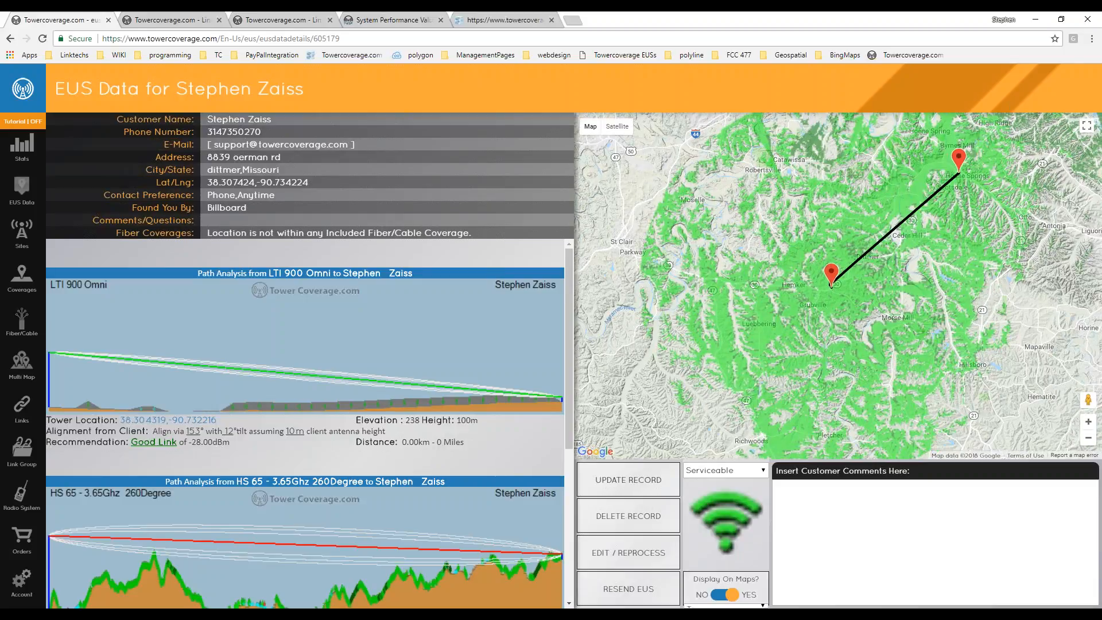
pyautogui.click(722, 472)
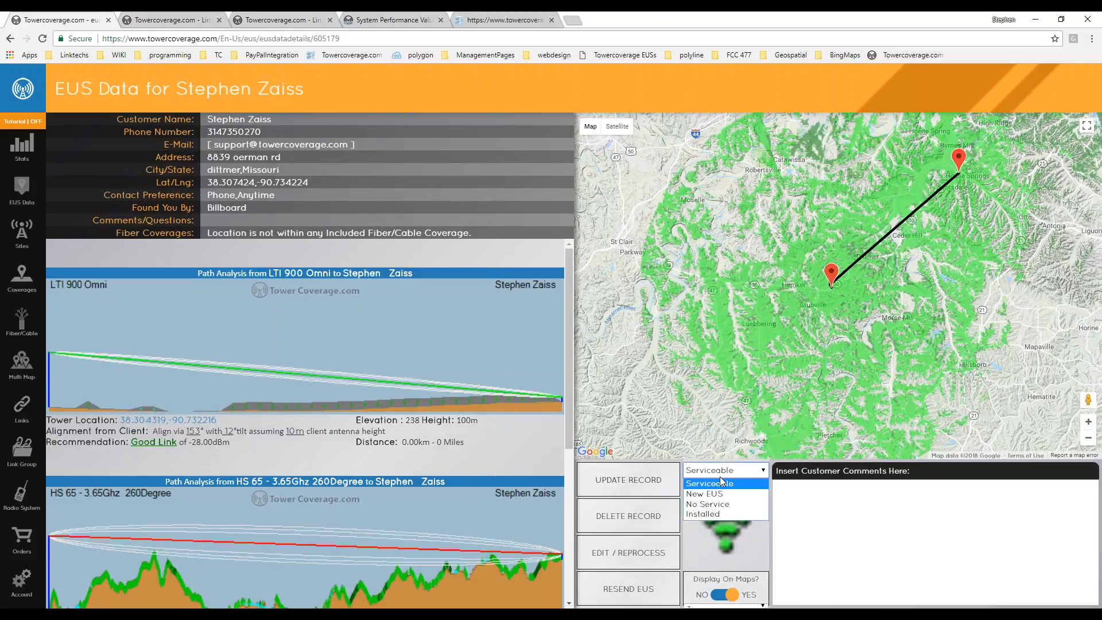
pyautogui.click(704, 514)
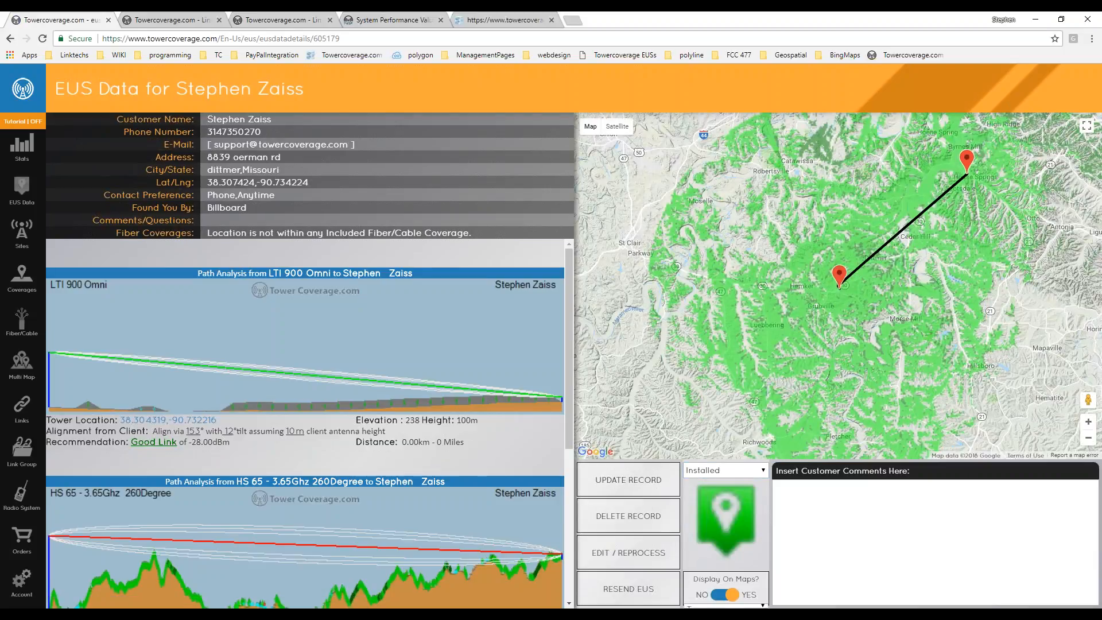
pyautogui.click(722, 470)
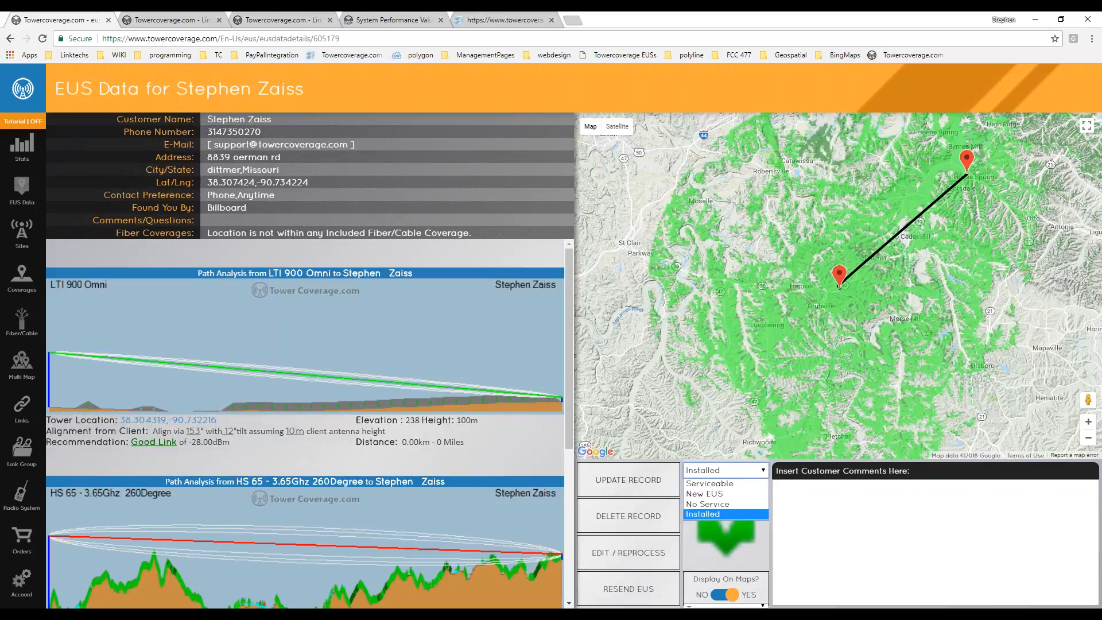
pyautogui.click(720, 503)
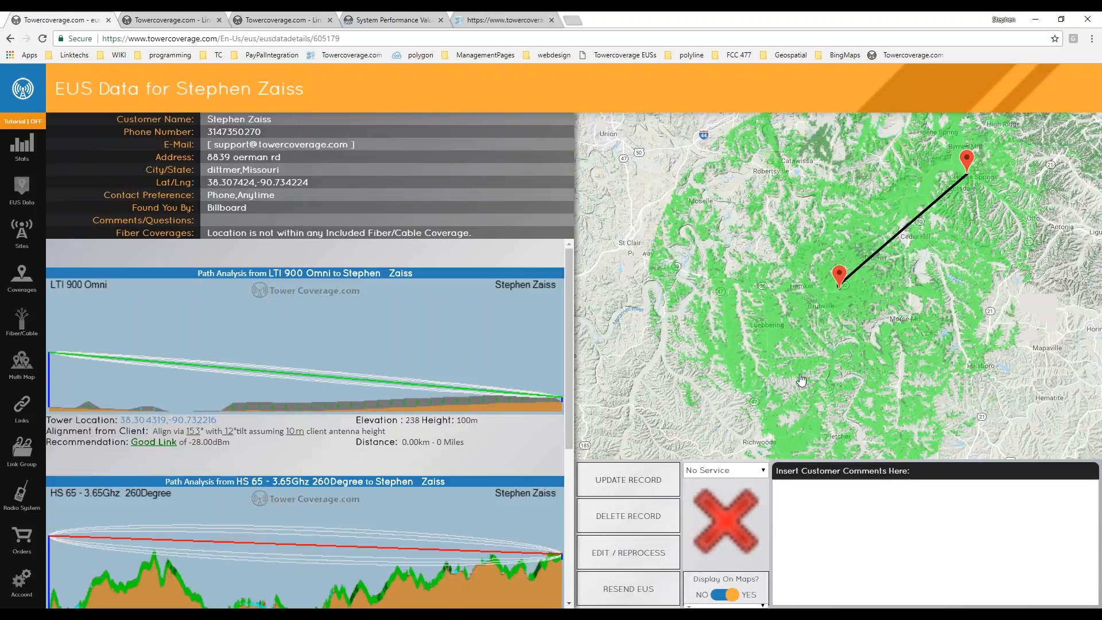
pyautogui.moveTo(801, 379); pyautogui.dragTo(720, 383)
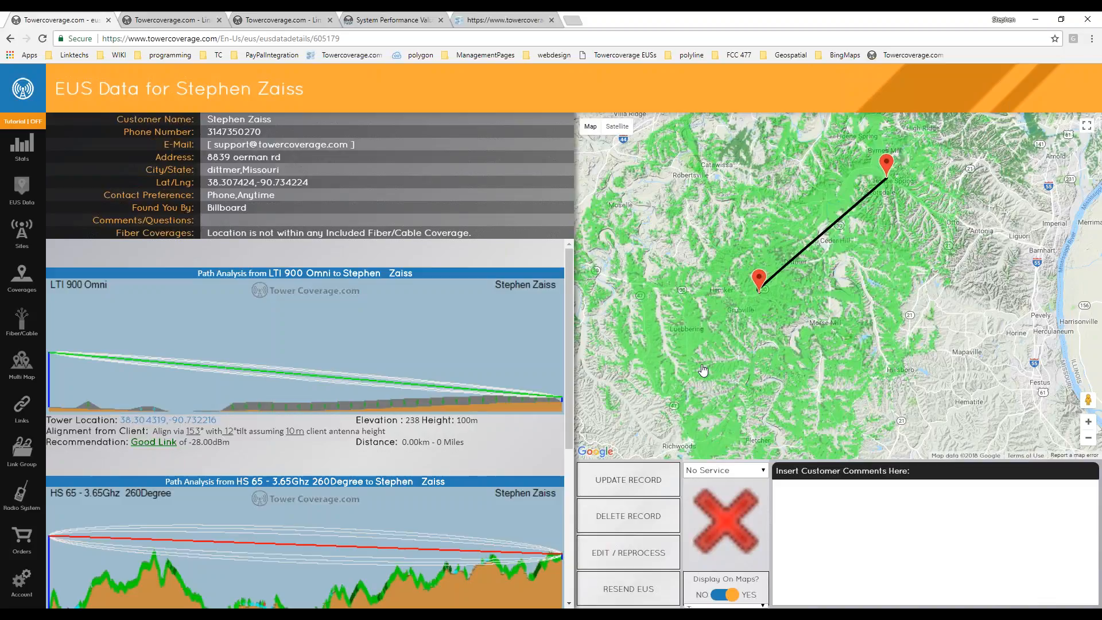
pyautogui.click(22, 190)
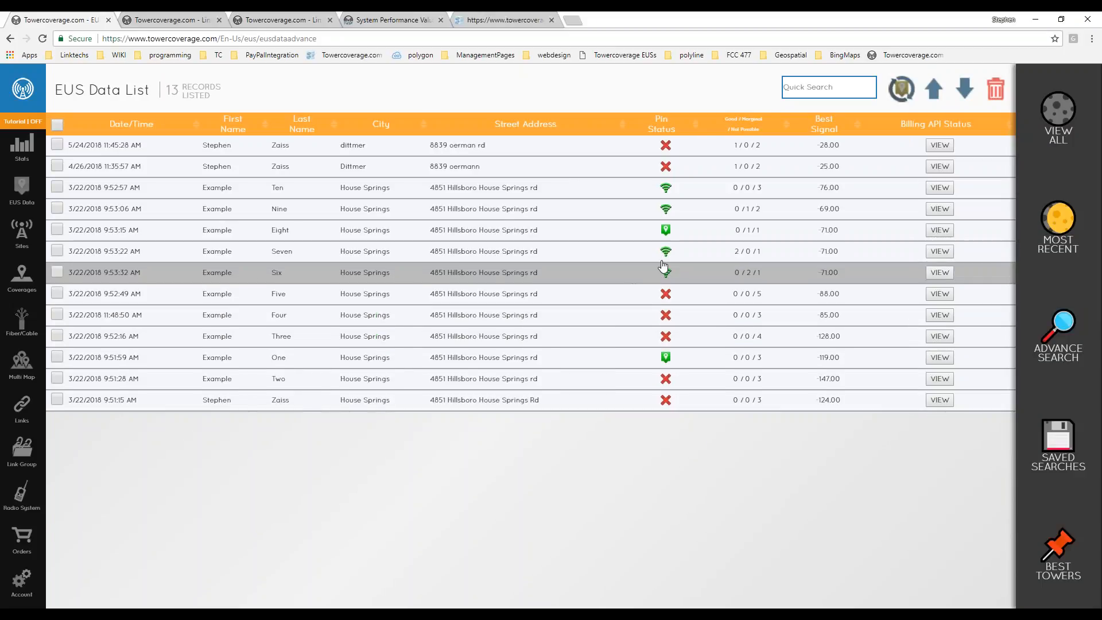
# Set up an advanced search named 'no gos', saved, filtered to red X pin status.
pyautogui.click(1059, 343)
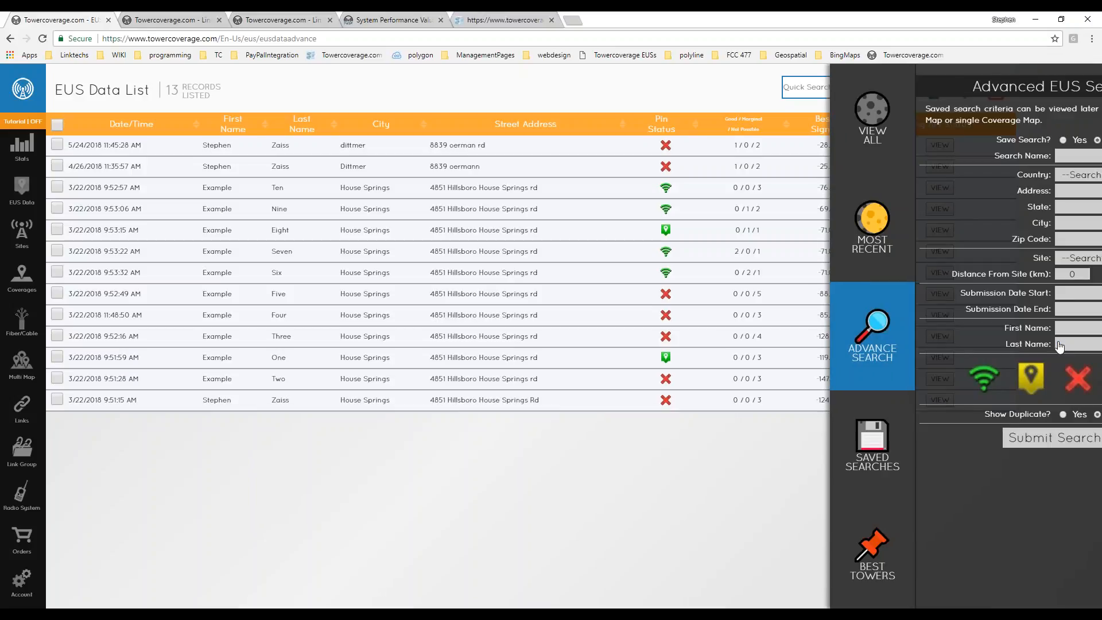
pyautogui.click(976, 157)
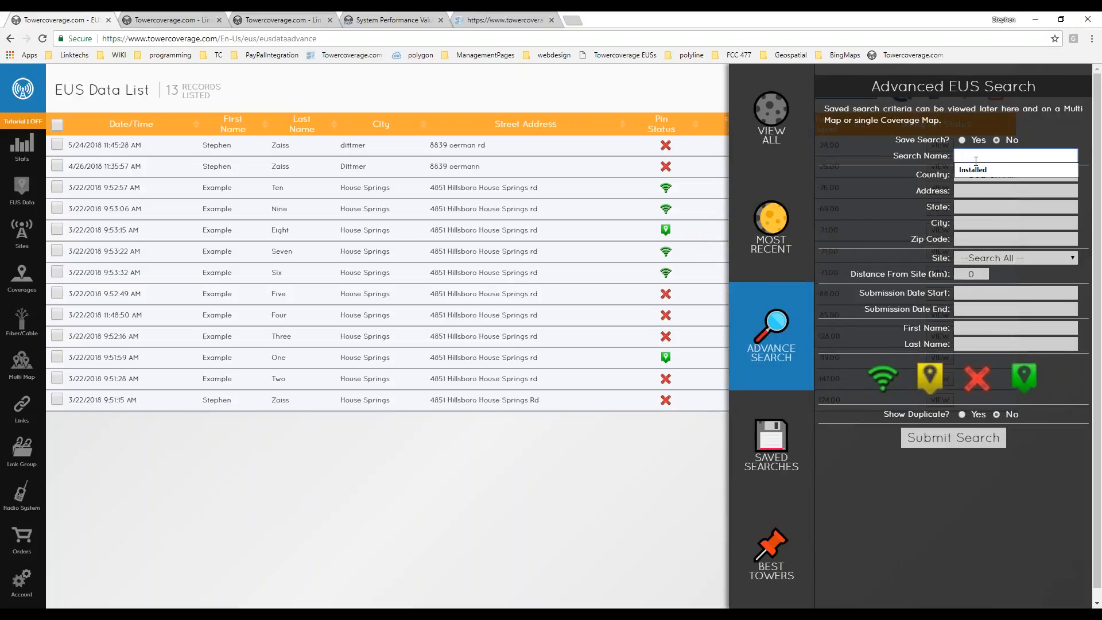
pyautogui.write('no gos')
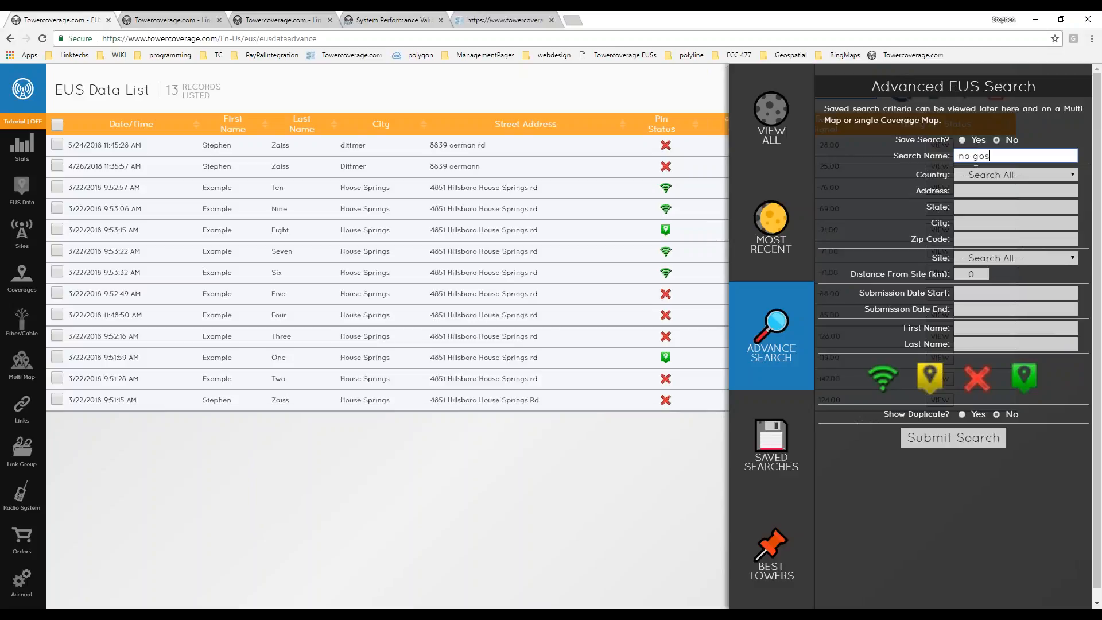
pyautogui.click(961, 140)
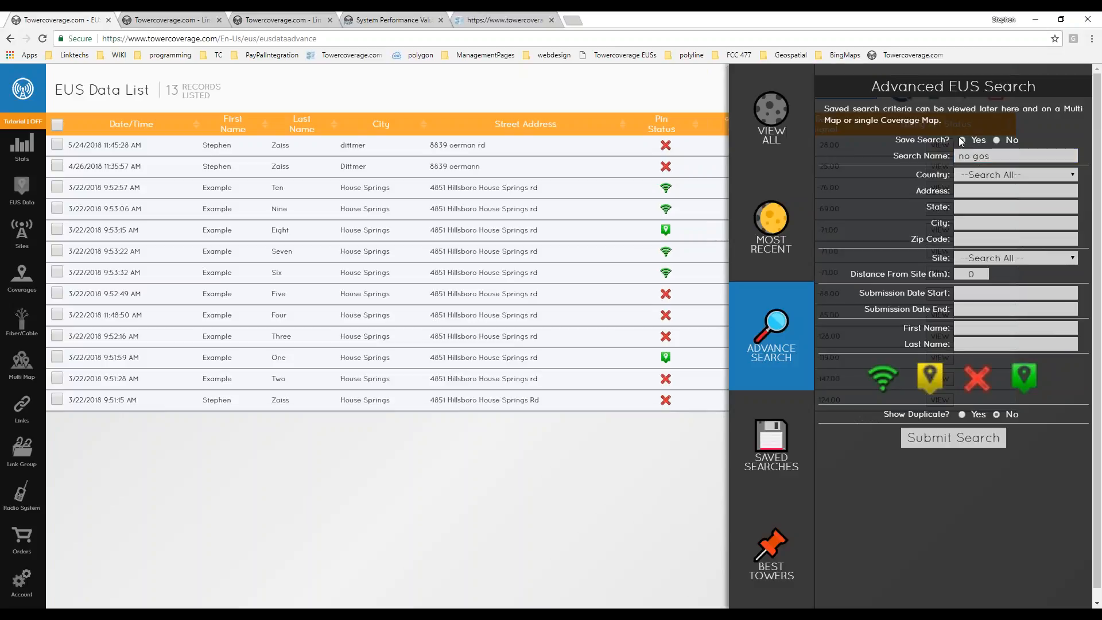
pyautogui.click(977, 379)
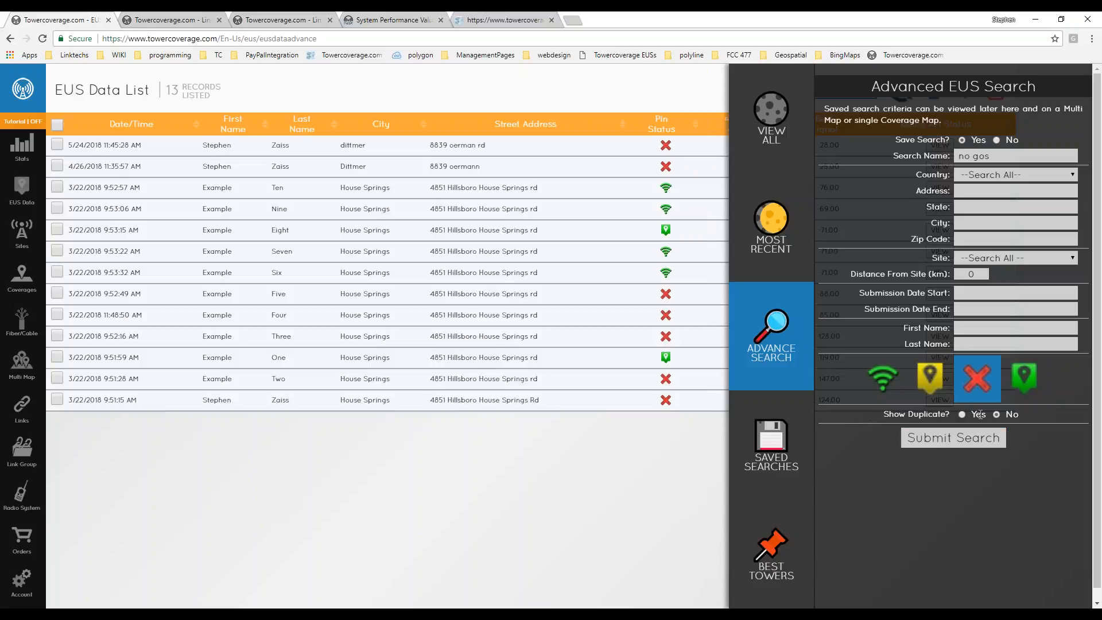
# Submit the search, narrowing the list to 3 records, then show the Best Towers list.
pyautogui.click(954, 445)
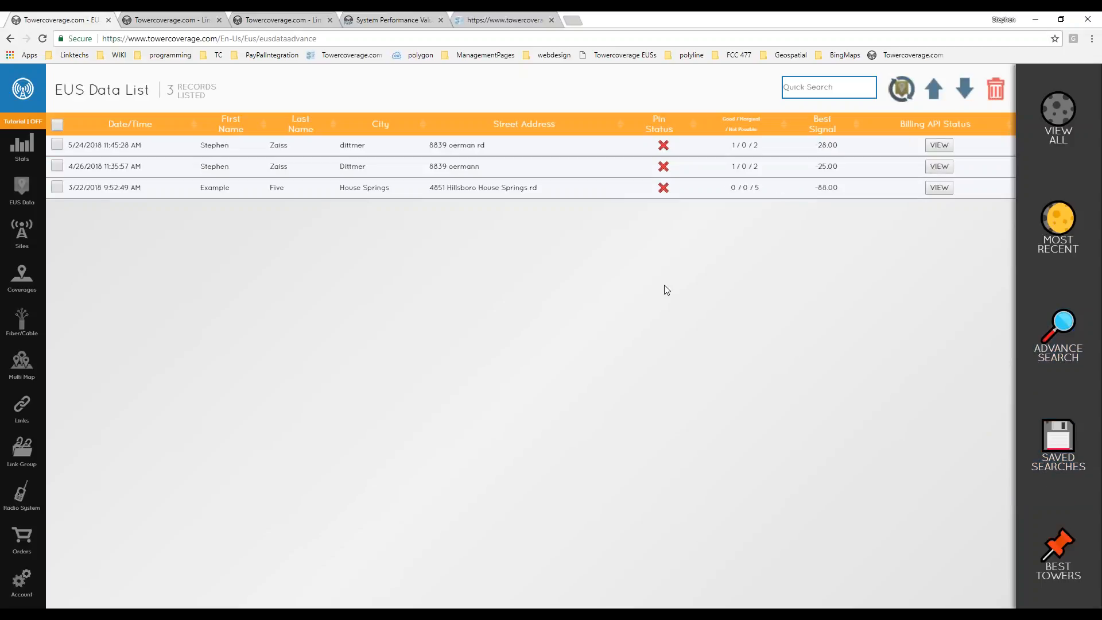
pyautogui.click(1057, 339)
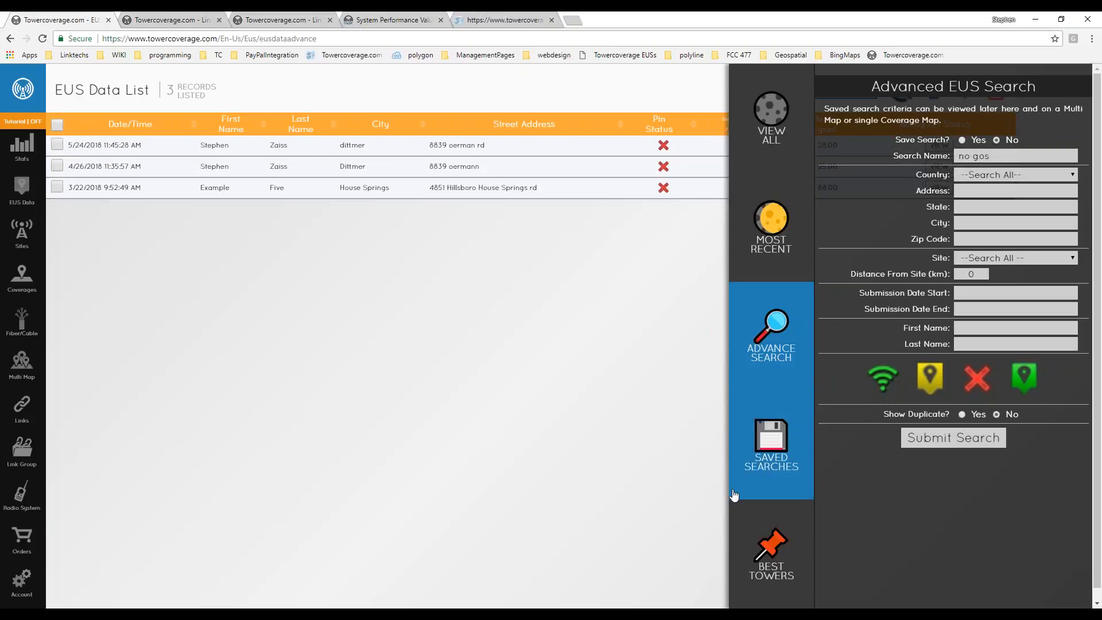
pyautogui.click(775, 558)
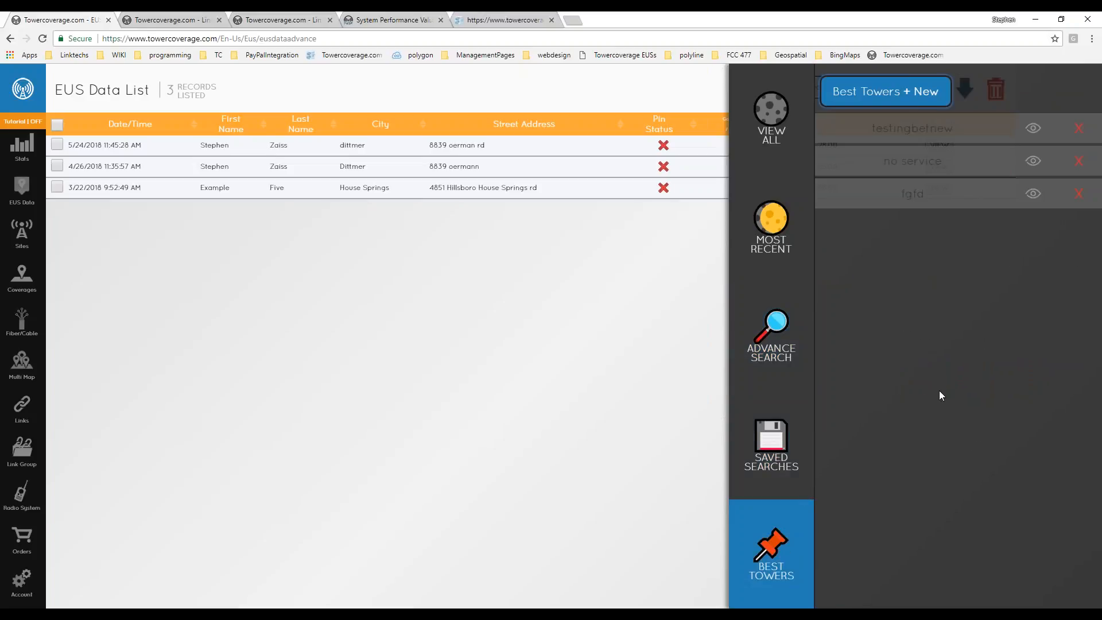
pyautogui.click(918, 92)
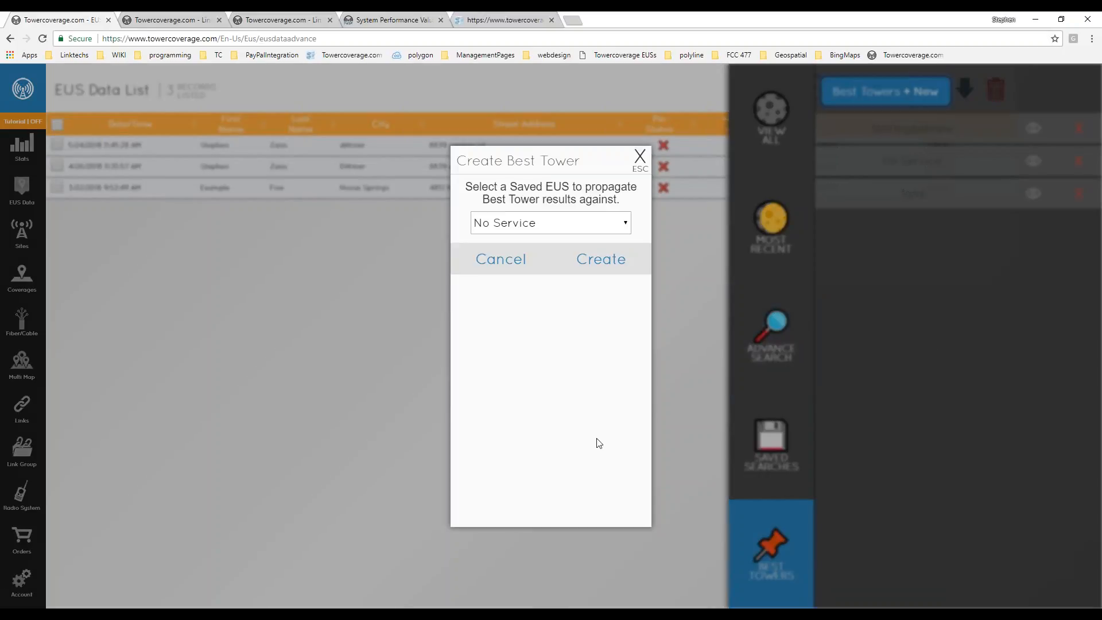
pyautogui.click(568, 228)
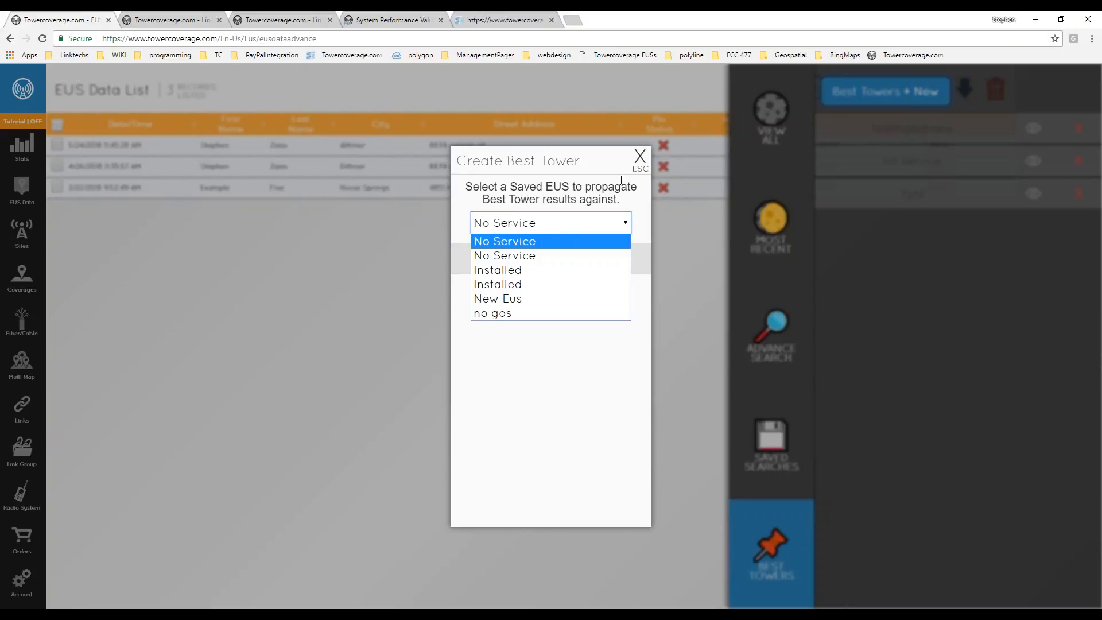
pyautogui.click(508, 270)
pyautogui.click(588, 259)
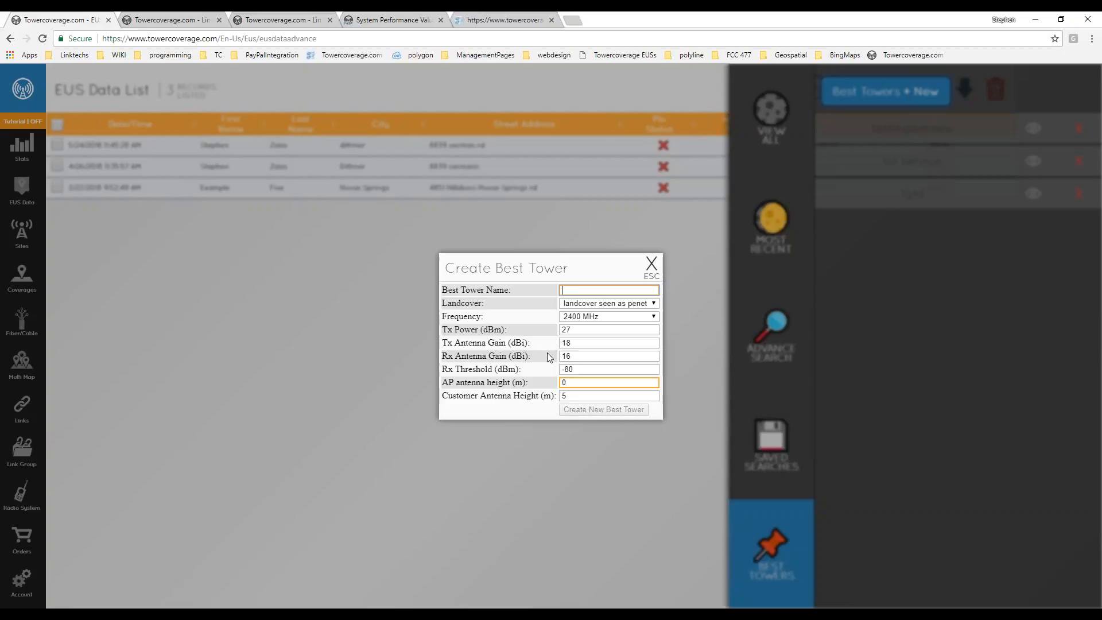
pyautogui.click(651, 265)
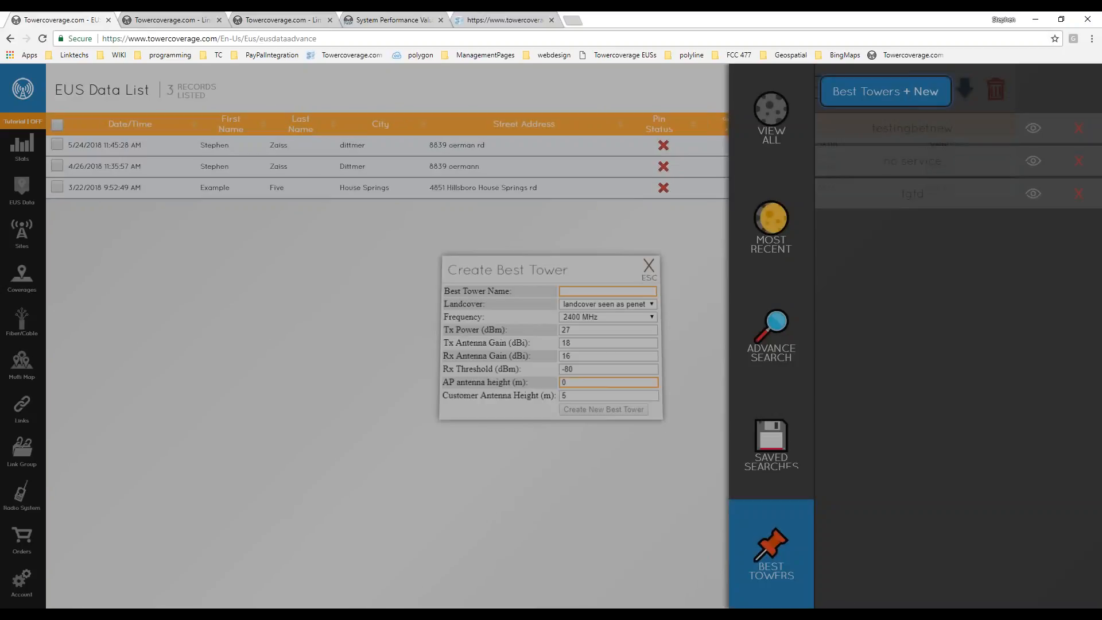
# Open the testingbetnew heat map and pan toward Hillsboro's tower markers.
pyautogui.click(1031, 129)
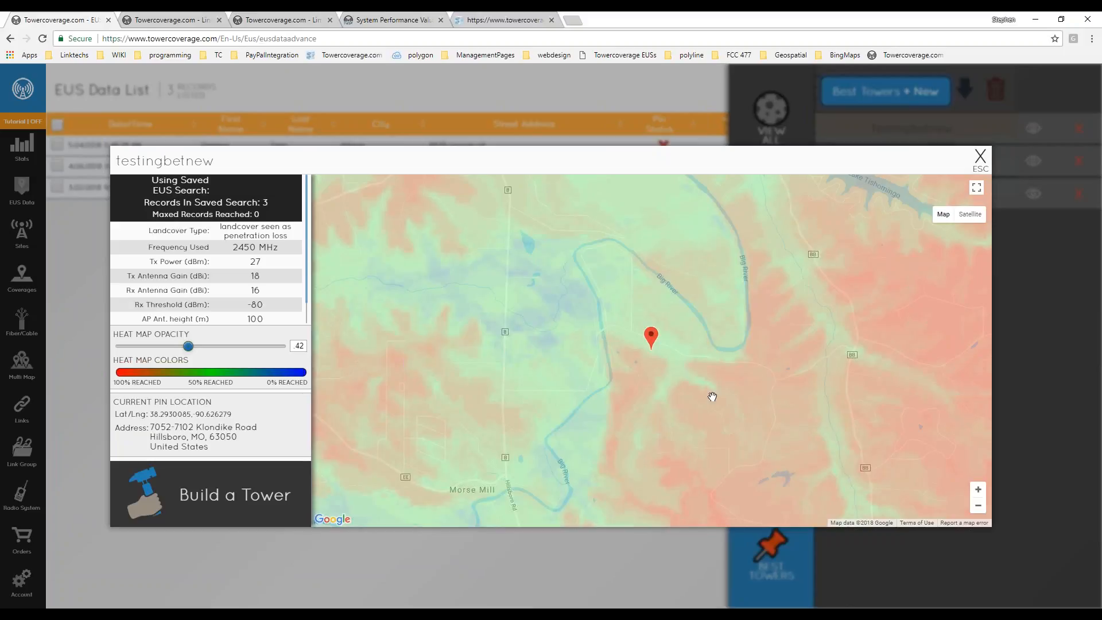
pyautogui.scroll(-1, 690, 463)
pyautogui.moveTo(751, 447); pyautogui.dragTo(653, 347)
pyautogui.scroll(-1, 625, 377)
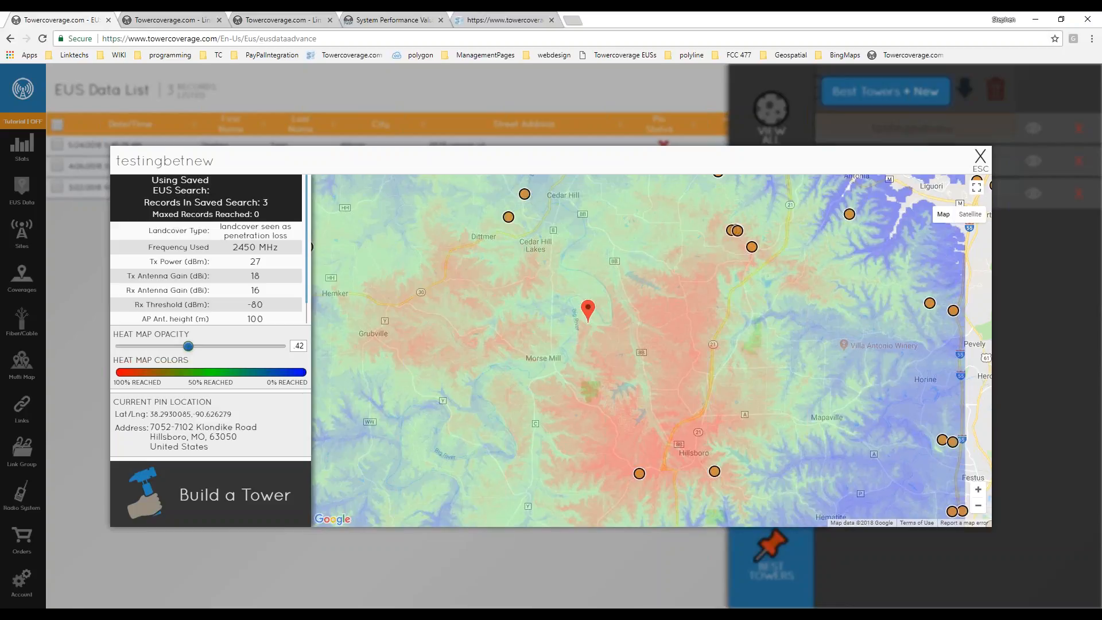
pyautogui.scroll(1, 627, 359)
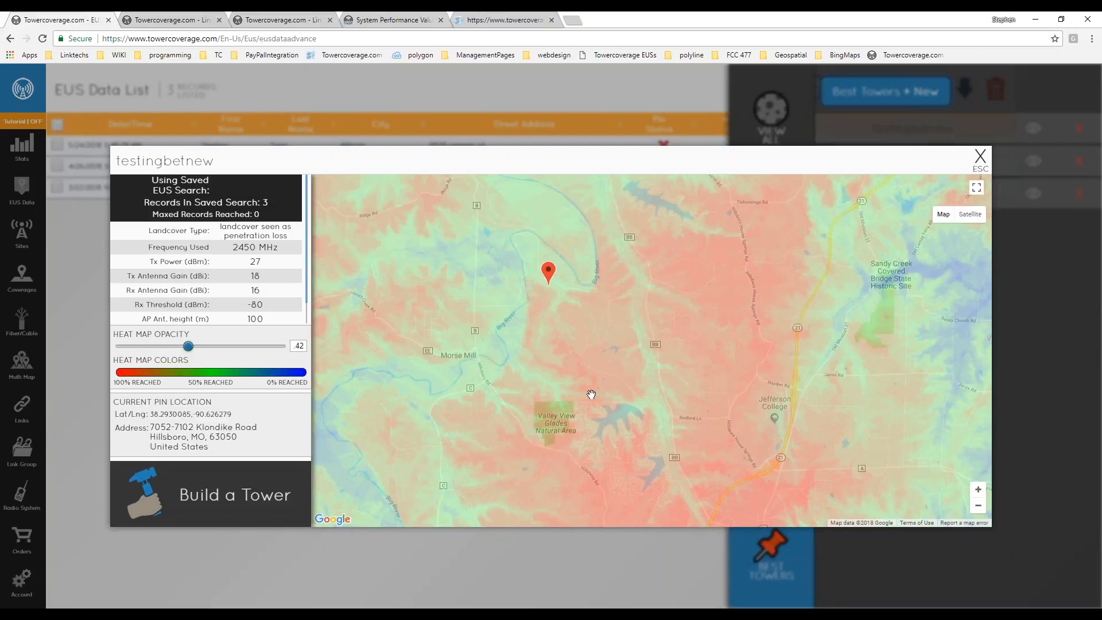
pyautogui.scroll(1, 591, 395)
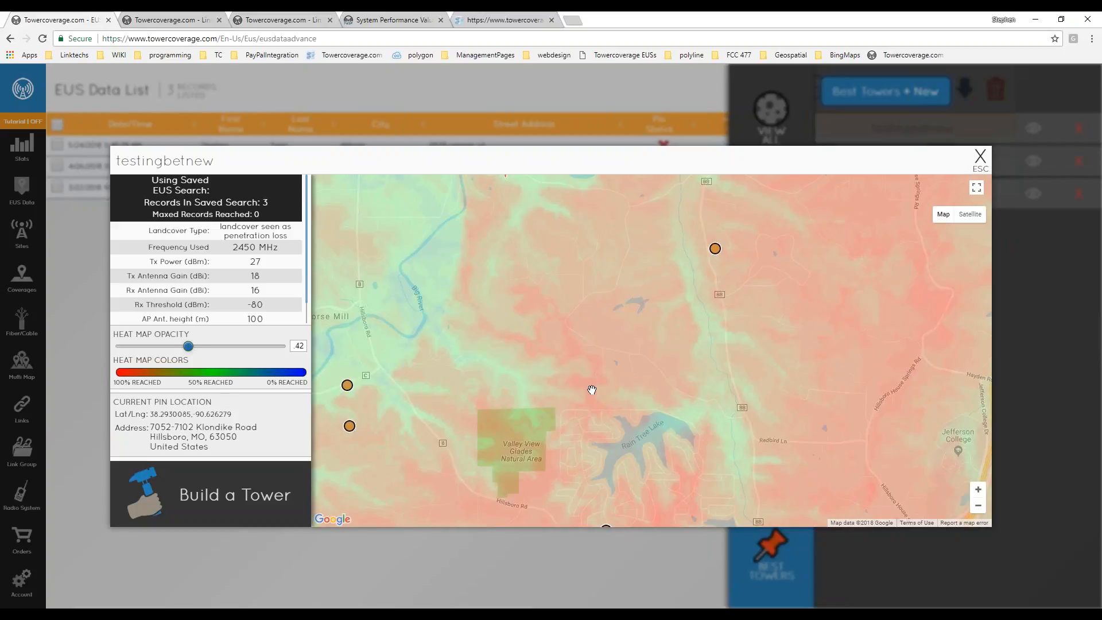
pyautogui.scroll(-1, 596, 391)
pyautogui.moveTo(644, 484); pyautogui.dragTo(563, 293)
pyautogui.moveTo(638, 342); pyautogui.dragTo(580, 398)
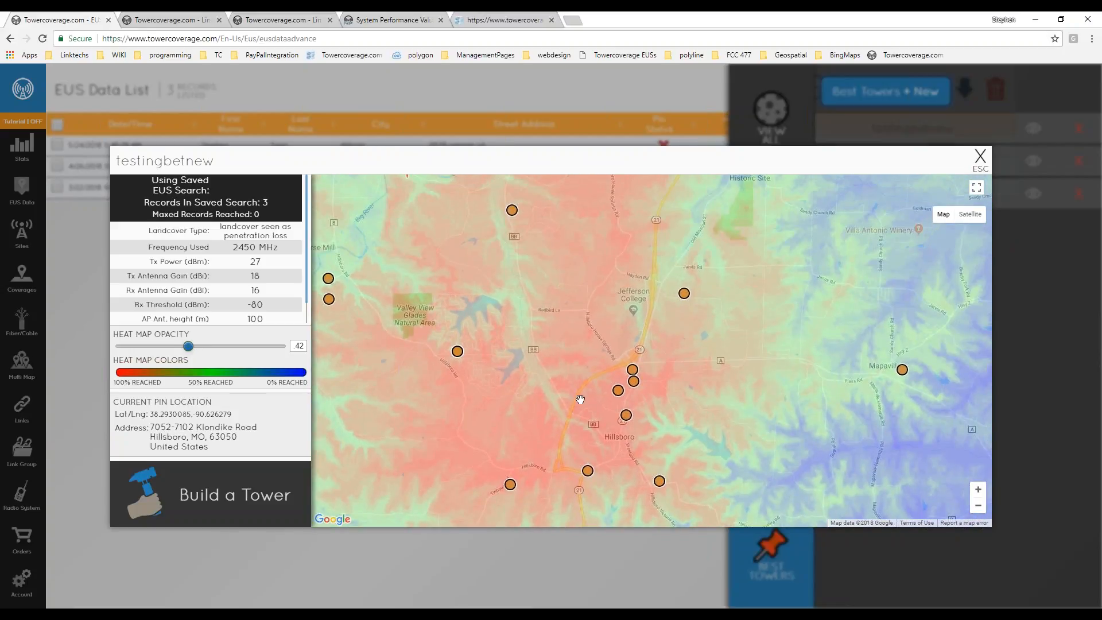
pyautogui.scroll(-1, 577, 423)
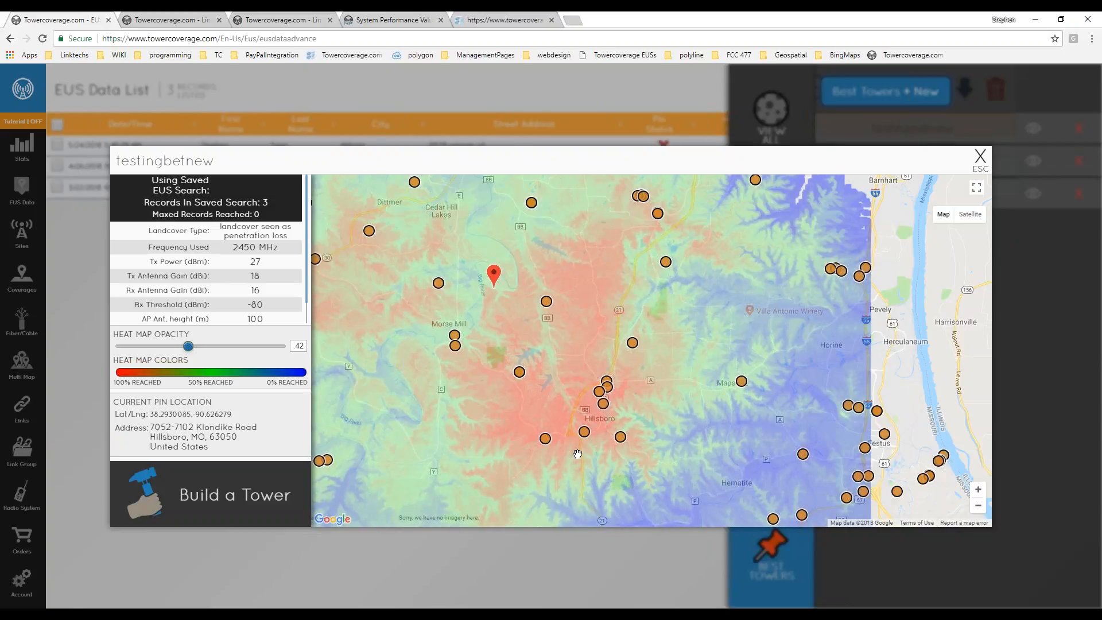
pyautogui.scroll(2, 576, 455)
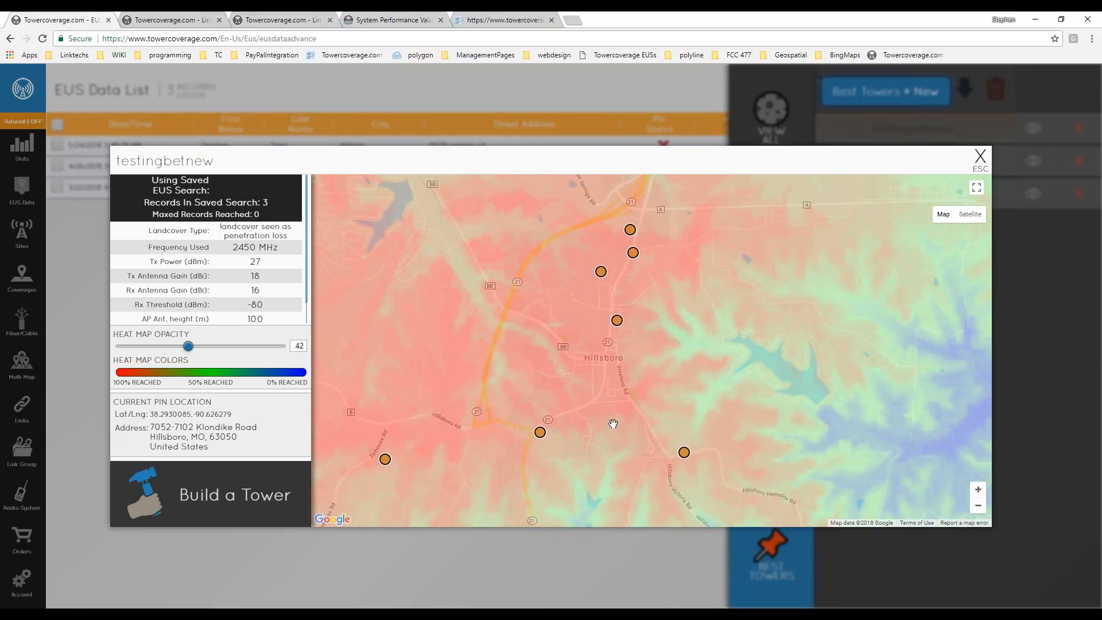
pyautogui.click(627, 411)
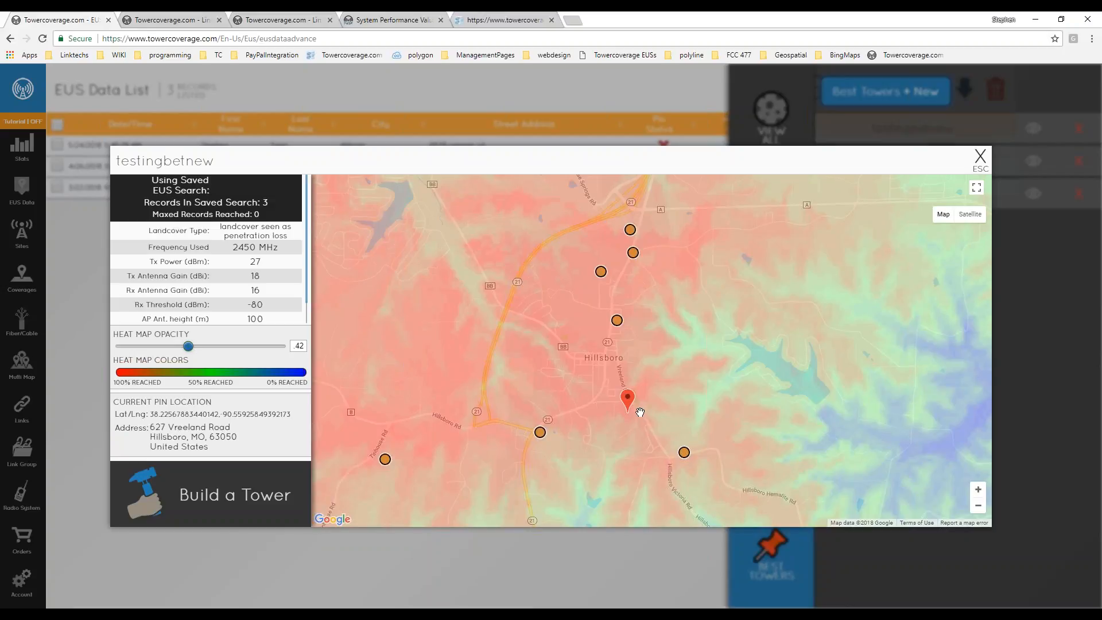
pyautogui.moveTo(639, 412); pyautogui.dragTo(635, 417)
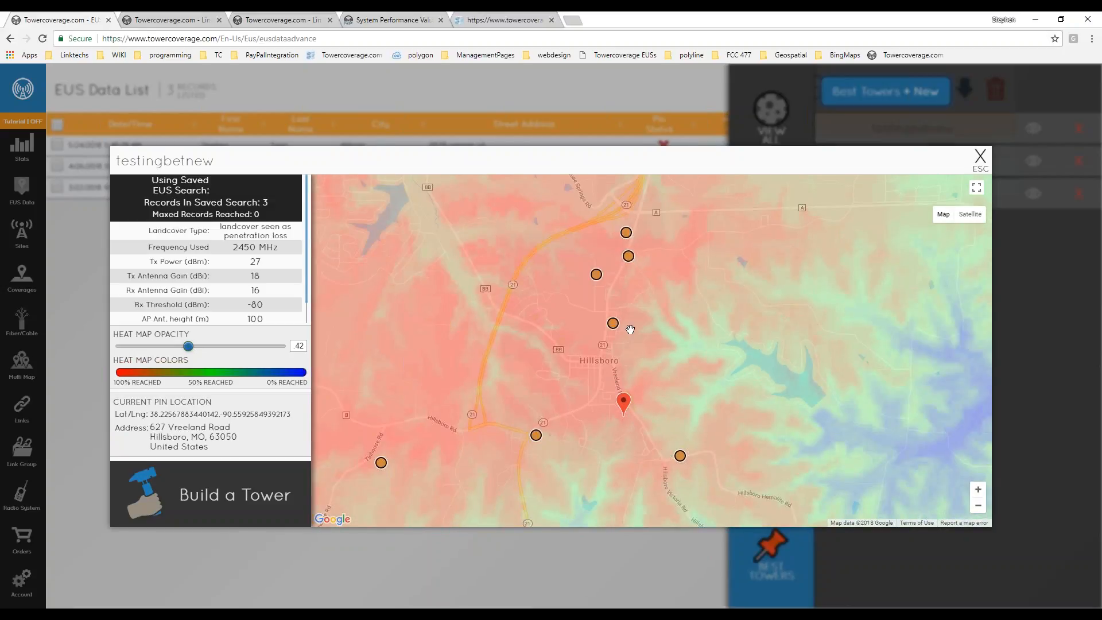
pyautogui.moveTo(577, 367); pyautogui.dragTo(560, 388)
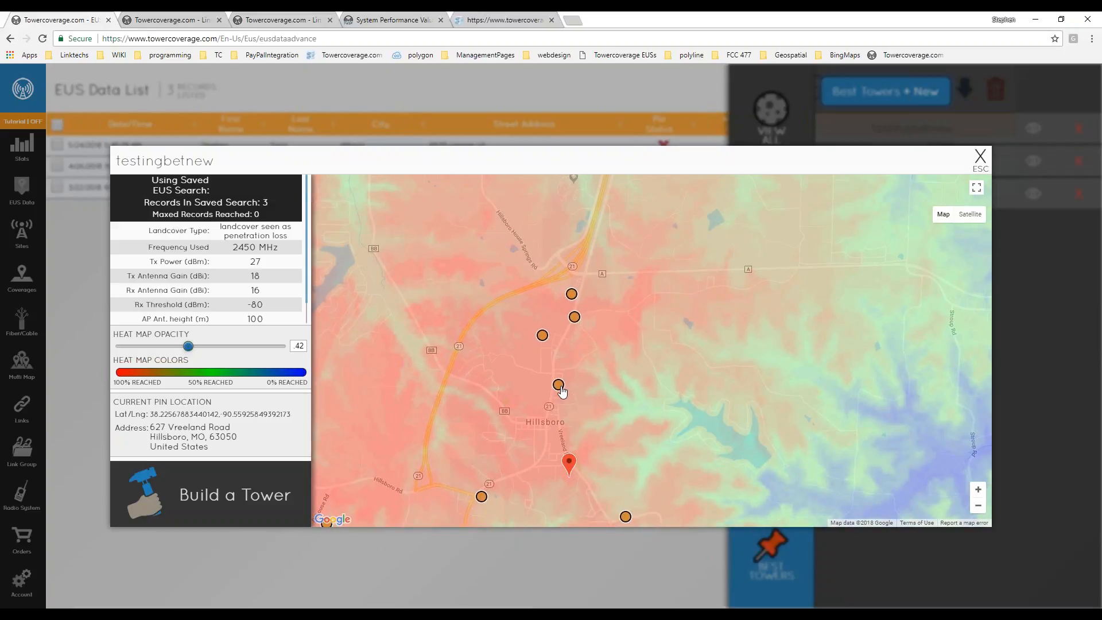
pyautogui.scroll(3, 561, 391)
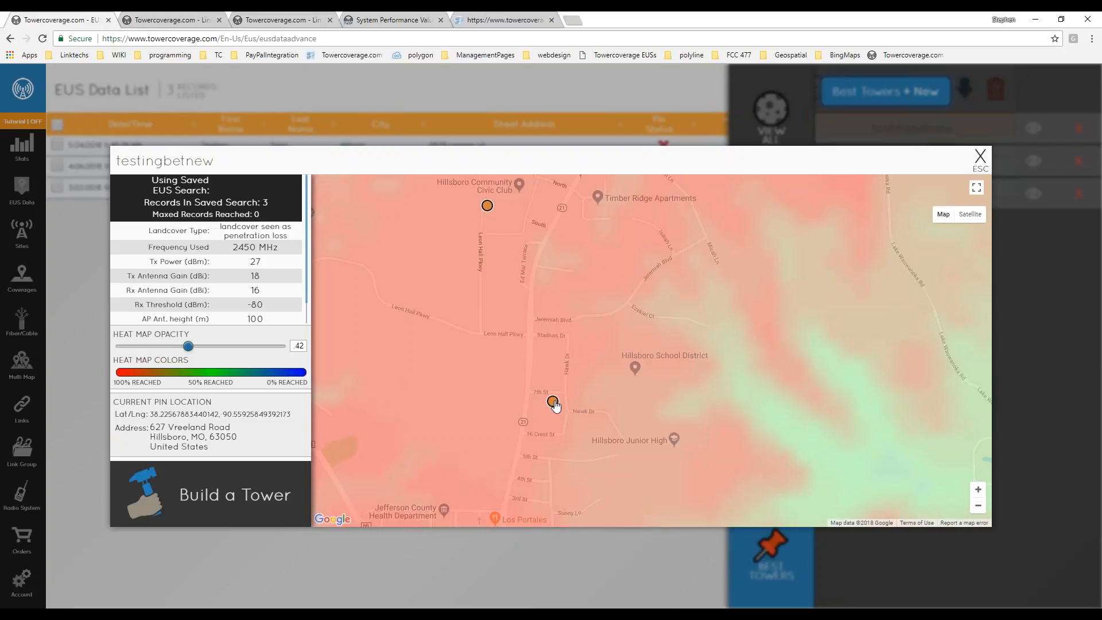
pyautogui.click(553, 403)
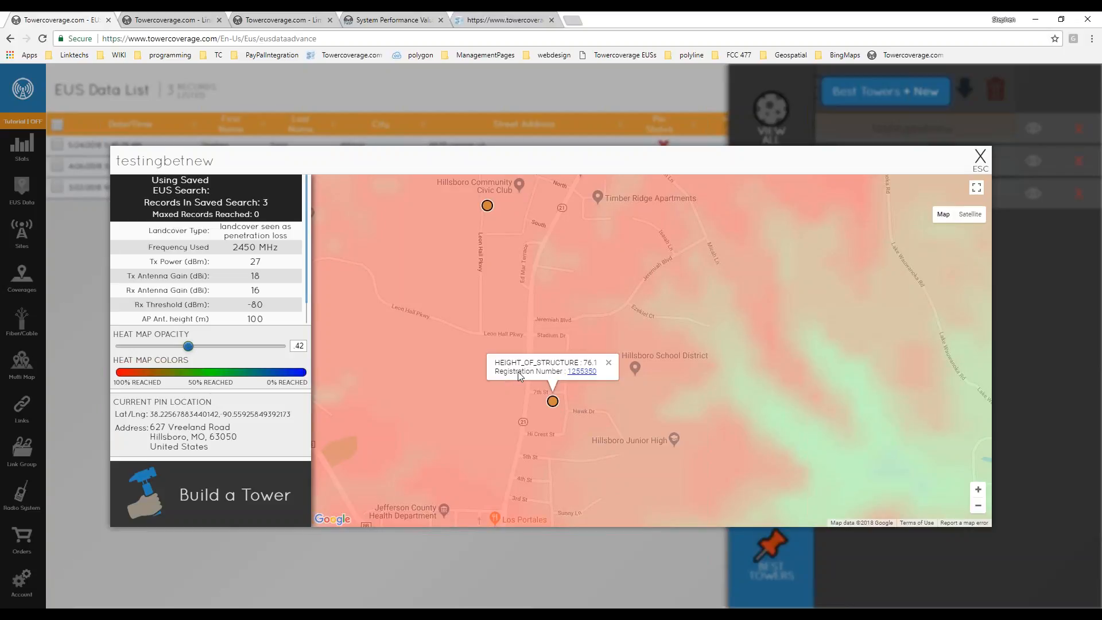
pyautogui.click(580, 372)
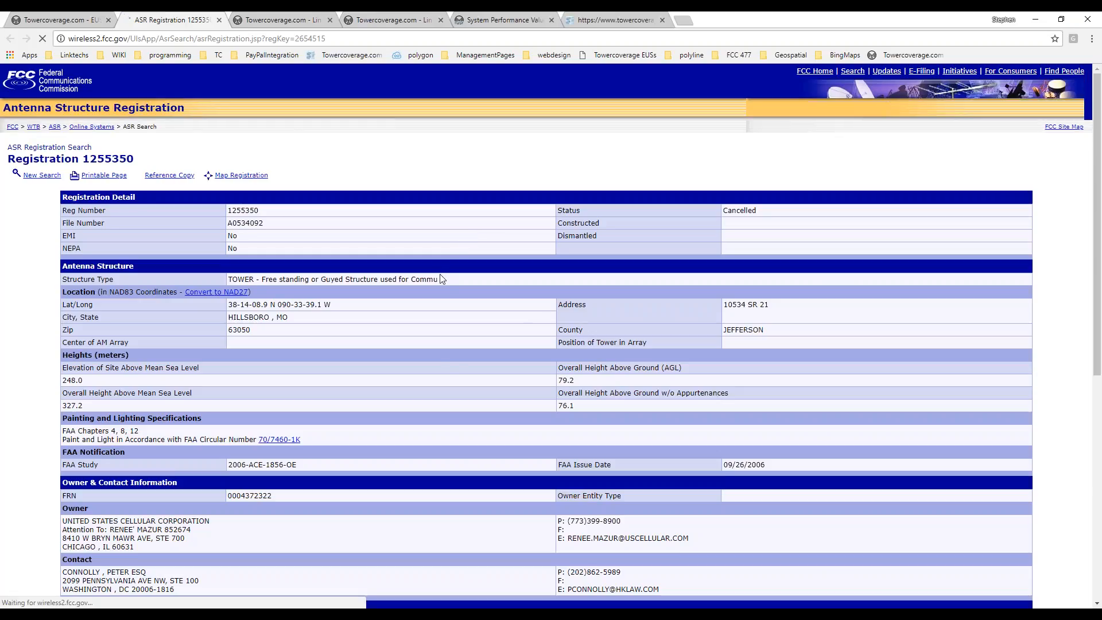
# Review tower 1255350's cancelled ASR record, then return to the TowerCoverage tab.
pyautogui.scroll(-2, 493, 481)
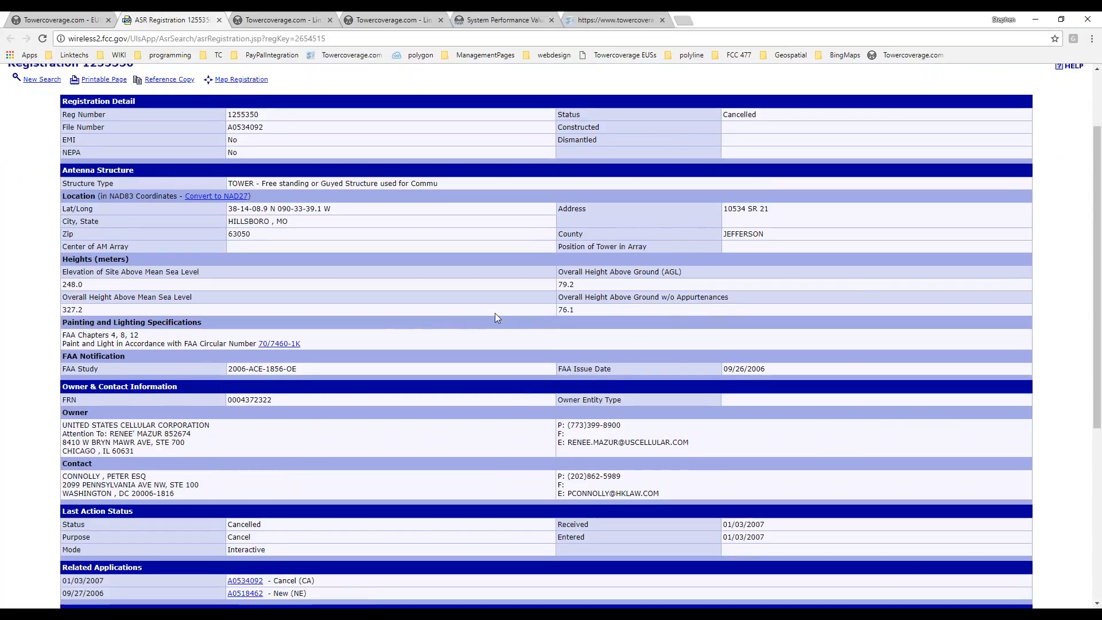
pyautogui.scroll(-5, 495, 313)
pyautogui.scroll(3, 489, 355)
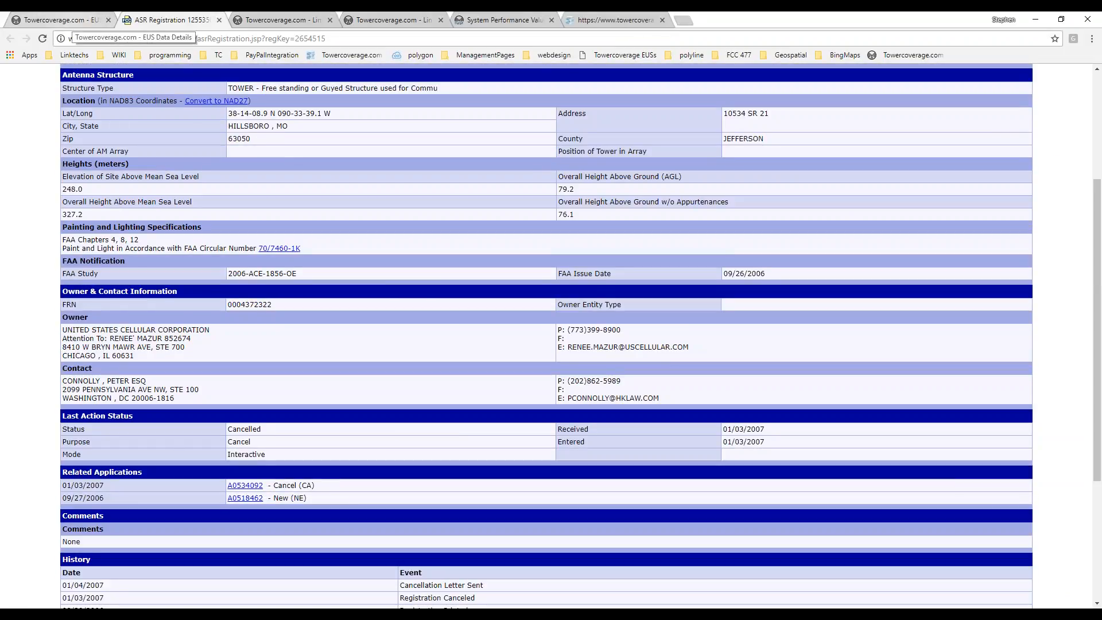
pyautogui.click(74, 23)
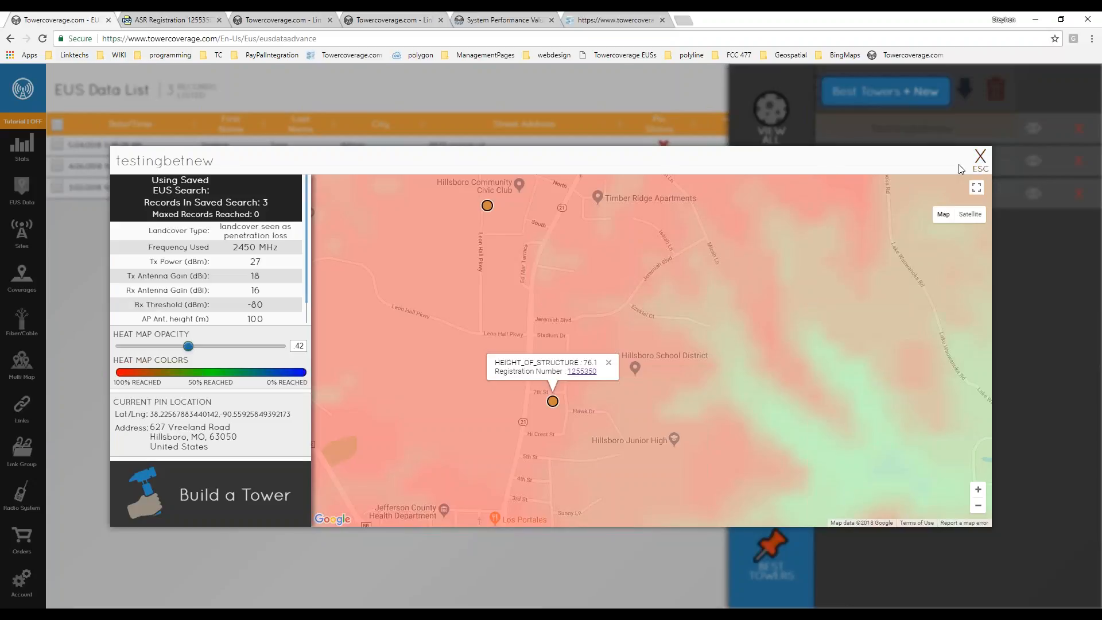
# Close the testingbetnew heat map, glance at the No Service search (7 records), then load 'no gos'.
pyautogui.click(979, 160)
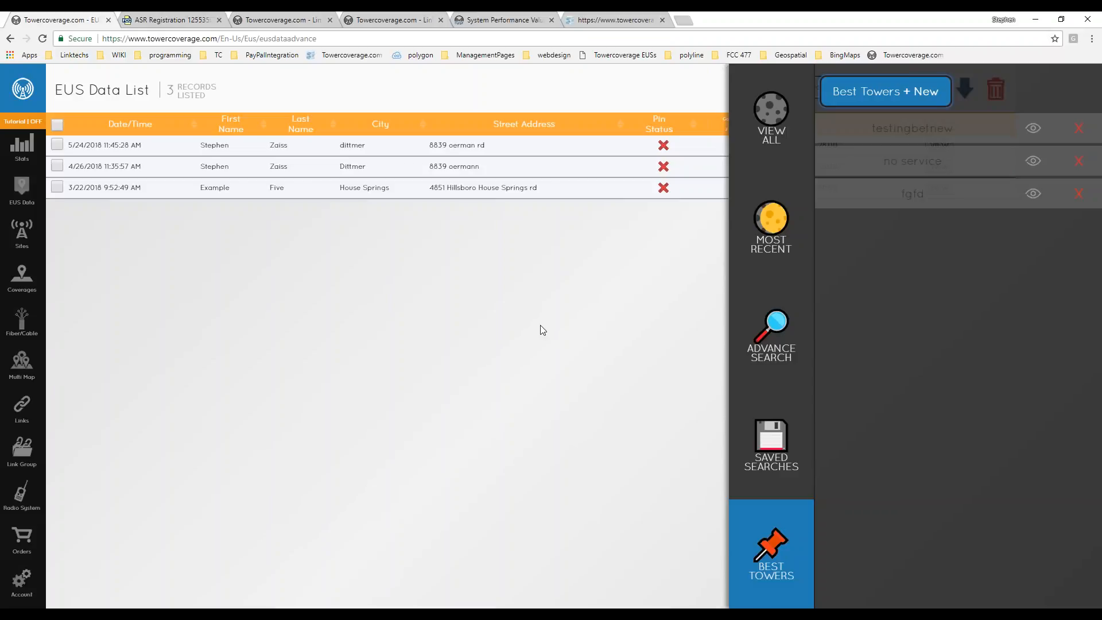
pyautogui.click(795, 569)
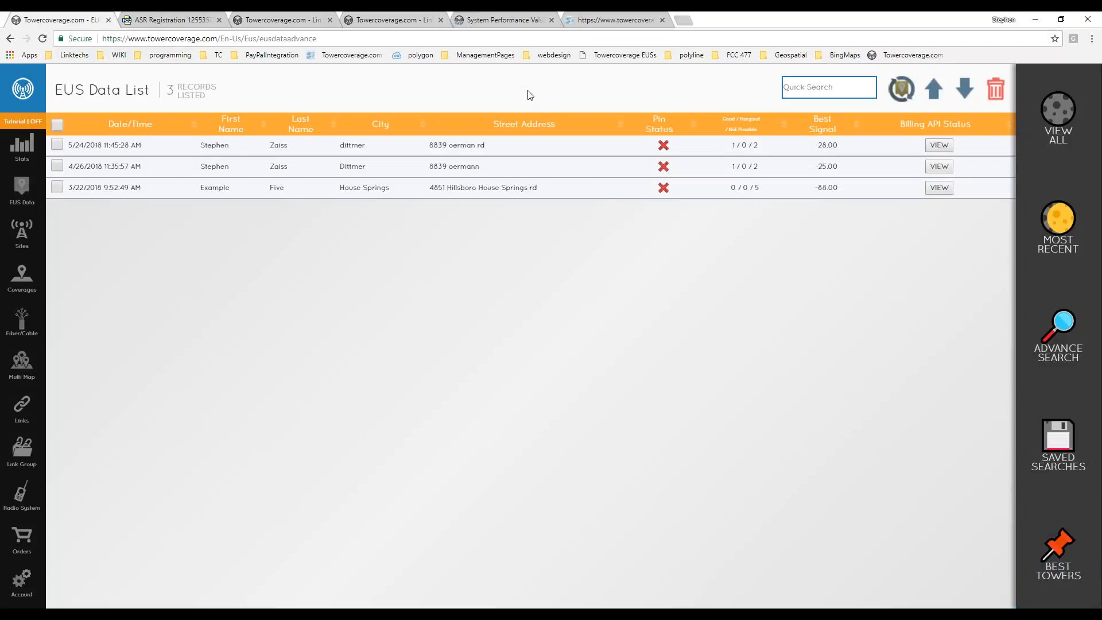
pyautogui.click(1057, 445)
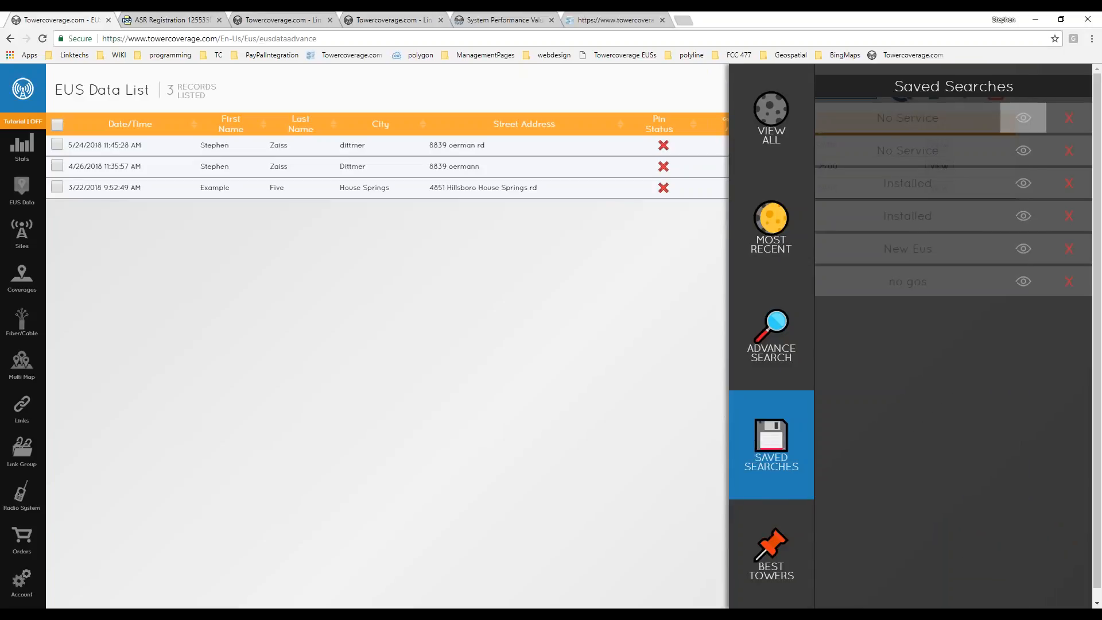
pyautogui.click(1023, 118)
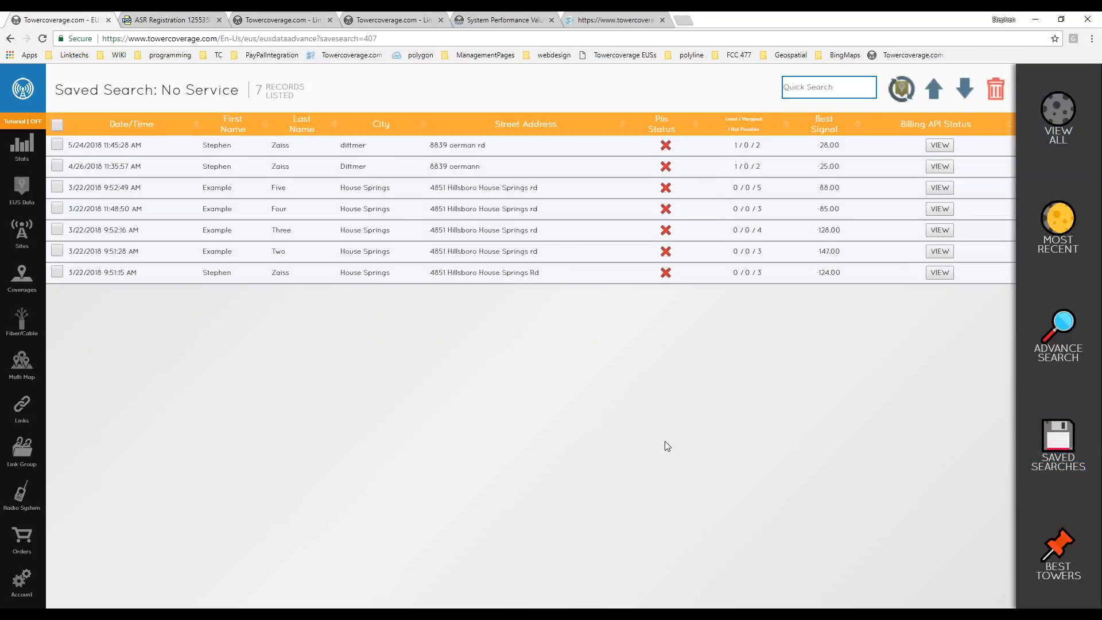
pyautogui.click(1058, 448)
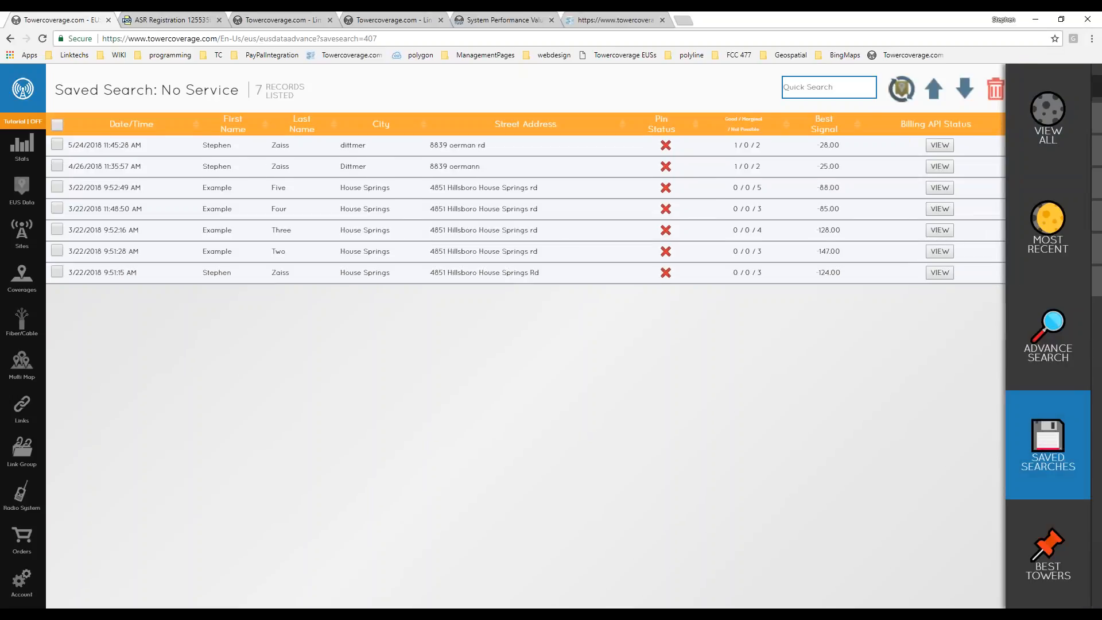
pyautogui.click(1027, 281)
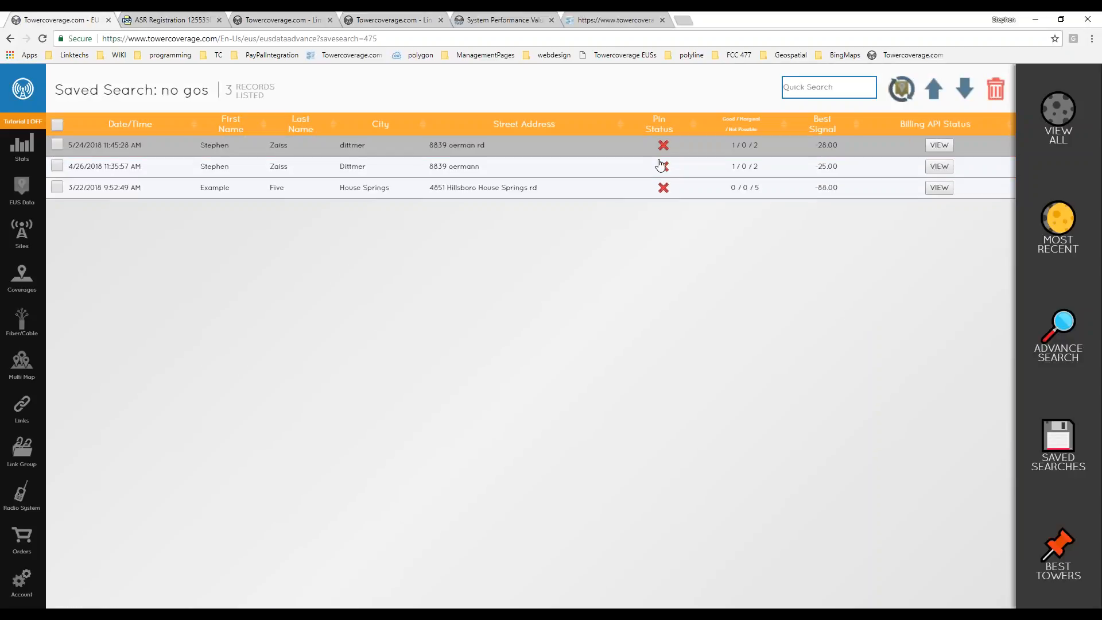
# Save the no gos records as Exported_webdata.csv and tick all three record rows.
pyautogui.click(965, 92)
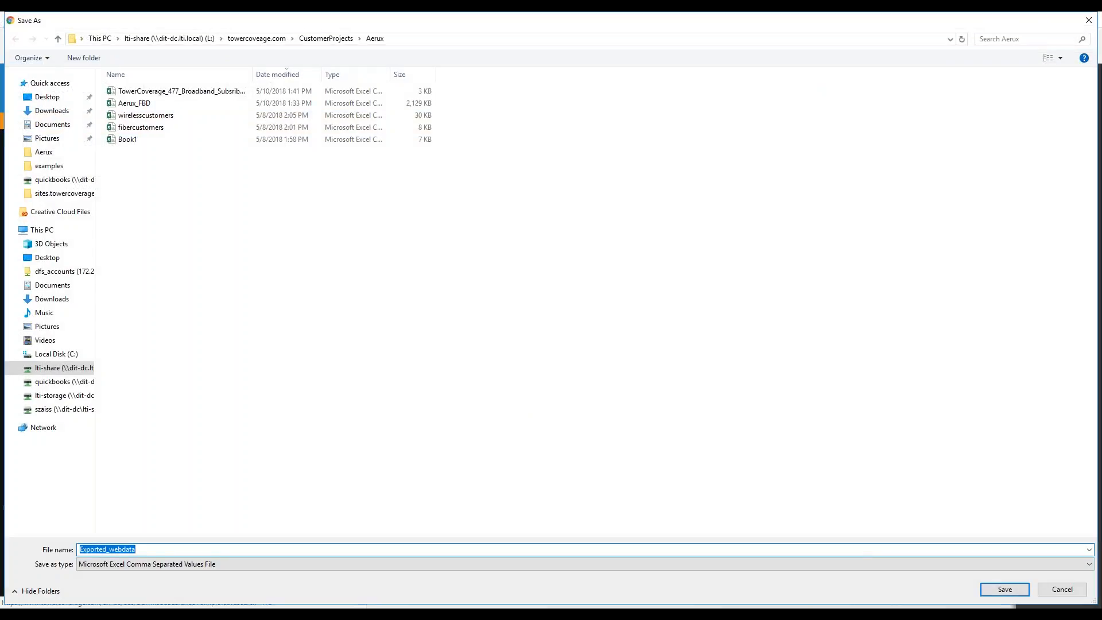
pyautogui.click(998, 590)
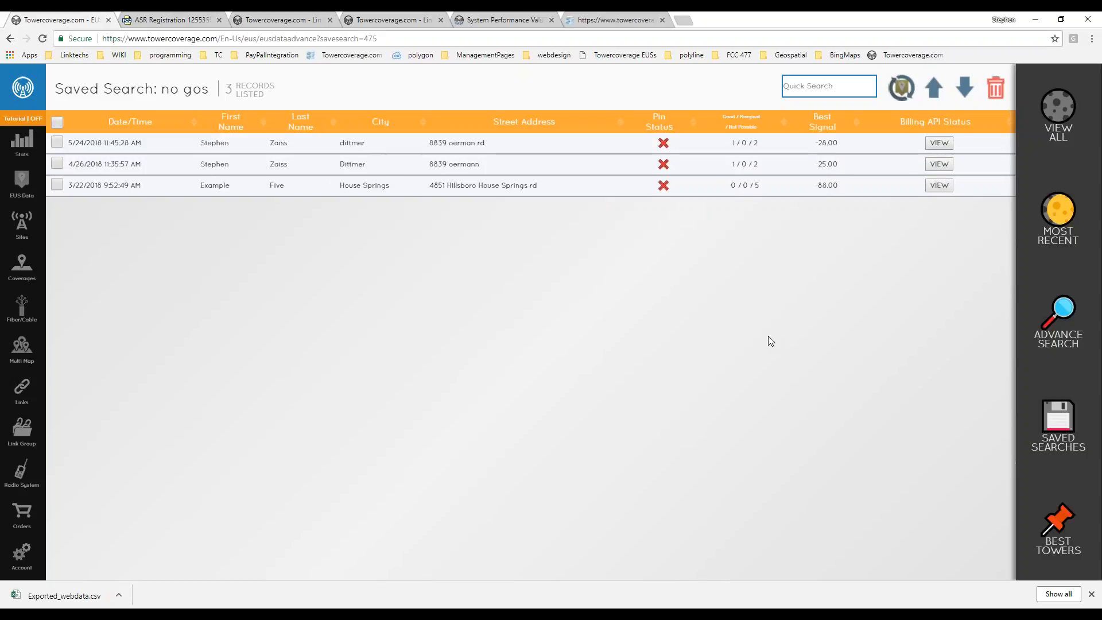
pyautogui.click(57, 142)
pyautogui.click(57, 163)
pyautogui.click(56, 185)
# Reprocess the three marked records against All Network Data Collection, then open the first record's details.
pyautogui.click(901, 88)
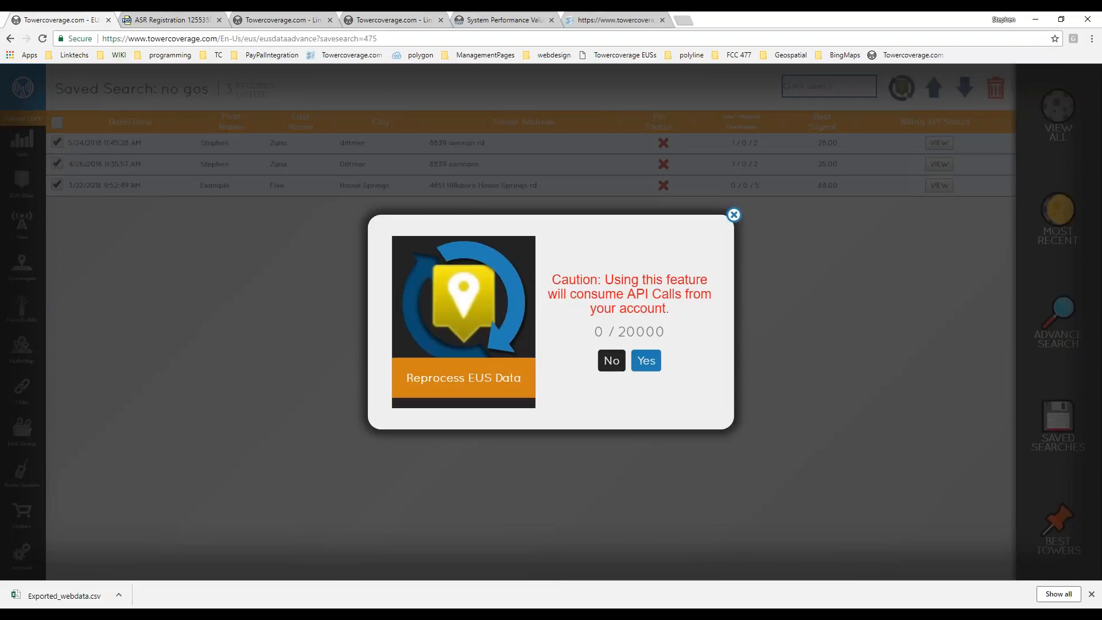
pyautogui.click(646, 361)
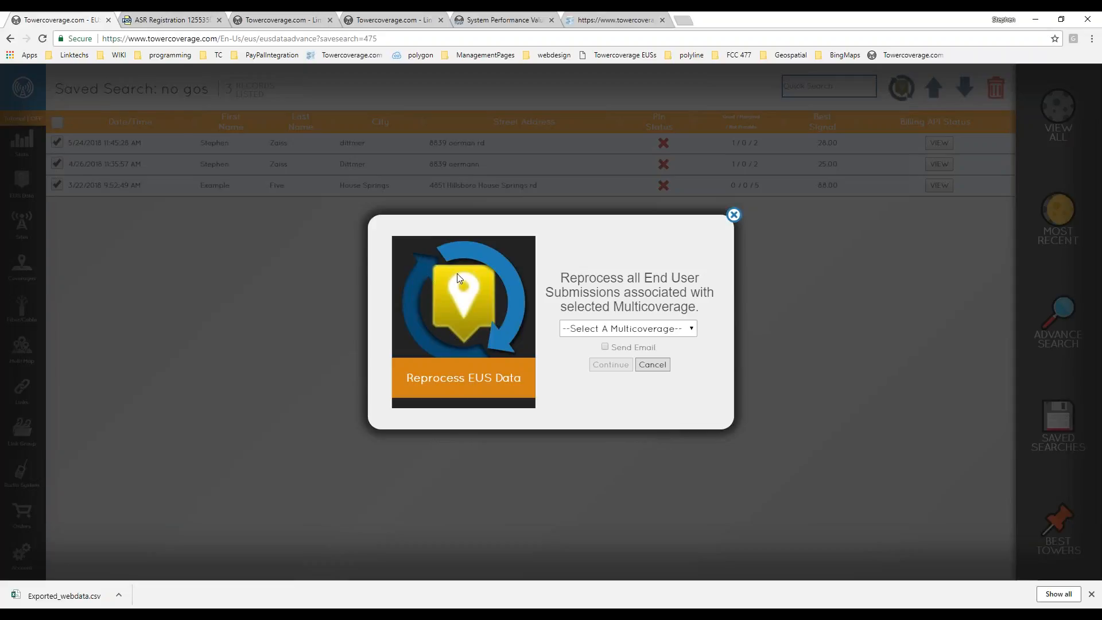
pyautogui.click(628, 329)
pyautogui.click(615, 354)
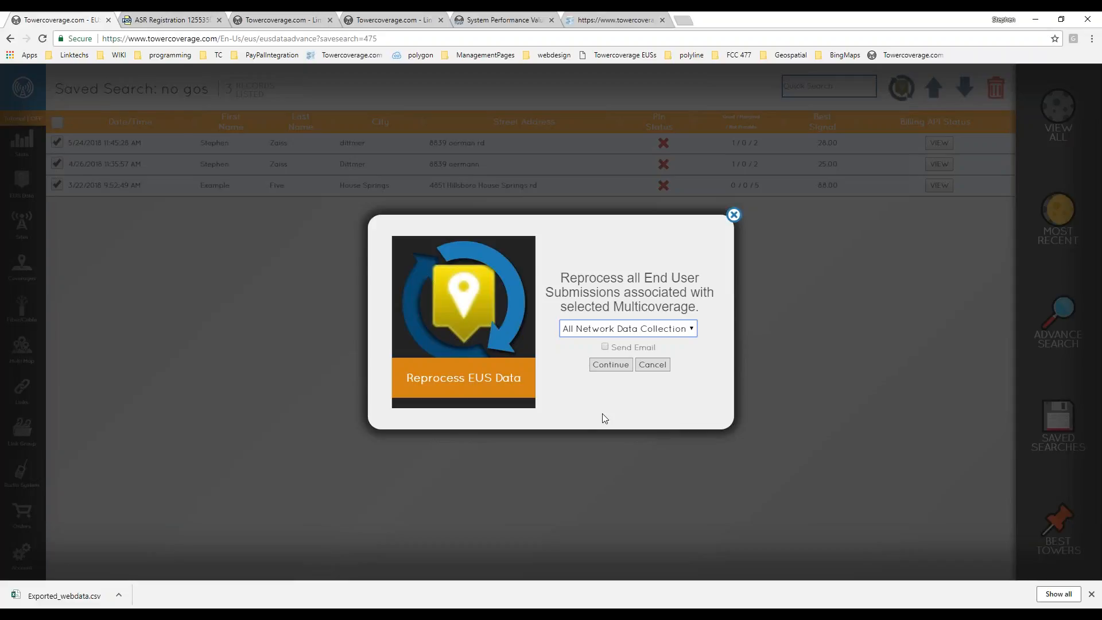
pyautogui.click(603, 365)
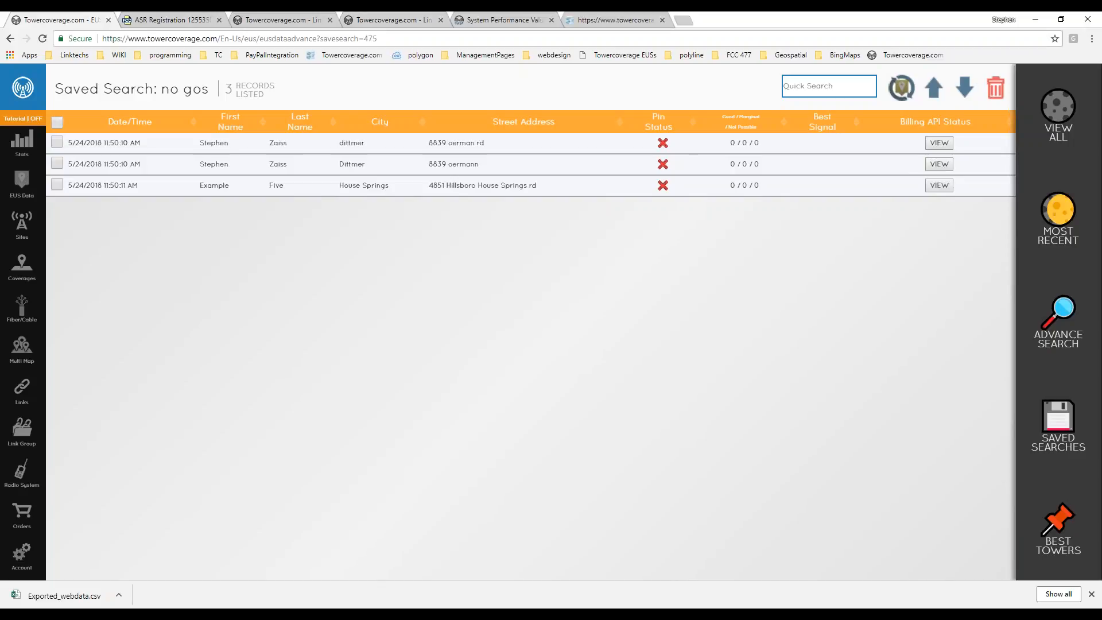
pyautogui.click(418, 148)
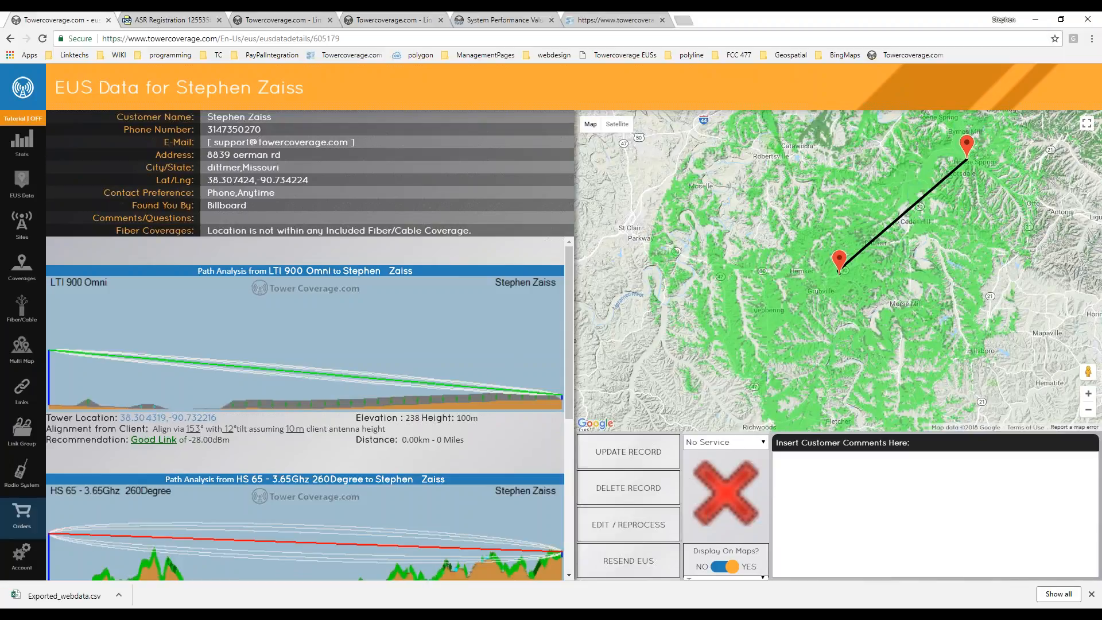
# Go to Stats, dismiss the downloads bar, and view the pending Address List Download order.
pyautogui.click(22, 140)
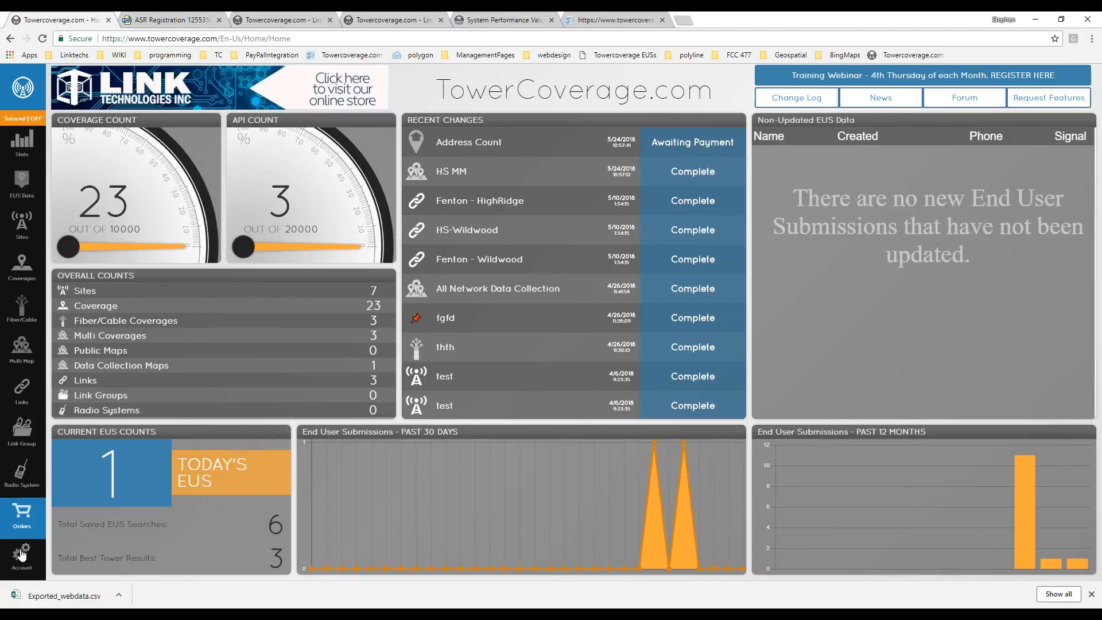
pyautogui.click(1091, 595)
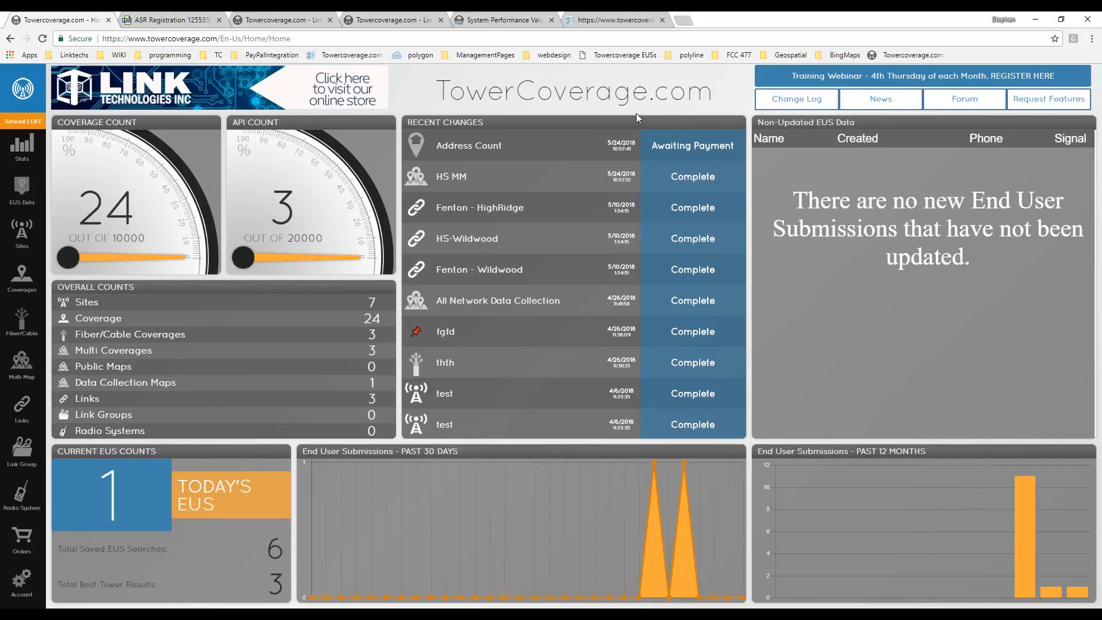
pyautogui.click(19, 548)
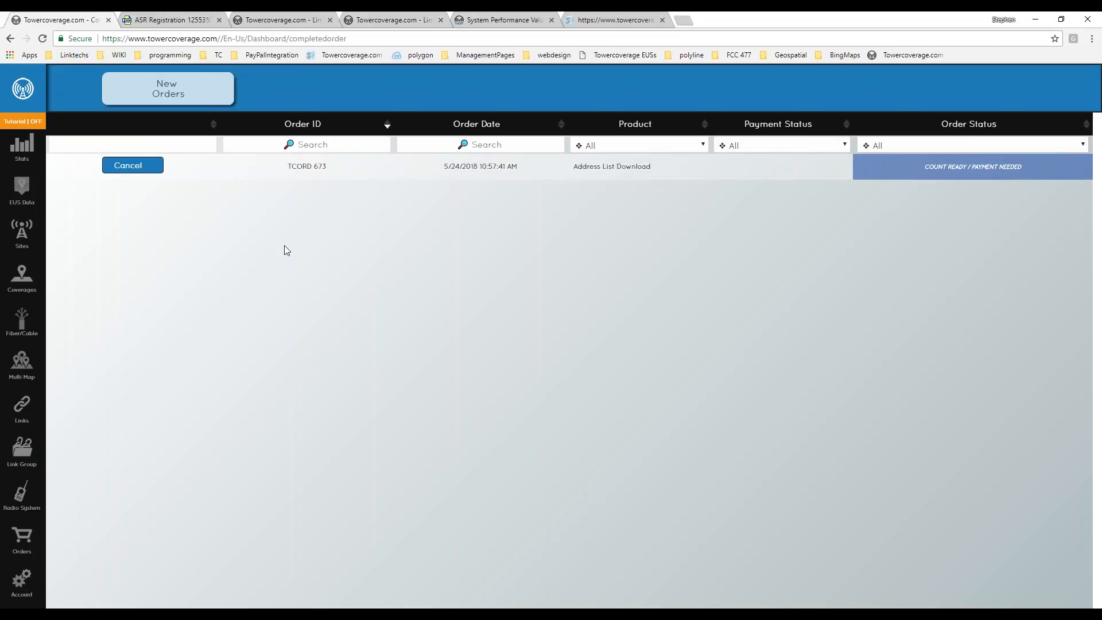
# Browse the Address List Download product under New Orders, then view the Multi Map list.
pyautogui.click(185, 90)
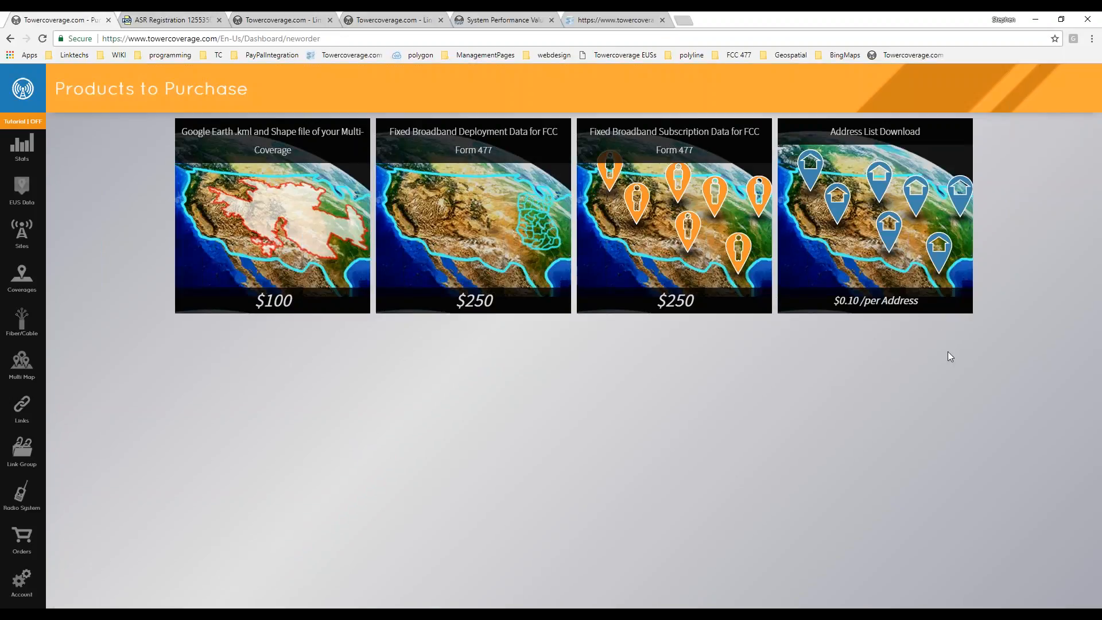
pyautogui.click(937, 239)
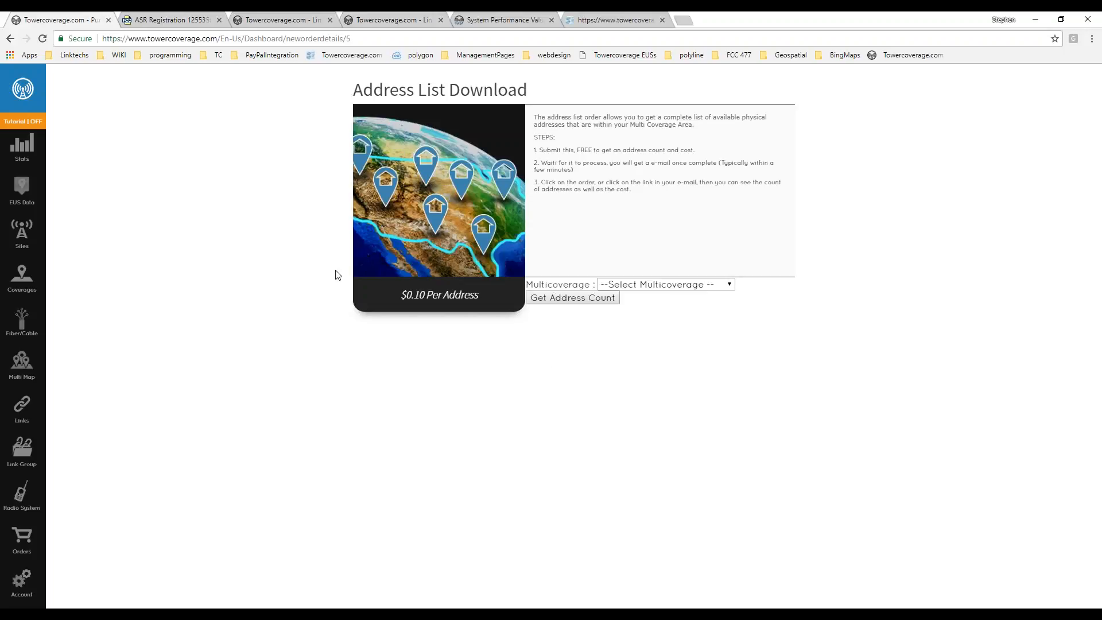
pyautogui.click(39, 384)
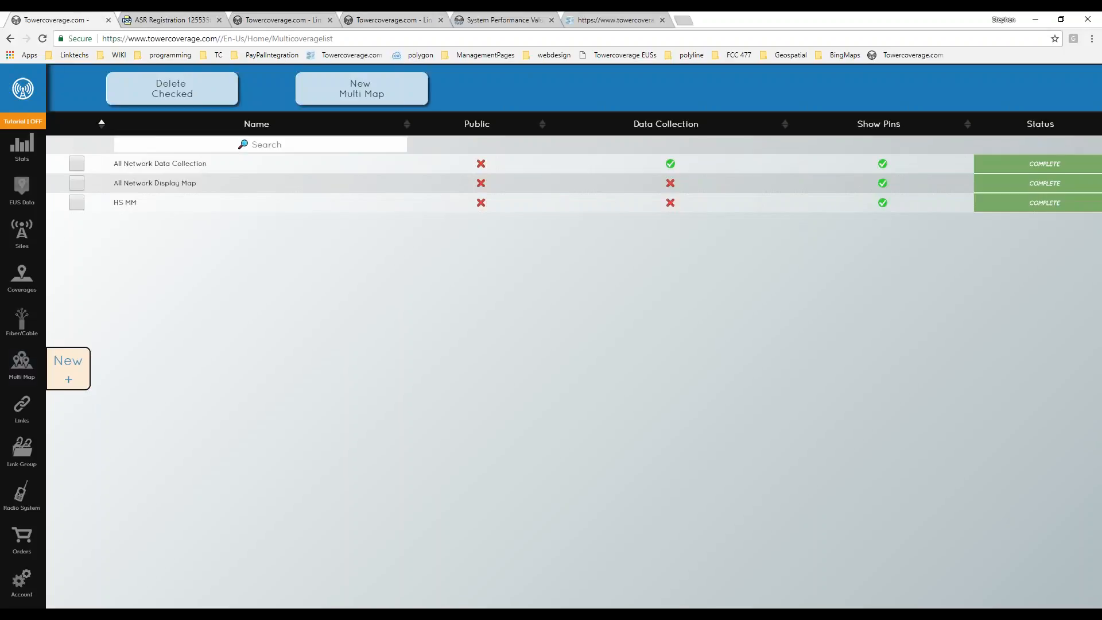
# Open the HS MM multi map and pan to the green coverage around the House Springs site.
pyautogui.click(125, 203)
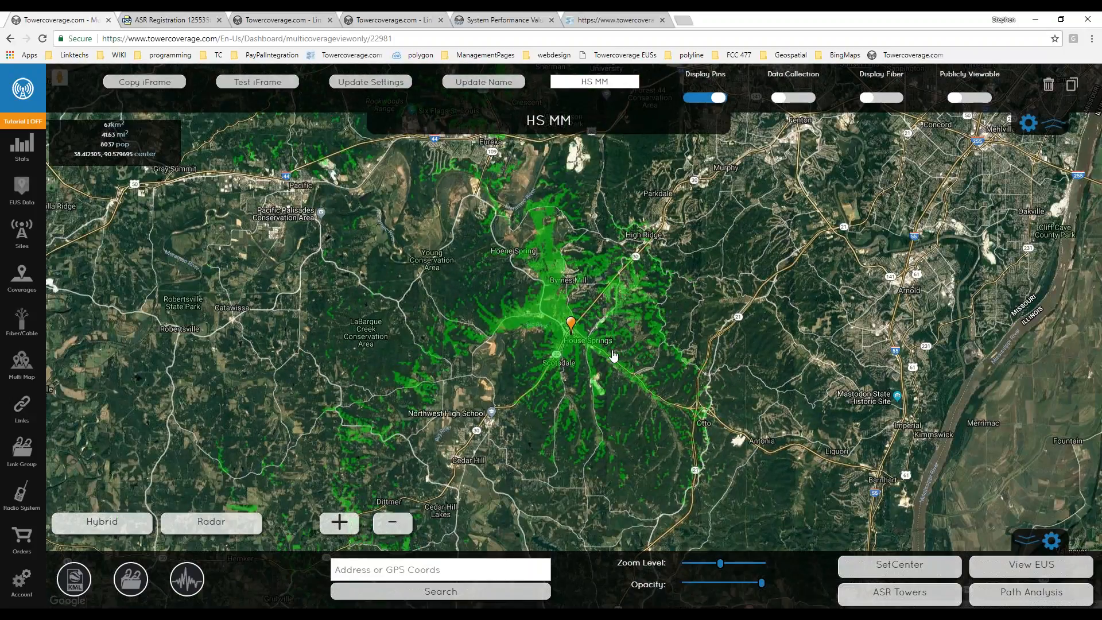
pyautogui.moveTo(528, 386); pyautogui.dragTo(459, 437)
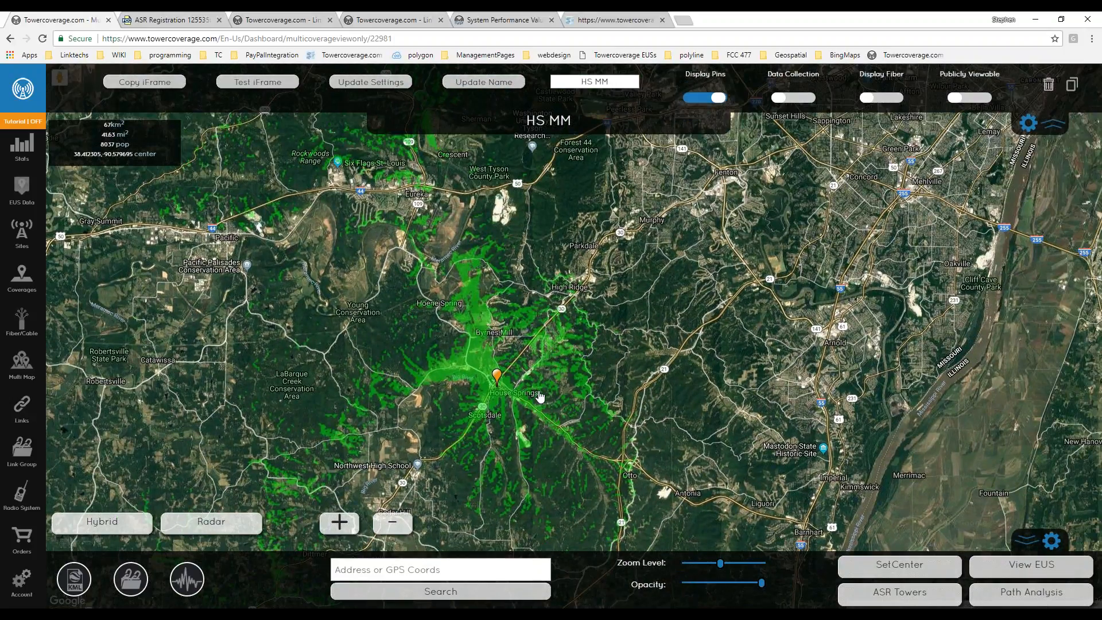
pyautogui.moveTo(539, 395); pyautogui.dragTo(539, 355)
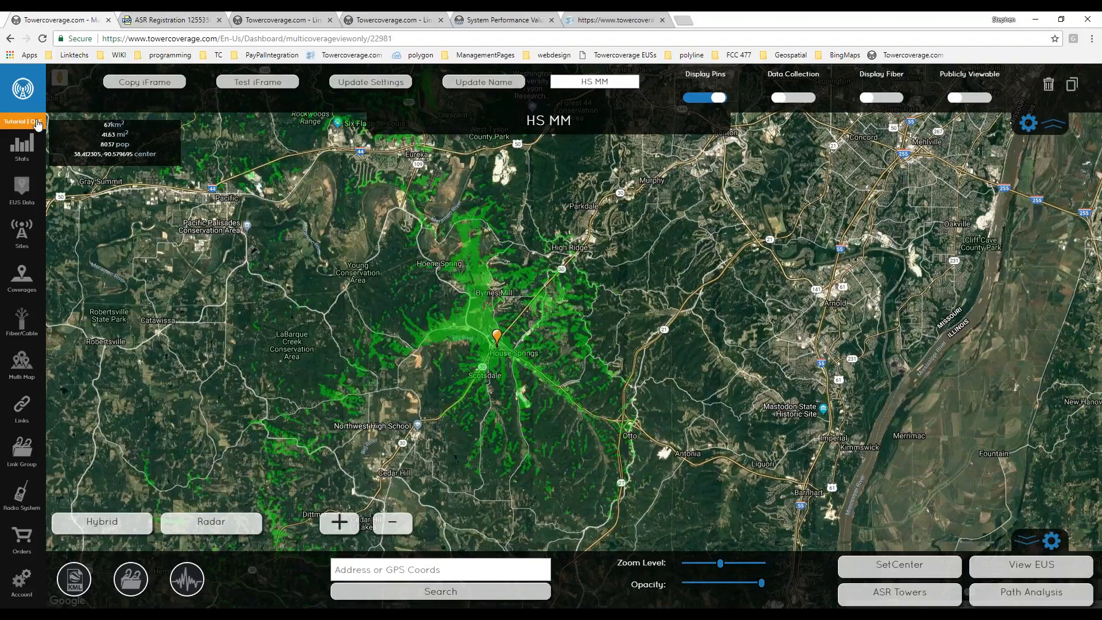
# Open the HS MM address list order, highlight its 6824 parcels and .3% return prices, then go to Stats.
pyautogui.click(22, 539)
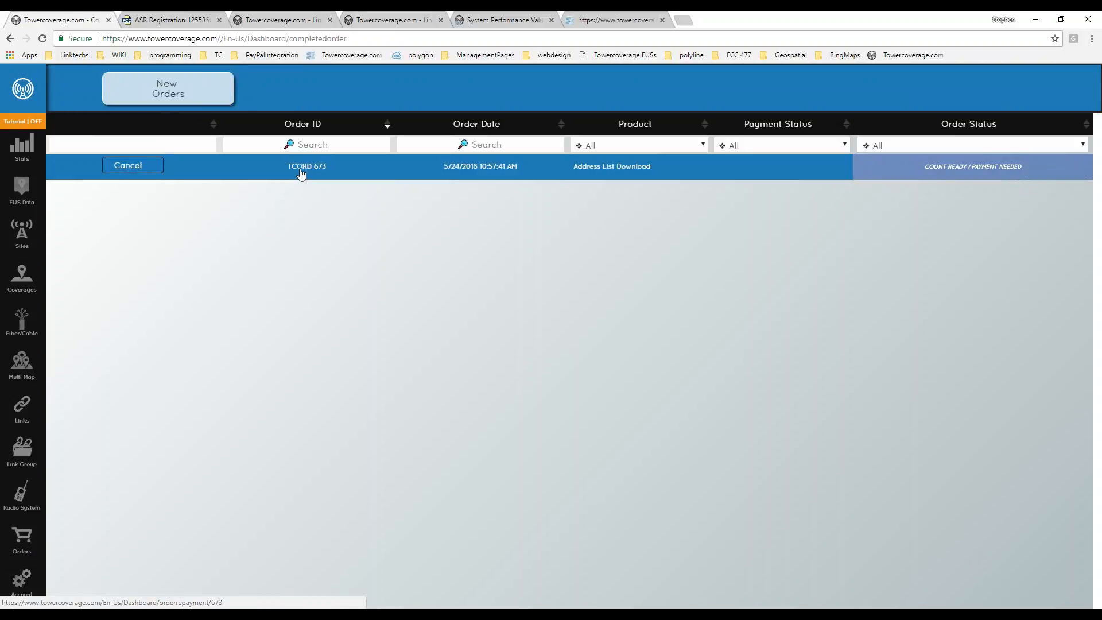
pyautogui.click(301, 170)
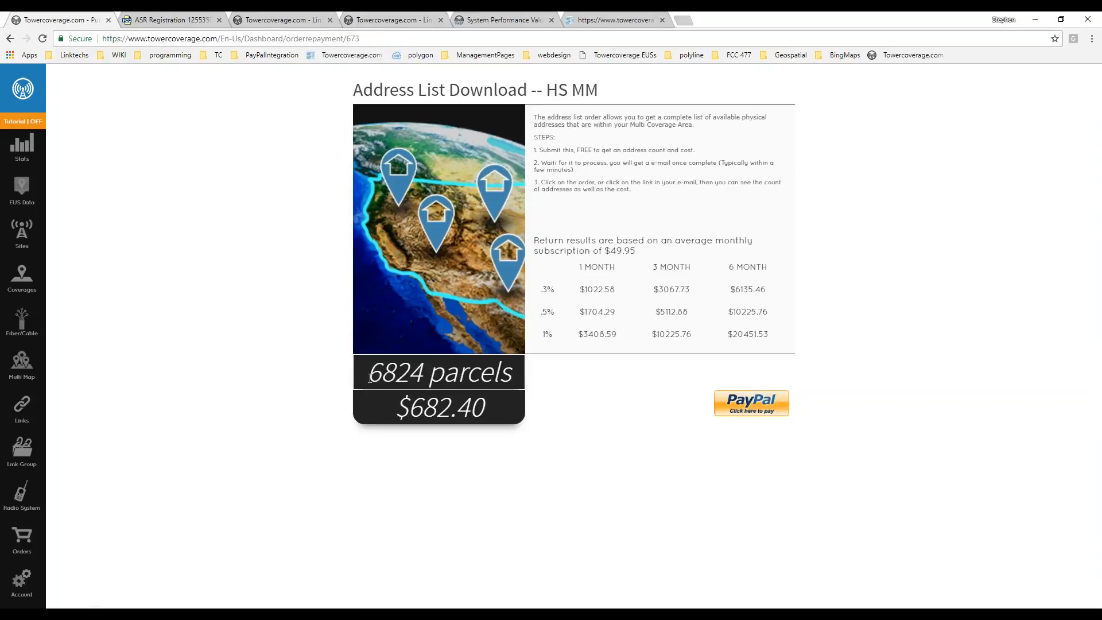
pyautogui.moveTo(369, 374); pyautogui.dragTo(432, 374)
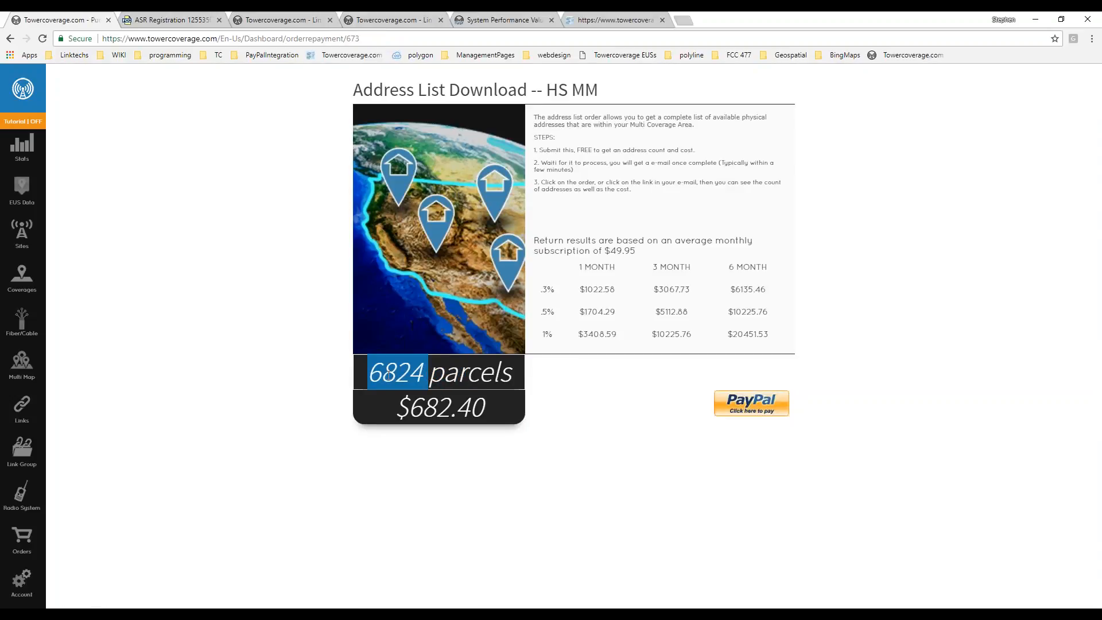
pyautogui.click(462, 374)
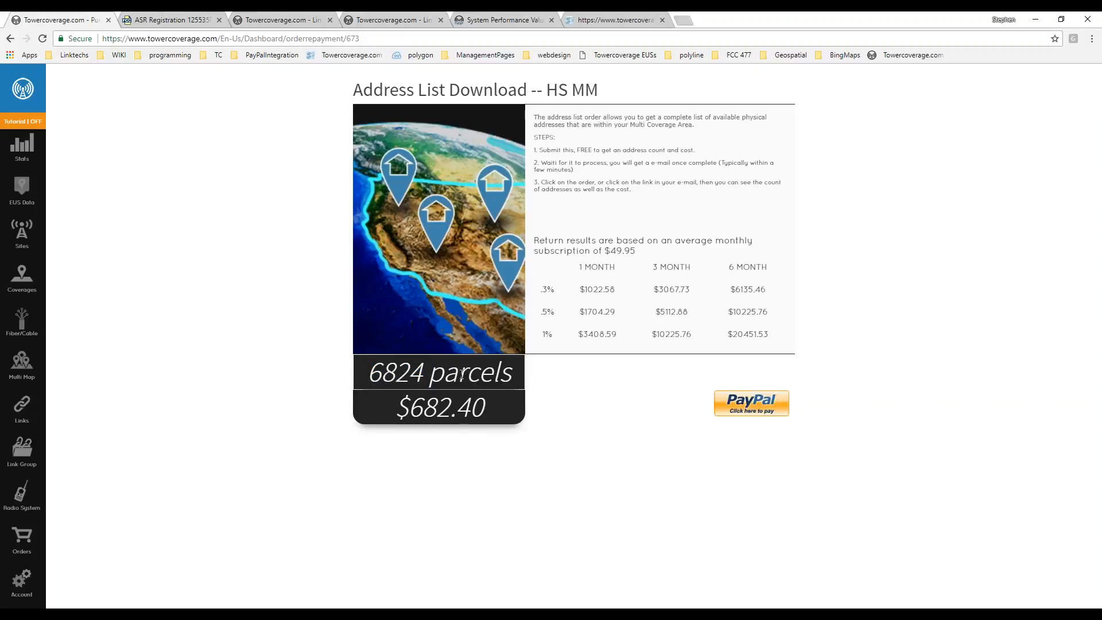
pyautogui.moveTo(366, 373); pyautogui.dragTo(559, 400)
pyautogui.click(633, 397)
pyautogui.moveTo(579, 288); pyautogui.dragTo(768, 290)
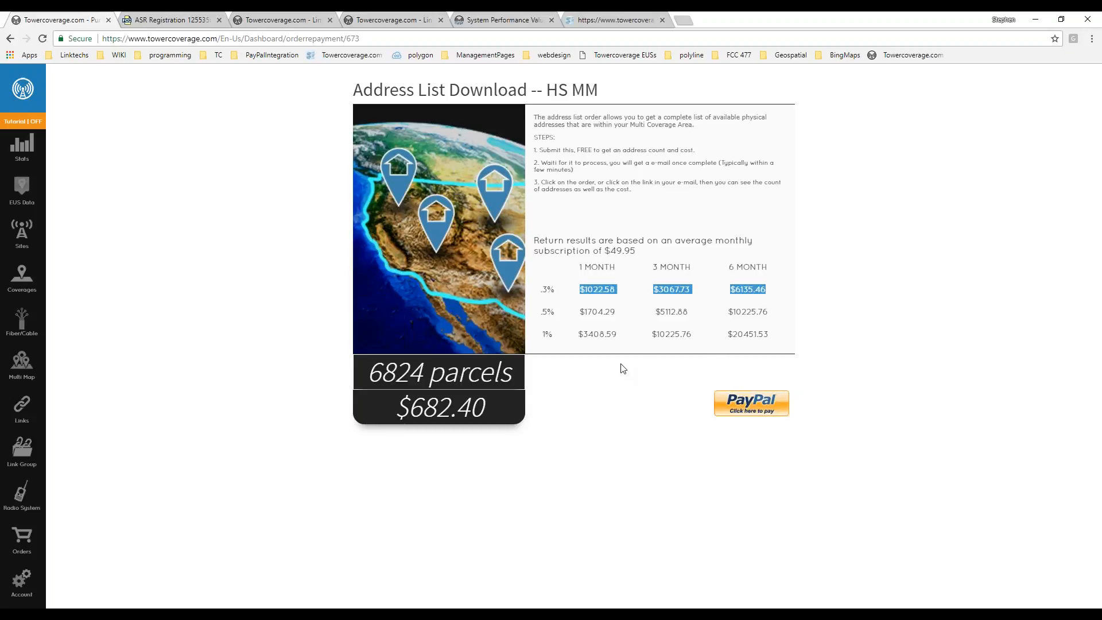
pyautogui.moveTo(554, 292); pyautogui.dragTo(739, 285)
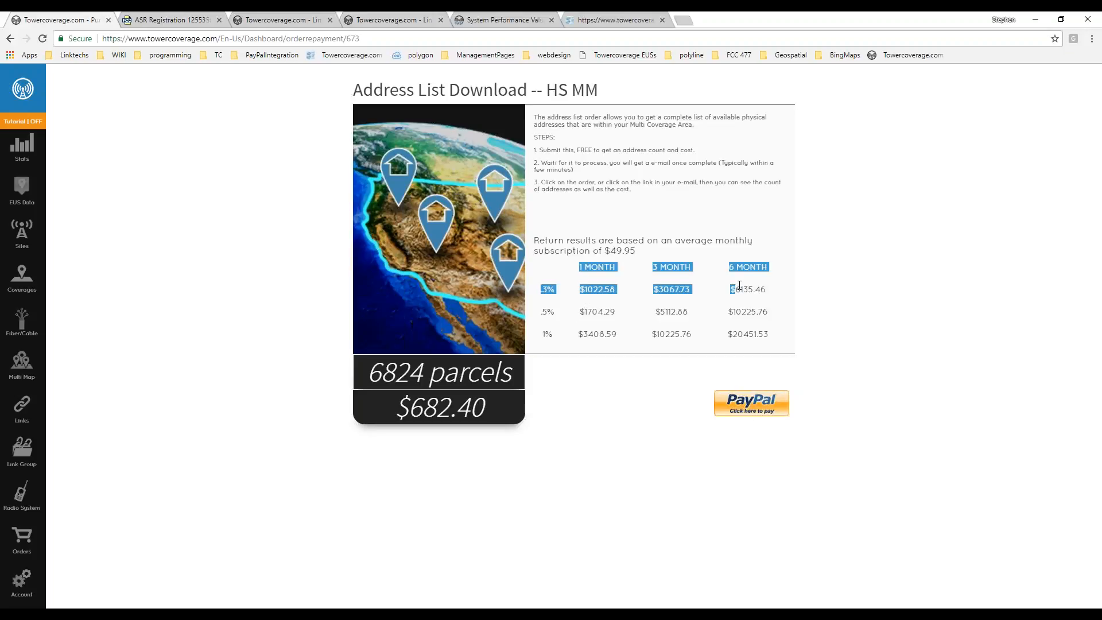
pyautogui.click(739, 285)
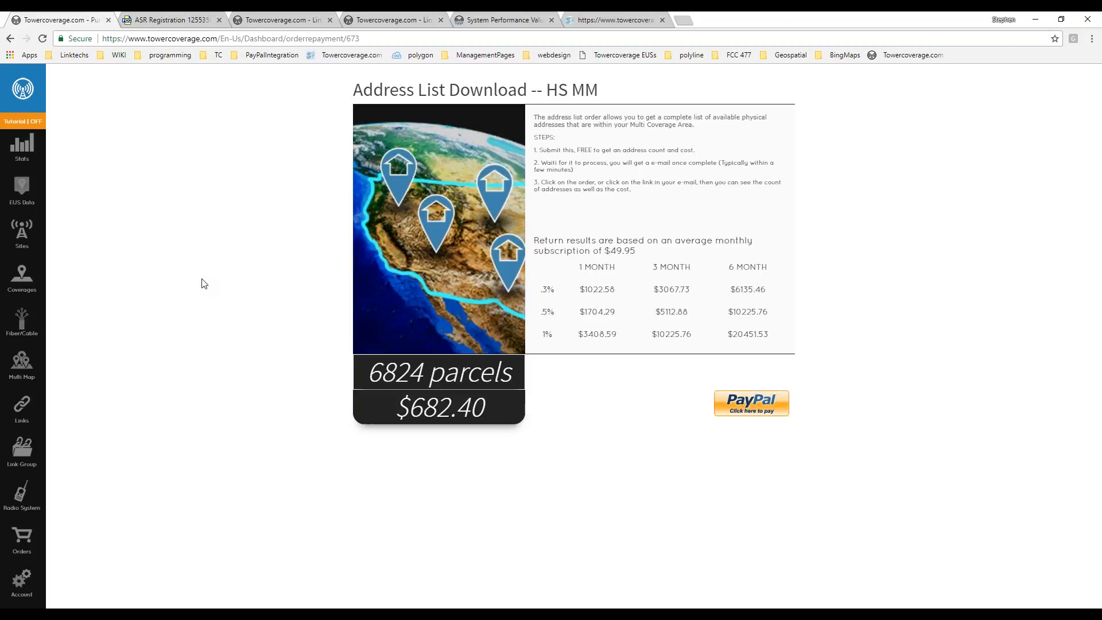
pyautogui.click(22, 148)
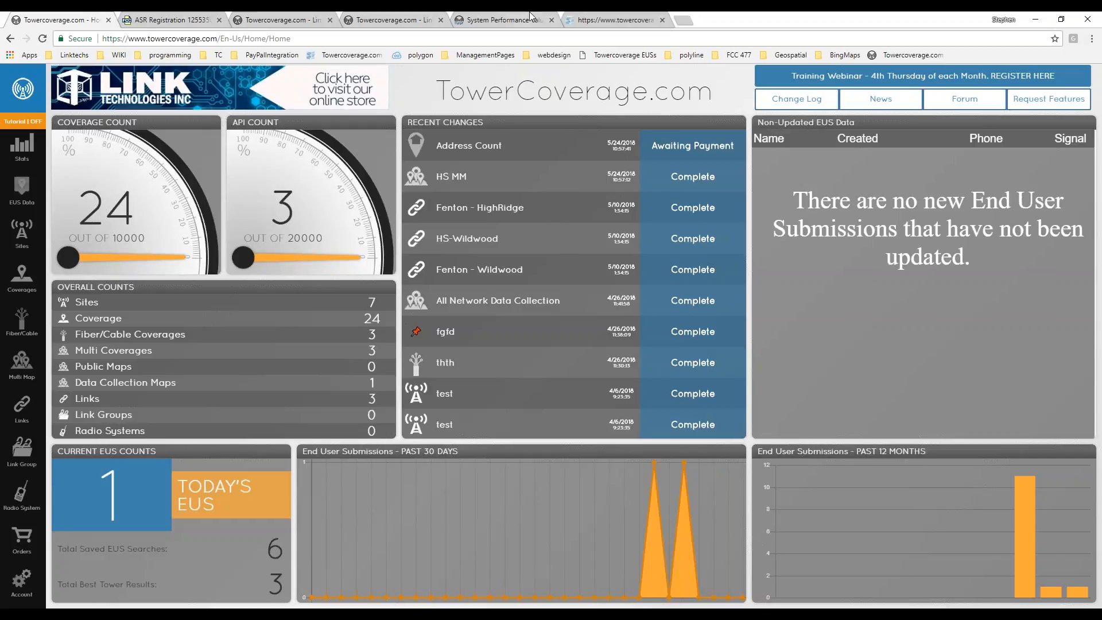
# Open the Fenton - HighRidge link, update it unchanged, and trace its elevation profile toward High Ridge.
pyautogui.moveTo(5, 443)
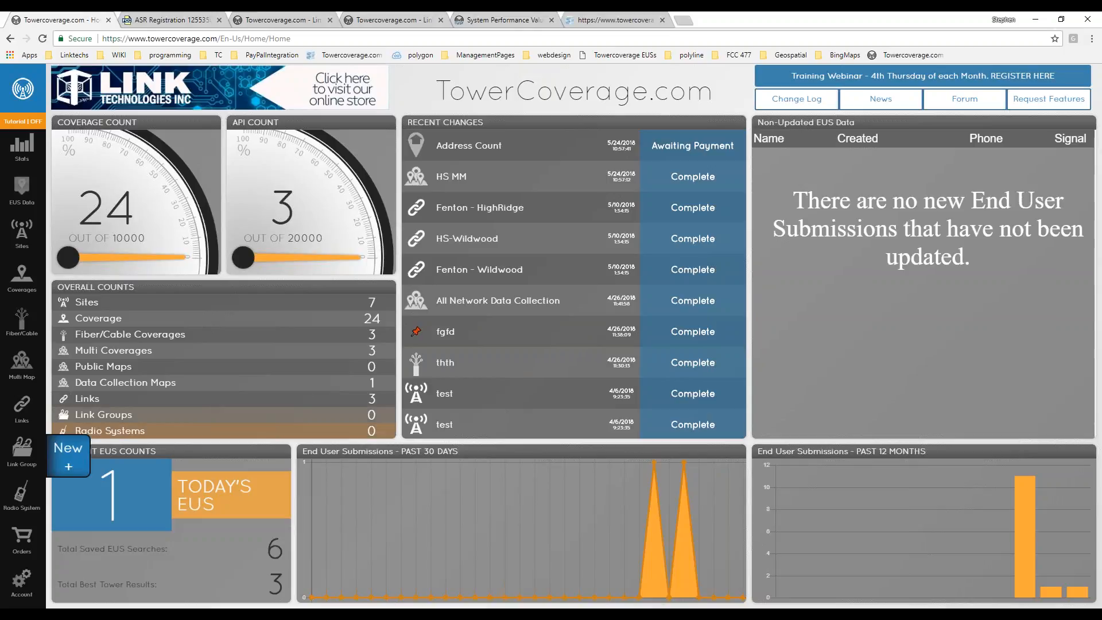
pyautogui.click(22, 405)
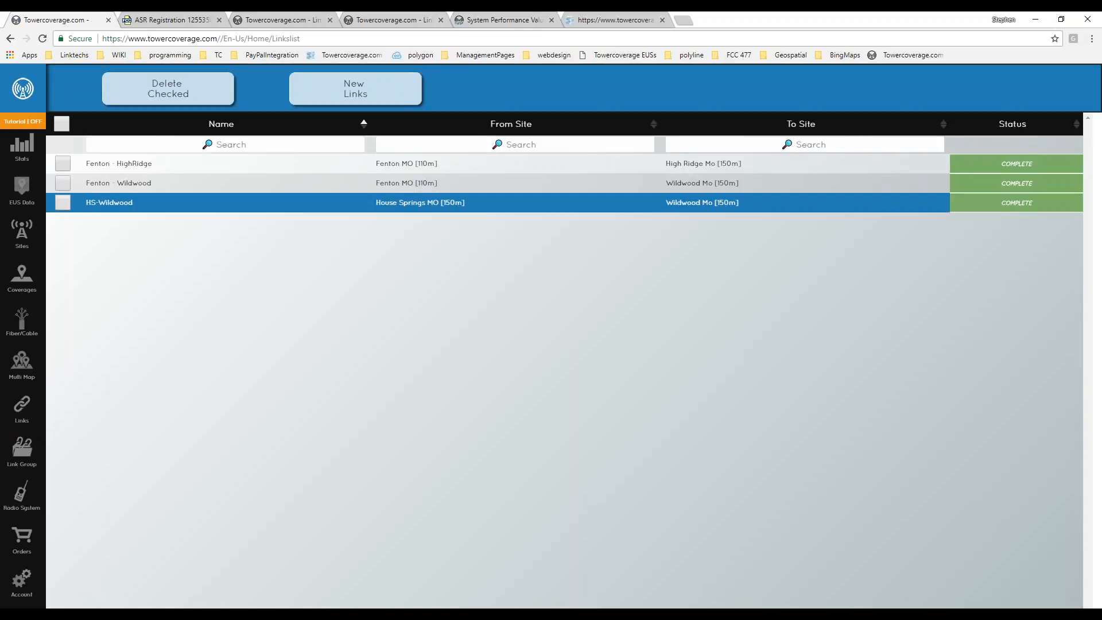
pyautogui.click(118, 165)
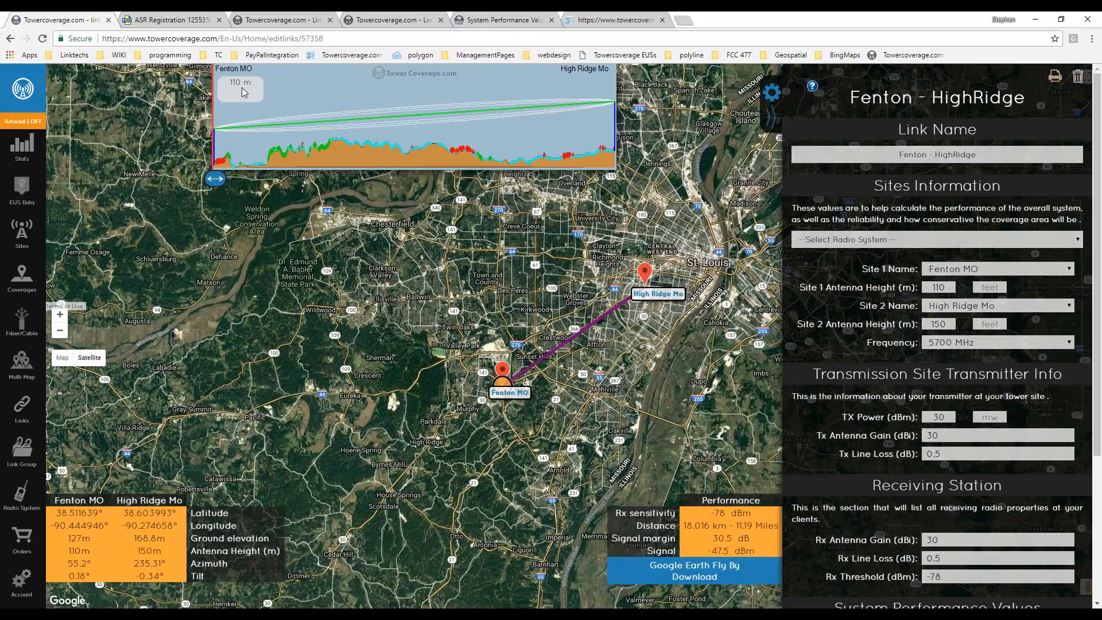
pyautogui.click(242, 134)
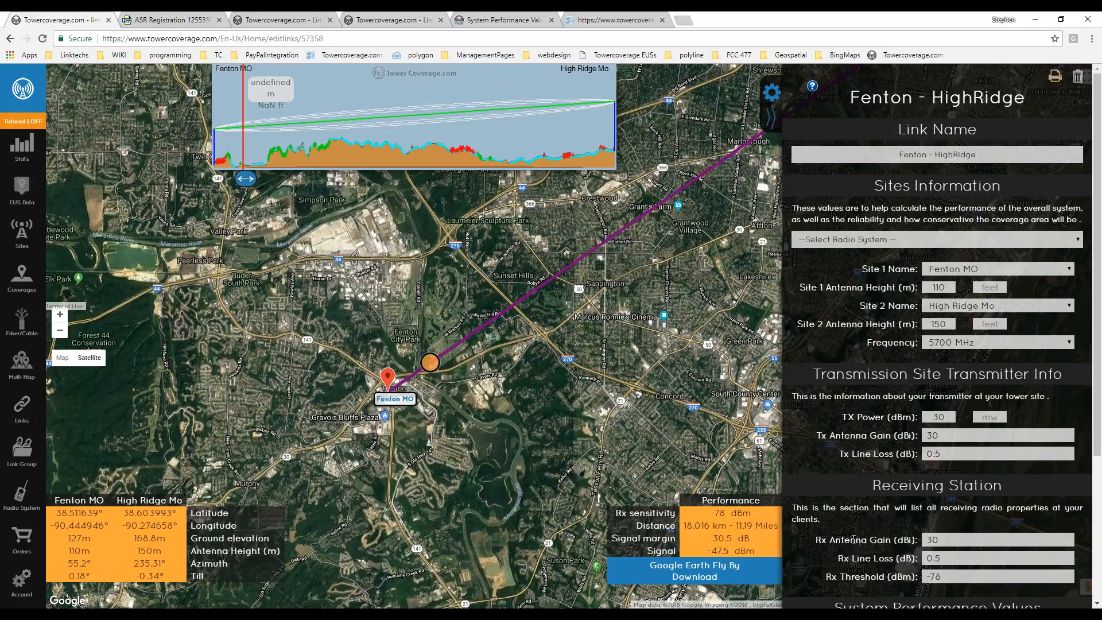
pyautogui.scroll(-4, 935, 402)
pyautogui.click(899, 569)
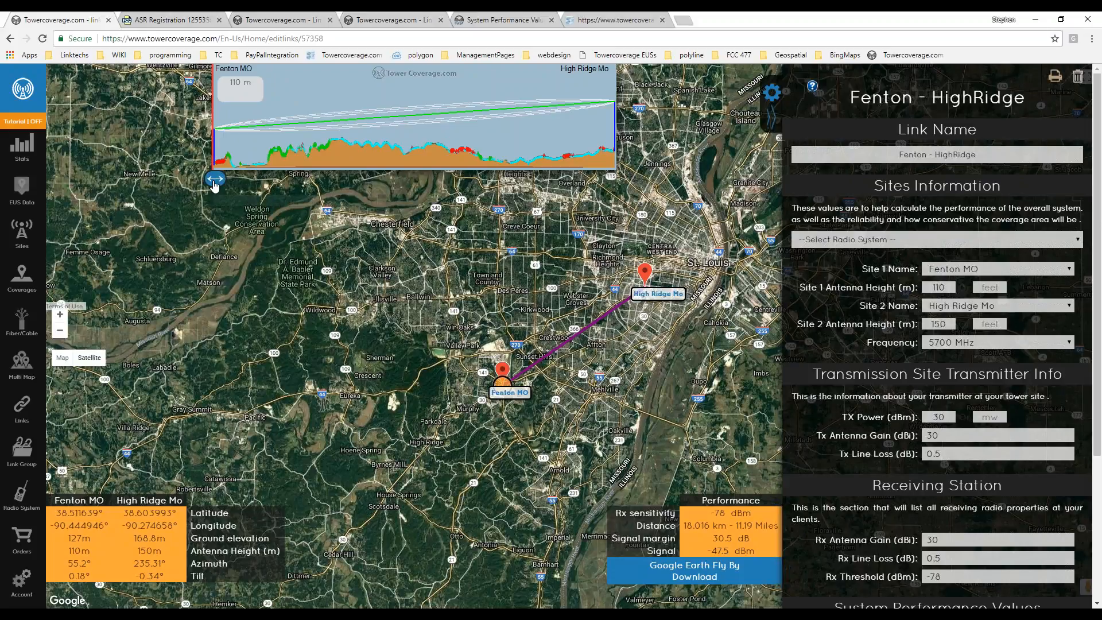
pyautogui.moveTo(214, 178); pyautogui.dragTo(275, 179)
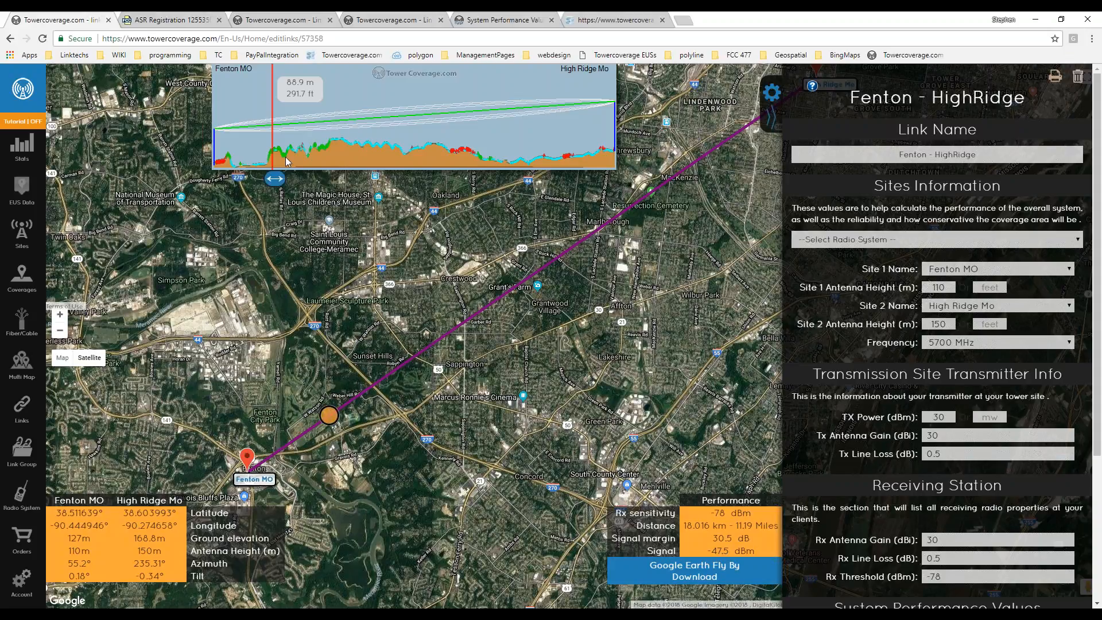
pyautogui.moveTo(276, 179); pyautogui.dragTo(494, 180)
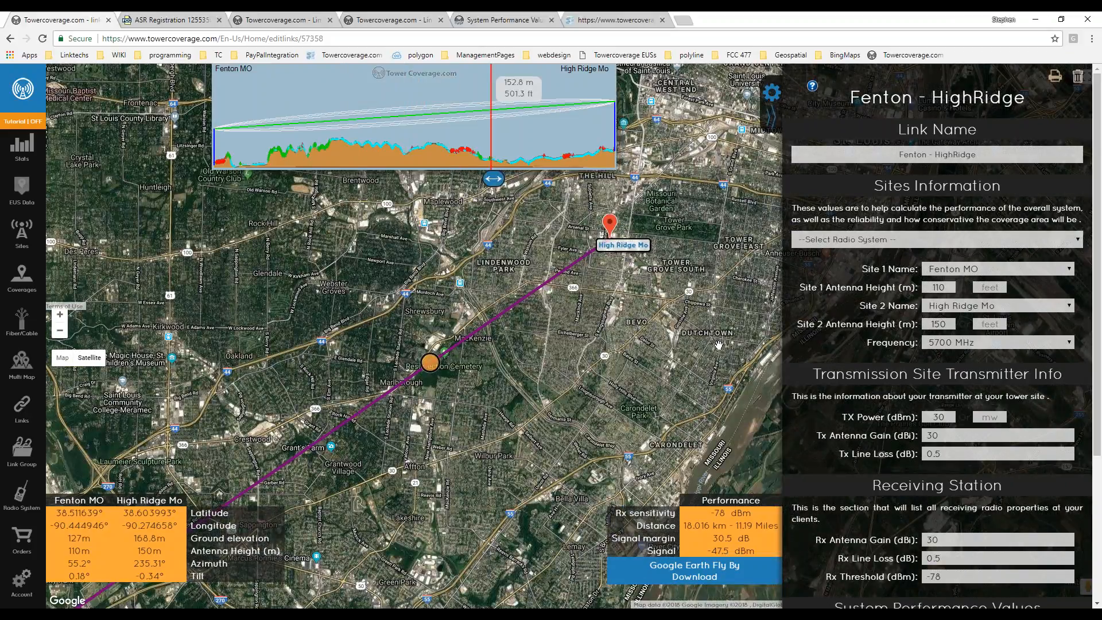
pyautogui.moveTo(466, 448); pyautogui.dragTo(619, 320)
pyautogui.scroll(-1, 594, 379)
pyautogui.moveTo(594, 378); pyautogui.dragTo(471, 396)
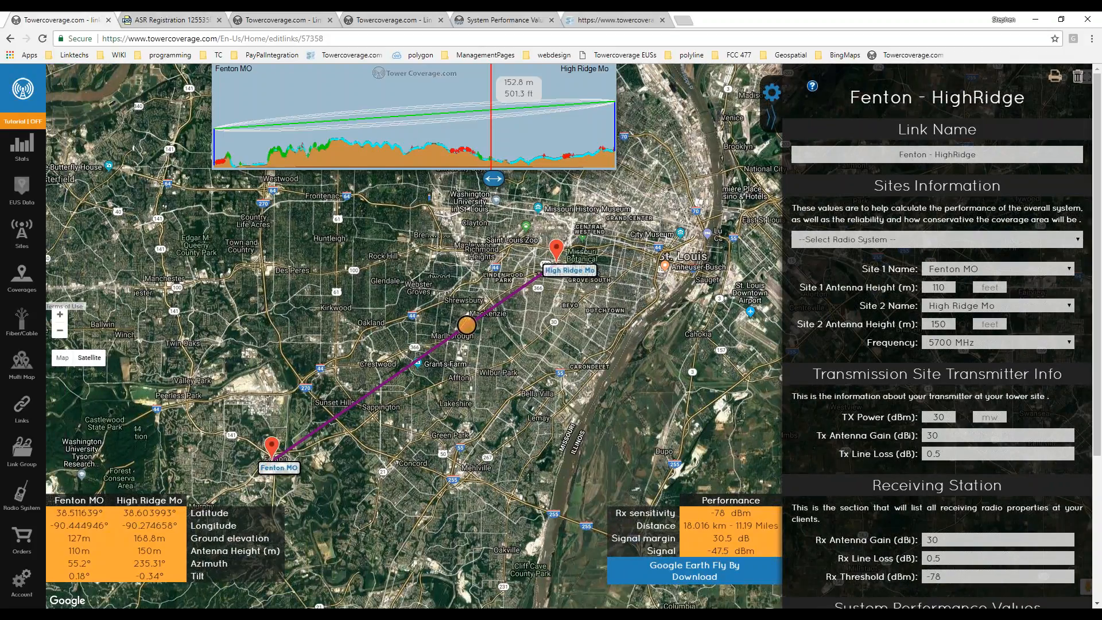
# Change the High Ridge Mo antenna height from 150 to 50 m and update the link.
pyautogui.click(939, 416)
pyautogui.doubleClick(943, 417)
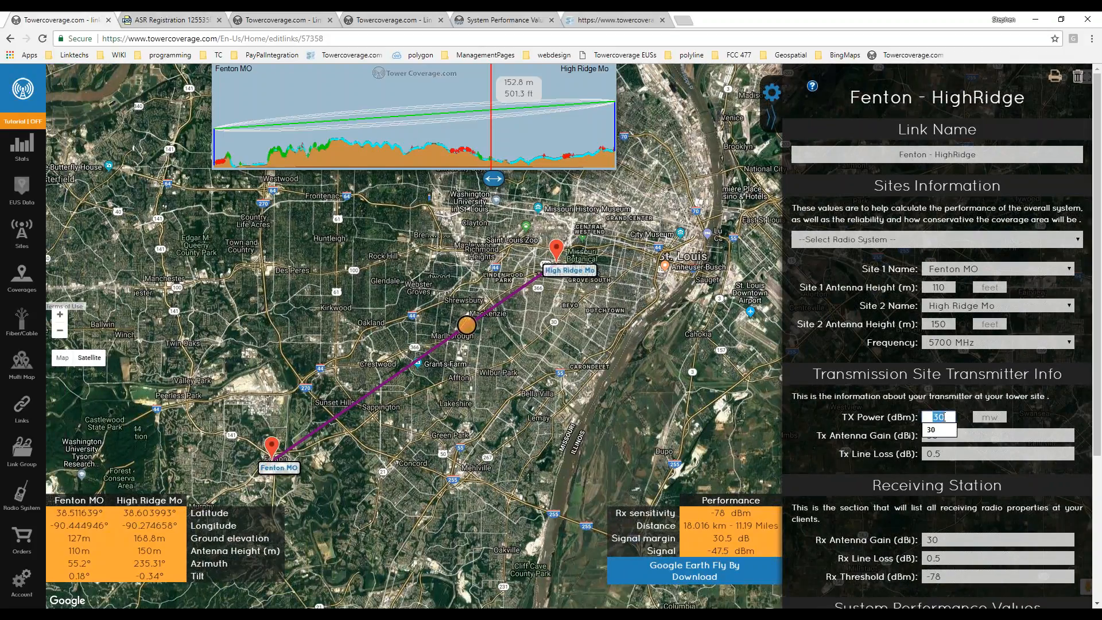
pyautogui.click(985, 394)
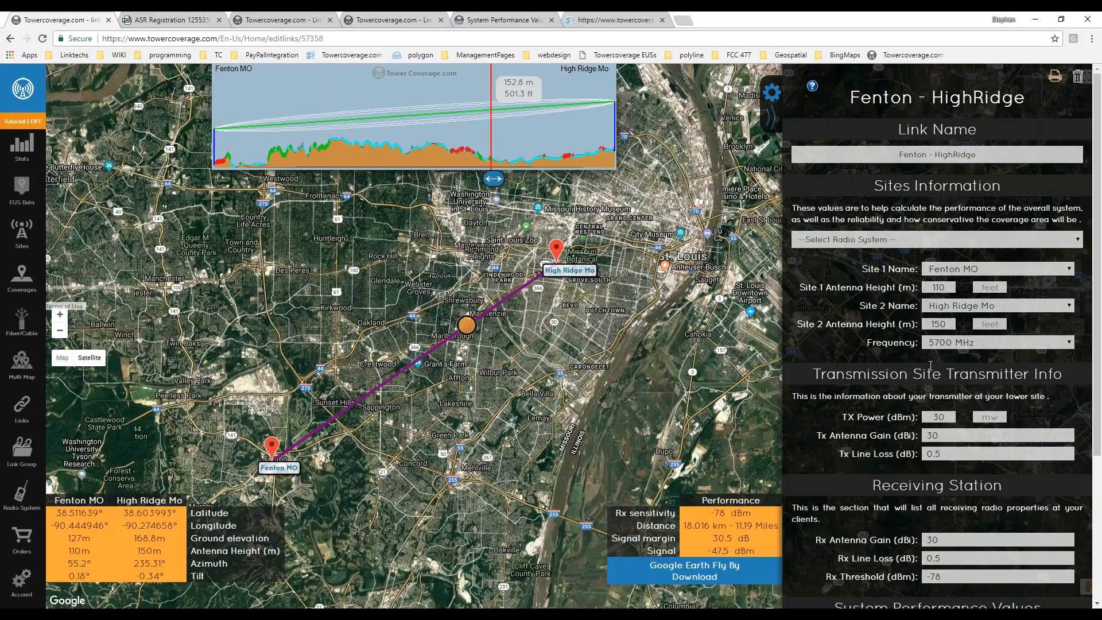
pyautogui.click(941, 325)
pyautogui.doubleClick(941, 324)
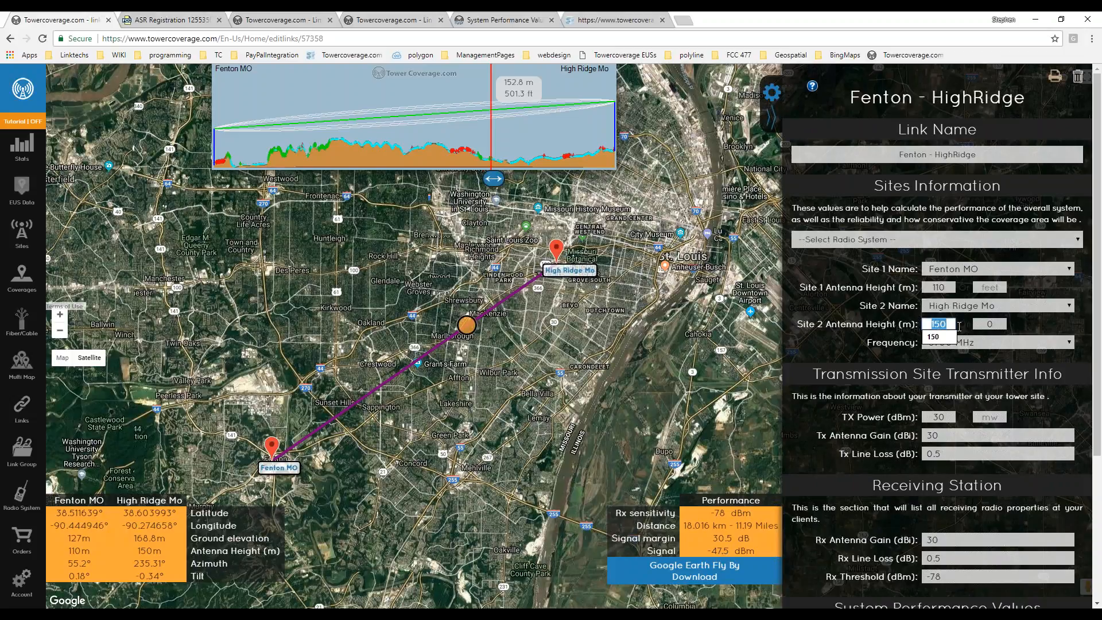
pyautogui.write('50')
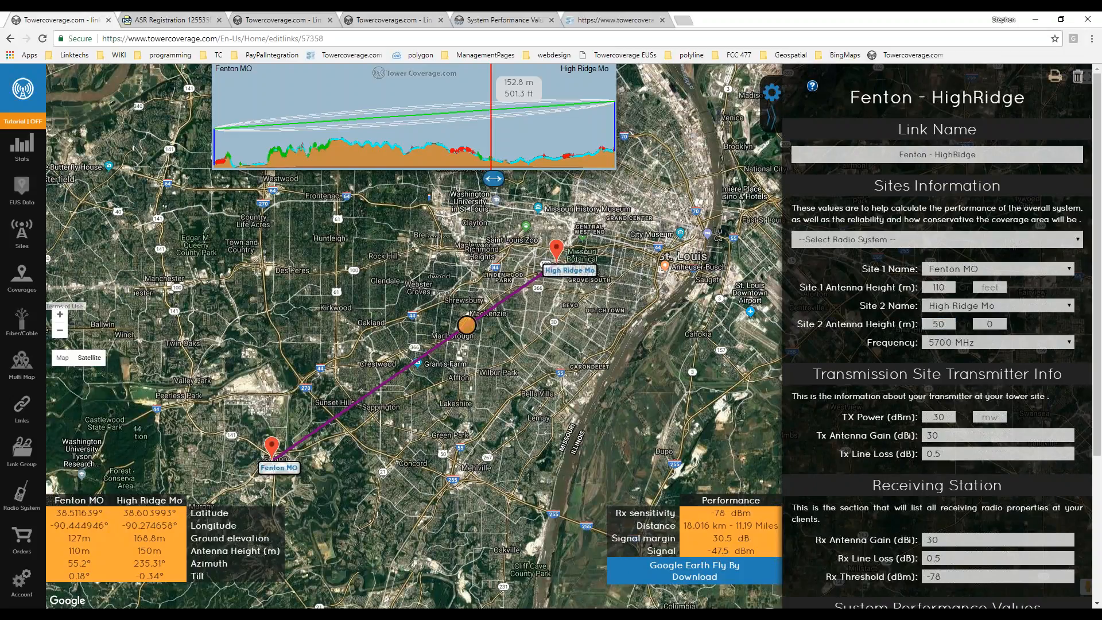
pyautogui.scroll(-4, 894, 326)
pyautogui.click(924, 556)
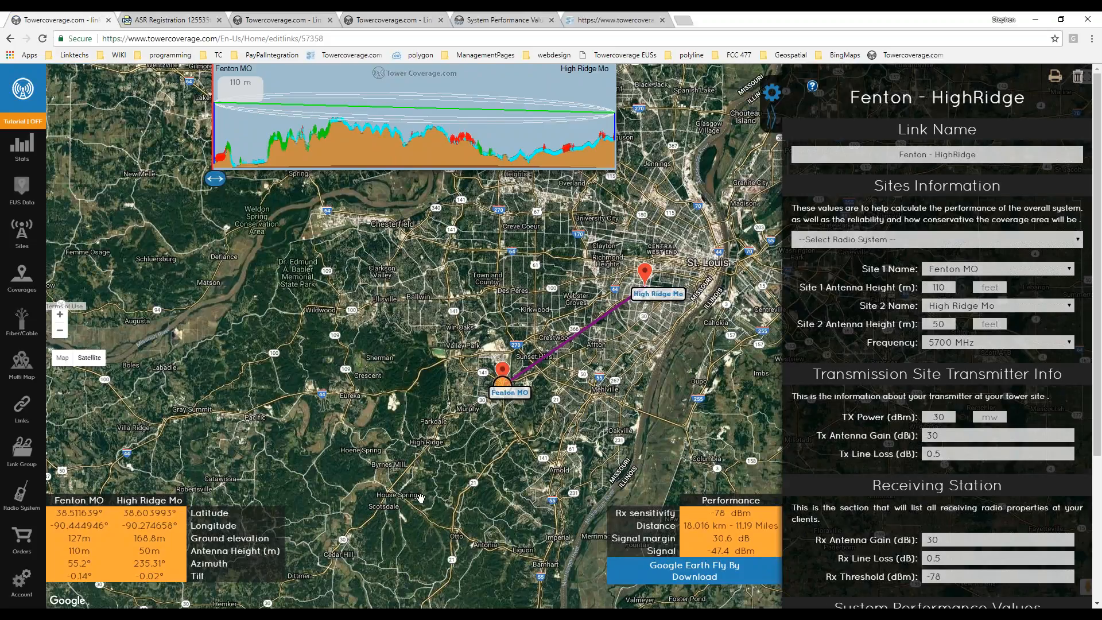
pyautogui.scroll(-1, 420, 500)
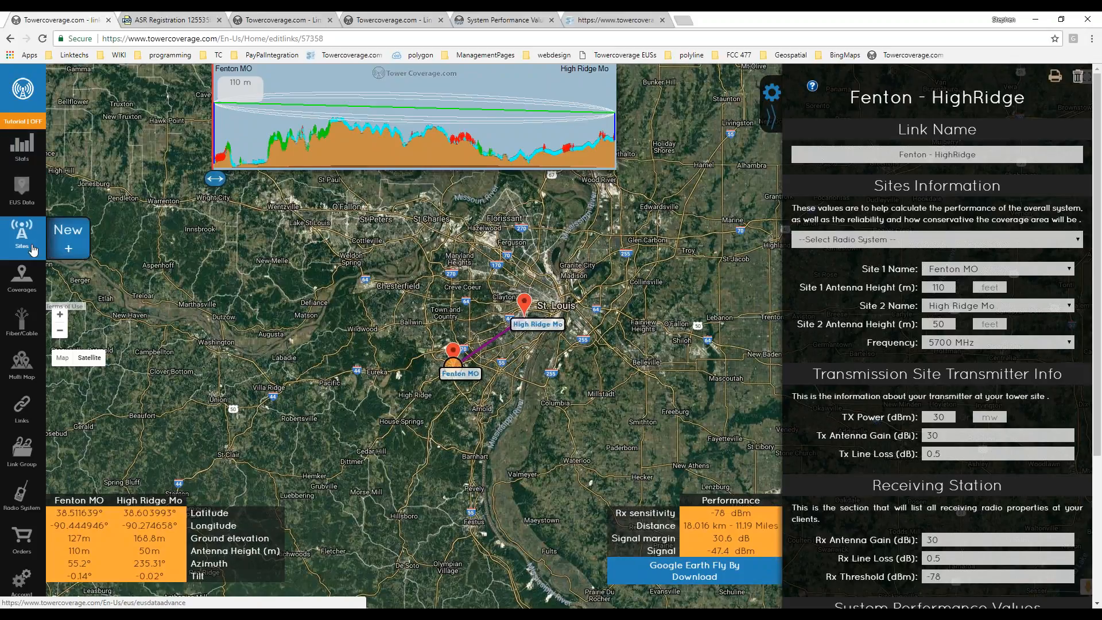
# In Coverages, tick the towera 60 5ghz 270, 180, 90 and 0 Degree sectors and choose Update Checked.
pyautogui.click(20, 293)
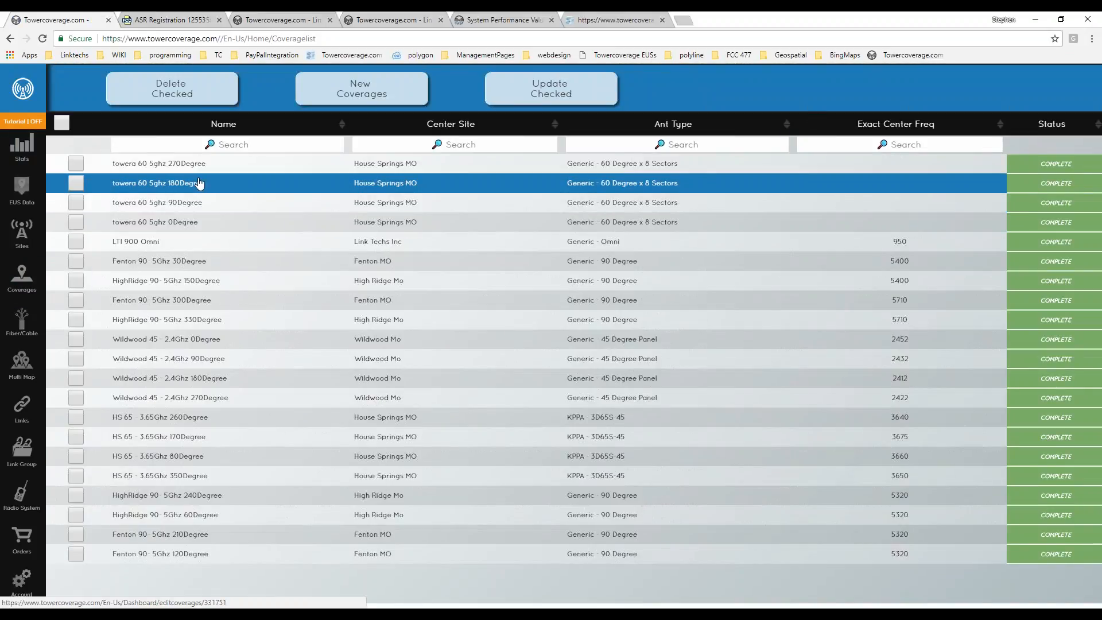
pyautogui.click(77, 163)
pyautogui.click(77, 179)
pyautogui.click(76, 202)
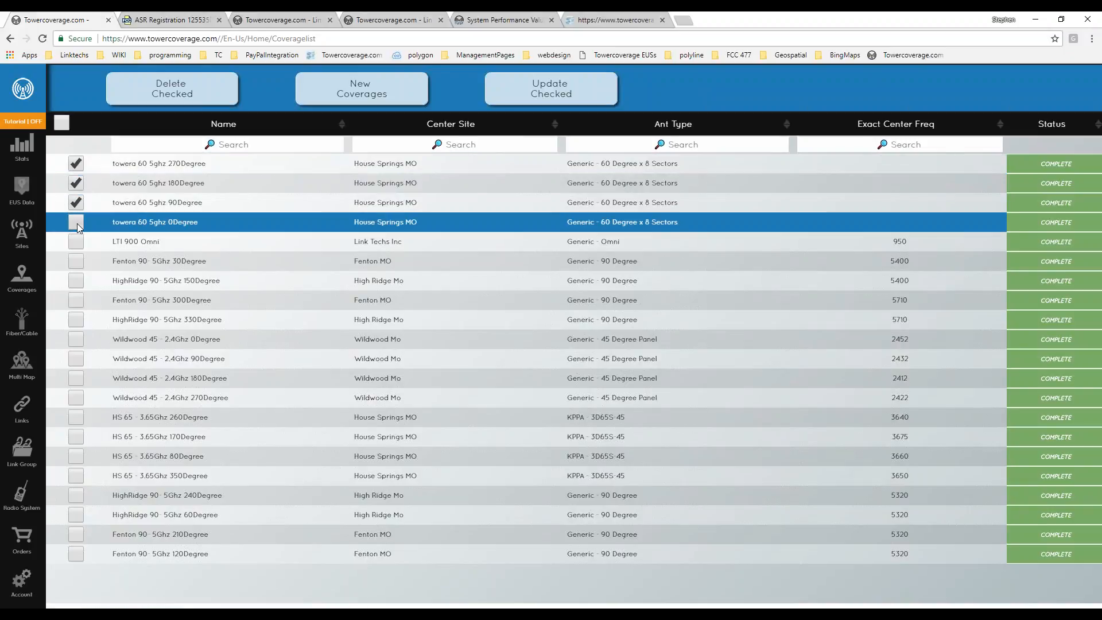
pyautogui.click(76, 222)
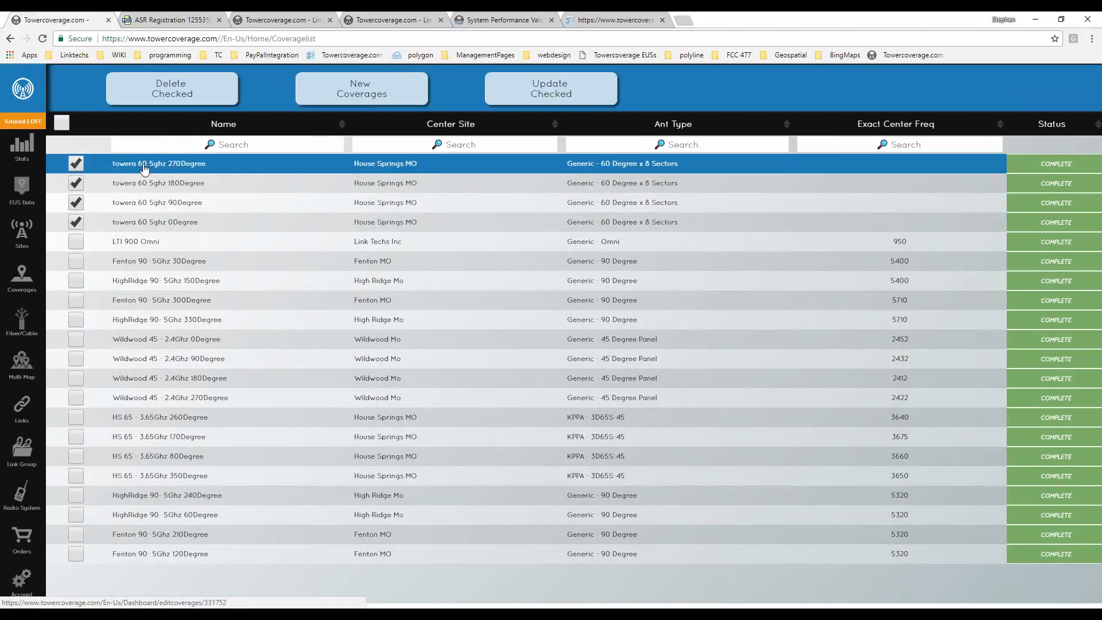
pyautogui.click(528, 97)
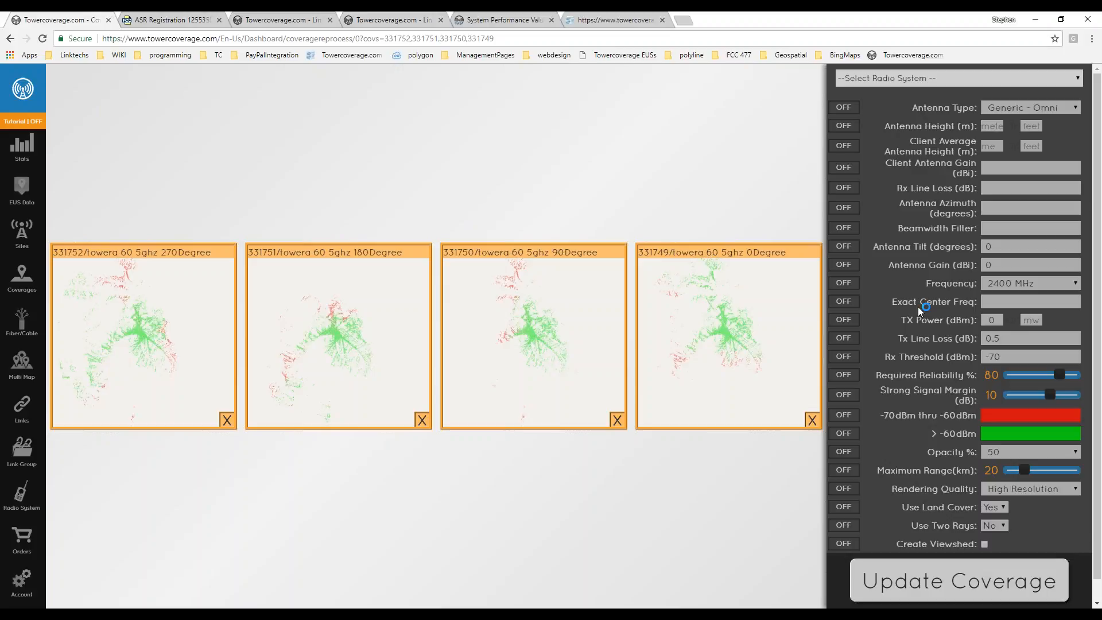
# Set the batch to change Tx Line Loss to 0 dB and TX Power to 15 dBm.
pyautogui.scroll(-1, 928, 358)
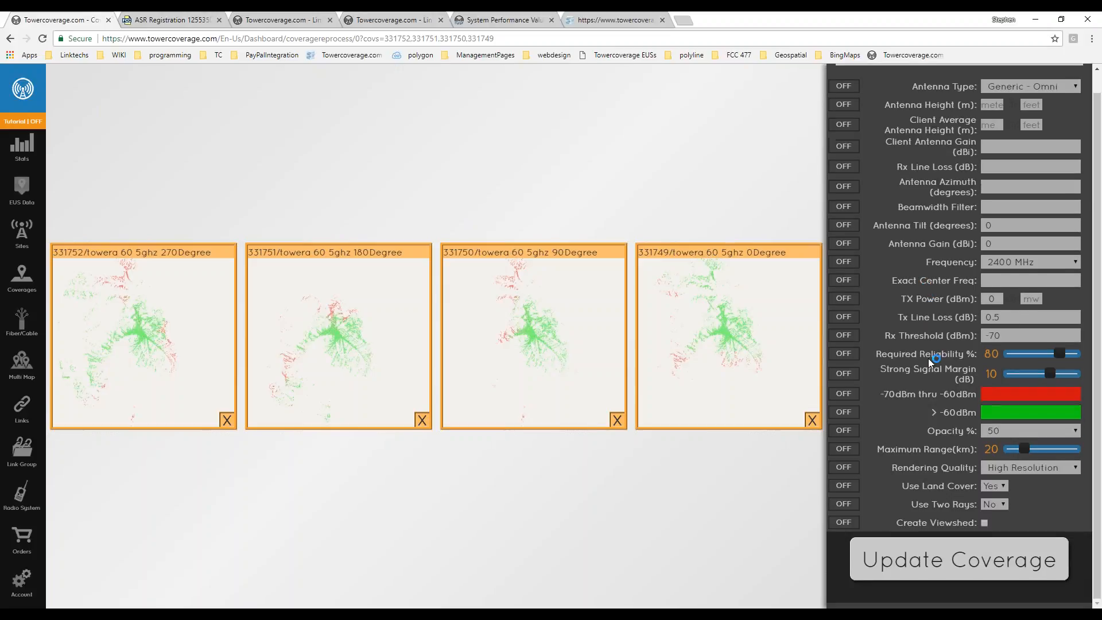
pyautogui.click(855, 317)
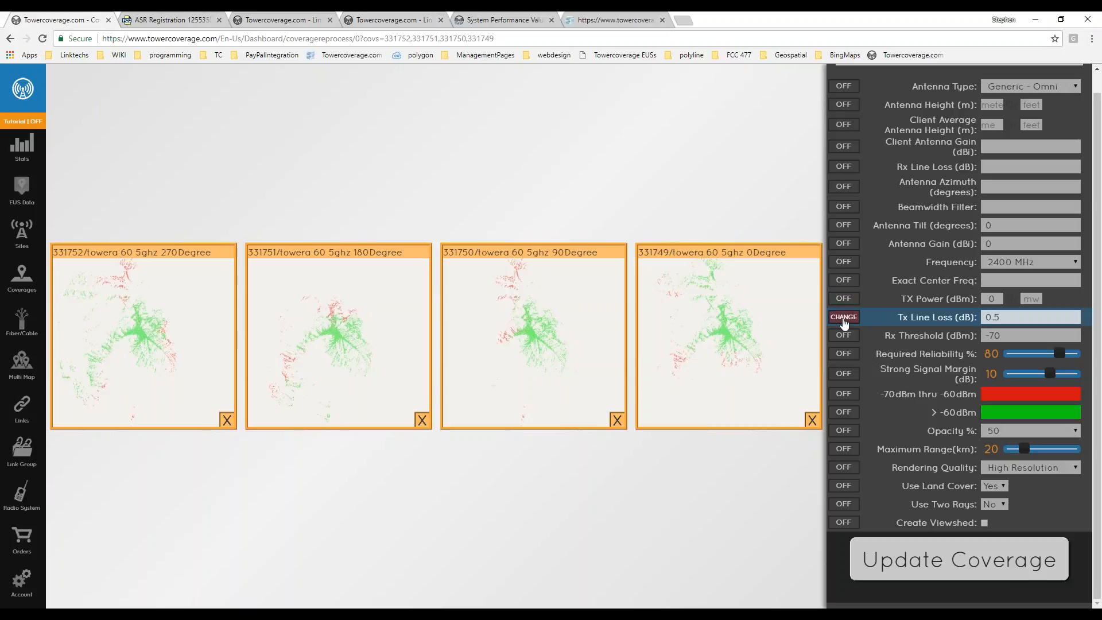
pyautogui.click(844, 299)
pyautogui.moveTo(1003, 318); pyautogui.dragTo(968, 319)
pyautogui.write('0')
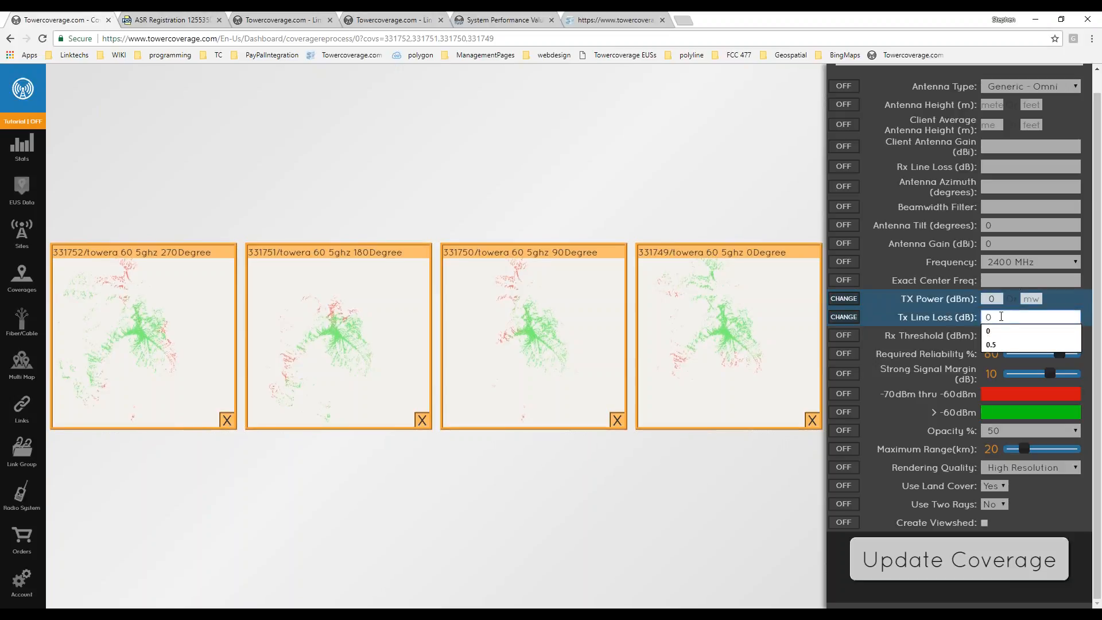
pyautogui.doubleClick(991, 298)
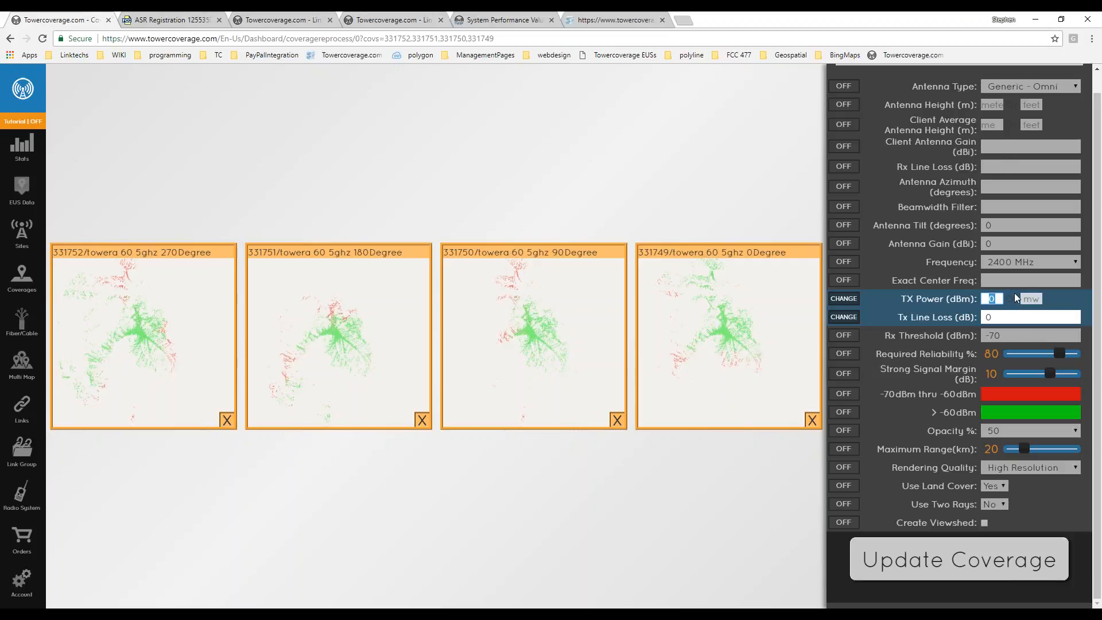
pyautogui.click(997, 319)
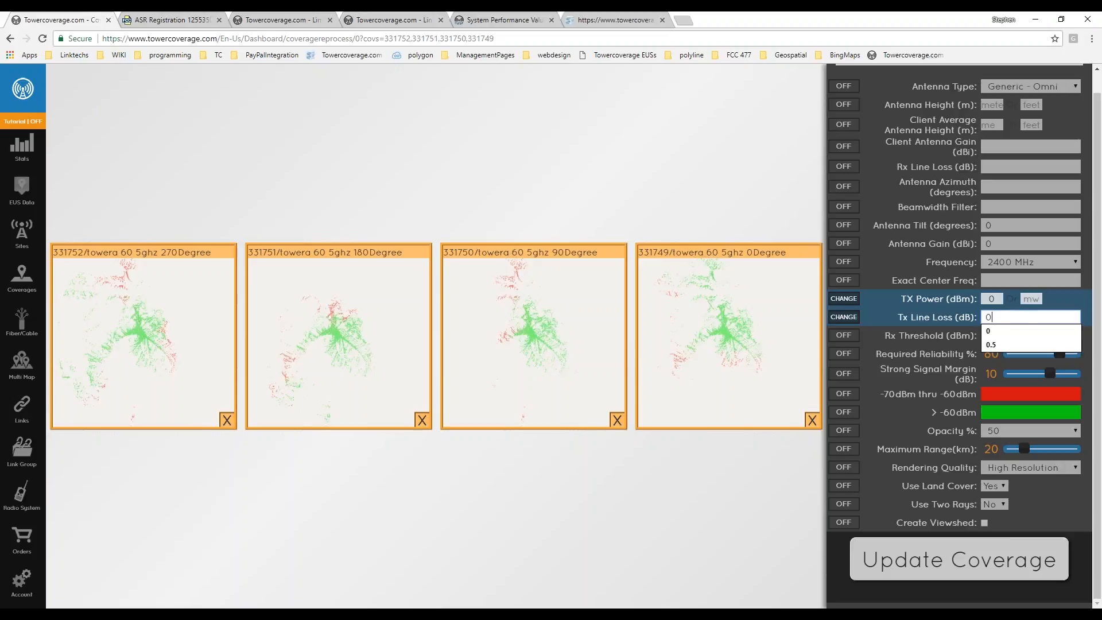
pyautogui.hotkey('shift', 'Tab')
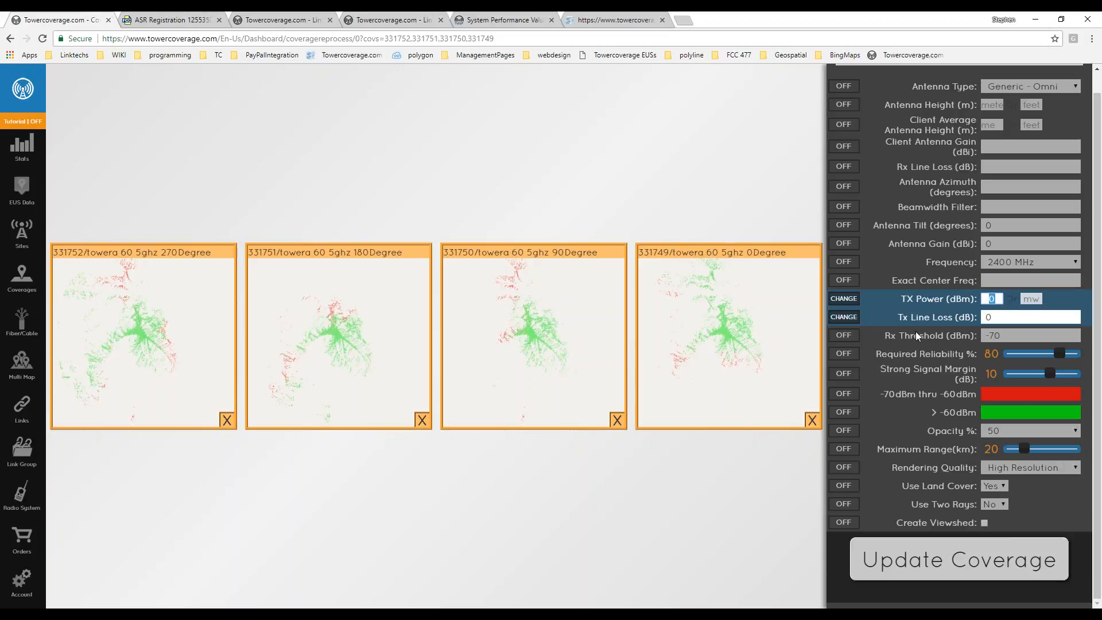
pyautogui.write('15')
# Remove the 90Degree sector from the batch and run the coverage update, accepting API usage.
pyautogui.click(877, 555)
pyautogui.click(617, 420)
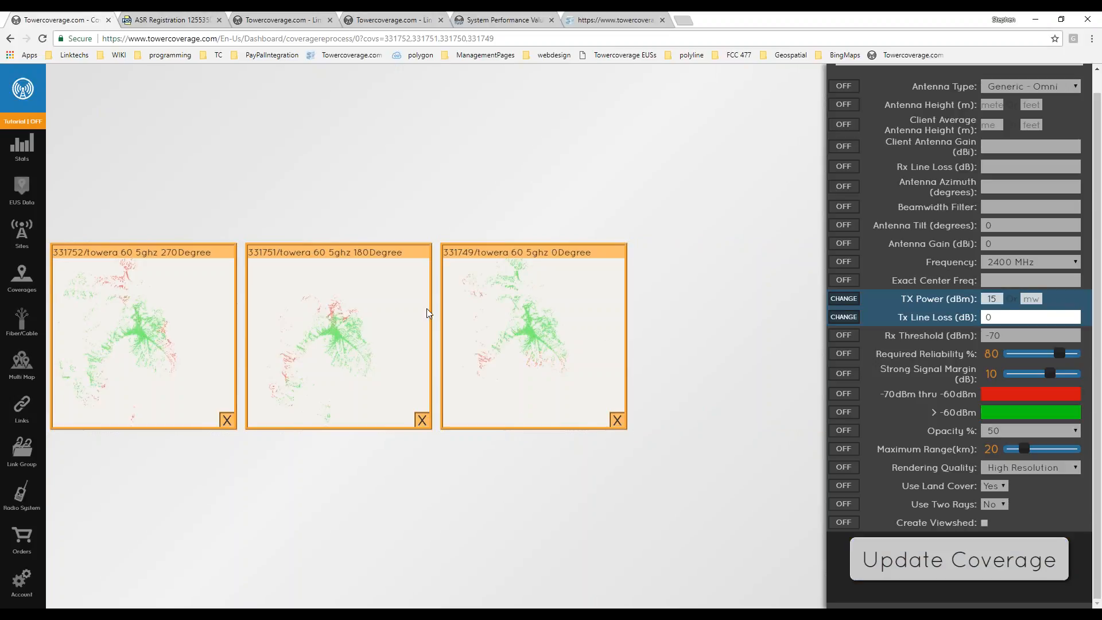
pyautogui.click(957, 562)
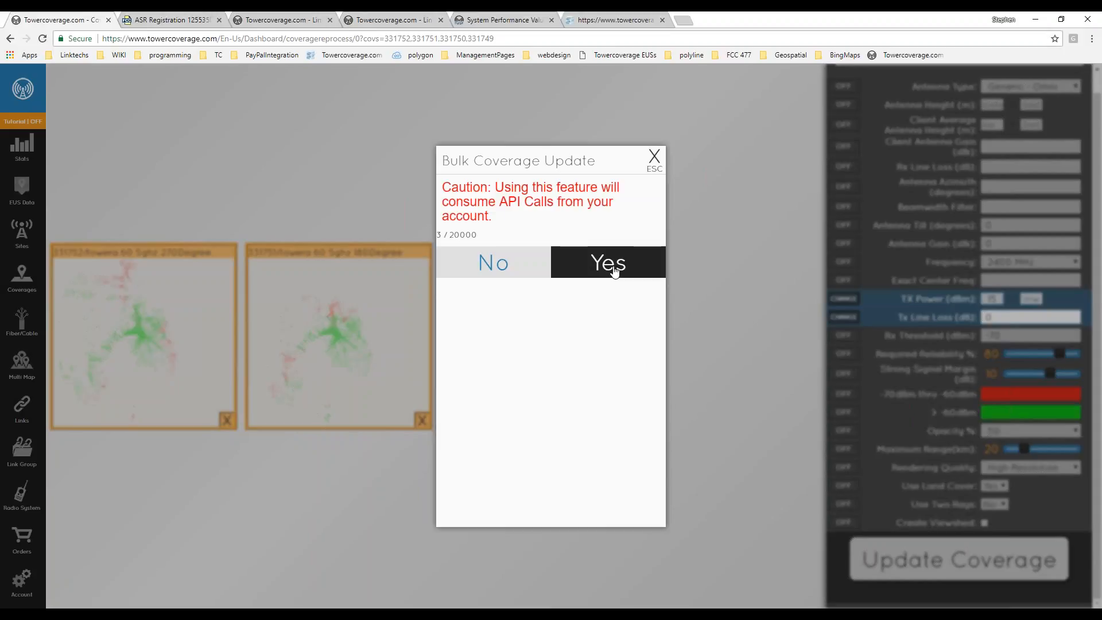
pyautogui.click(614, 272)
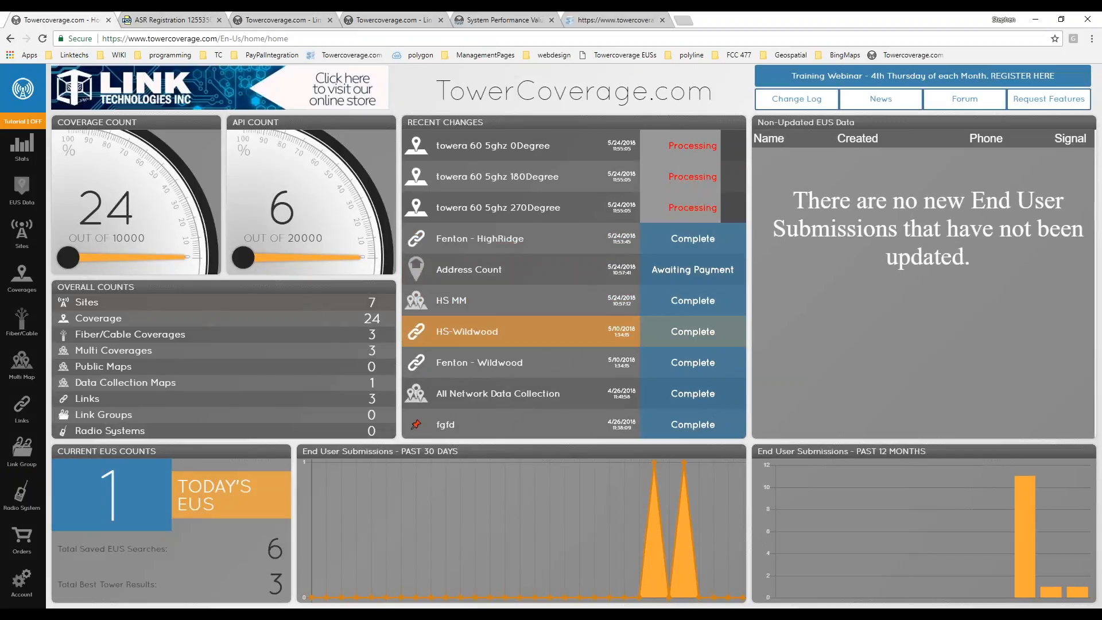
pyautogui.doubleClick(271, 211)
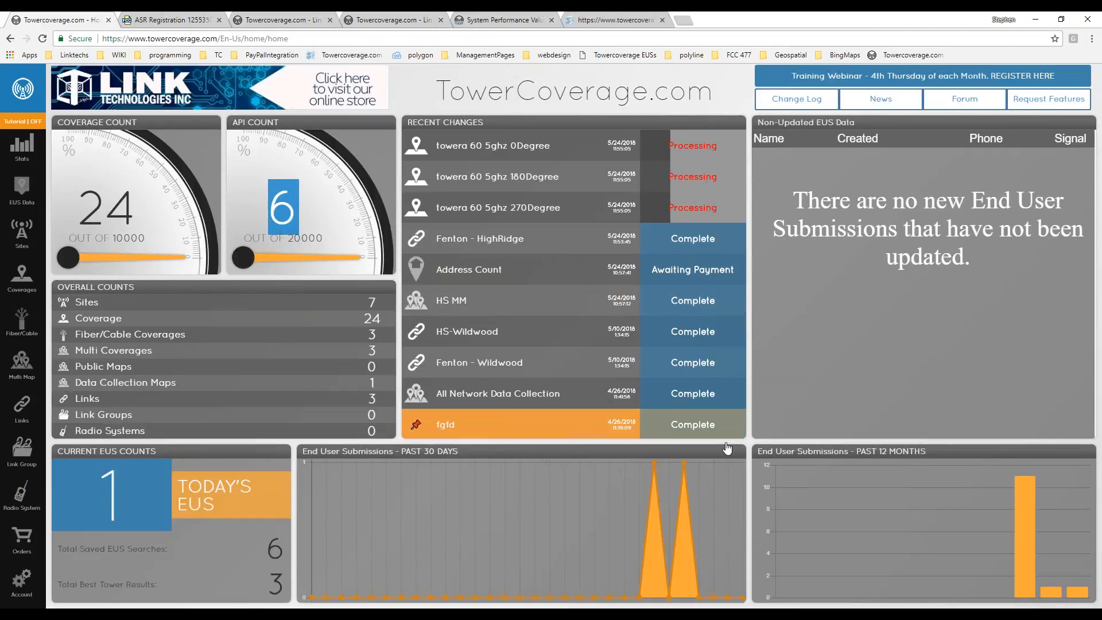
pyautogui.click(612, 98)
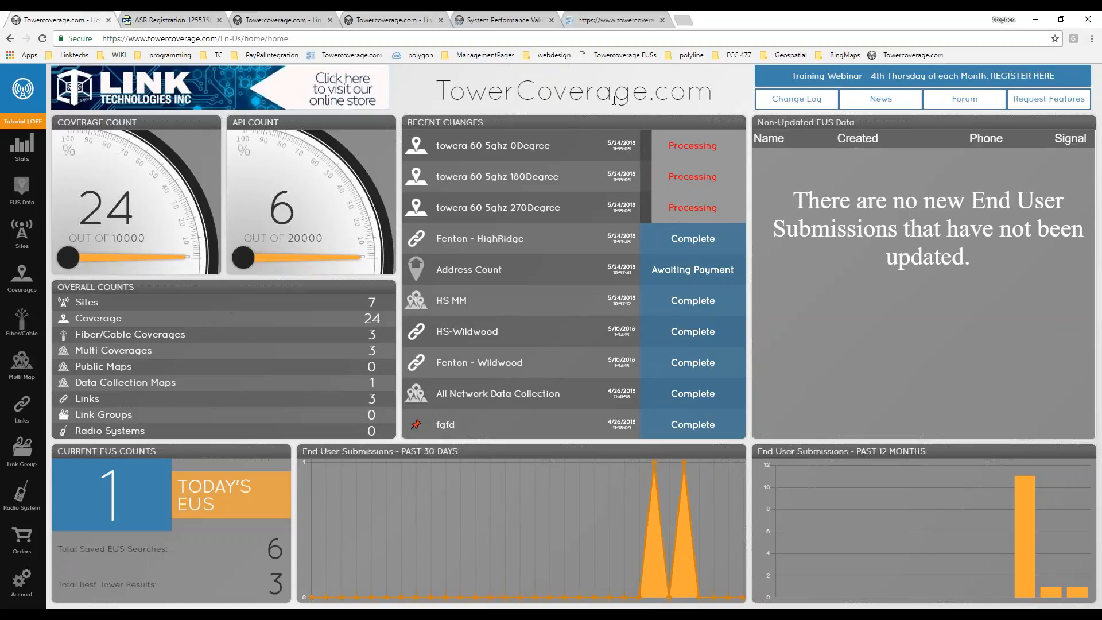
pyautogui.click(22, 541)
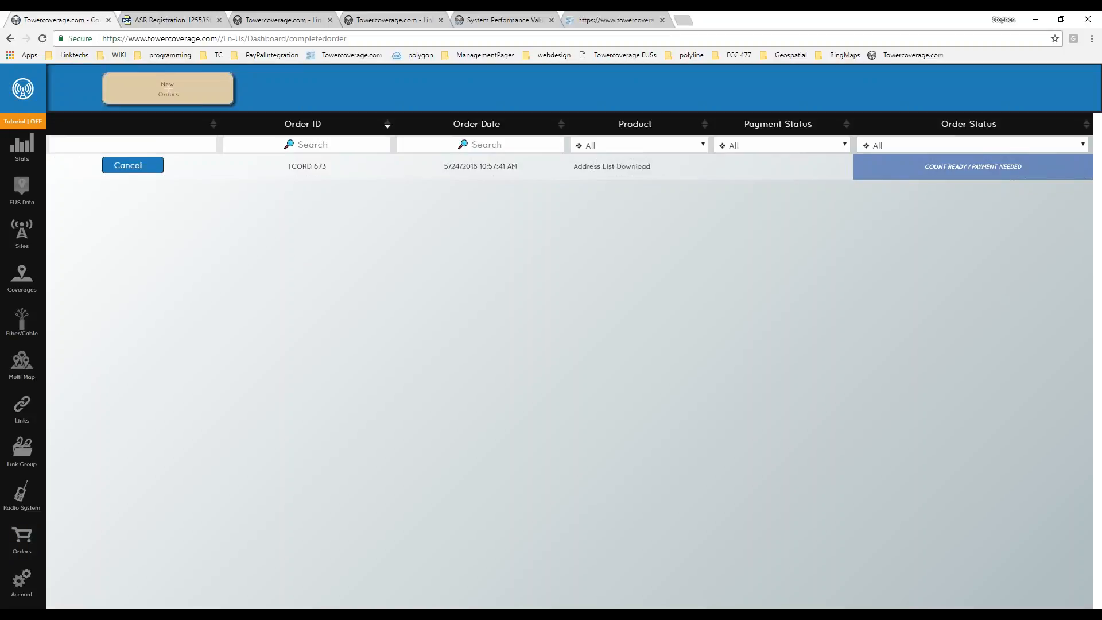
pyautogui.click(168, 88)
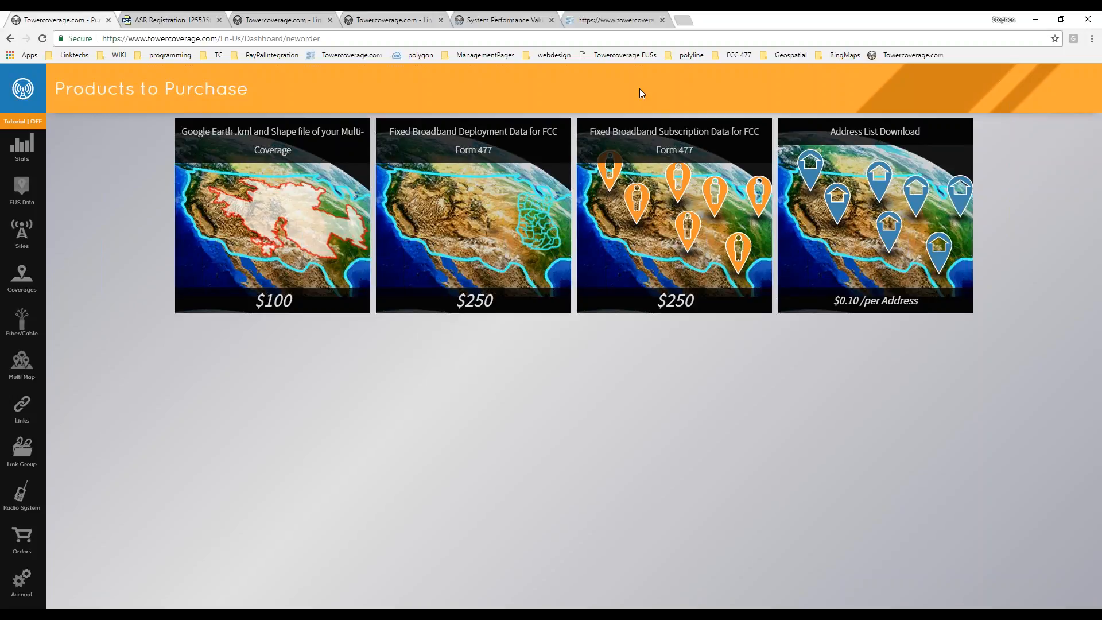
pyautogui.click(23, 150)
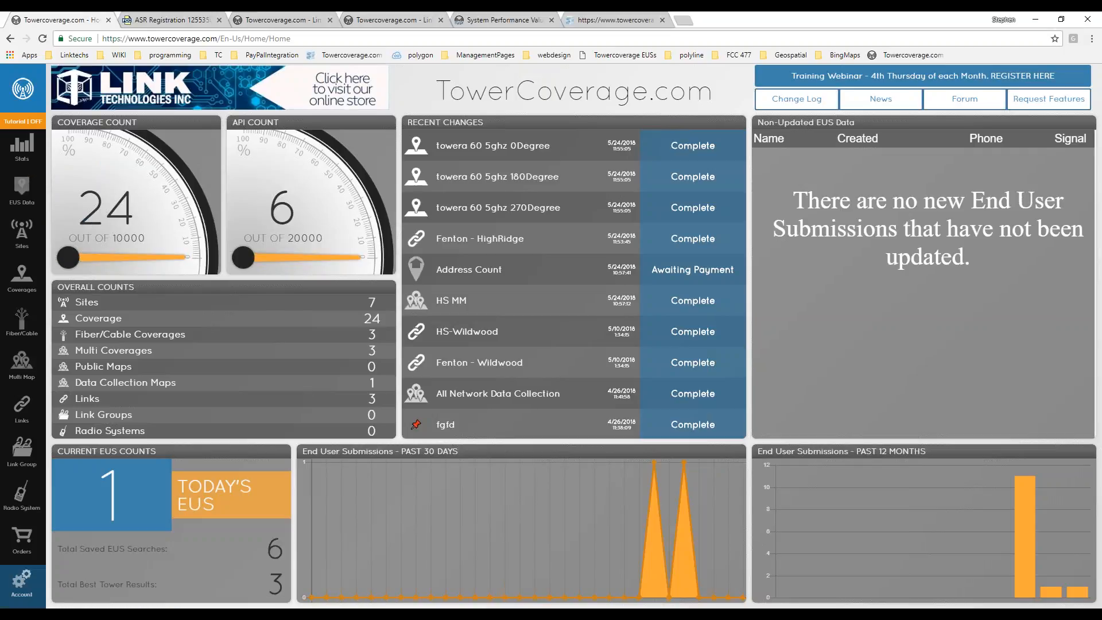
pyautogui.click(22, 580)
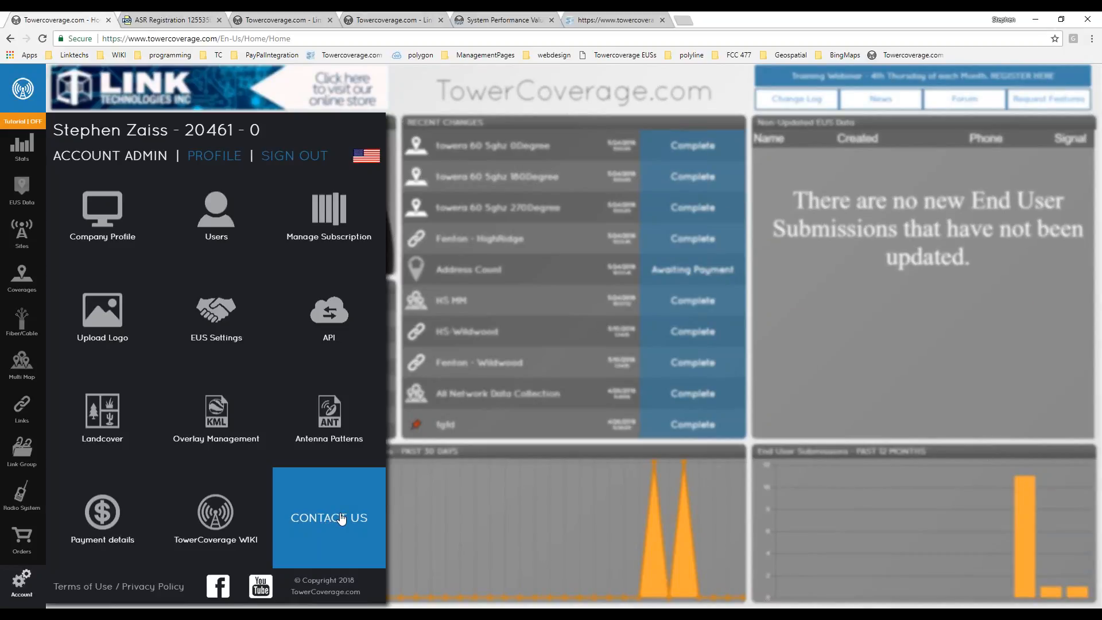
pyautogui.click(357, 527)
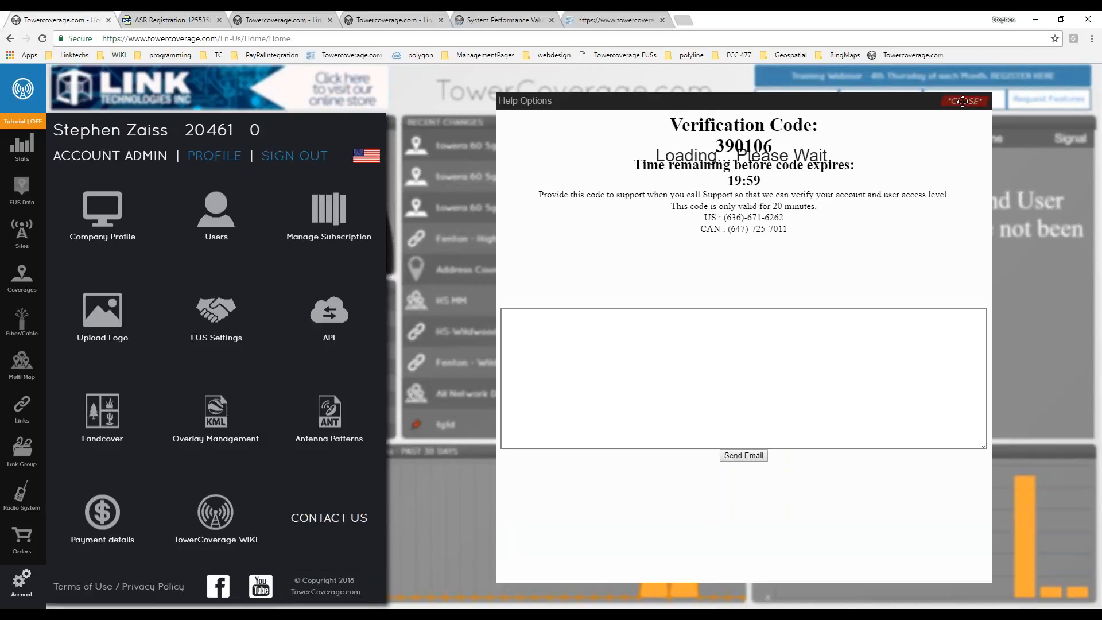
pyautogui.click(962, 101)
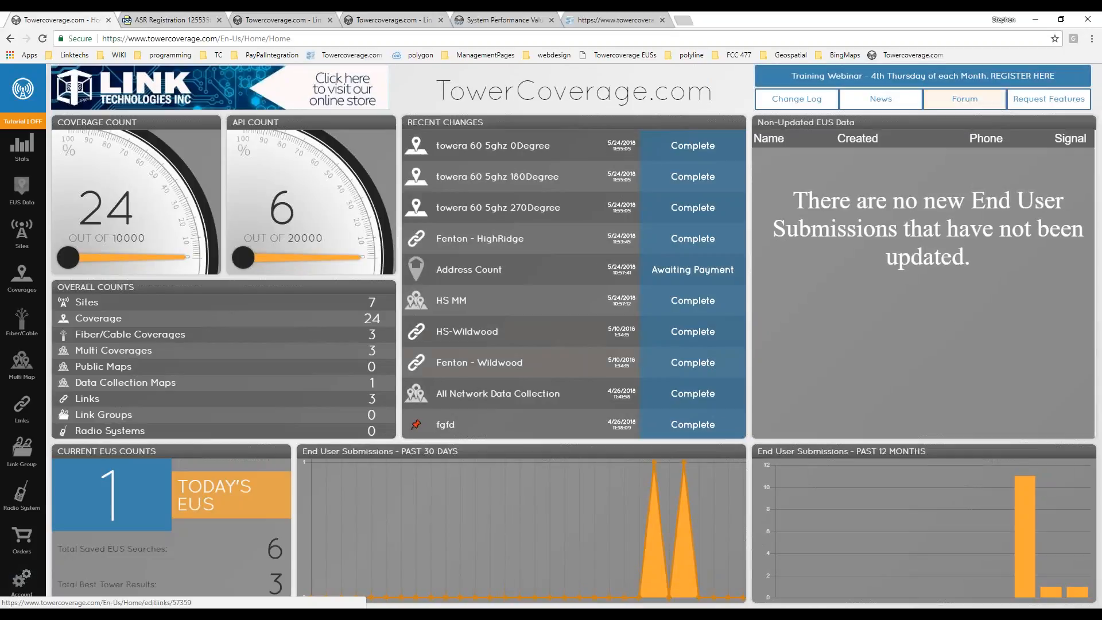